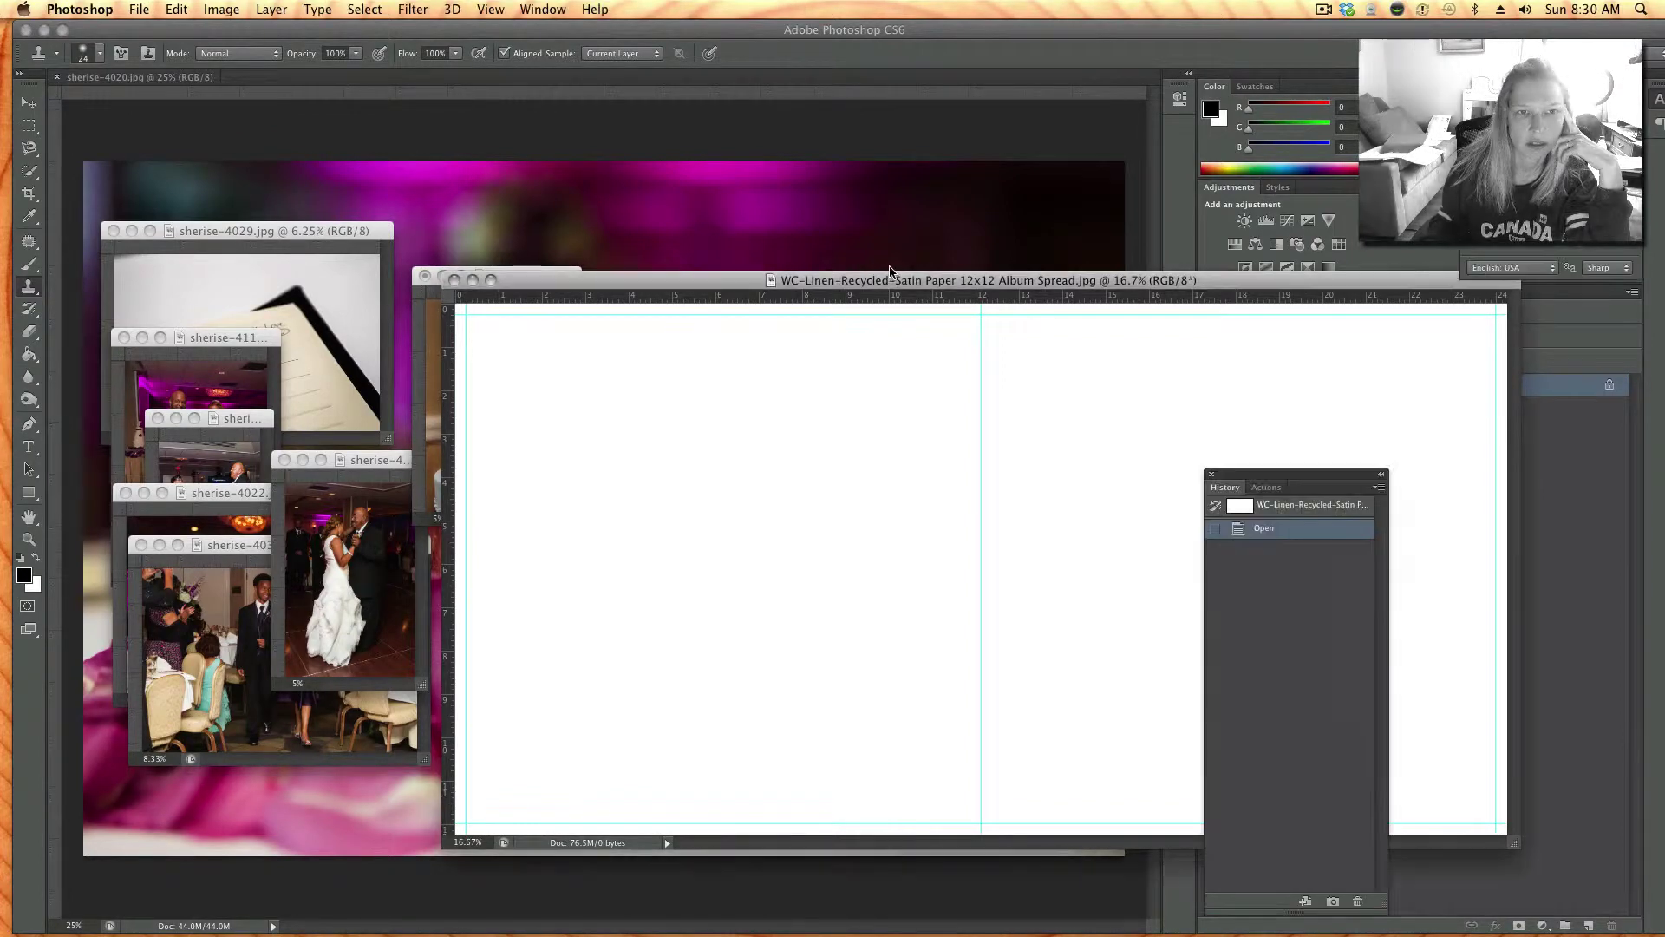
- Position the blank 12x12 album spread window over the sherise-4020 rose-petal photo
{"action": "left_click_drag", "start_coordinate": [716, 287], "coordinate": [666, 231]}
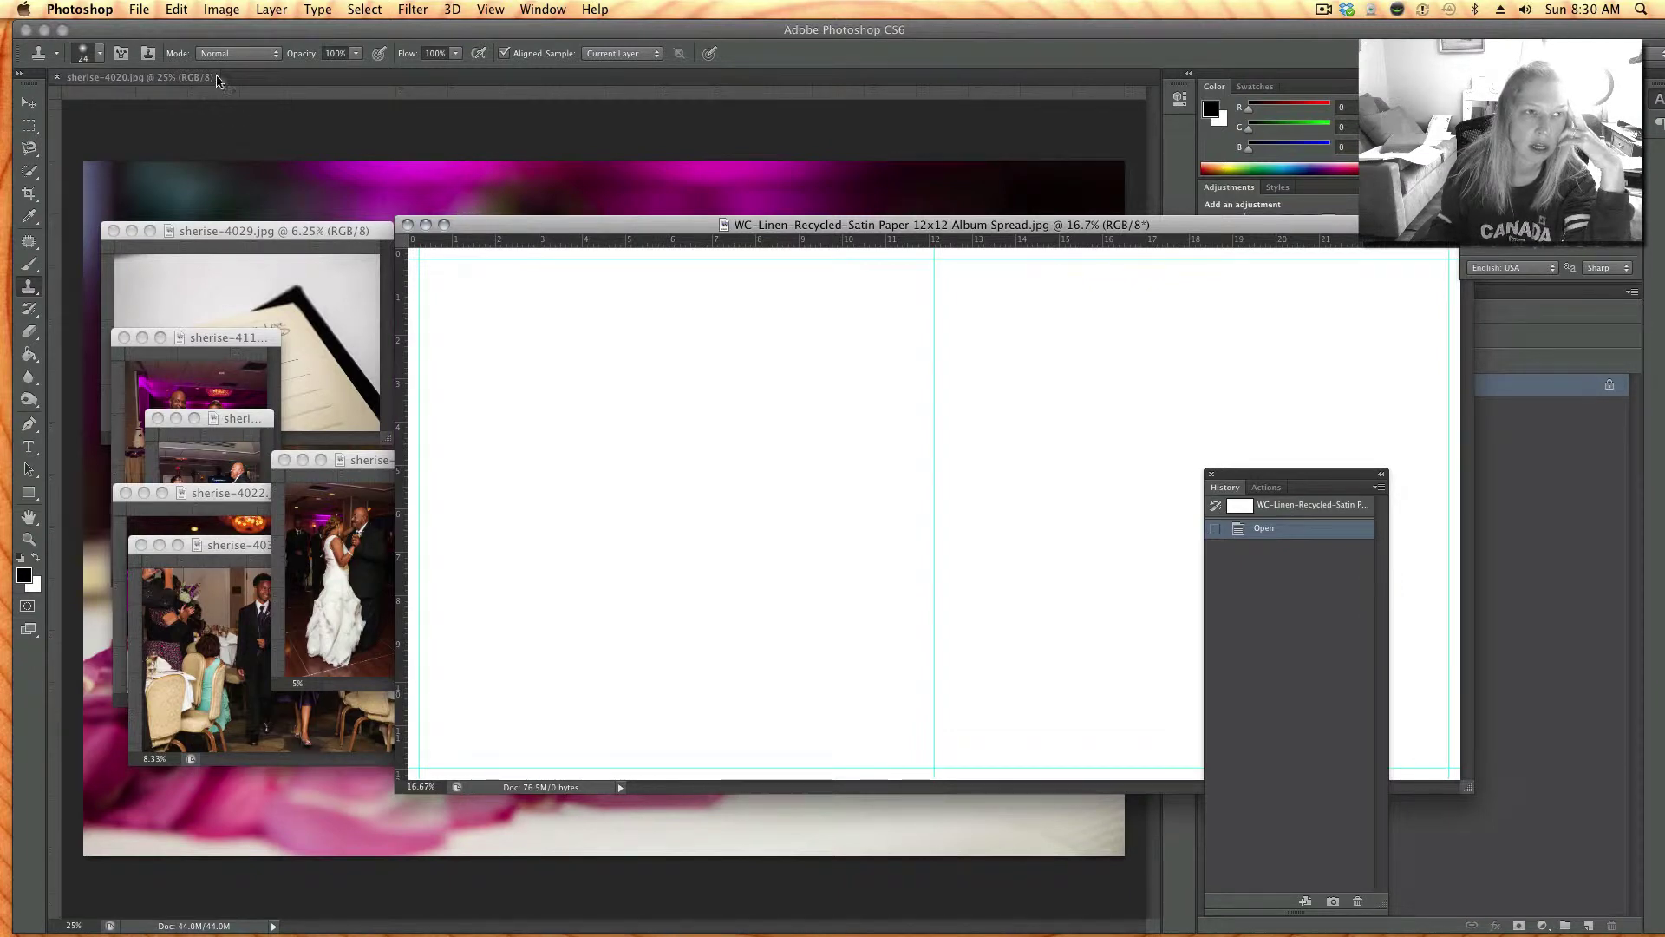
{"action": "left_click", "coordinate": [211, 79]}
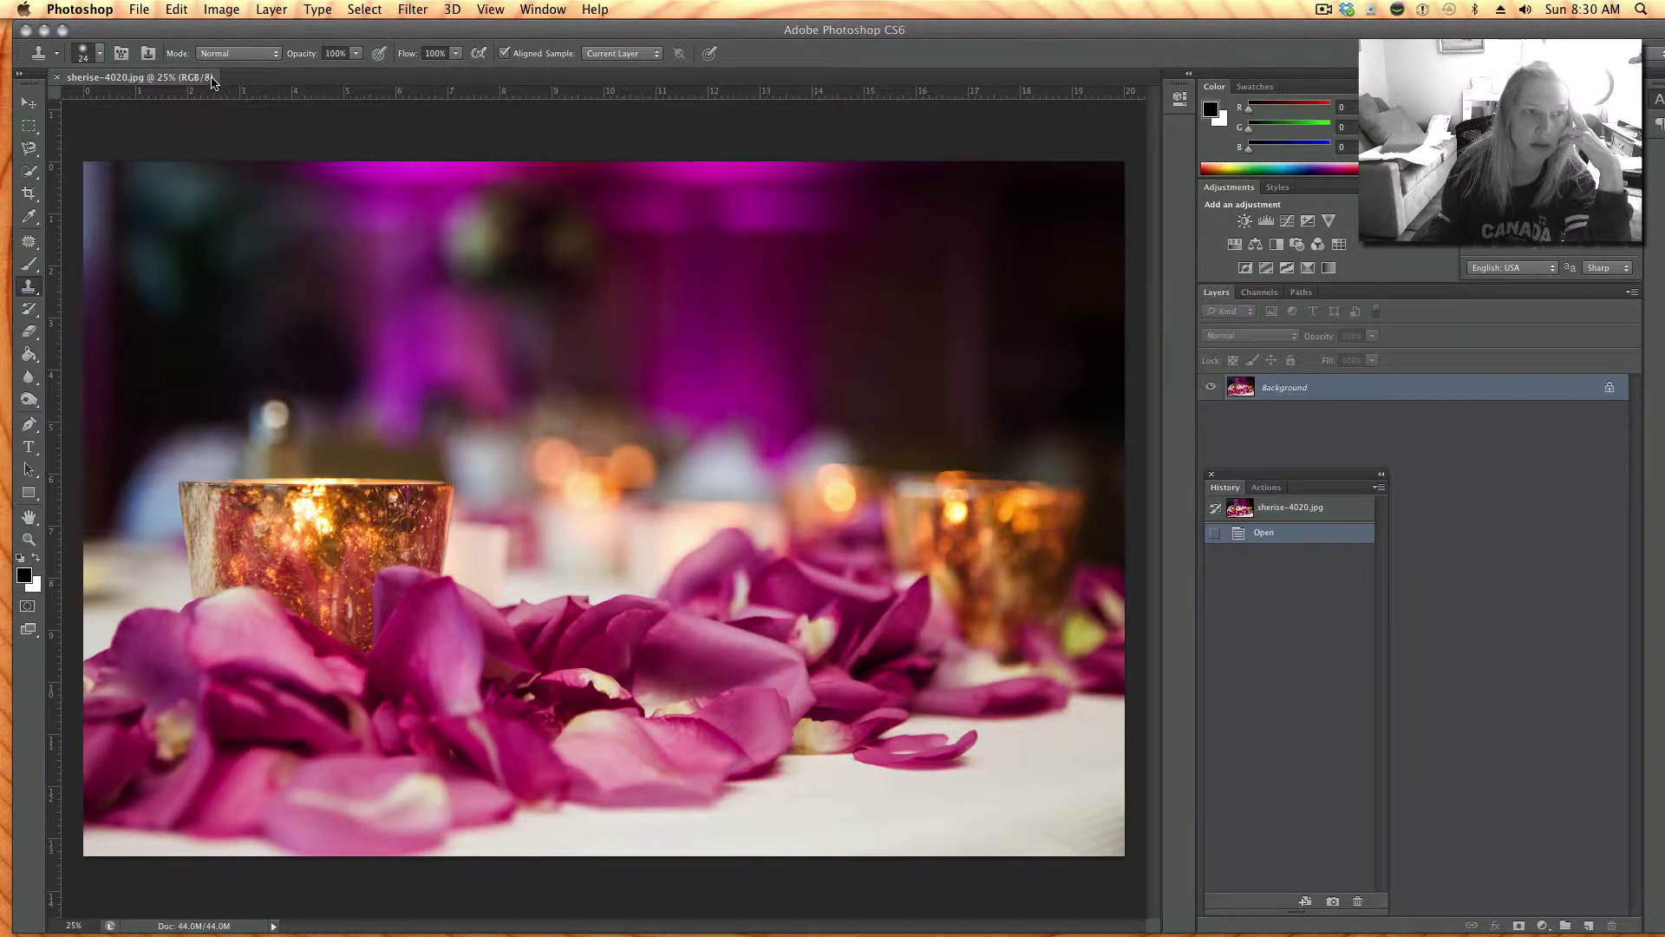
{"action": "left_click", "coordinate": [548, 11]}
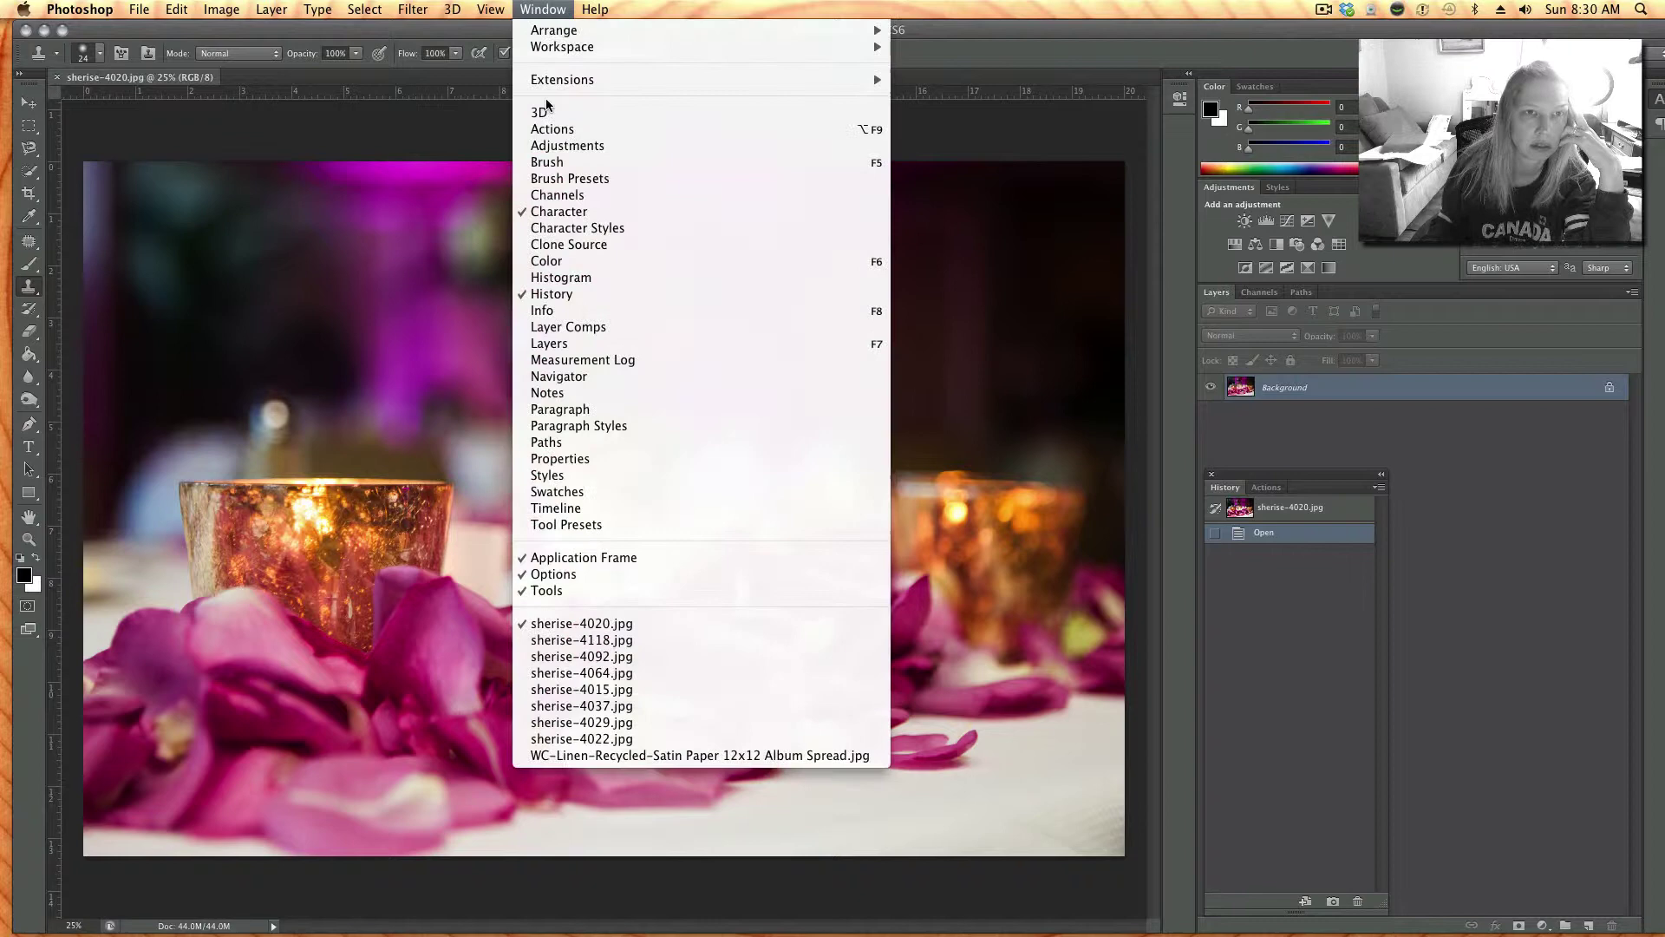
{"action": "mouse_move", "coordinate": [874, 30]}
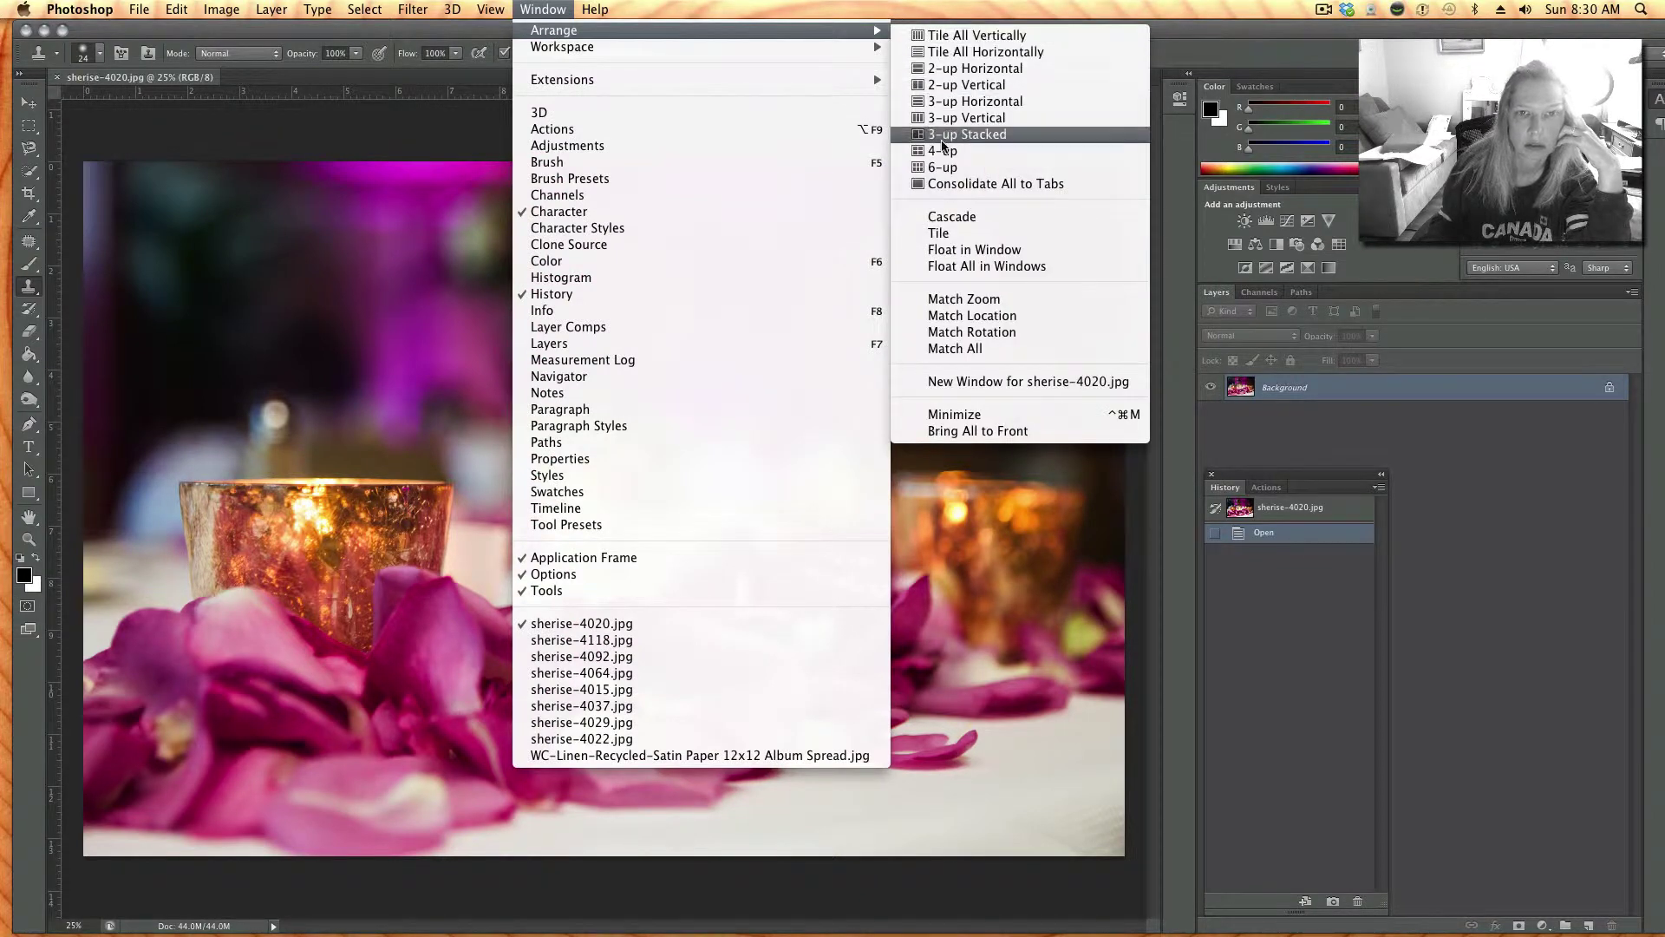
{"action": "left_click", "coordinate": [594, 82]}
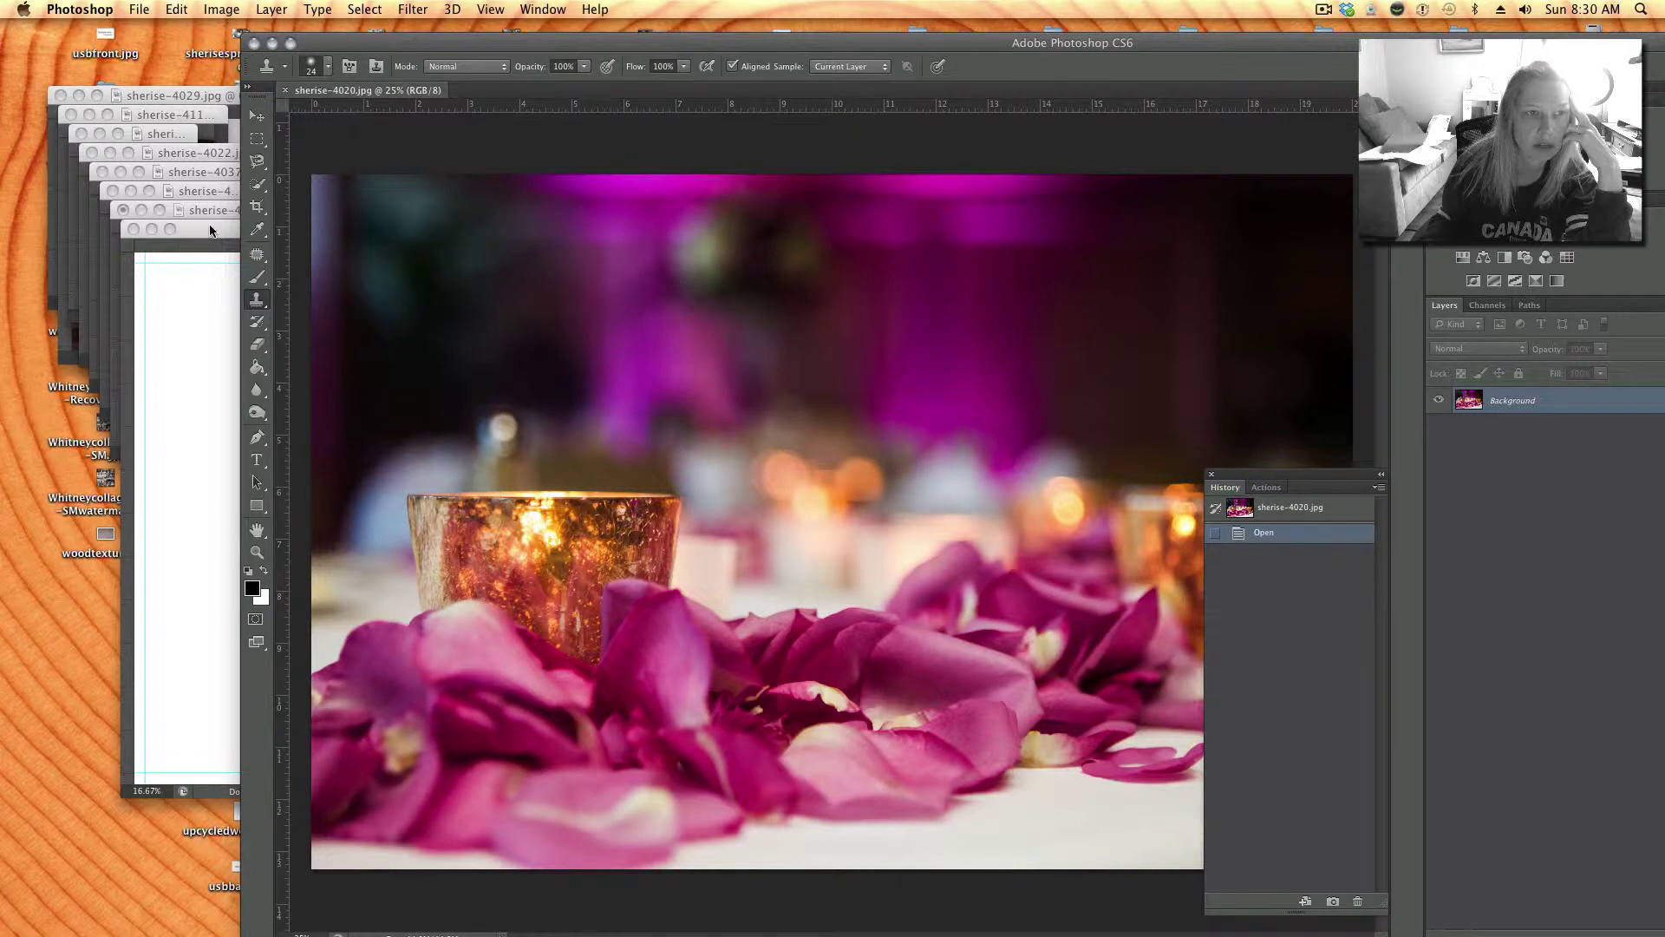
{"action": "left_click_drag", "start_coordinate": [210, 229], "coordinate": [396, 248]}
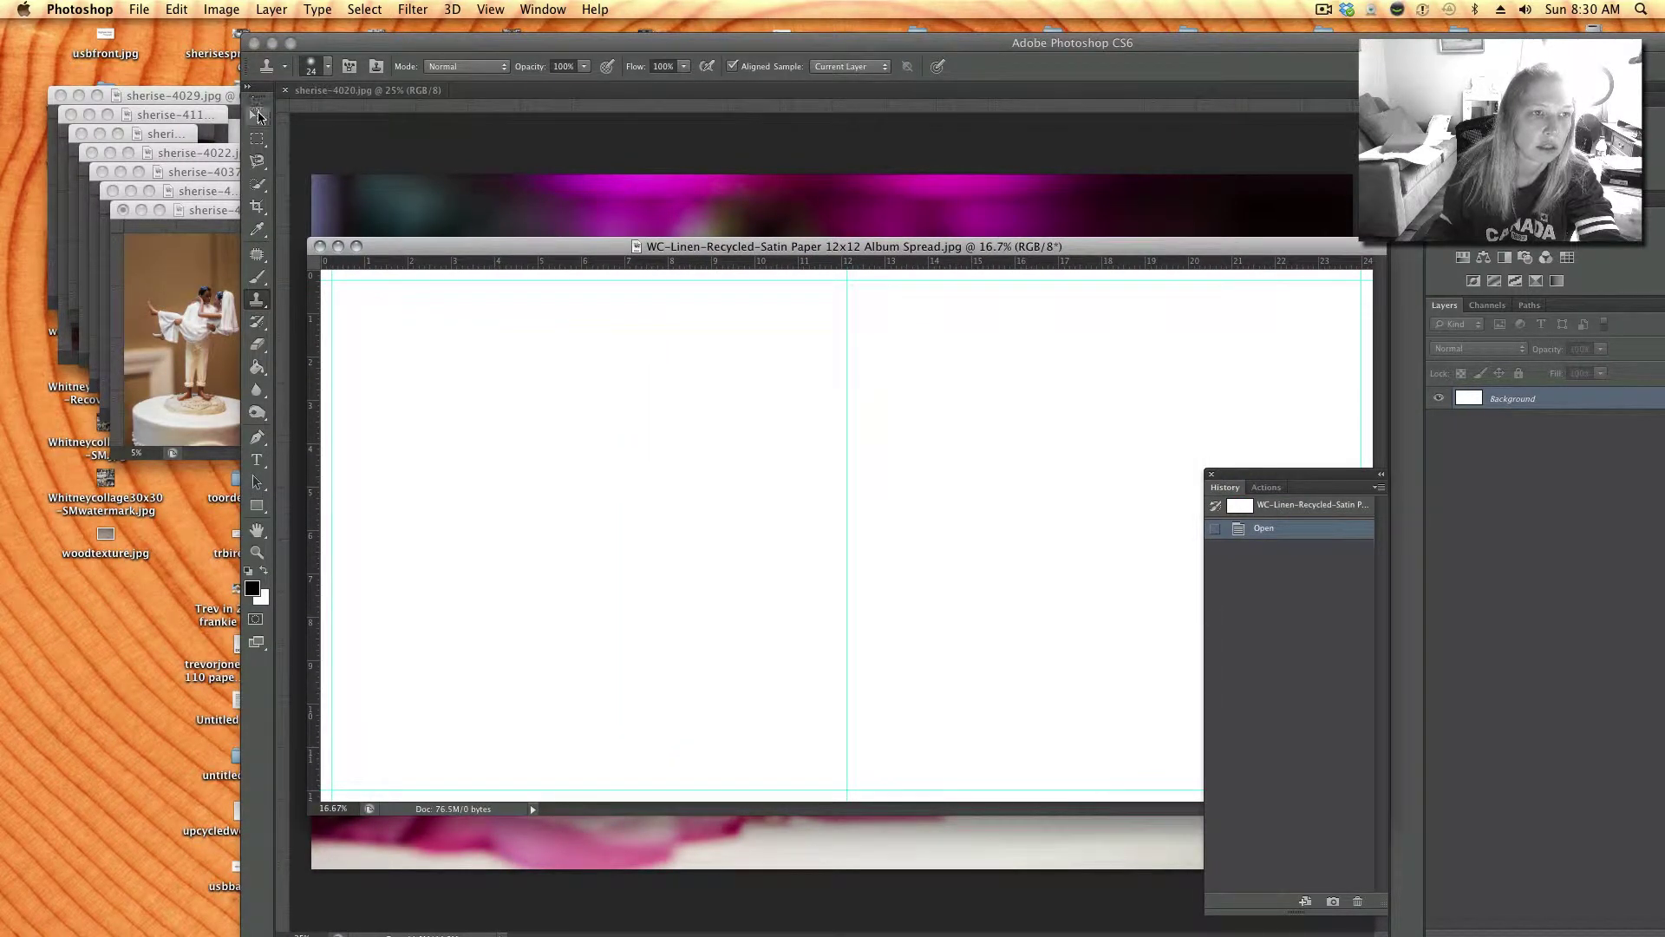
- Copy the sherise-4020 photo into the album spread as Layer 1 with the Move tool, then close the source
{"action": "left_click", "coordinate": [258, 115]}
{"action": "left_click", "coordinate": [382, 192]}
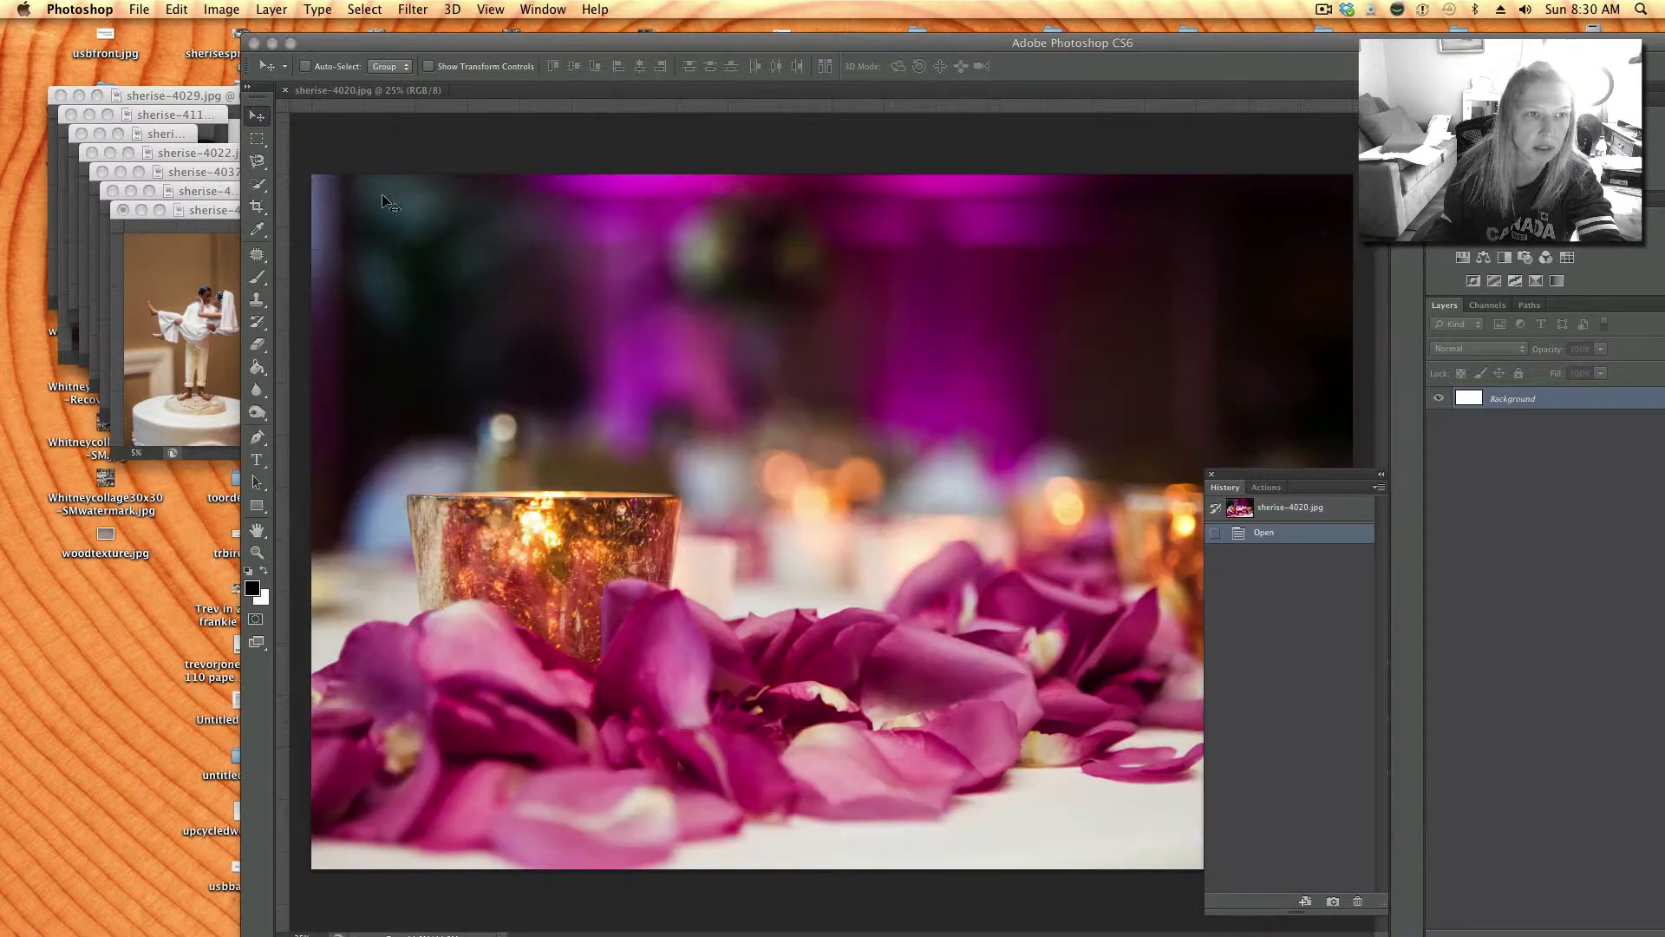
{"action": "left_click_drag", "start_coordinate": [528, 167], "coordinate": [483, 161]}
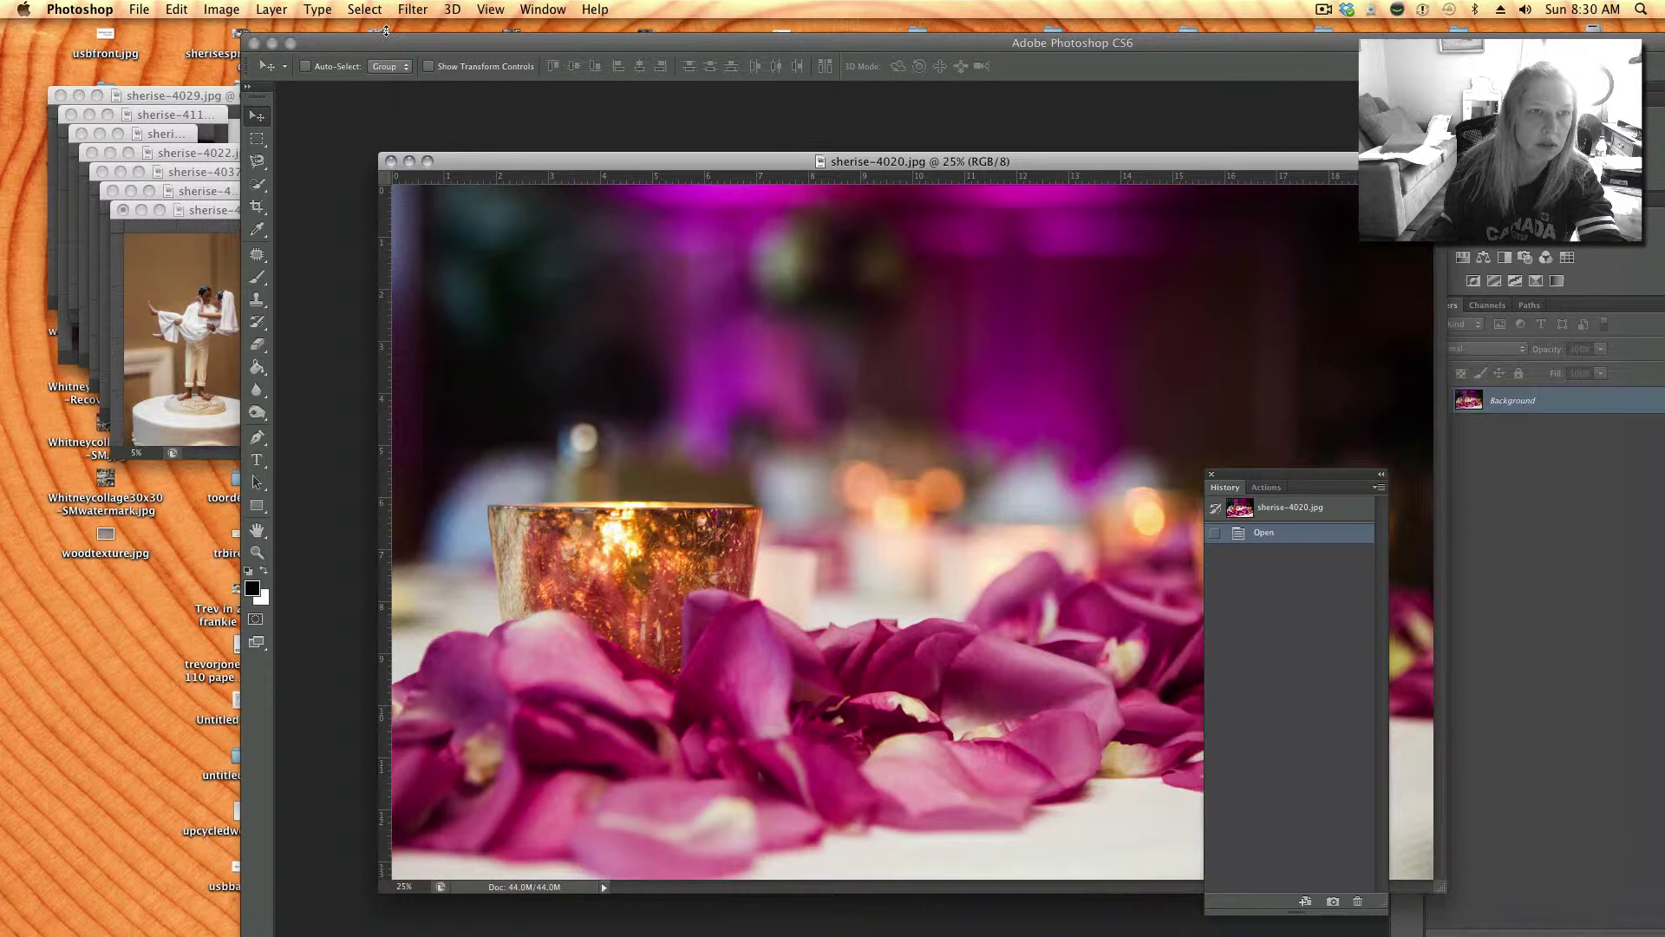
{"action": "left_click_drag", "start_coordinate": [390, 32], "coordinate": [282, 393]}
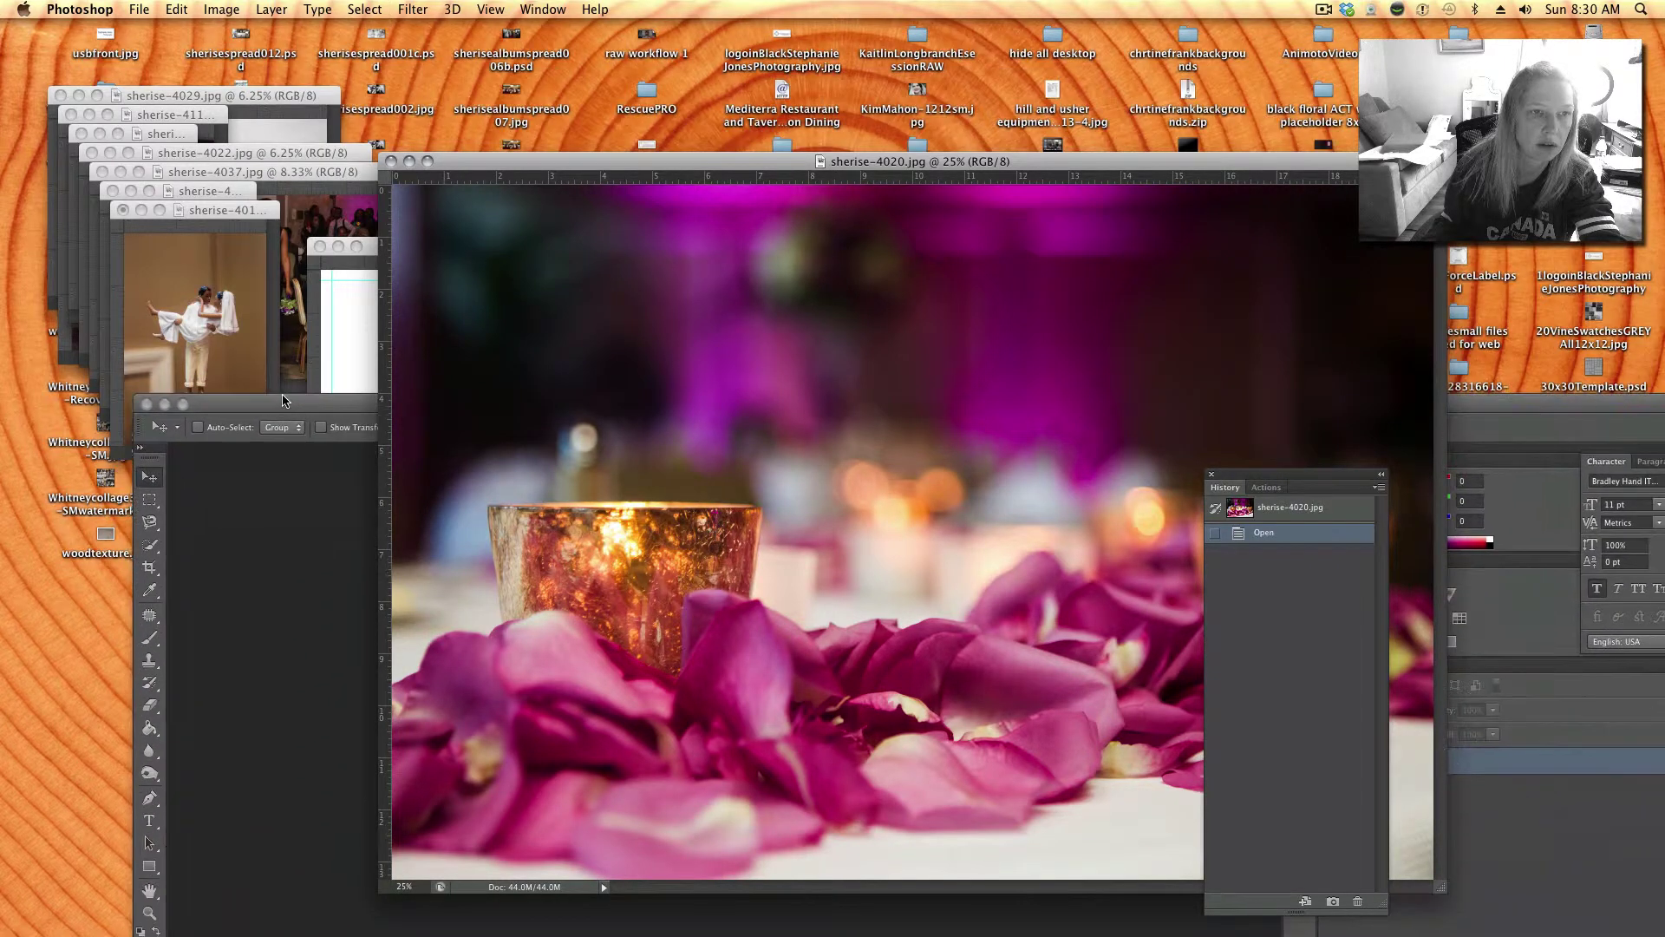
{"action": "left_click_drag", "start_coordinate": [457, 308], "coordinate": [349, 329]}
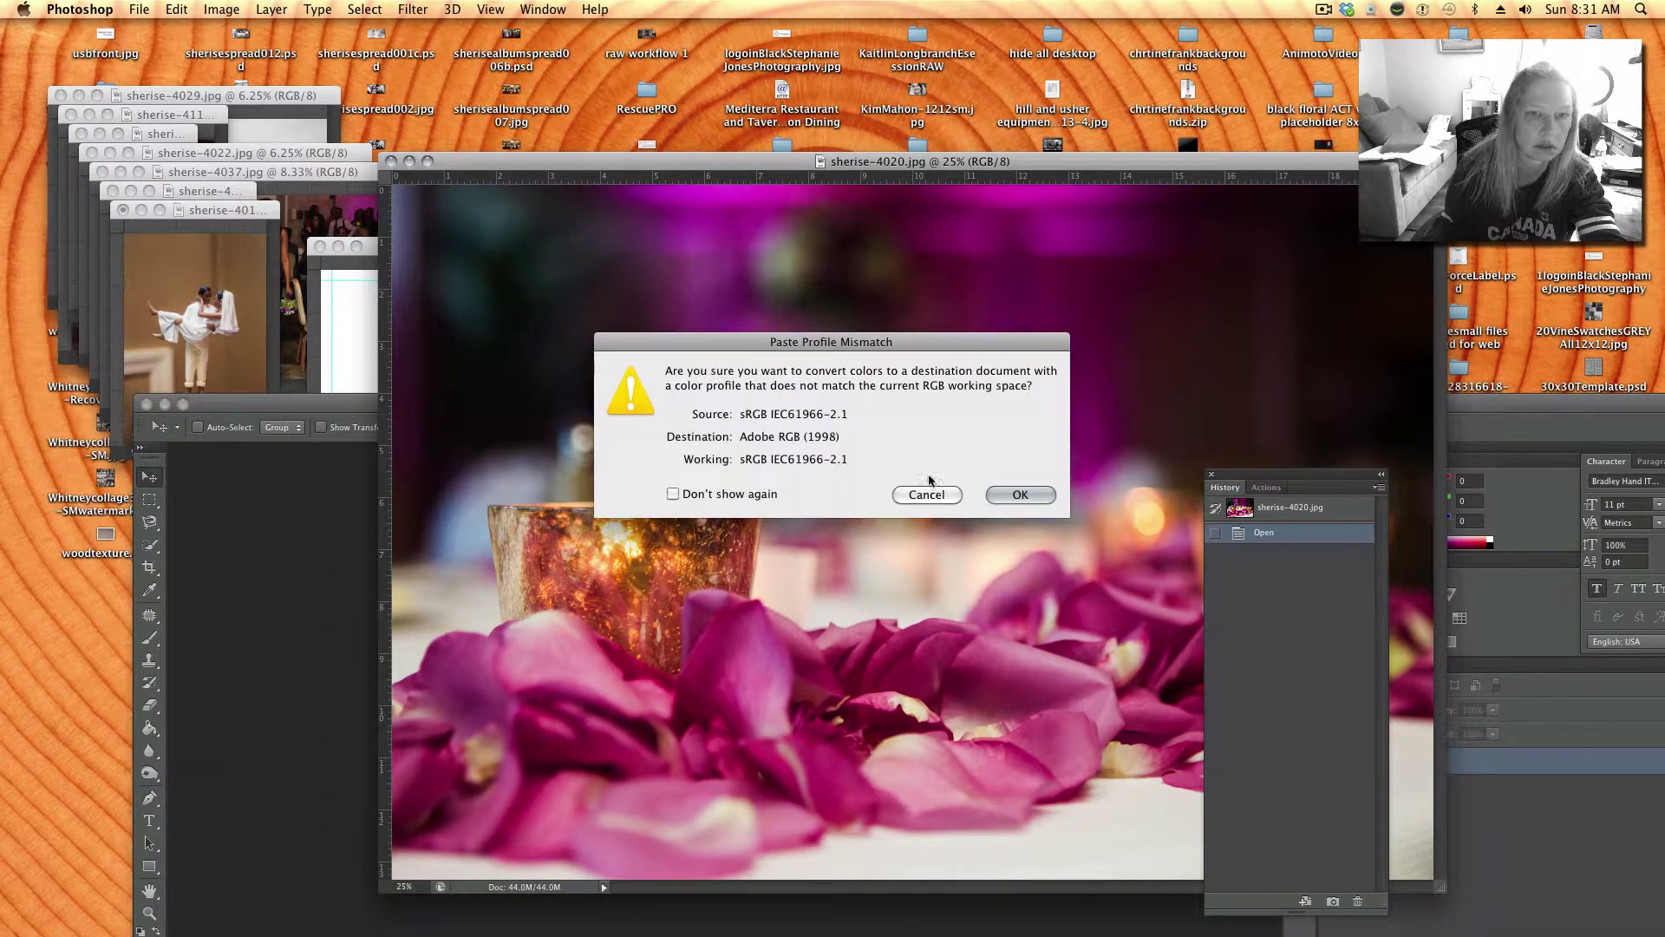
{"action": "left_click", "coordinate": [1020, 494]}
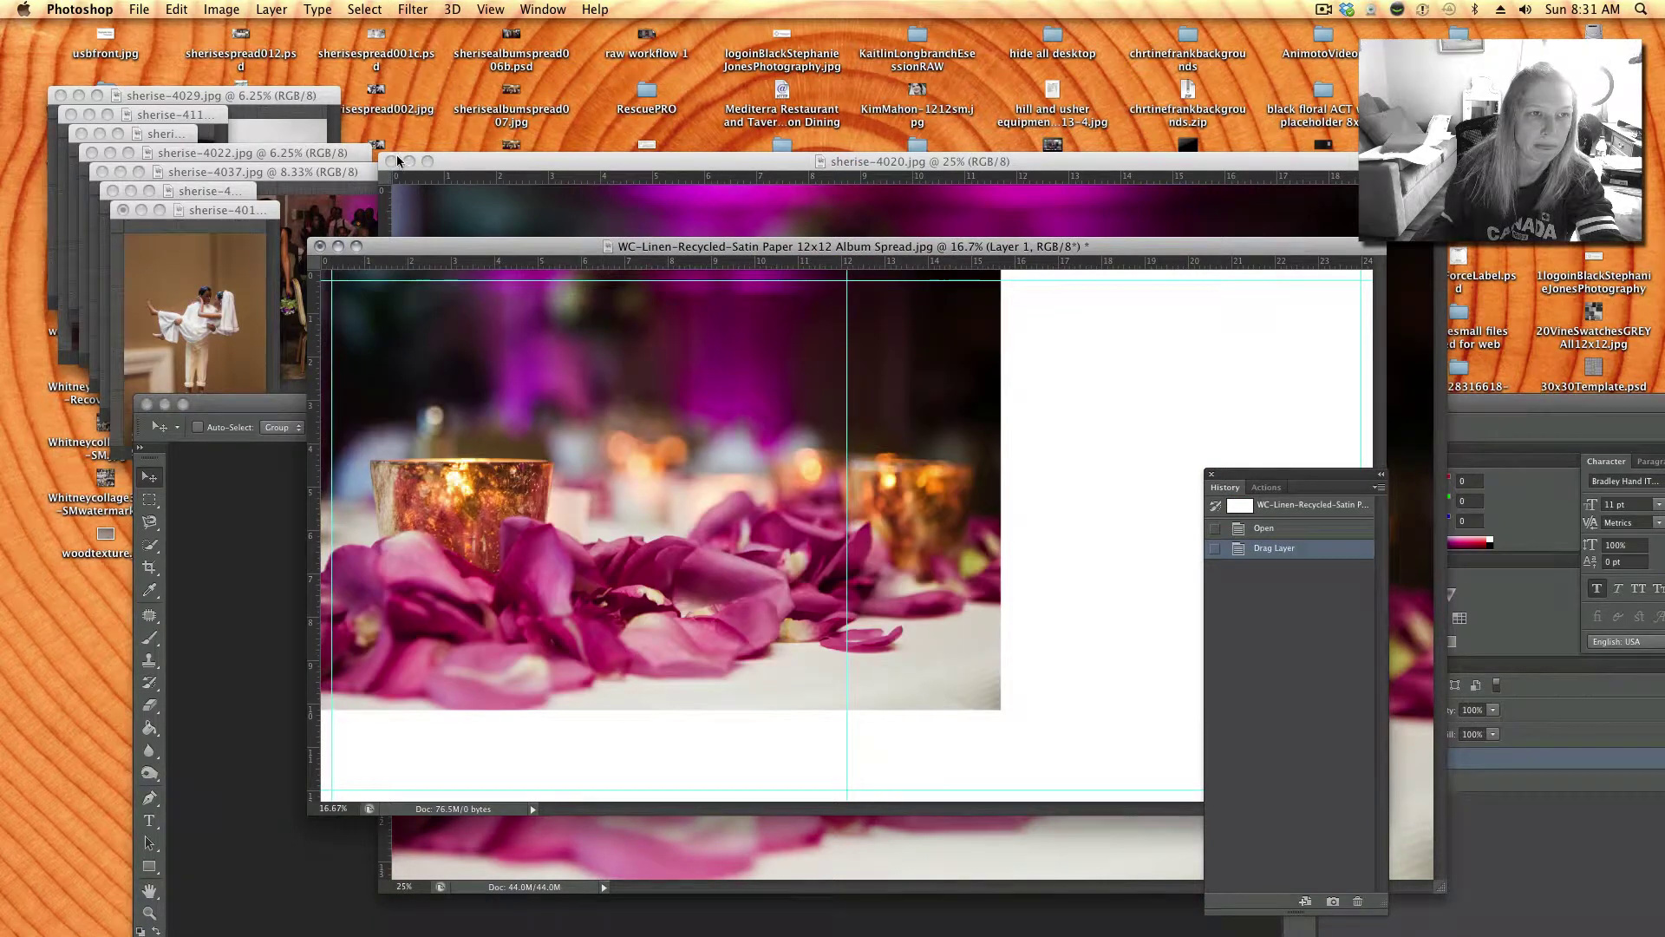
{"action": "left_click", "coordinate": [392, 161]}
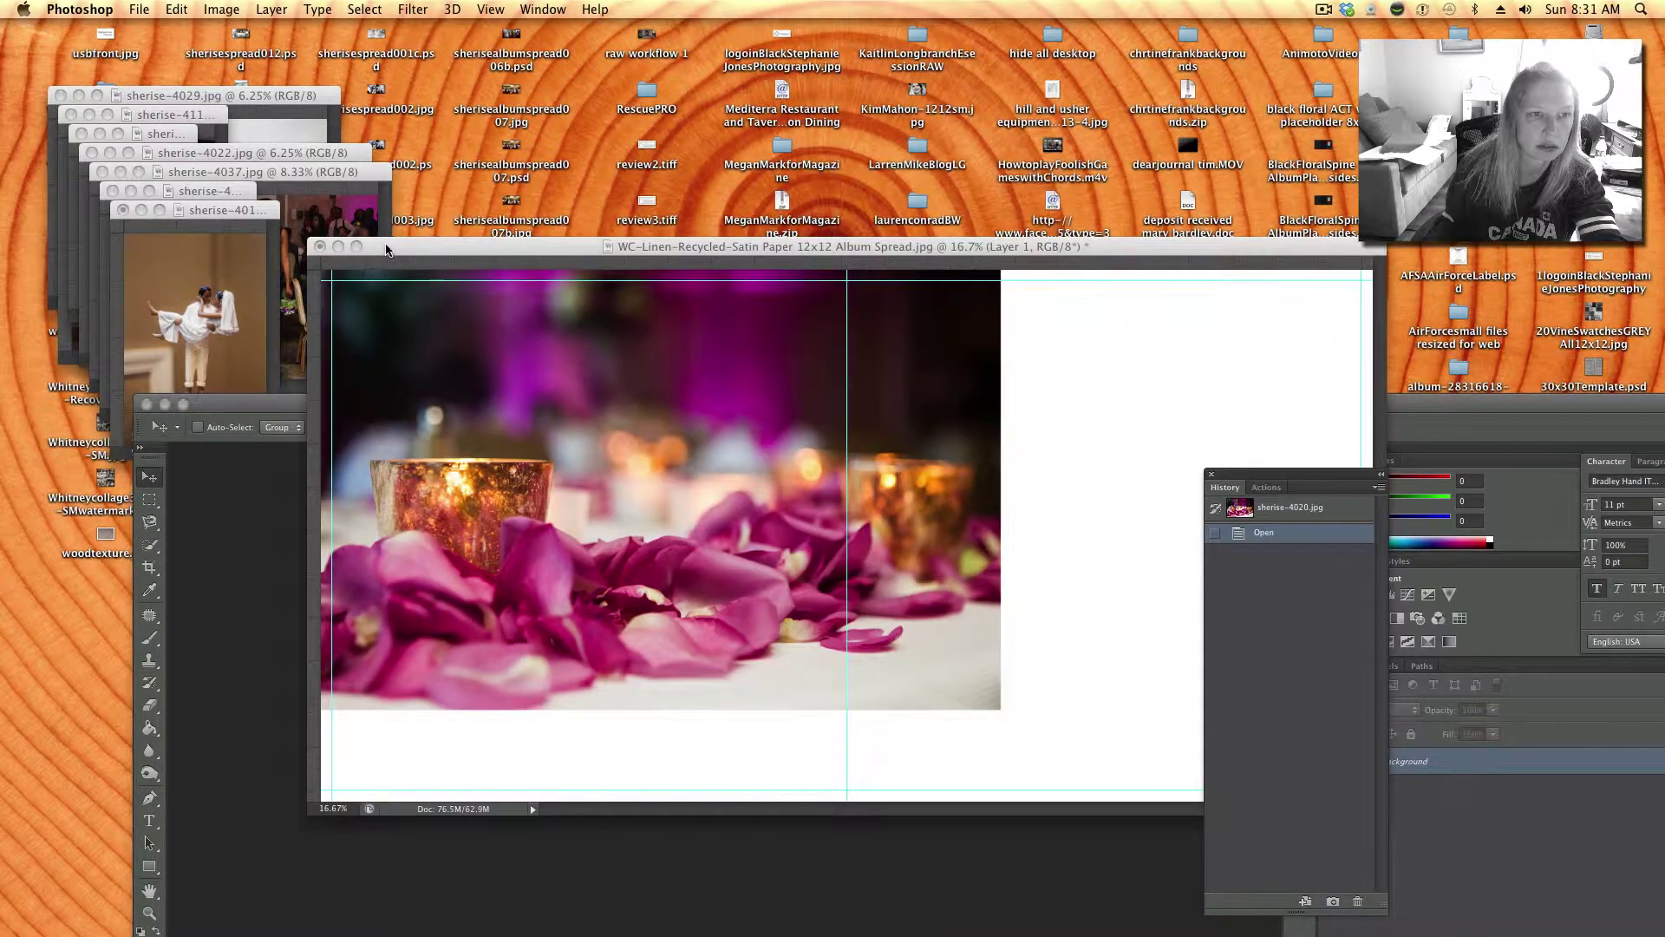
{"action": "left_click_drag", "start_coordinate": [386, 250], "coordinate": [384, 141]}
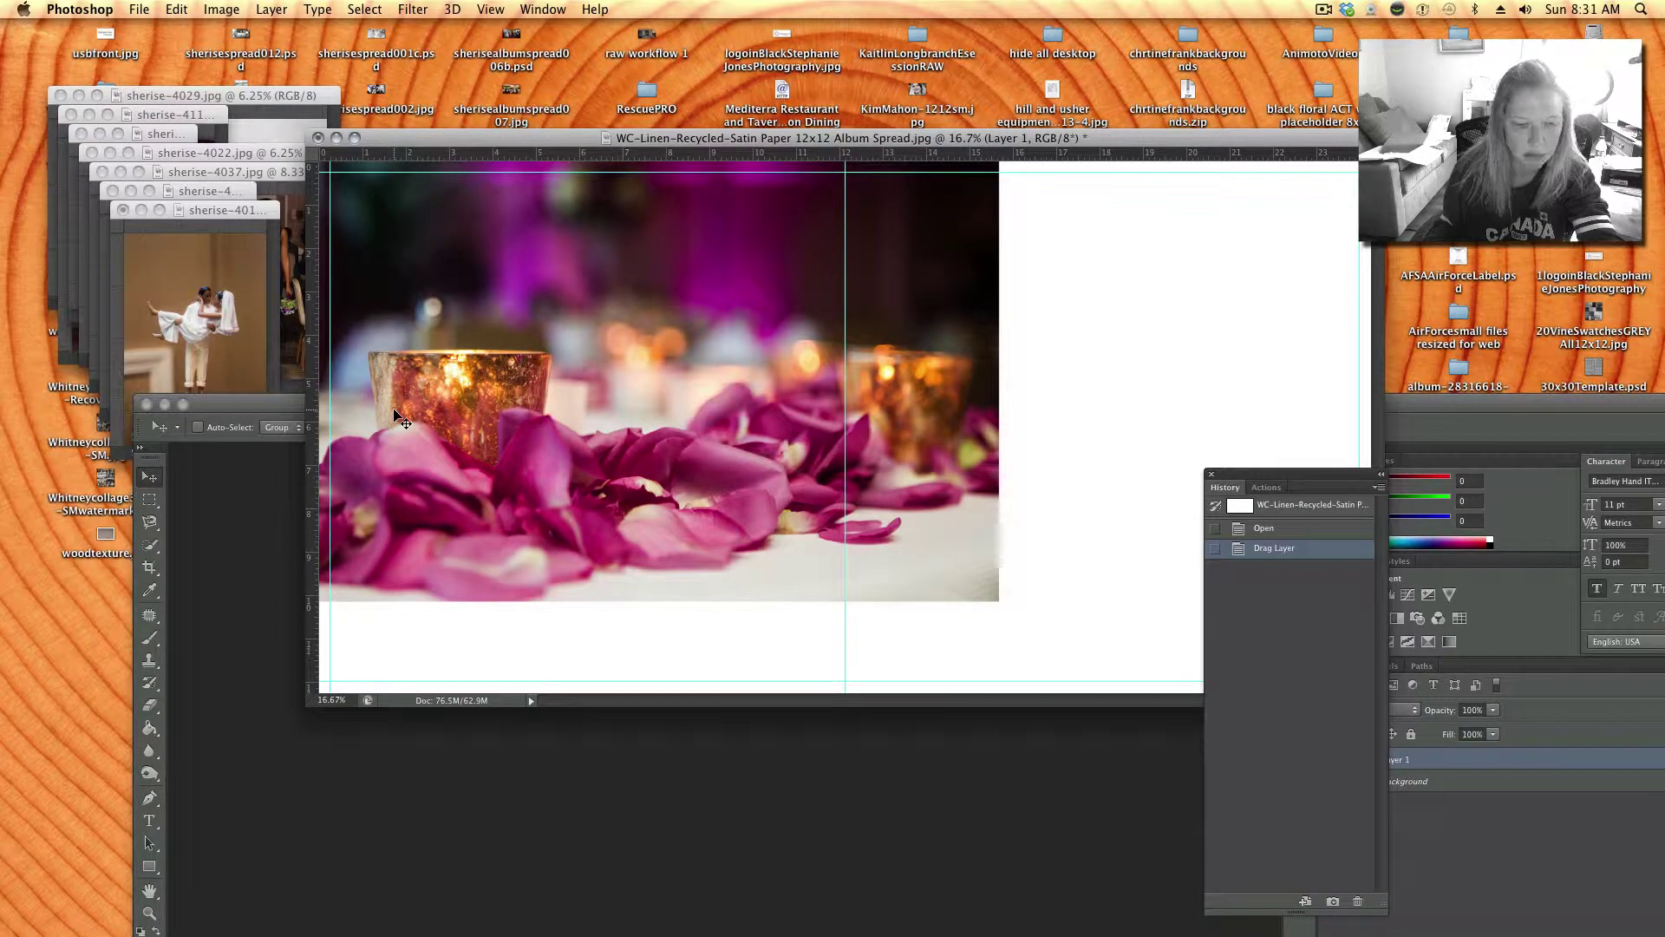
- Free-transform Layer 1 so the rose-petal photo stretches across the full two-page spread
{"action": "key", "text": "super+t"}
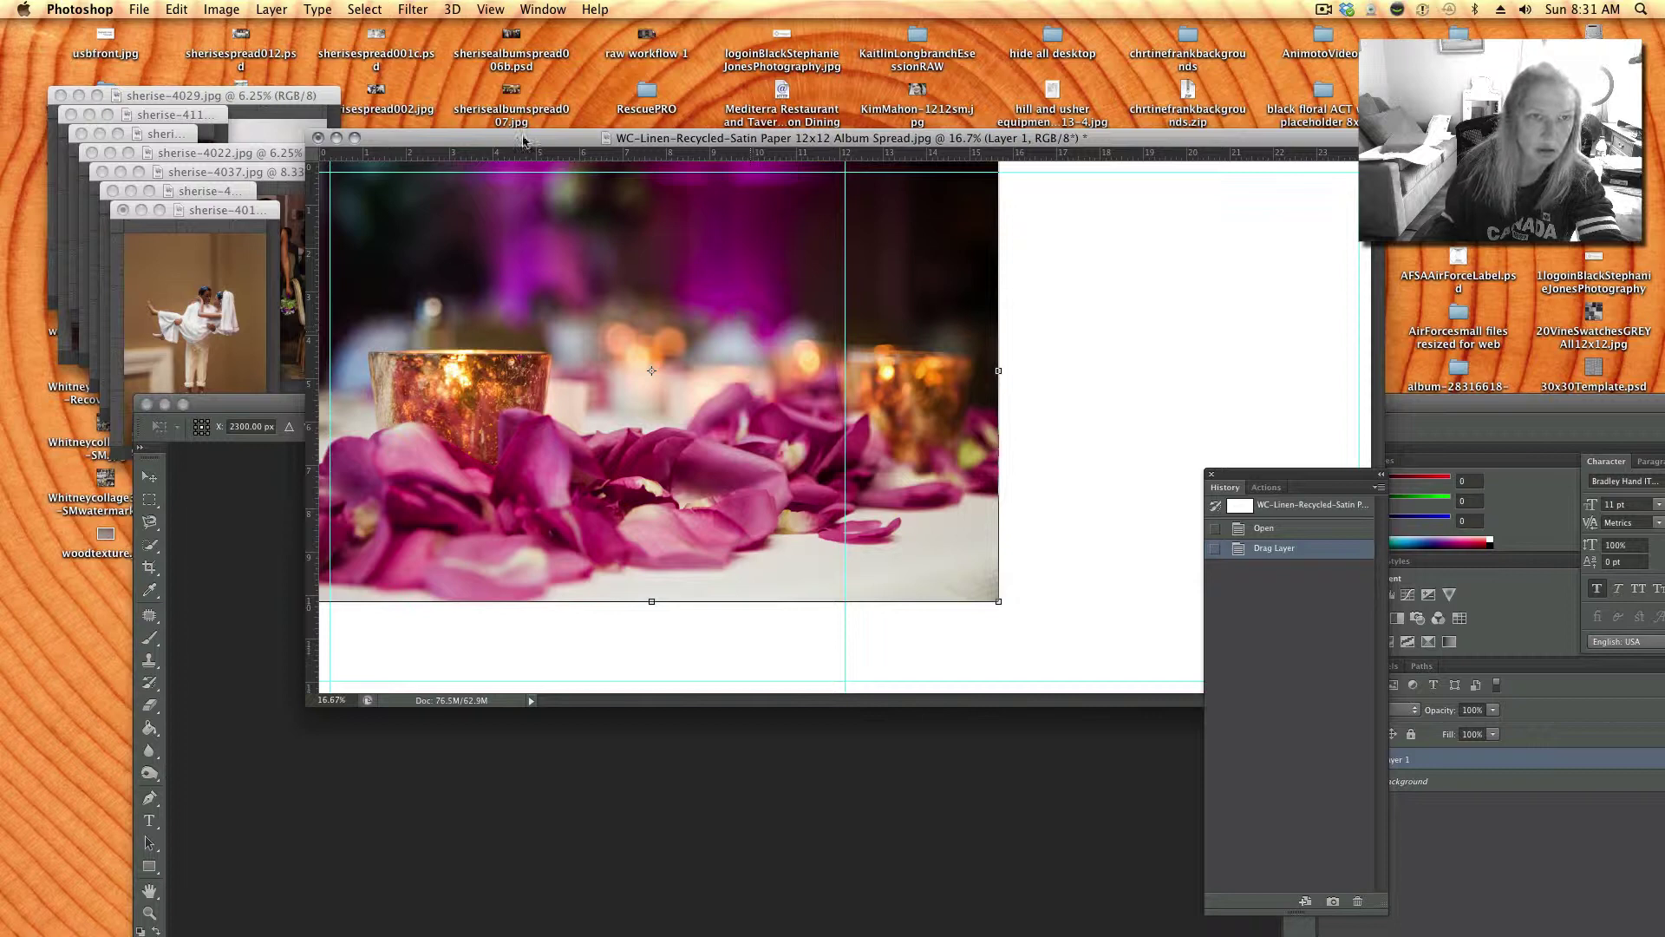
{"action": "left_click_drag", "start_coordinate": [523, 140], "coordinate": [411, 76]}
{"action": "left_click", "coordinate": [176, 9]}
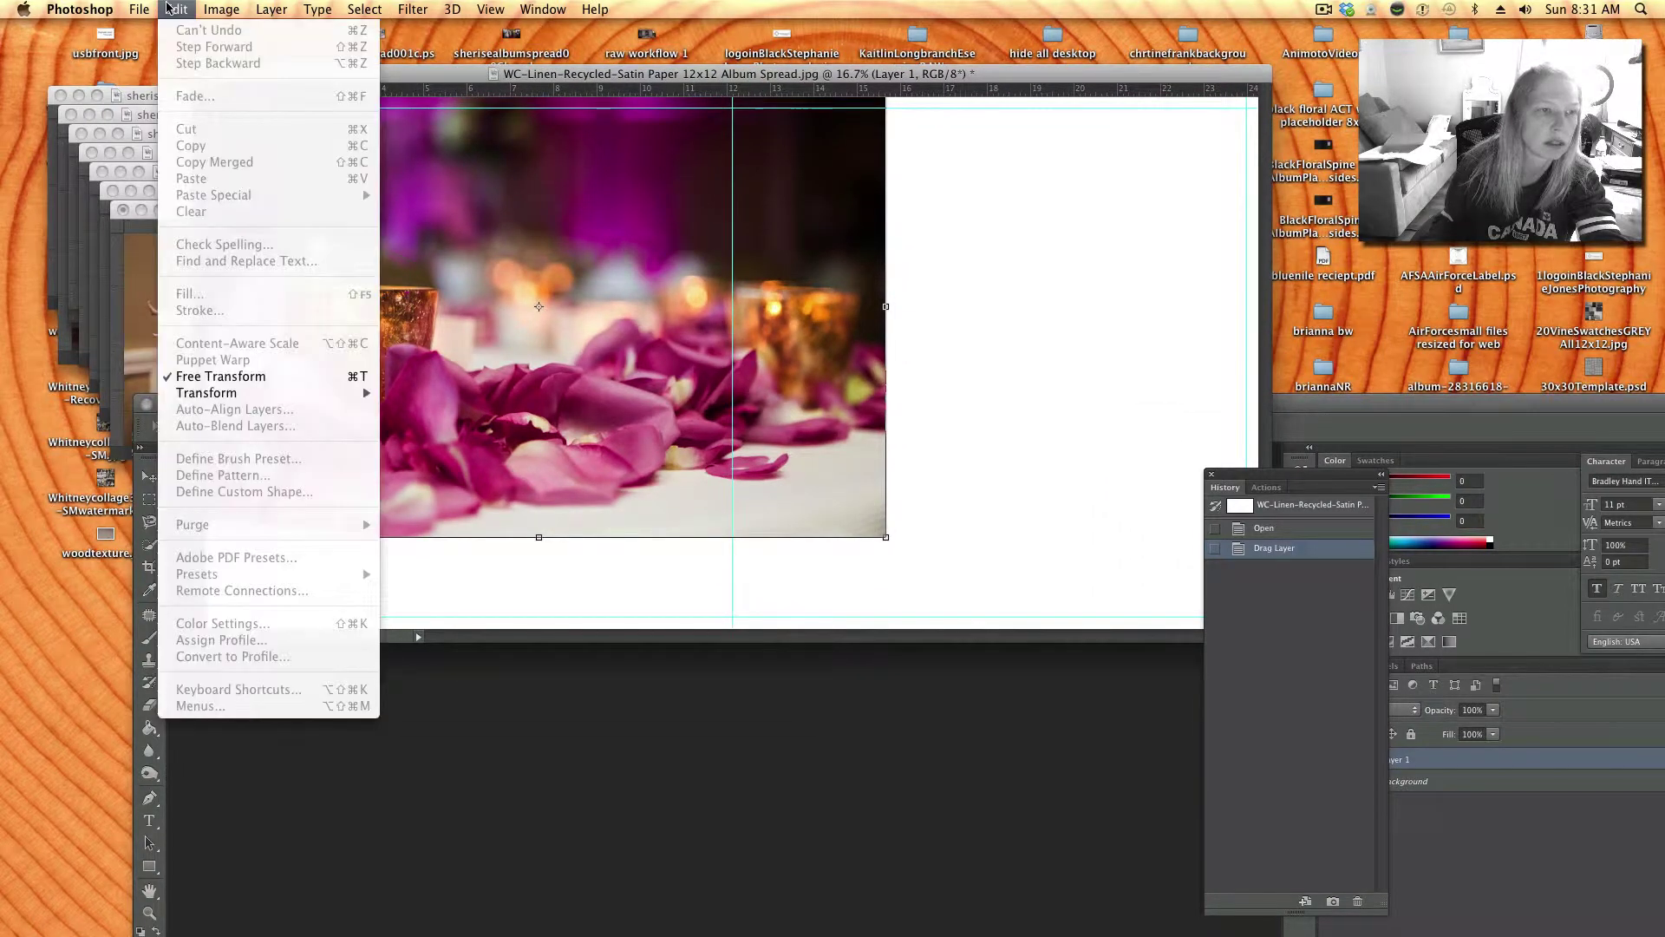
{"action": "left_click", "coordinate": [908, 224]}
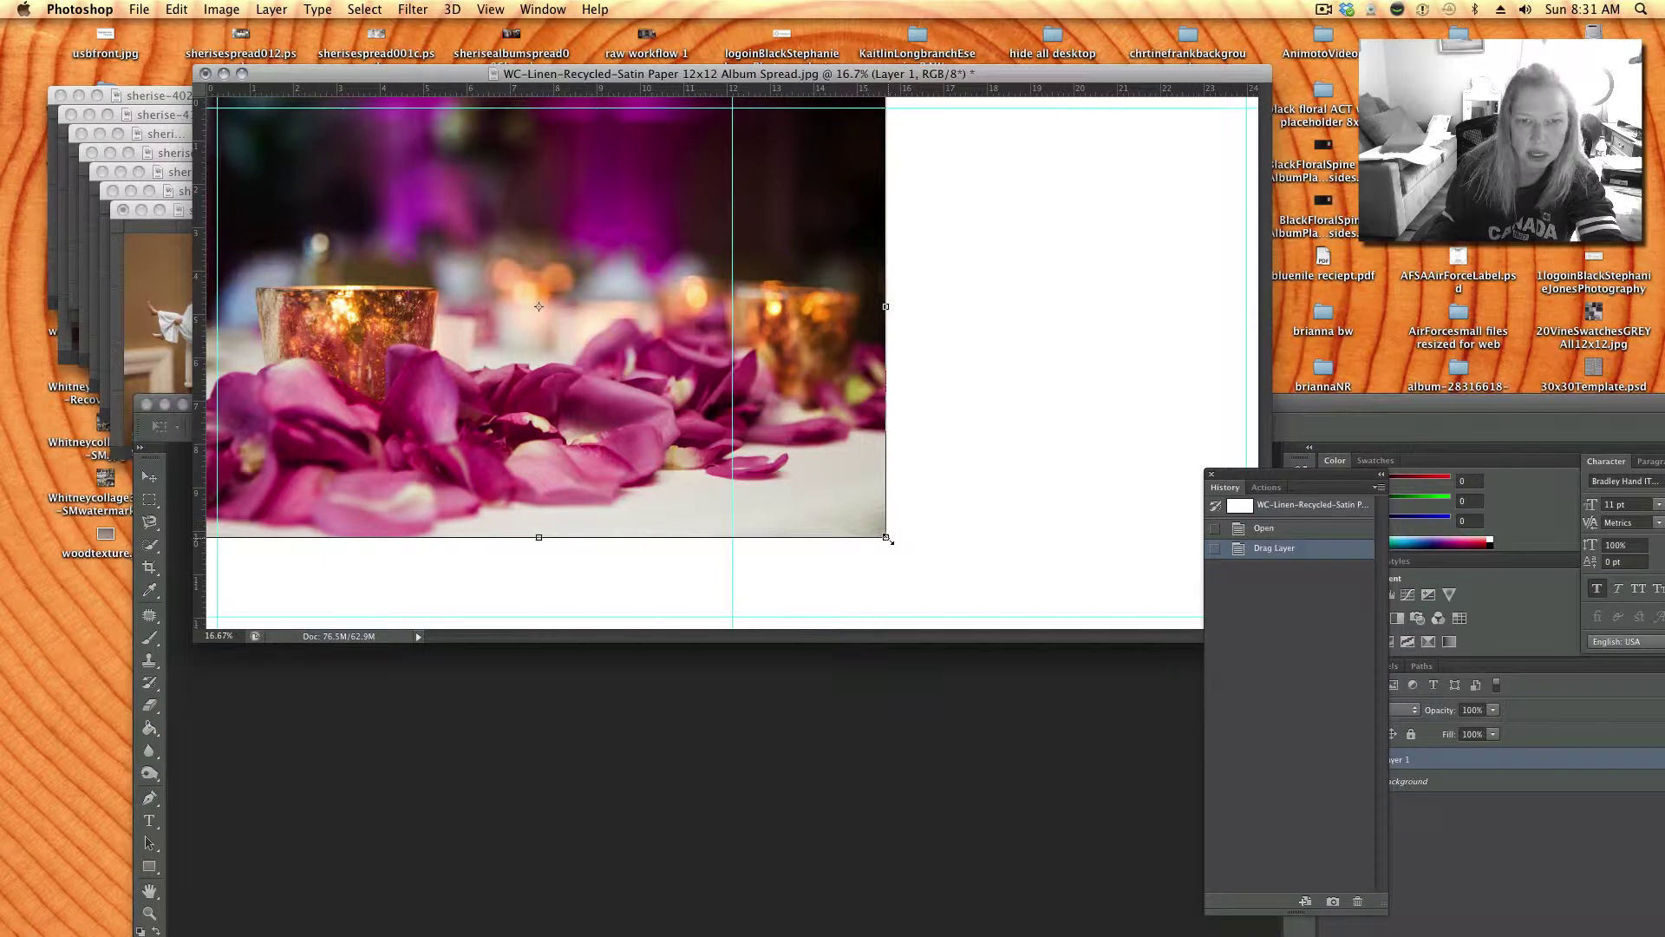
{"action": "left_click_drag", "start_coordinate": [906, 545], "coordinate": [1357, 644]}
{"action": "left_click_drag", "start_coordinate": [963, 475], "coordinate": [951, 318]}
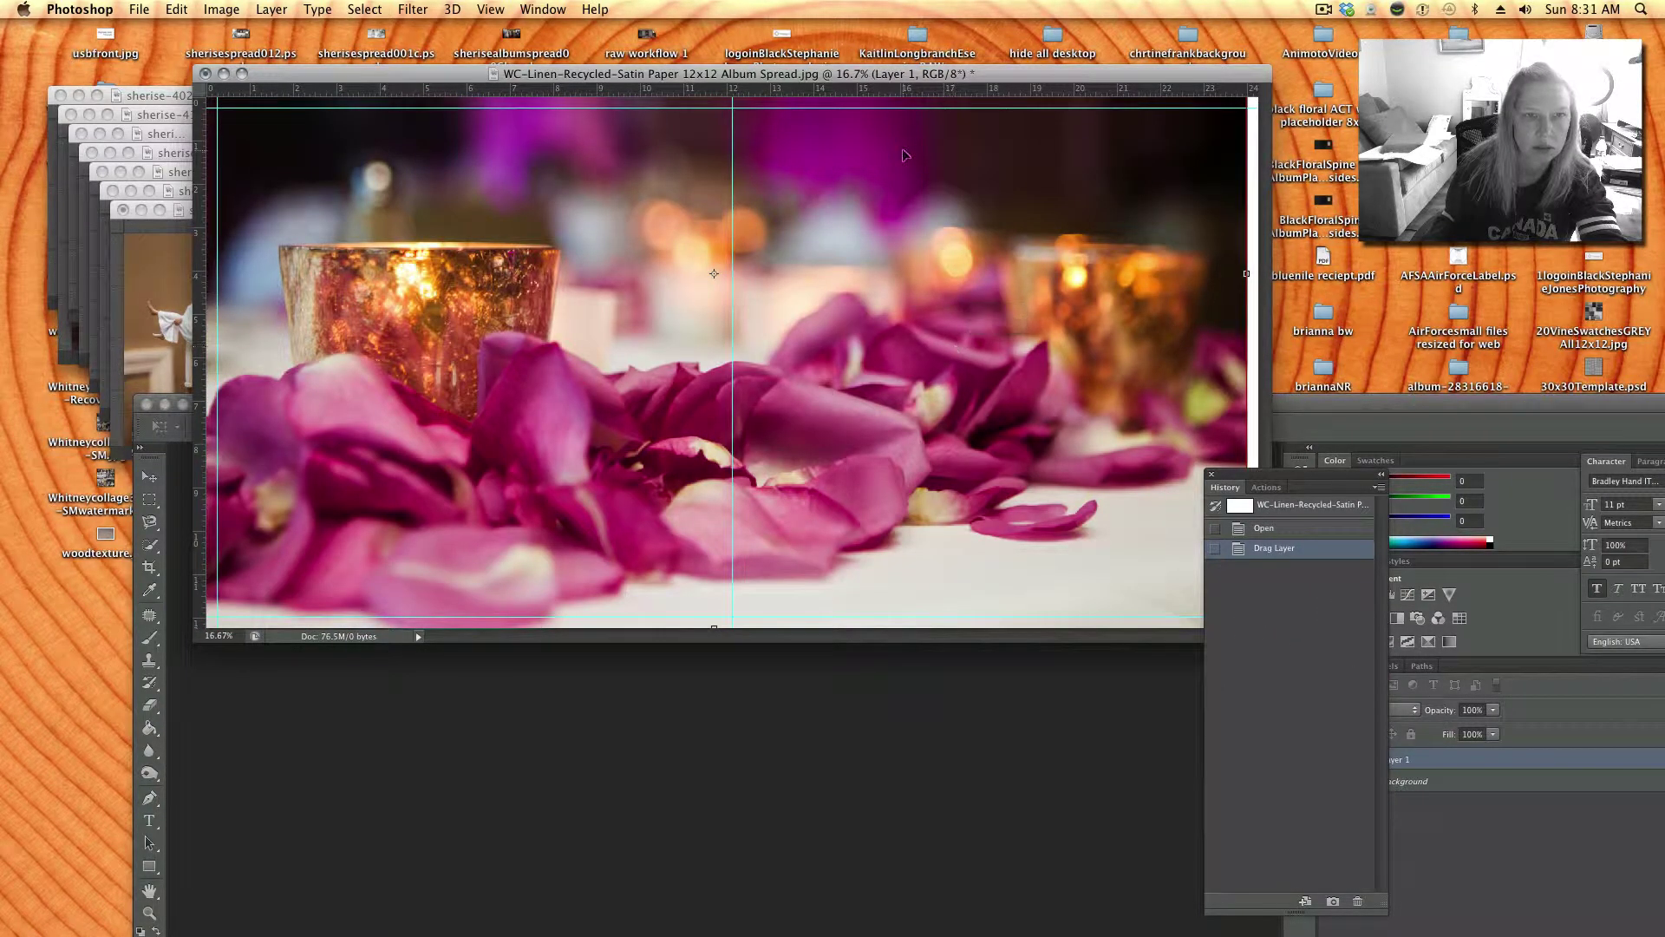
{"action": "left_click_drag", "start_coordinate": [747, 68], "coordinate": [649, 104]}
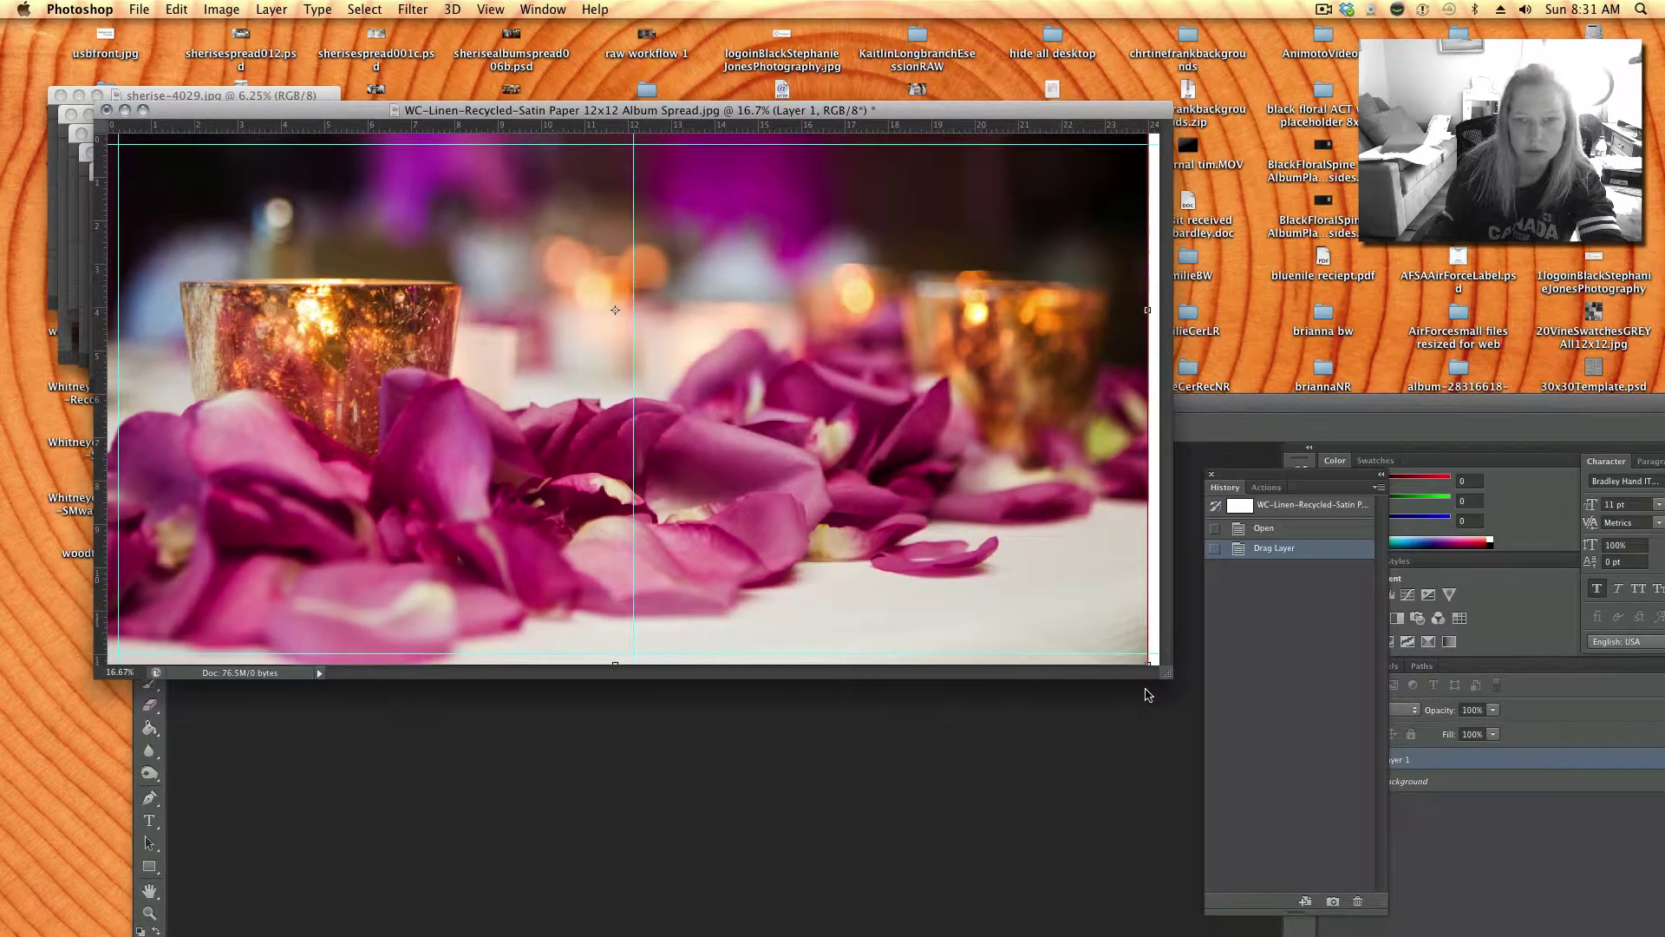
{"action": "left_click_drag", "start_coordinate": [1207, 724], "coordinate": [1327, 849]}
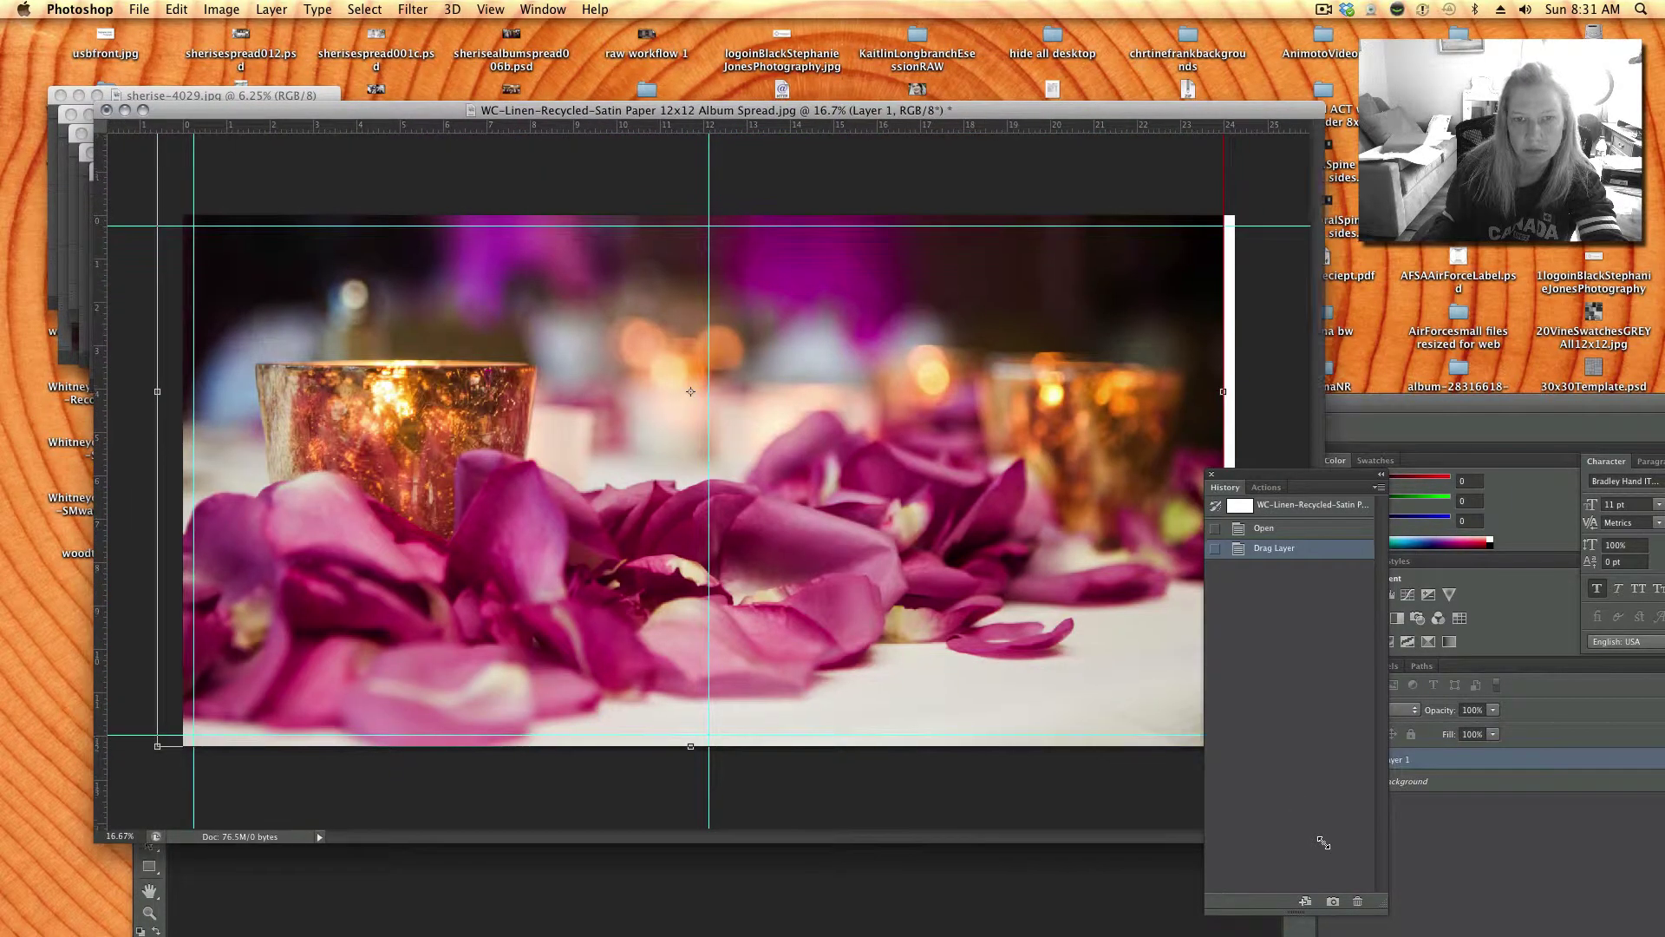
{"action": "left_click_drag", "start_coordinate": [1018, 252], "coordinate": [1021, 288]}
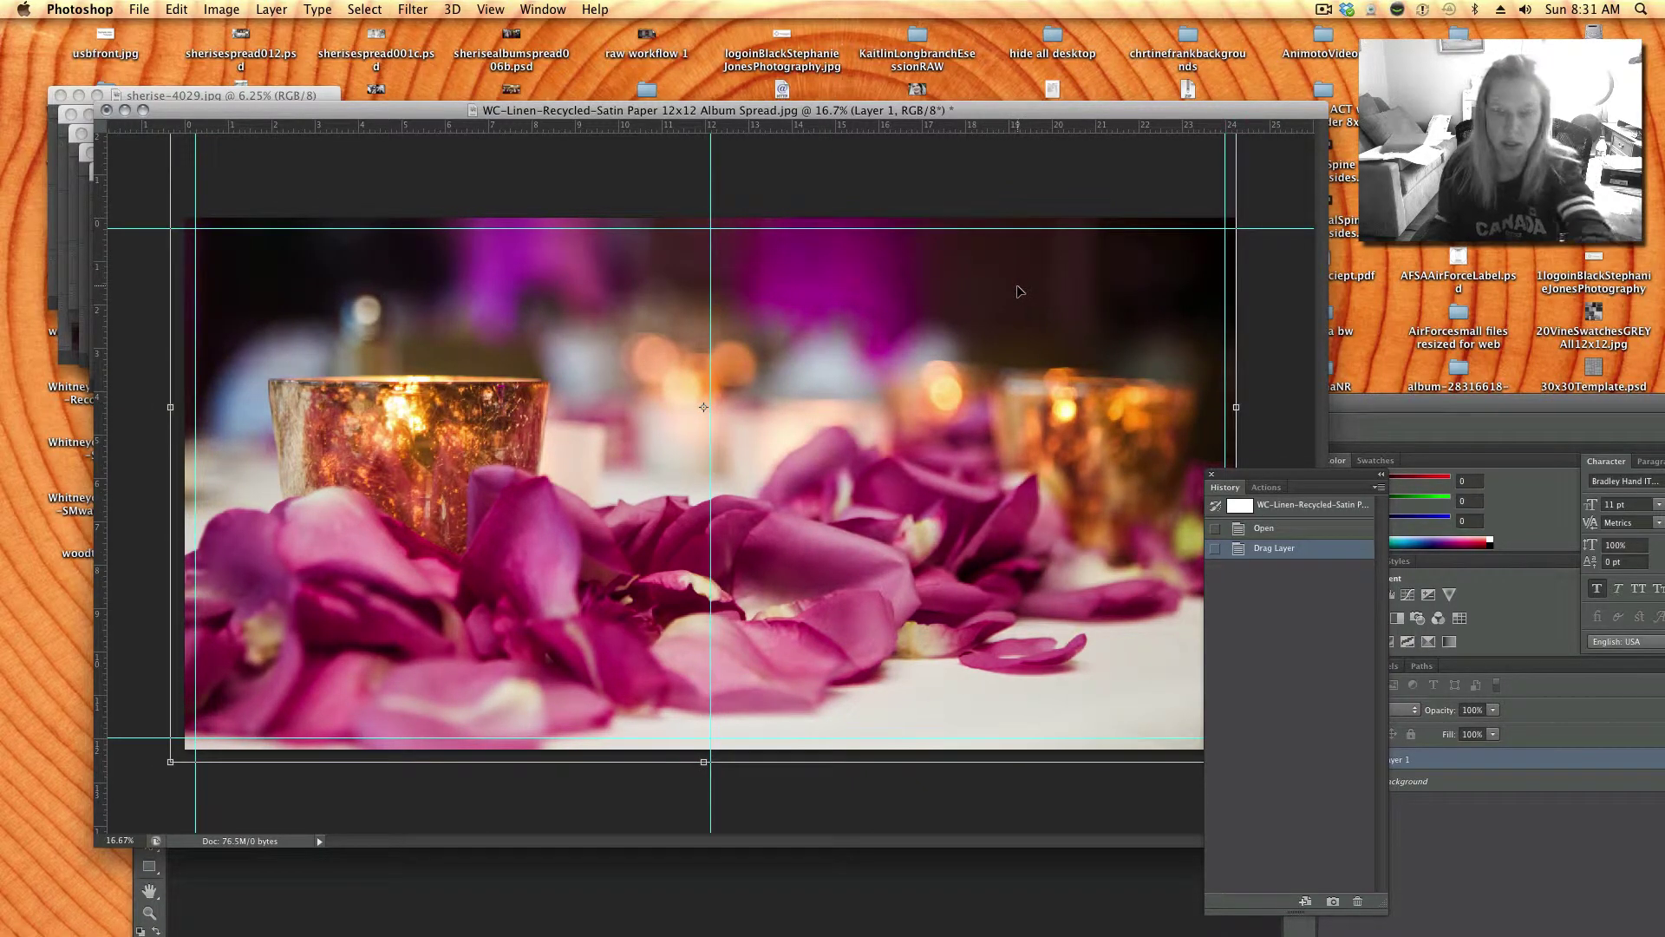
{"action": "key", "text": "Return"}
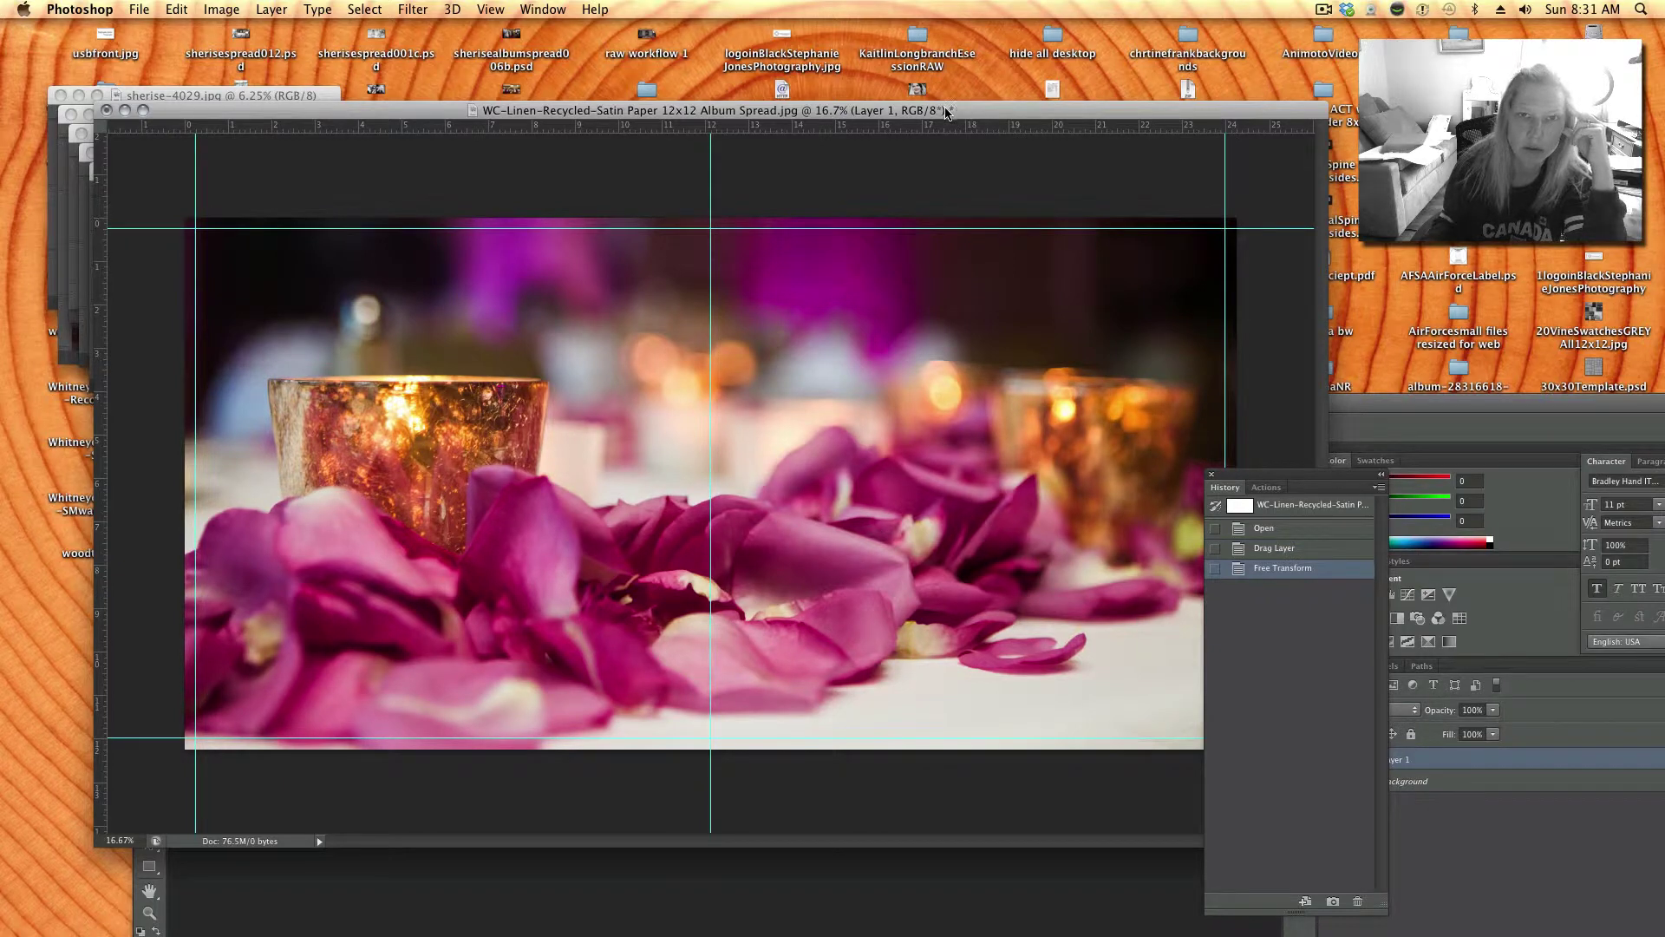
- Rearrange the document window and side panels so the Layers panel and canvas are clear
{"action": "left_click_drag", "start_coordinate": [947, 111], "coordinate": [943, 86]}
{"action": "left_click_drag", "start_coordinate": [1361, 412], "coordinate": [1360, 291]}
{"action": "left_click_drag", "start_coordinate": [1274, 475], "coordinate": [1462, 617]}
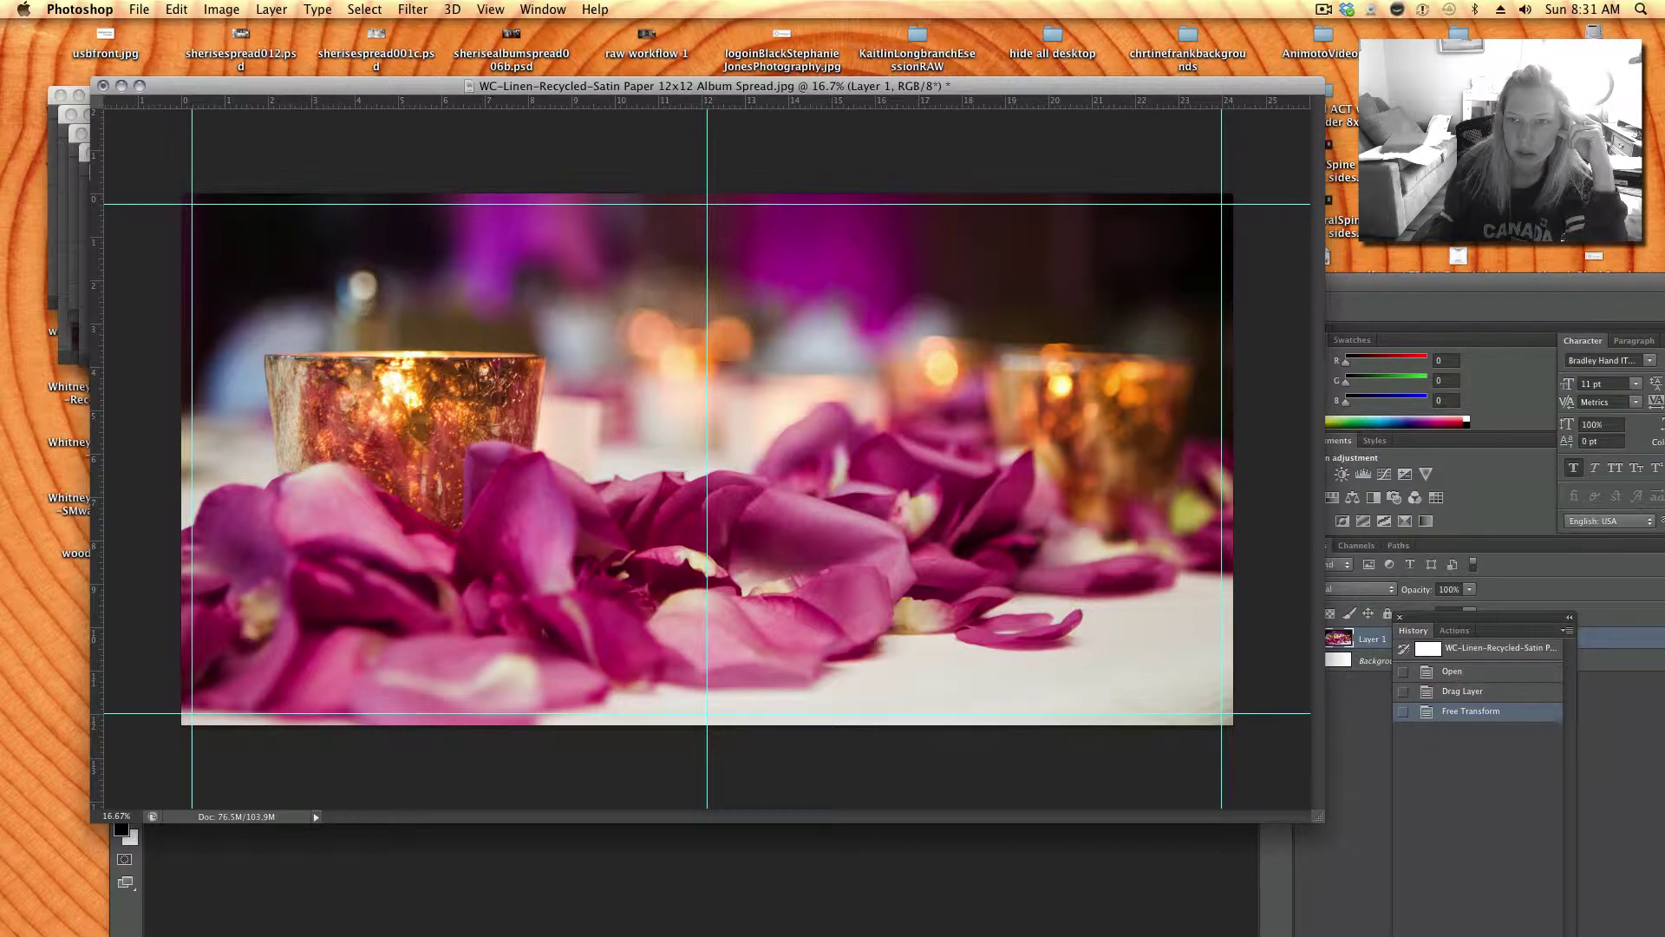
{"action": "left_click_drag", "start_coordinate": [1385, 272], "coordinate": [1385, 186]}
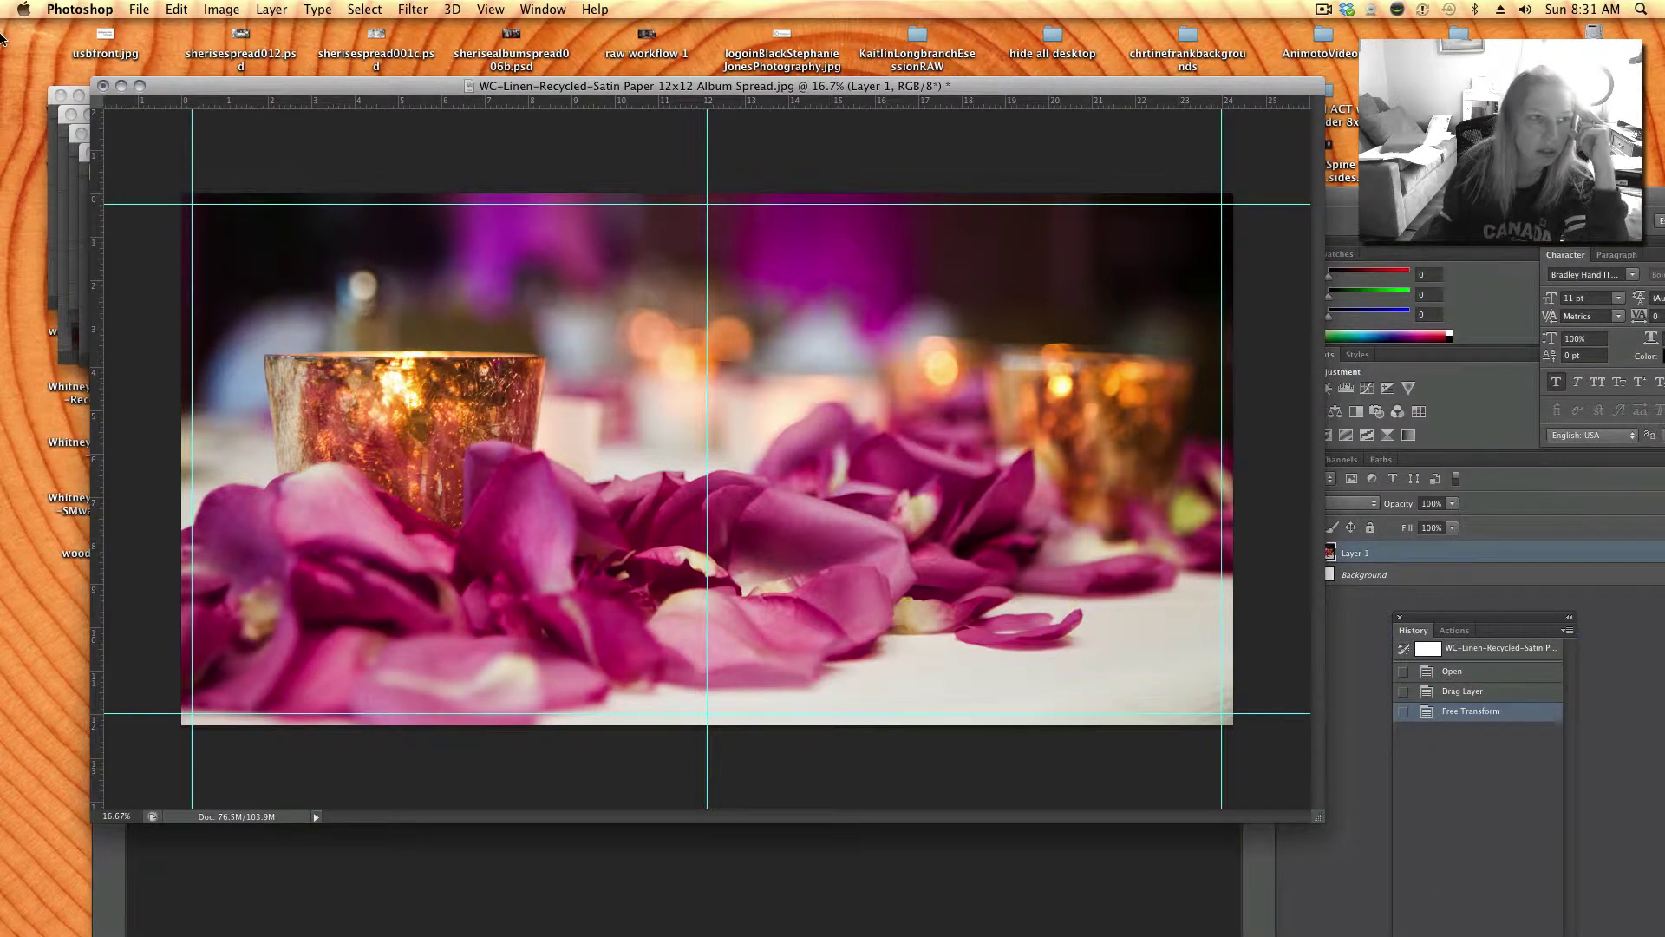
{"action": "left_click_drag", "start_coordinate": [168, 92], "coordinate": [124, 52]}
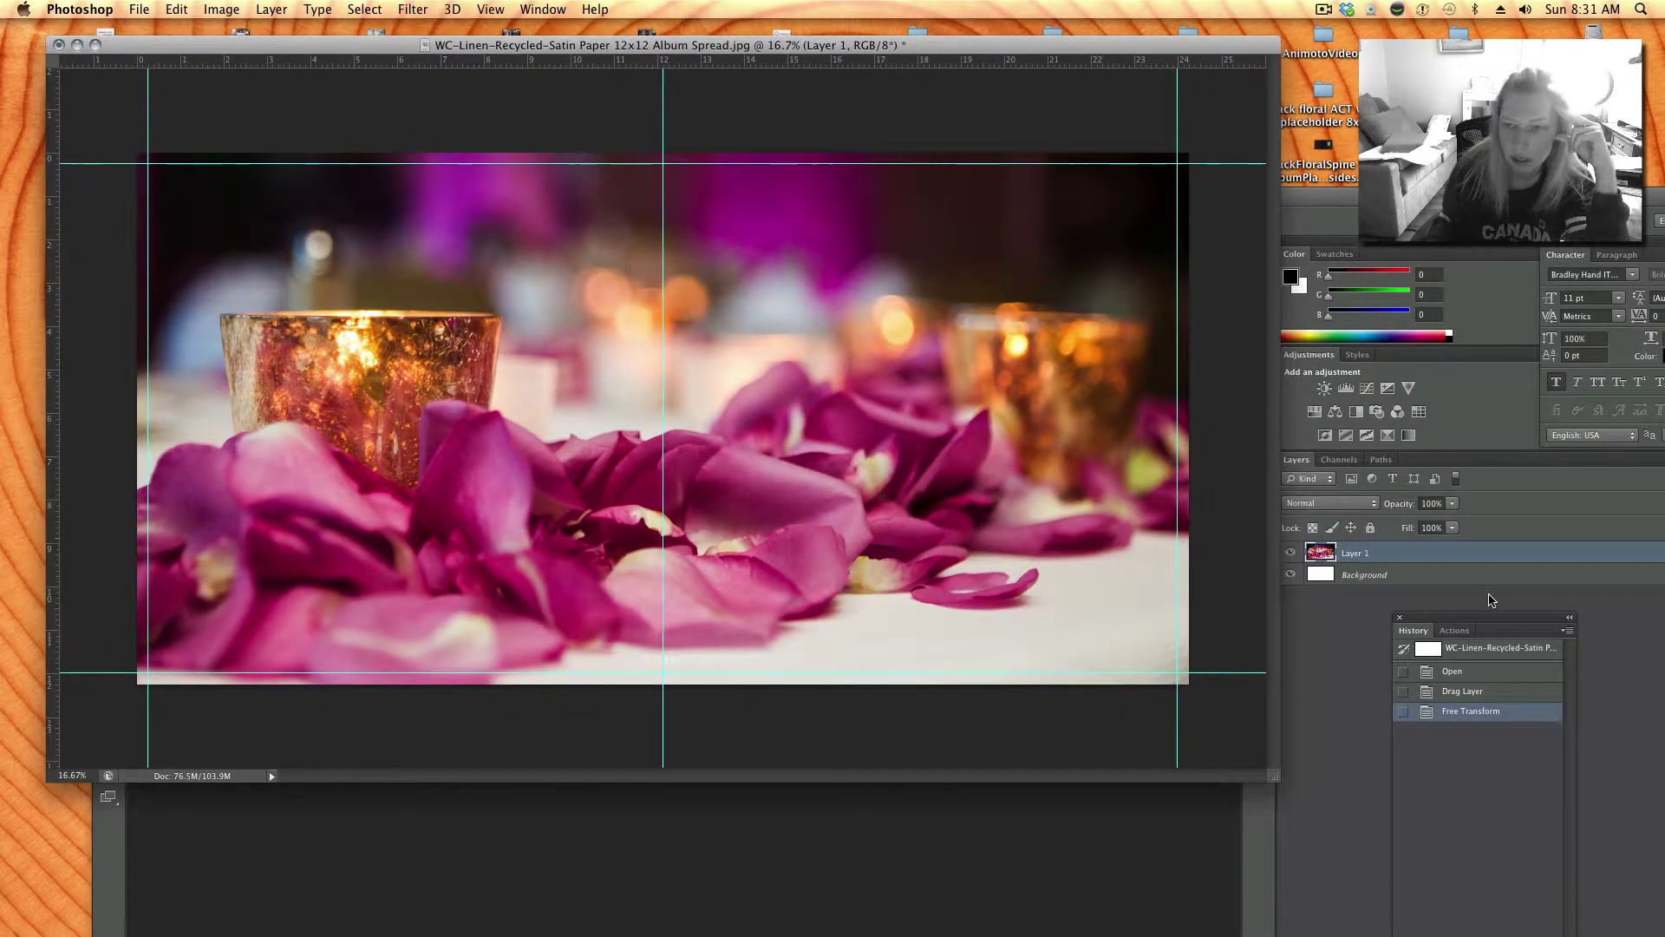
- Lower Layer 1's opacity to 43%, then select the Background layer
{"action": "left_click", "coordinate": [1452, 503]}
{"action": "left_click_drag", "start_coordinate": [1455, 520], "coordinate": [1412, 524]}
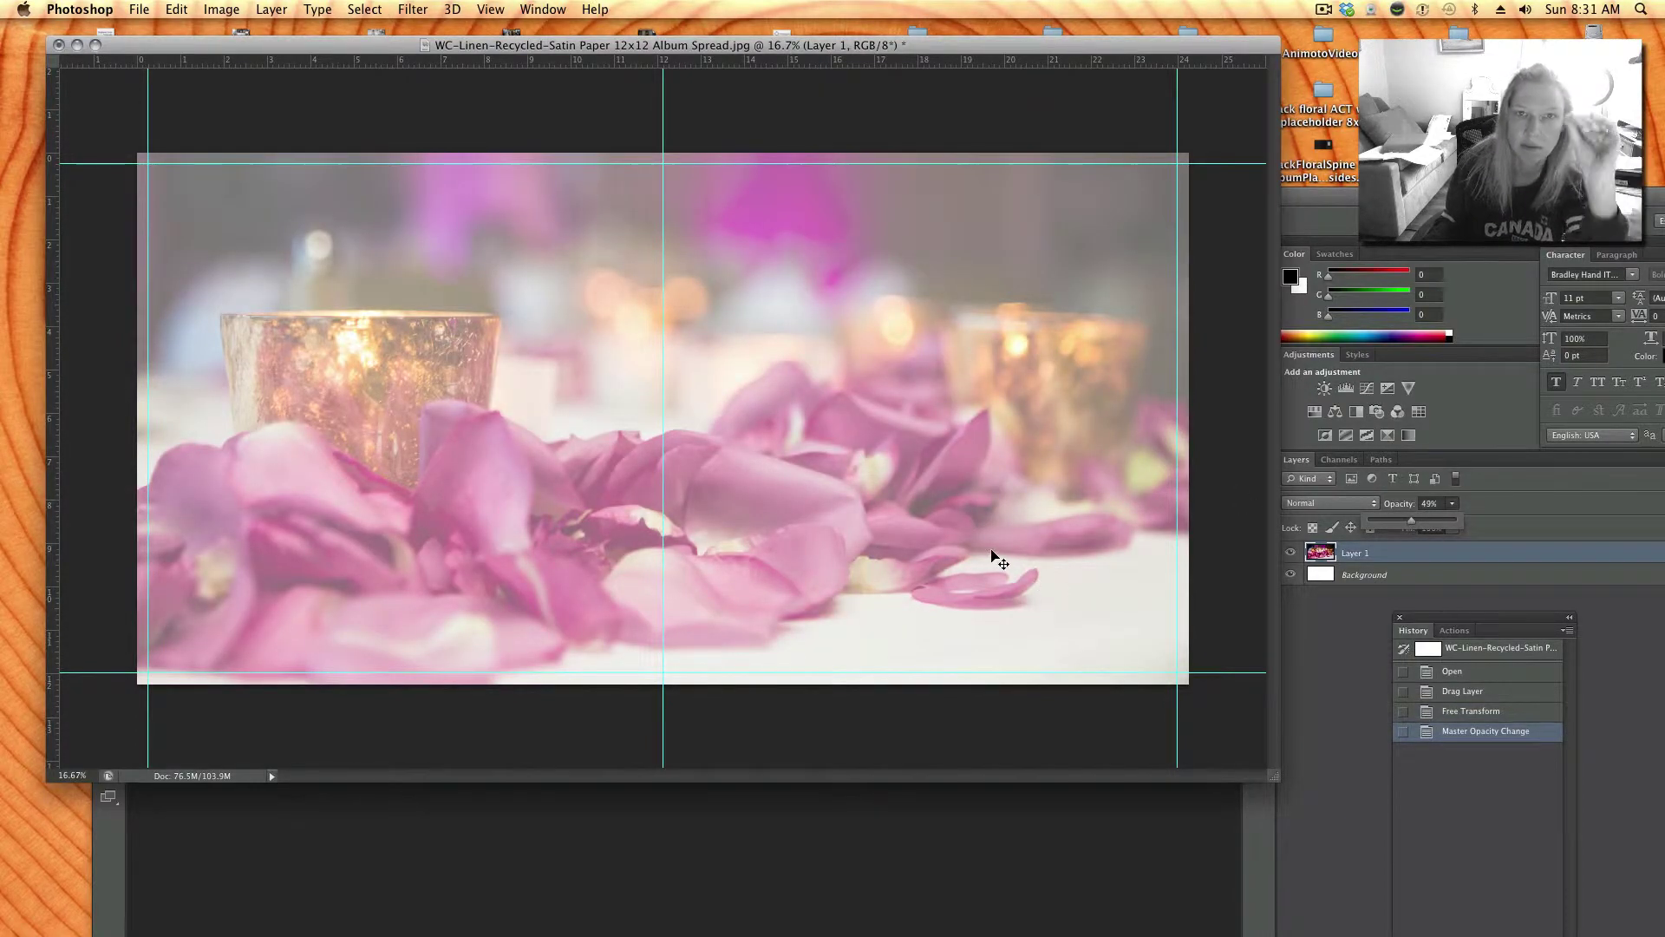
{"action": "left_click", "coordinate": [1334, 576]}
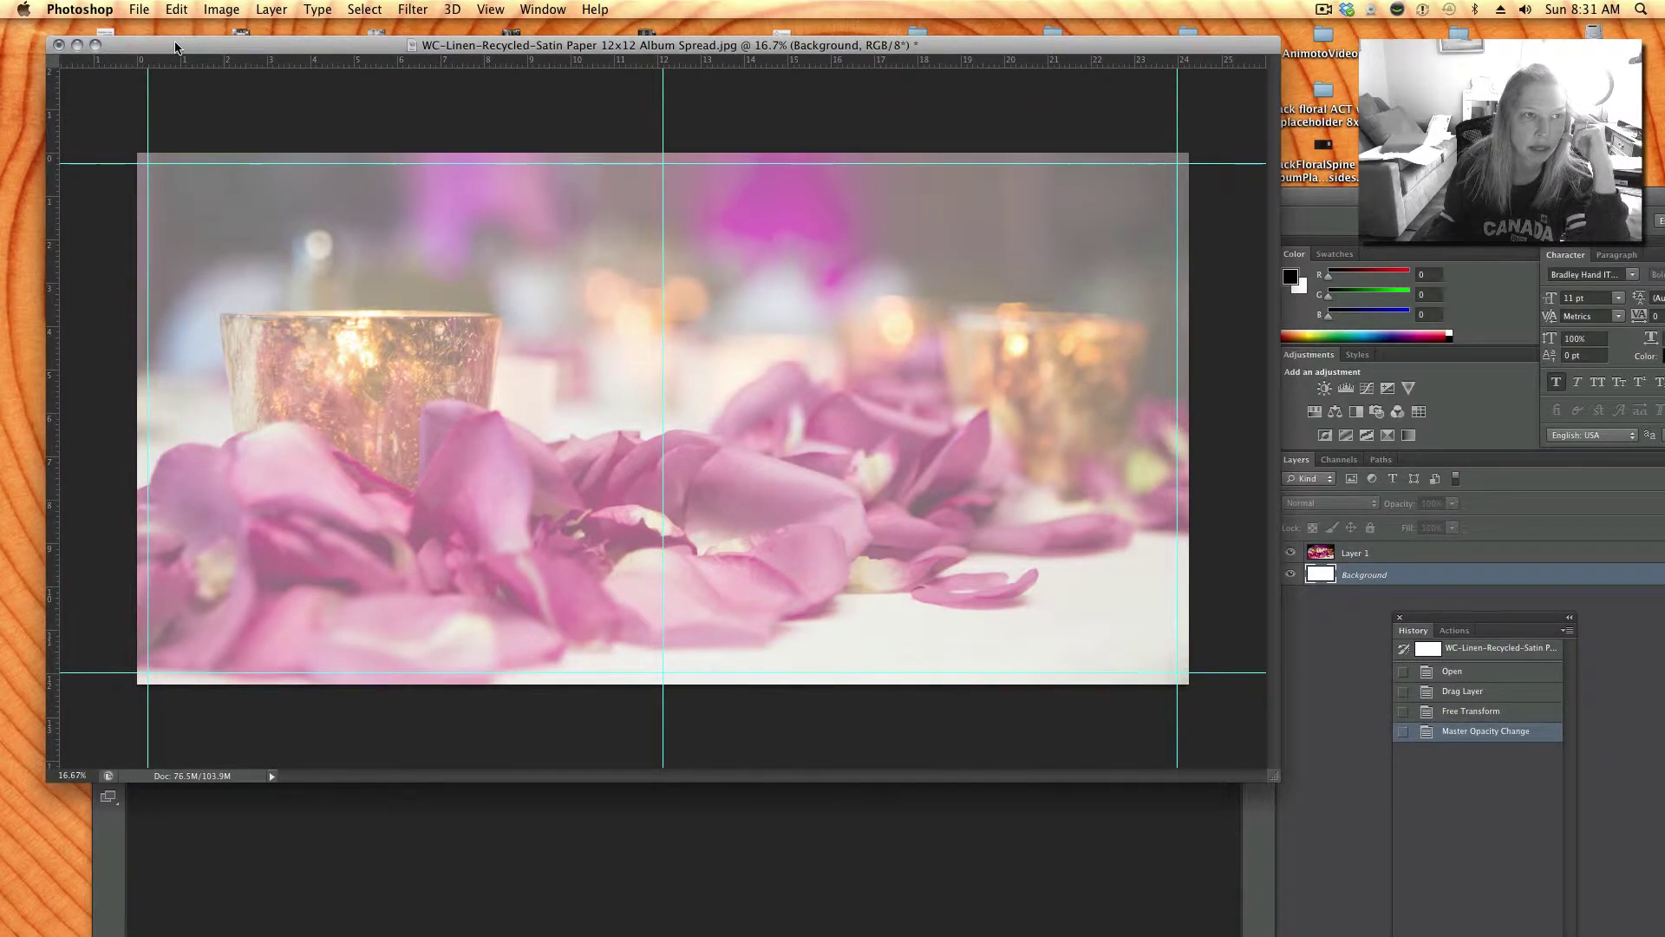
- Fill the Background layer with solid black using the Paint Bucket
{"action": "left_click_drag", "start_coordinate": [175, 47], "coordinate": [310, 47]}
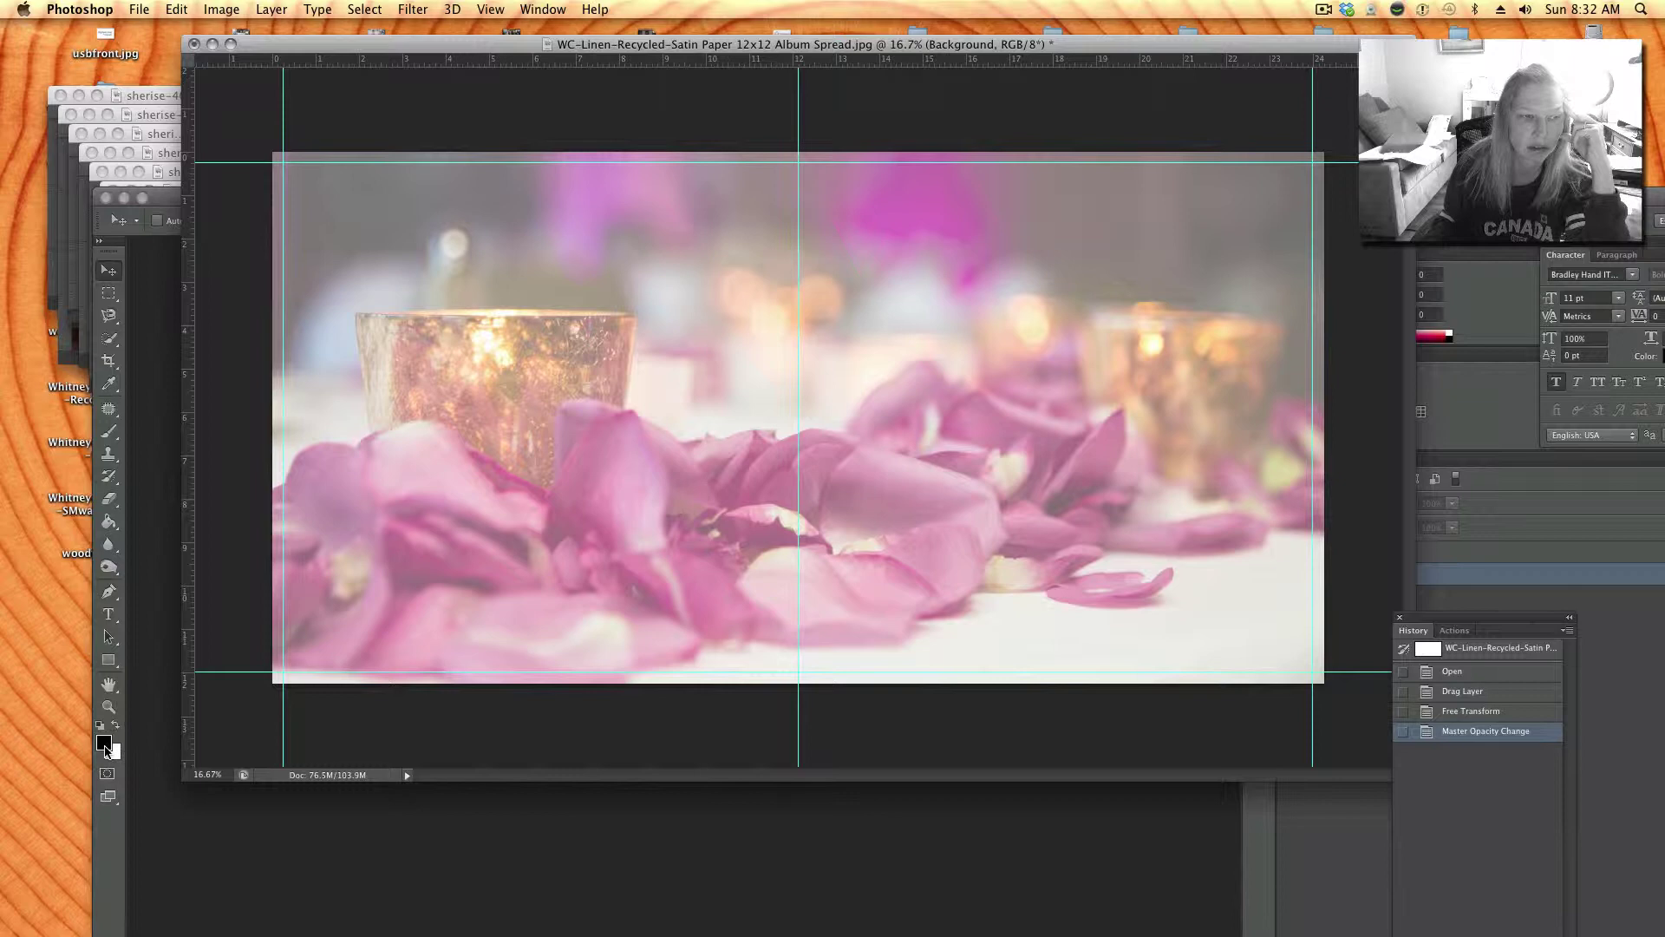
{"action": "left_click", "coordinate": [104, 745]}
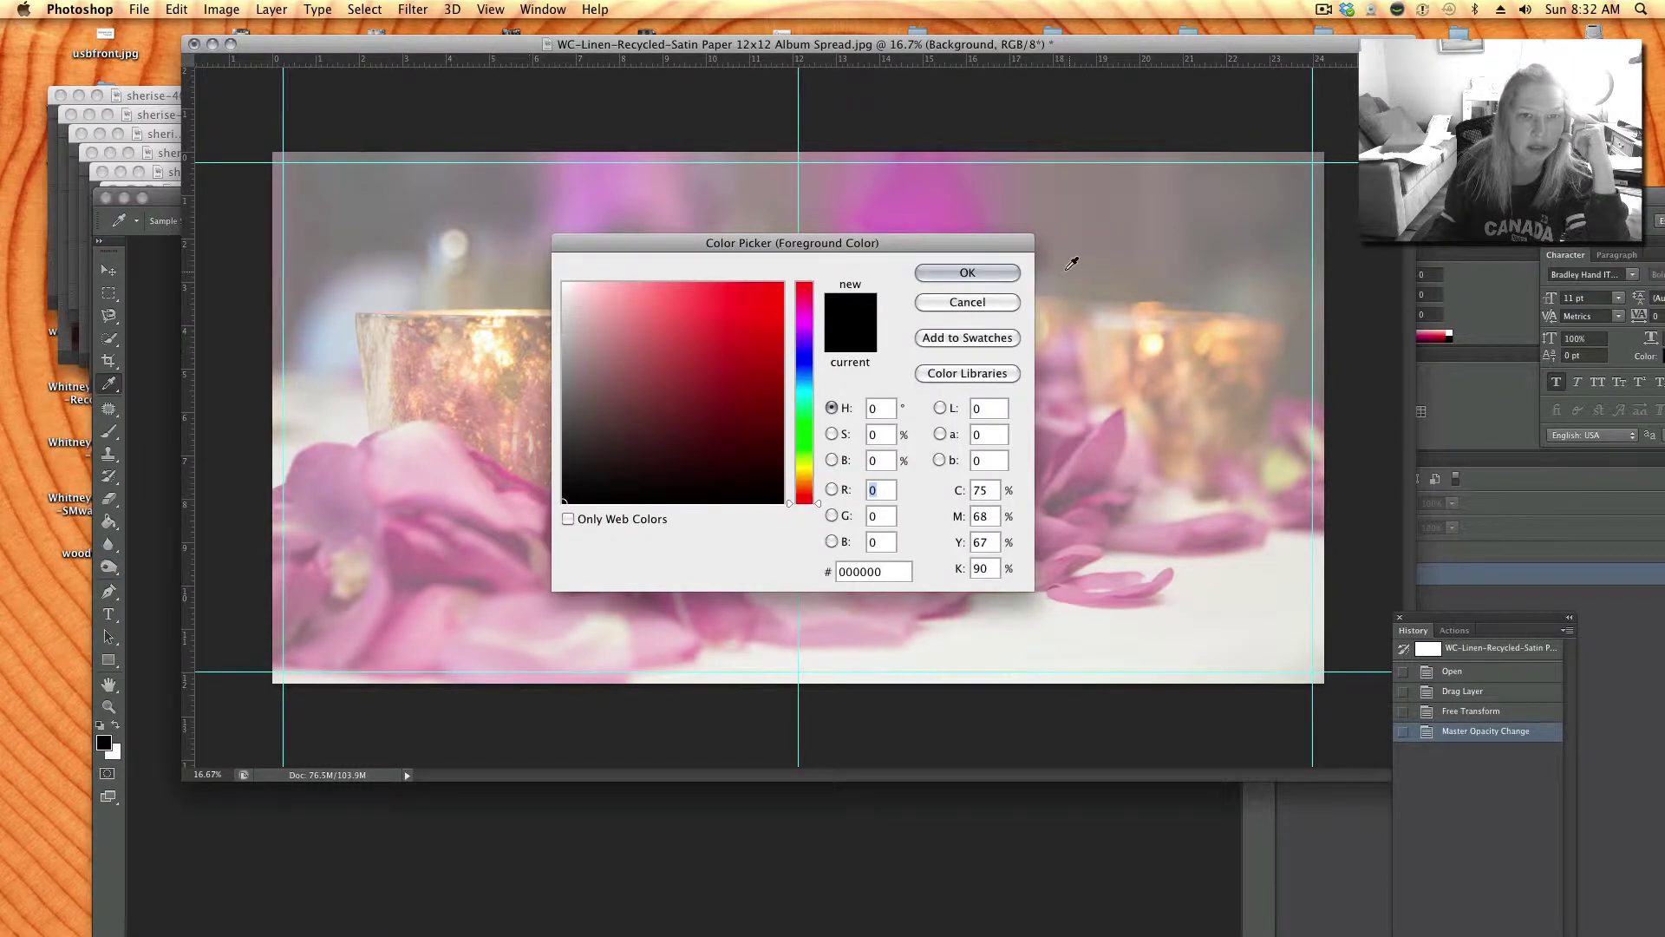
{"action": "left_click", "coordinate": [997, 274]}
{"action": "left_click", "coordinate": [109, 521]}
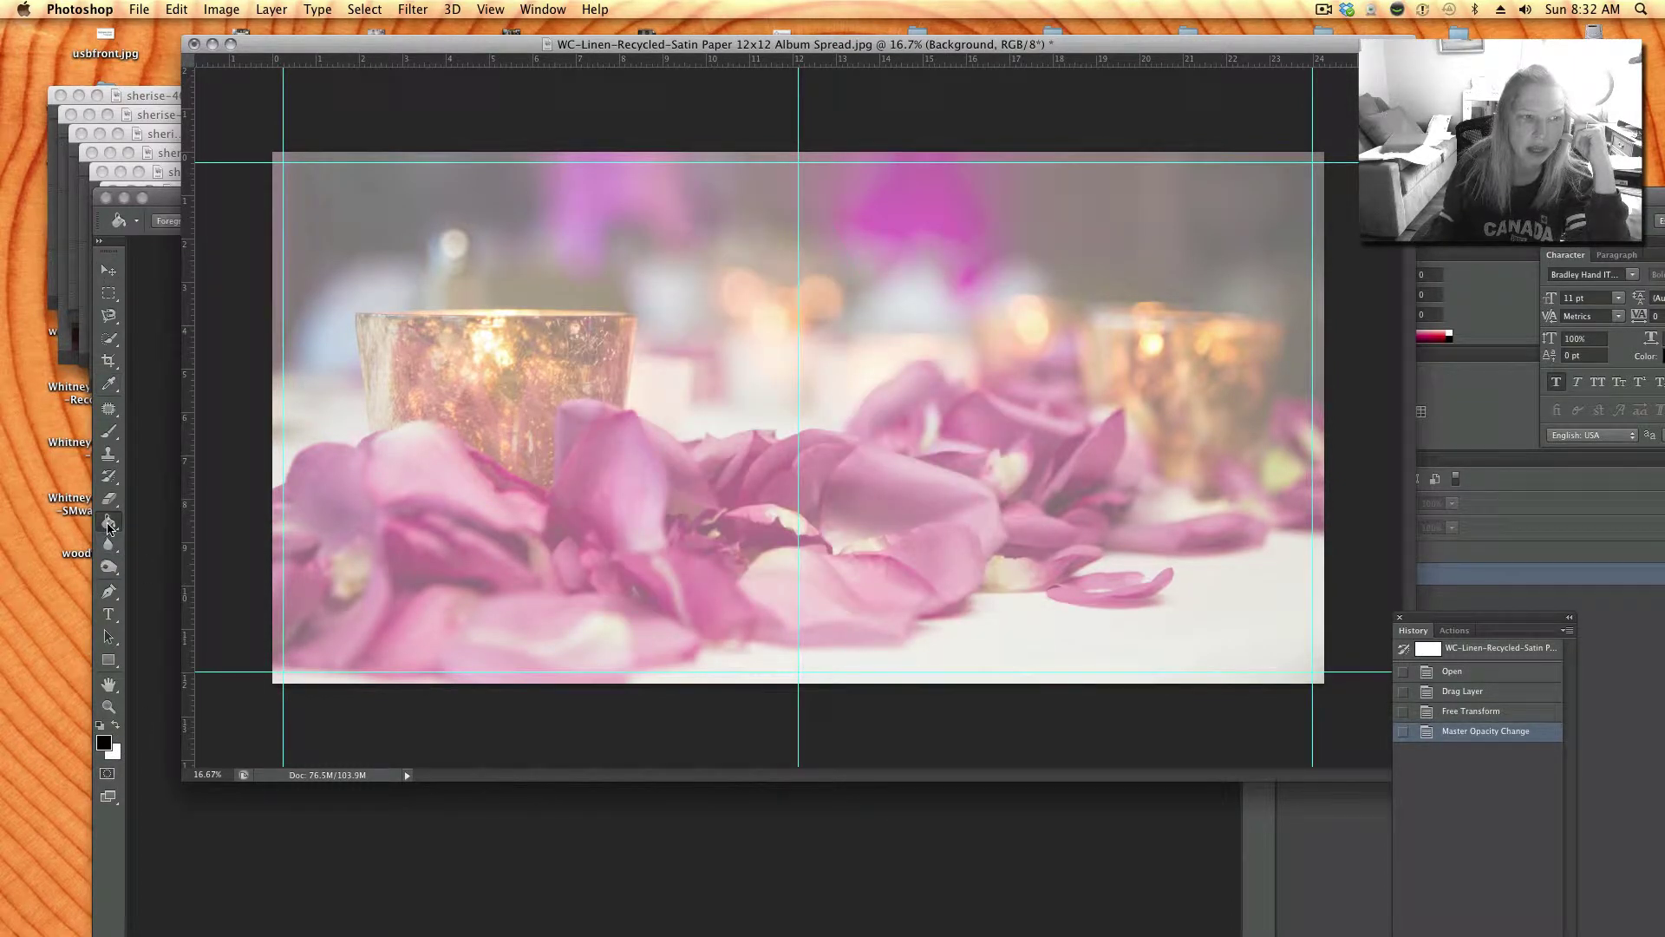
{"action": "left_click_drag", "start_coordinate": [1366, 44], "coordinate": [1236, 83]}
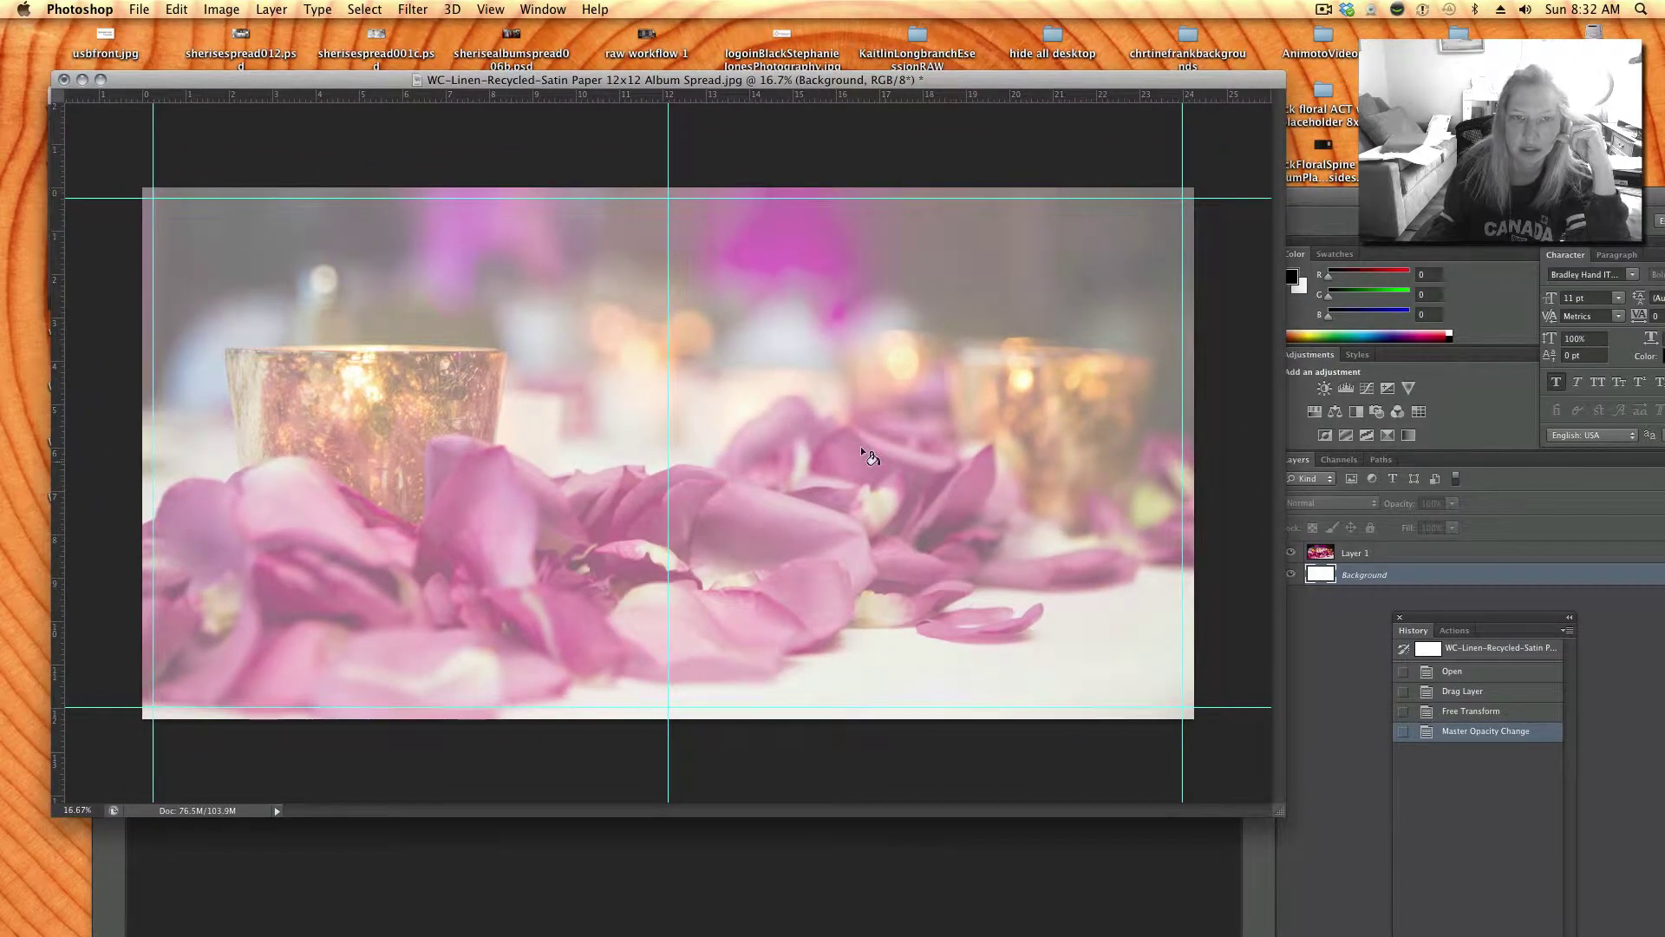
{"action": "left_click", "coordinate": [887, 423]}
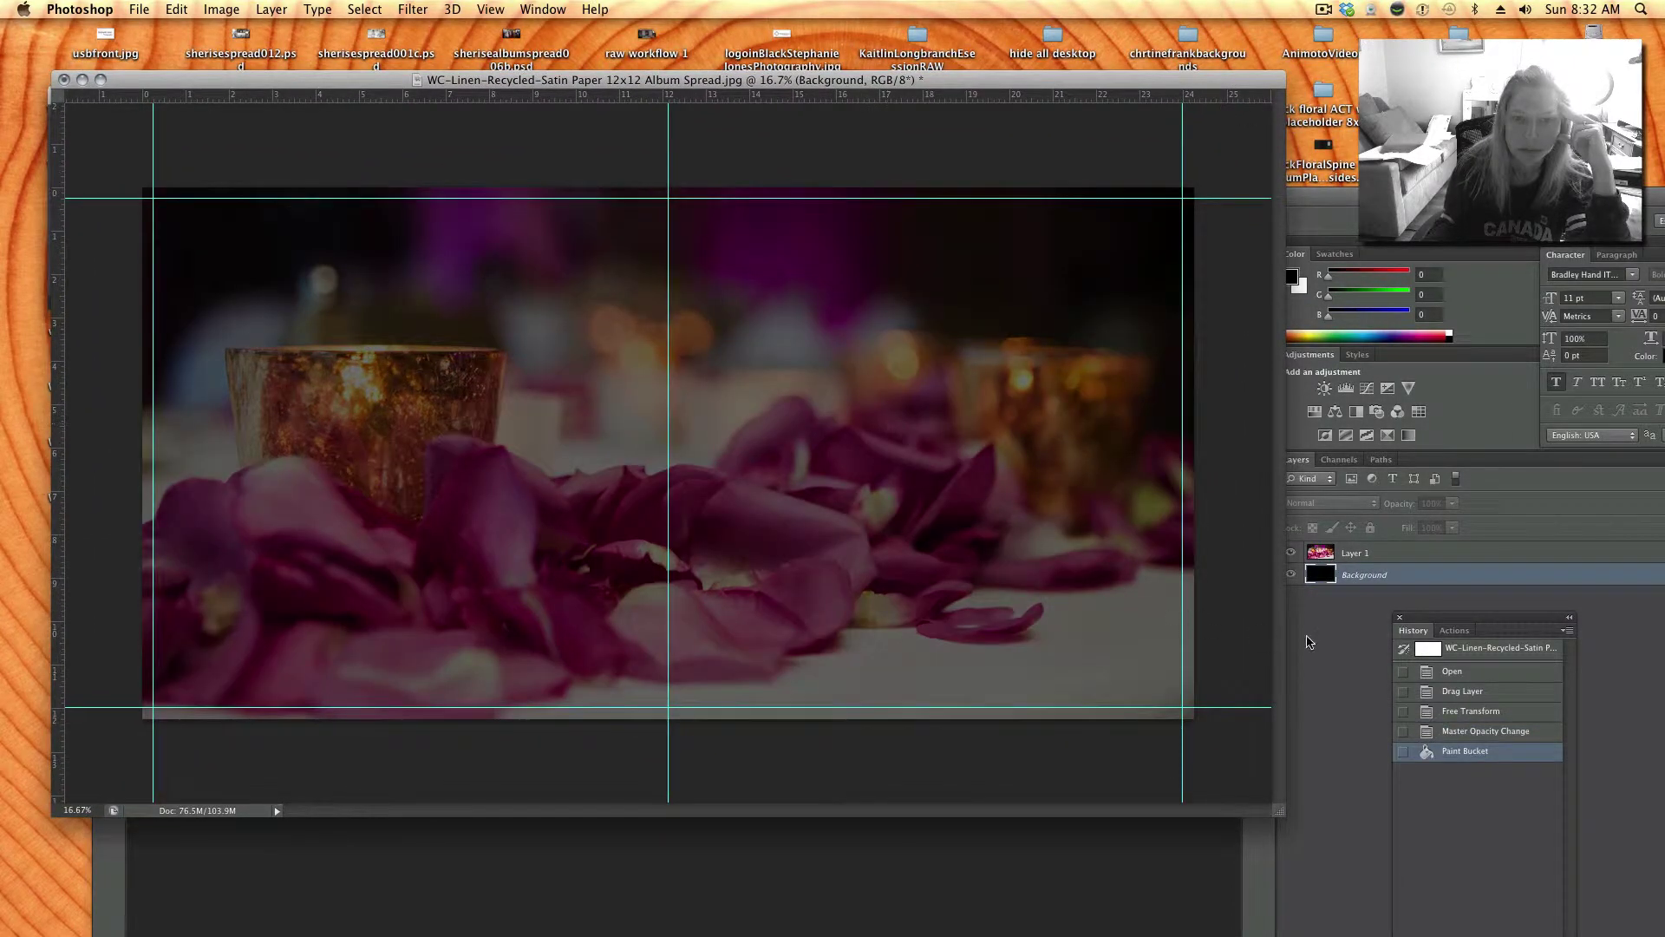
- Lower the rose-petal layer's opacity to about 37% to darken the spread
{"action": "left_click", "coordinate": [1376, 551]}
{"action": "left_click", "coordinate": [1451, 503]}
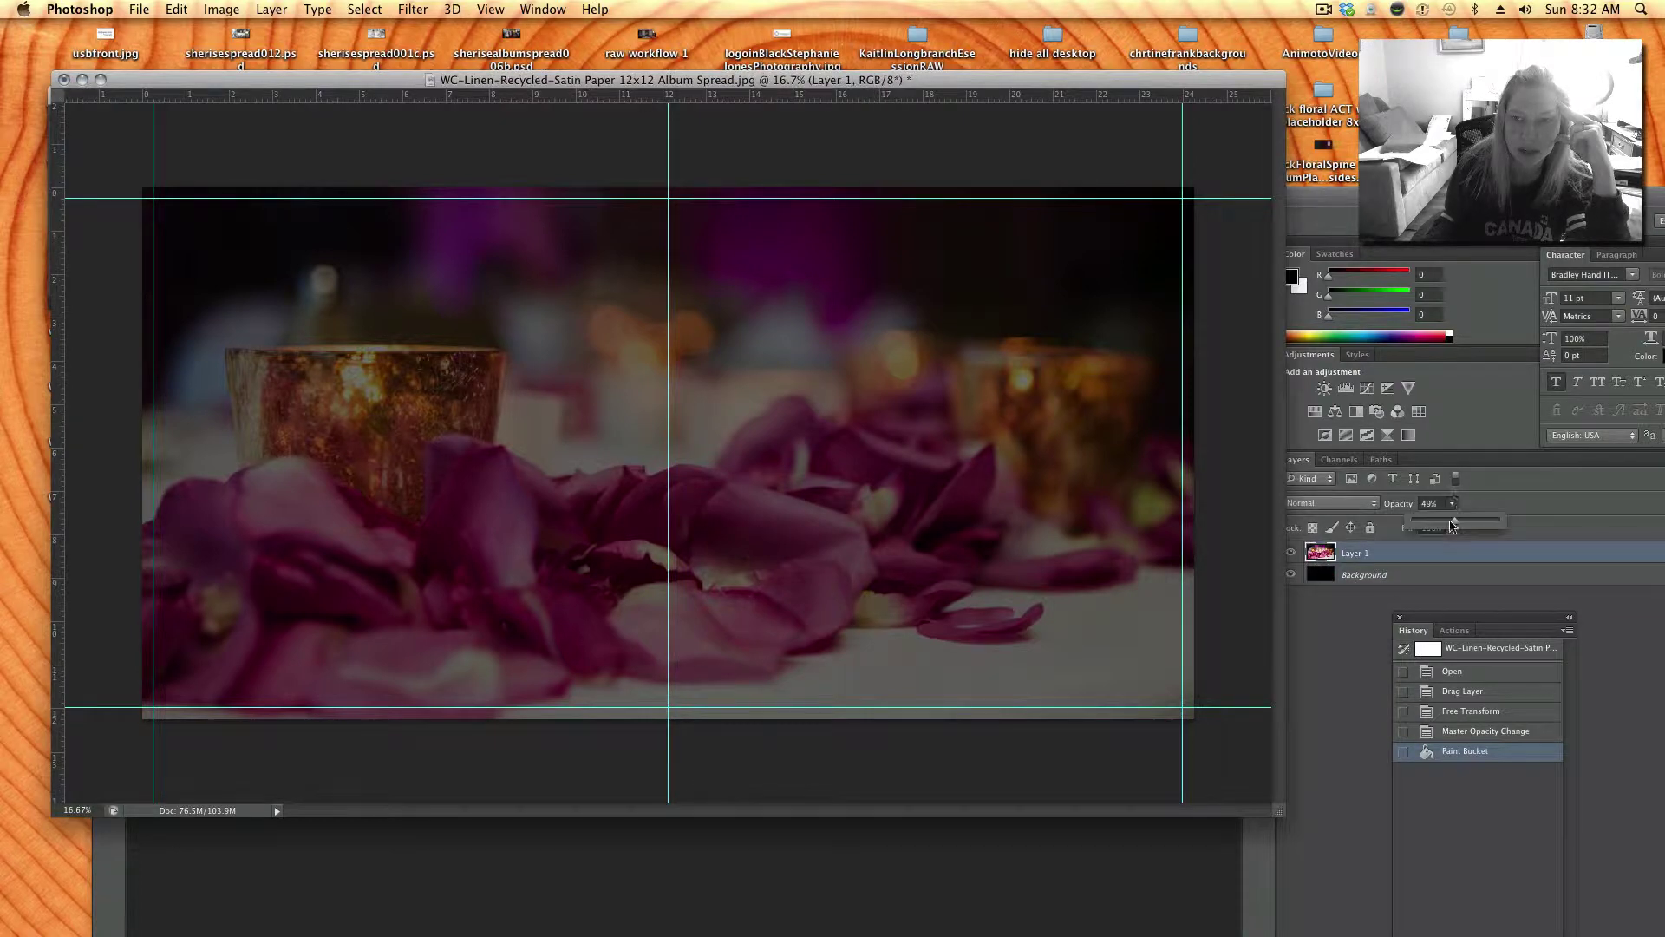
{"action": "left_click_drag", "start_coordinate": [1440, 525], "coordinate": [1446, 526]}
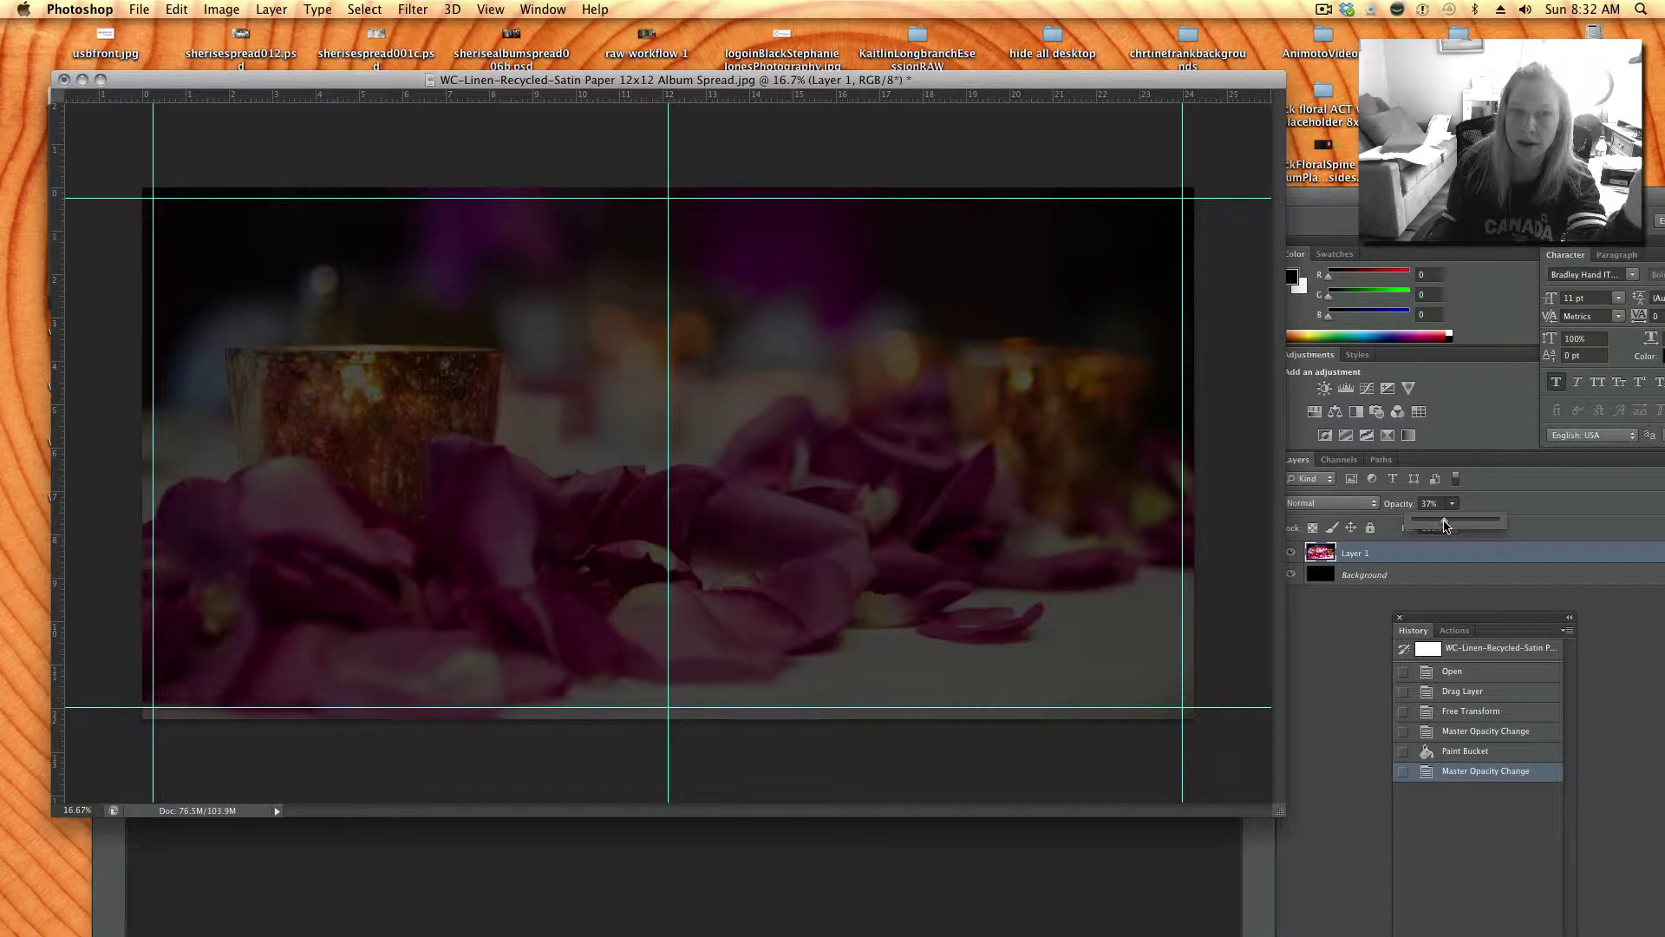
{"action": "left_click_drag", "start_coordinate": [933, 80], "coordinate": [1084, 86]}
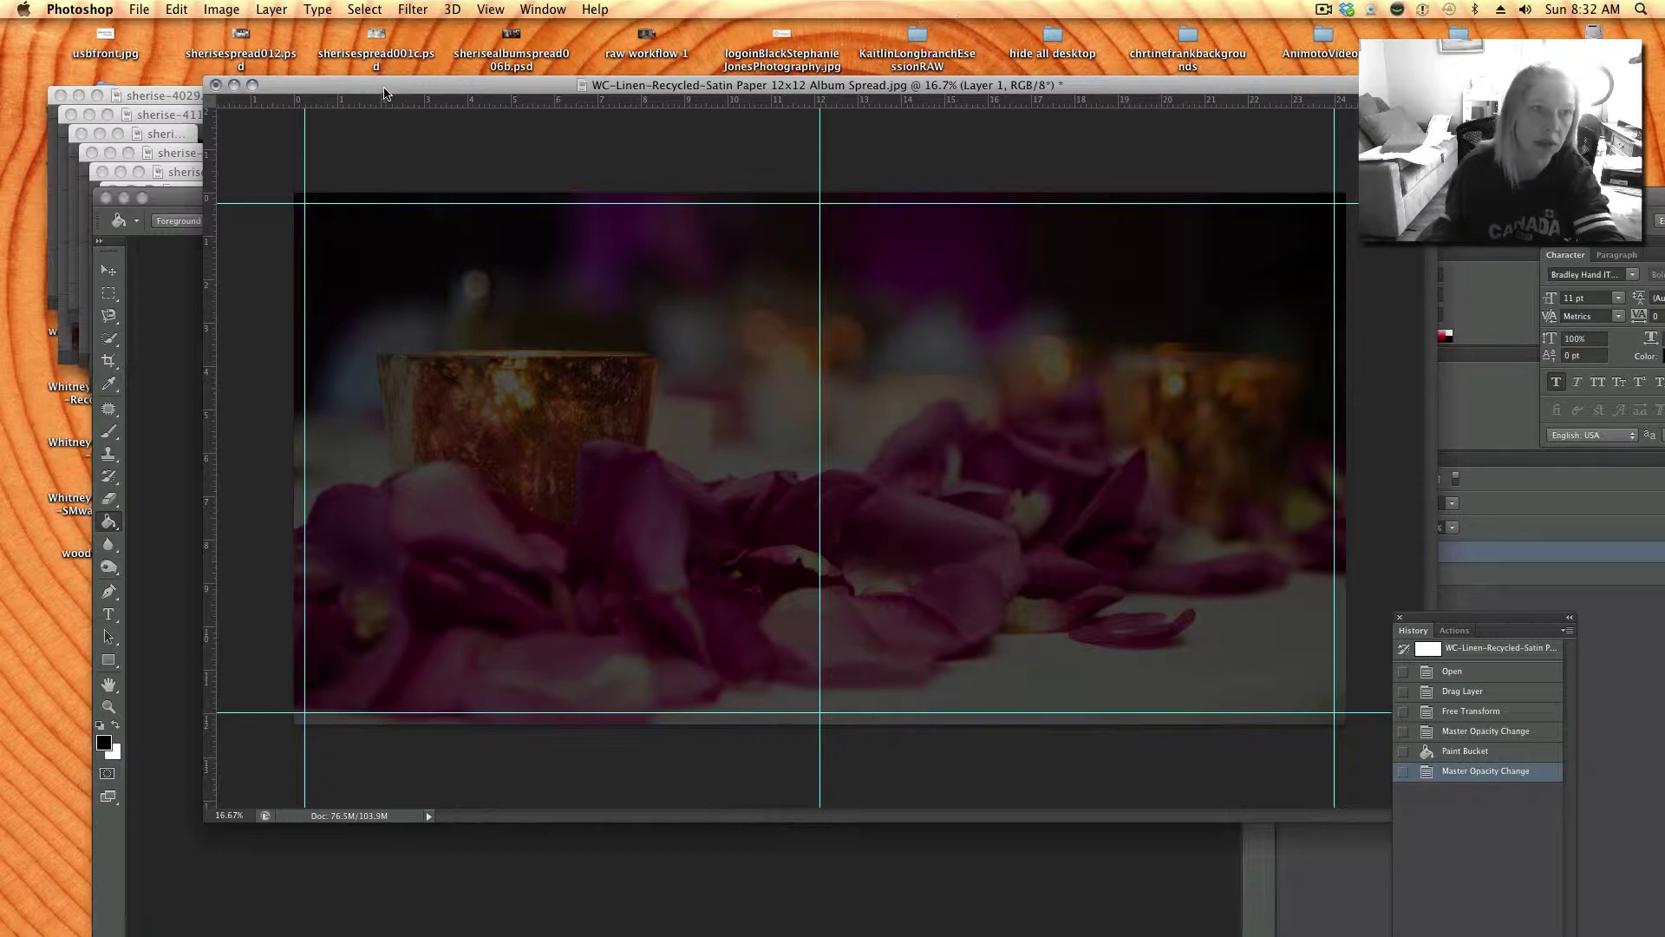
- Copy the cake-topper photo onto the spread with the Move tool, accepting colour conversion
{"action": "left_click_drag", "start_coordinate": [385, 93], "coordinate": [418, 91]}
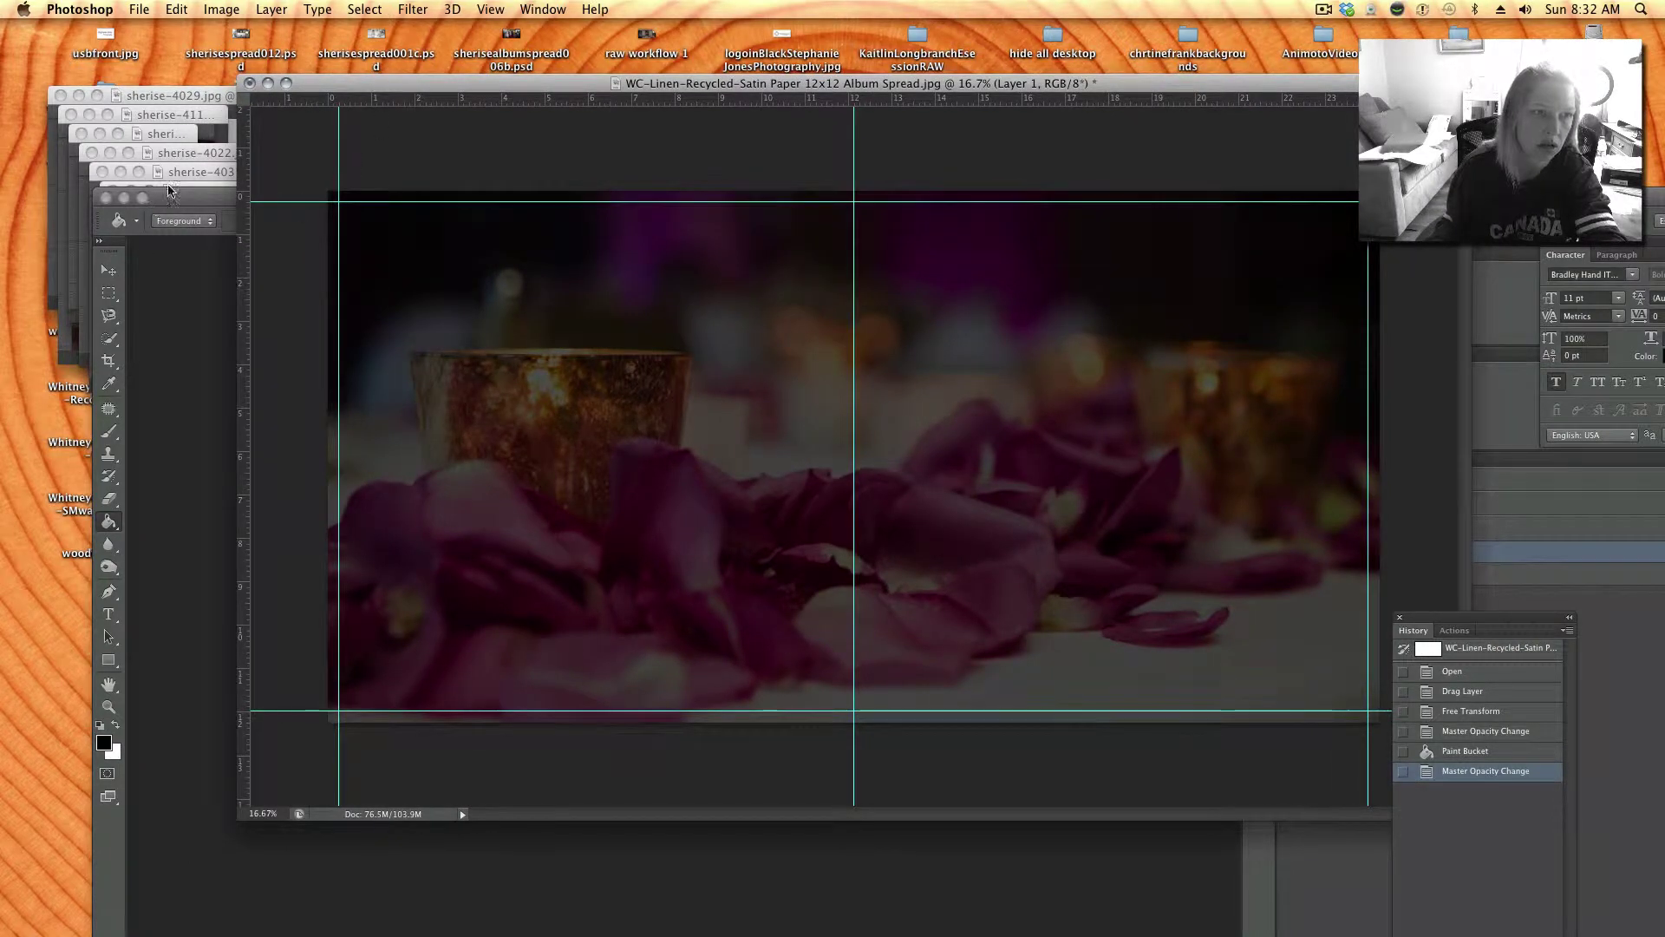
{"action": "left_click_drag", "start_coordinate": [169, 190], "coordinate": [257, 378]}
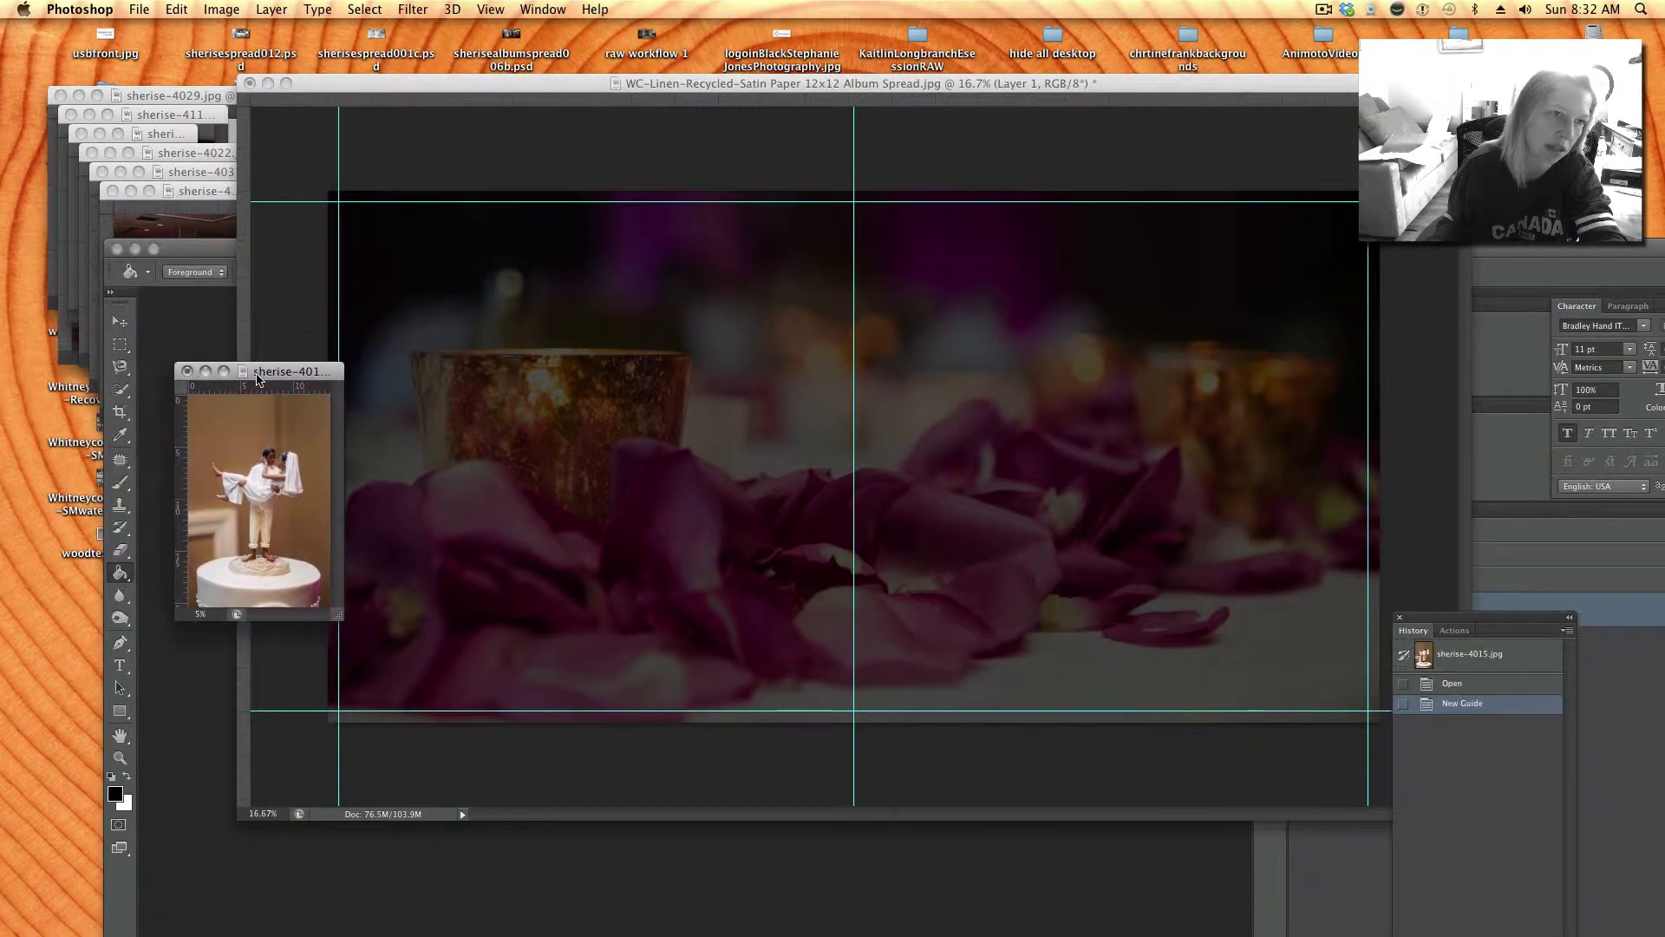
{"action": "left_click_drag", "start_coordinate": [208, 195], "coordinate": [351, 468]}
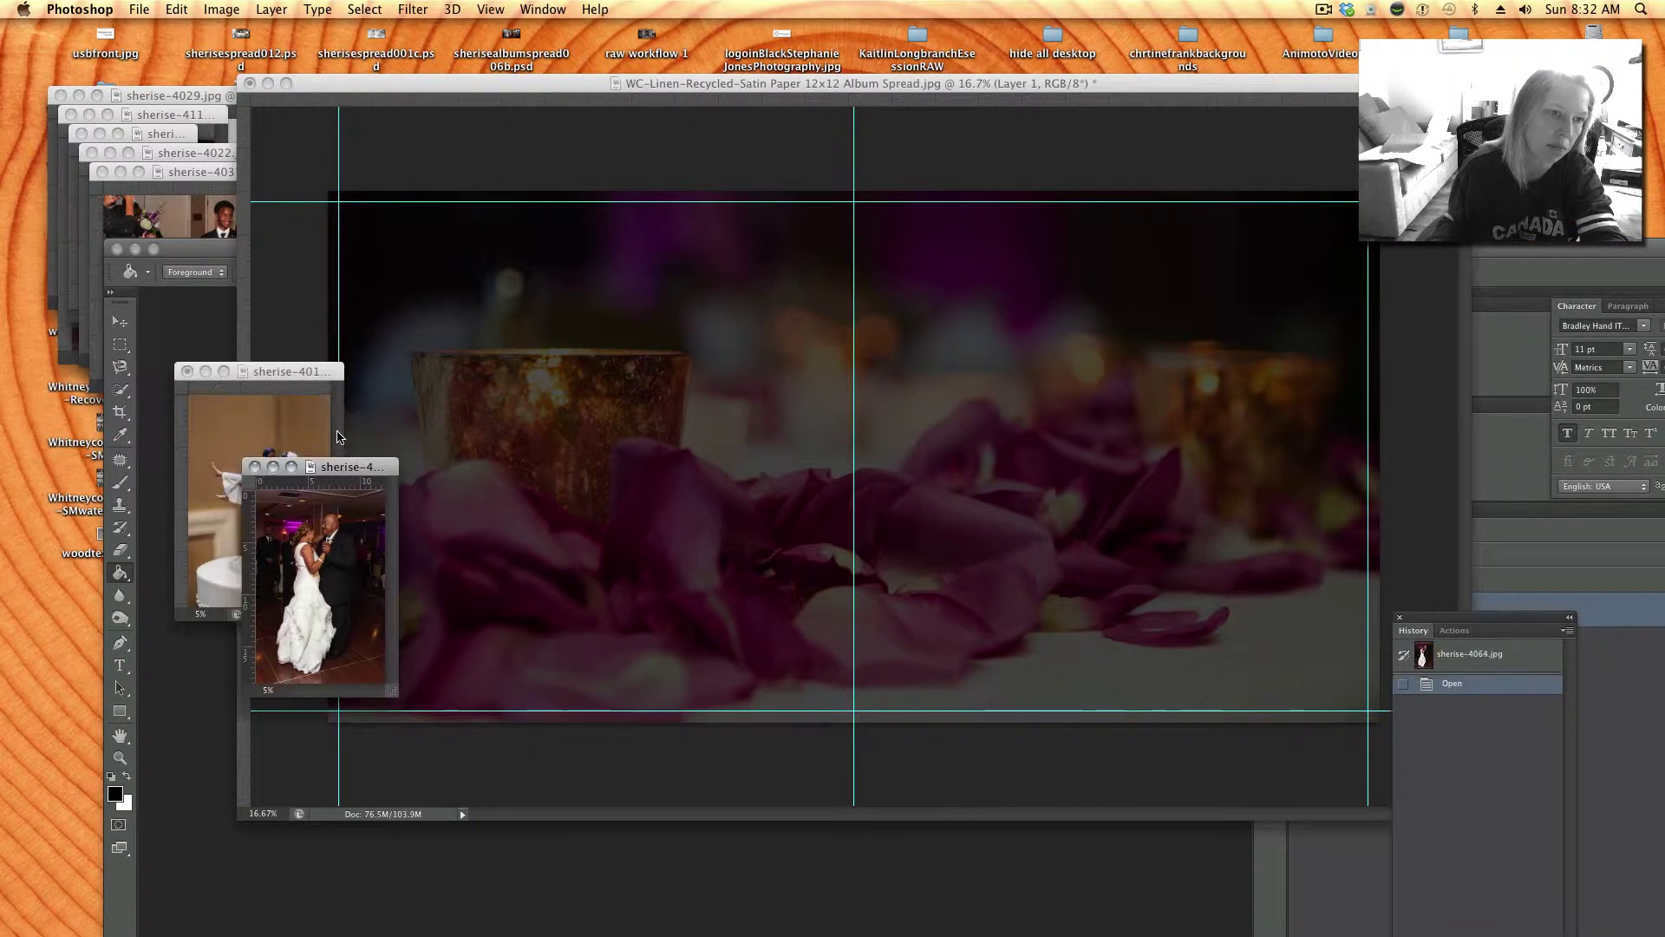
{"action": "left_click_drag", "start_coordinate": [186, 185], "coordinate": [316, 545]}
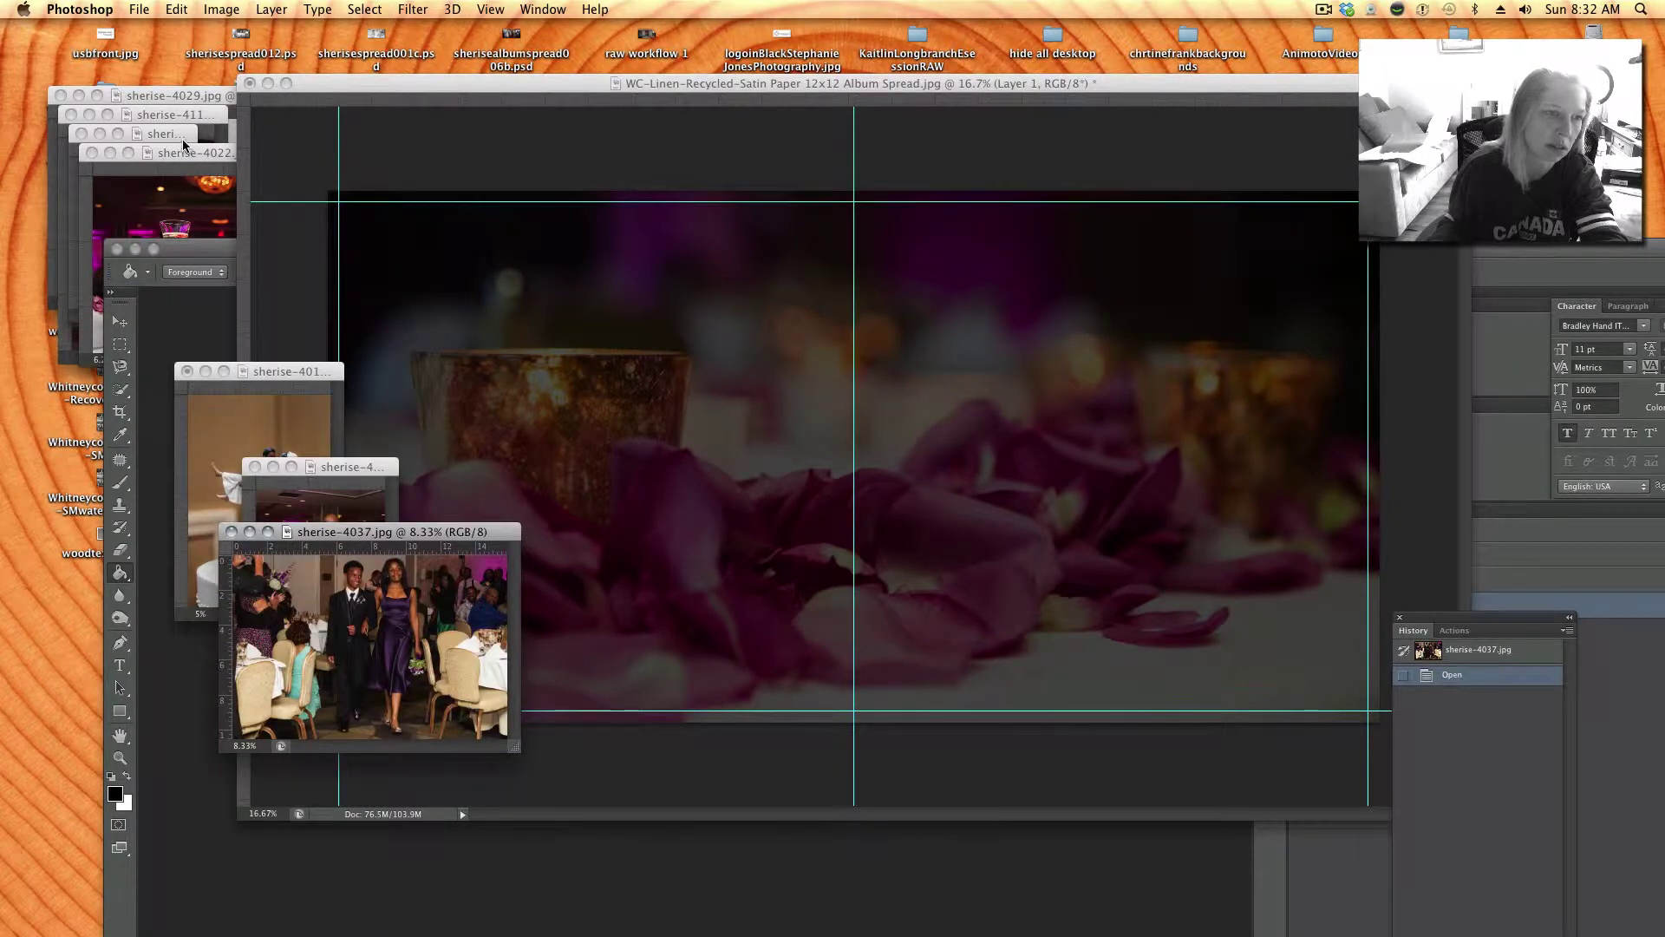
{"action": "left_click", "coordinate": [120, 321]}
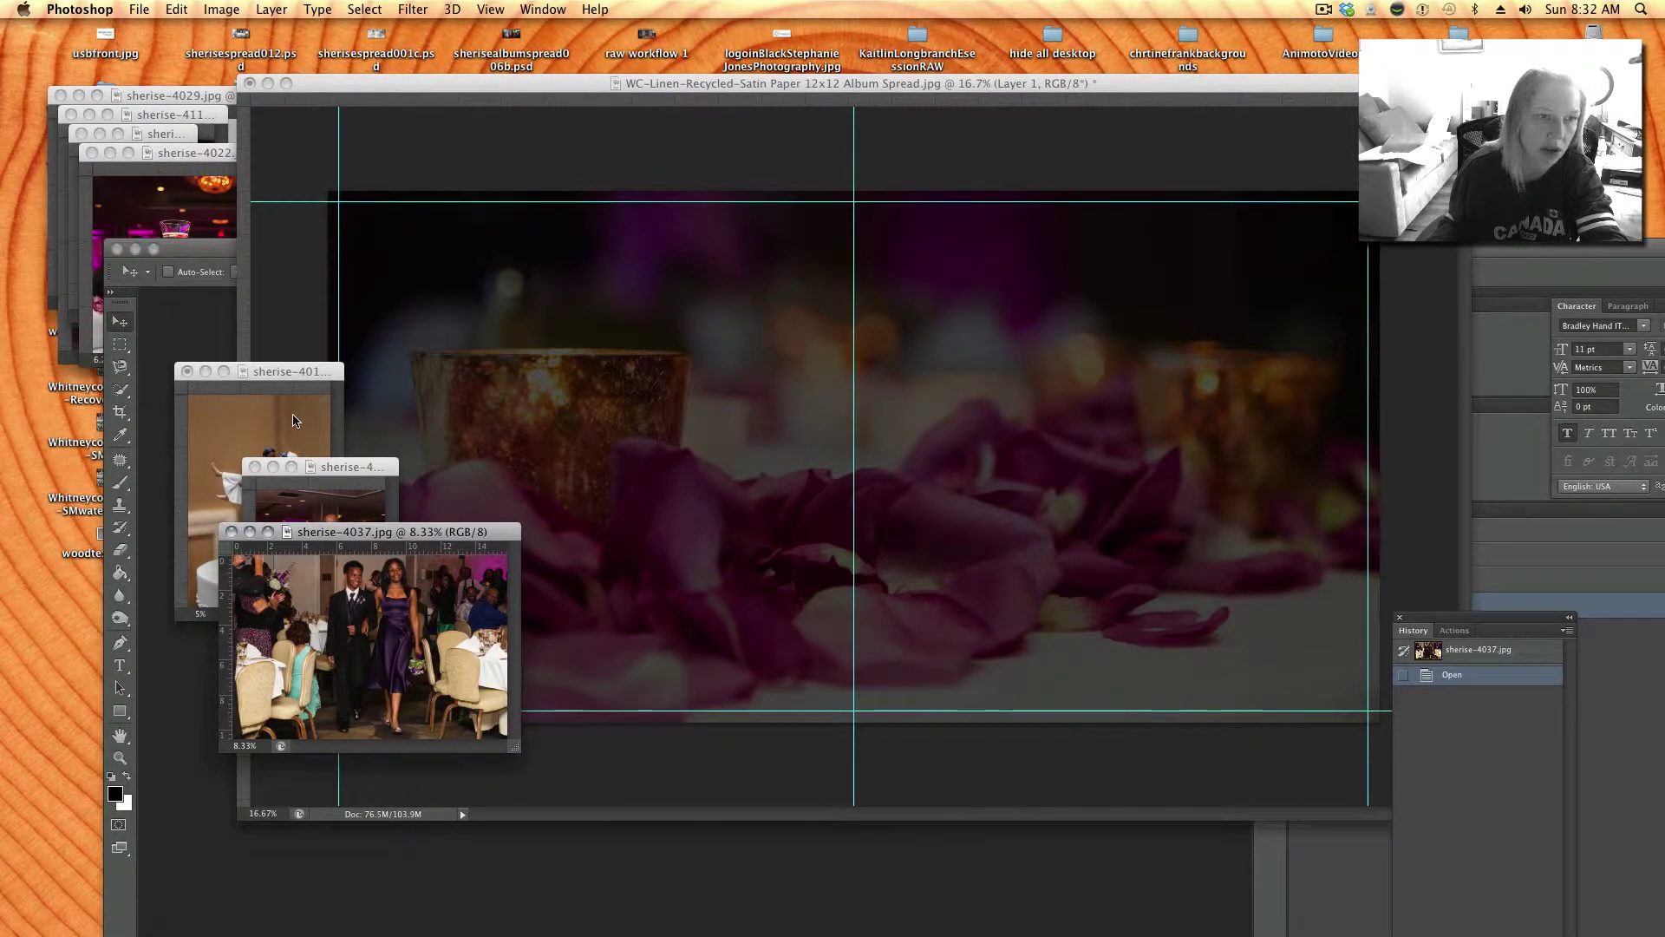
{"action": "left_click", "coordinate": [269, 372]}
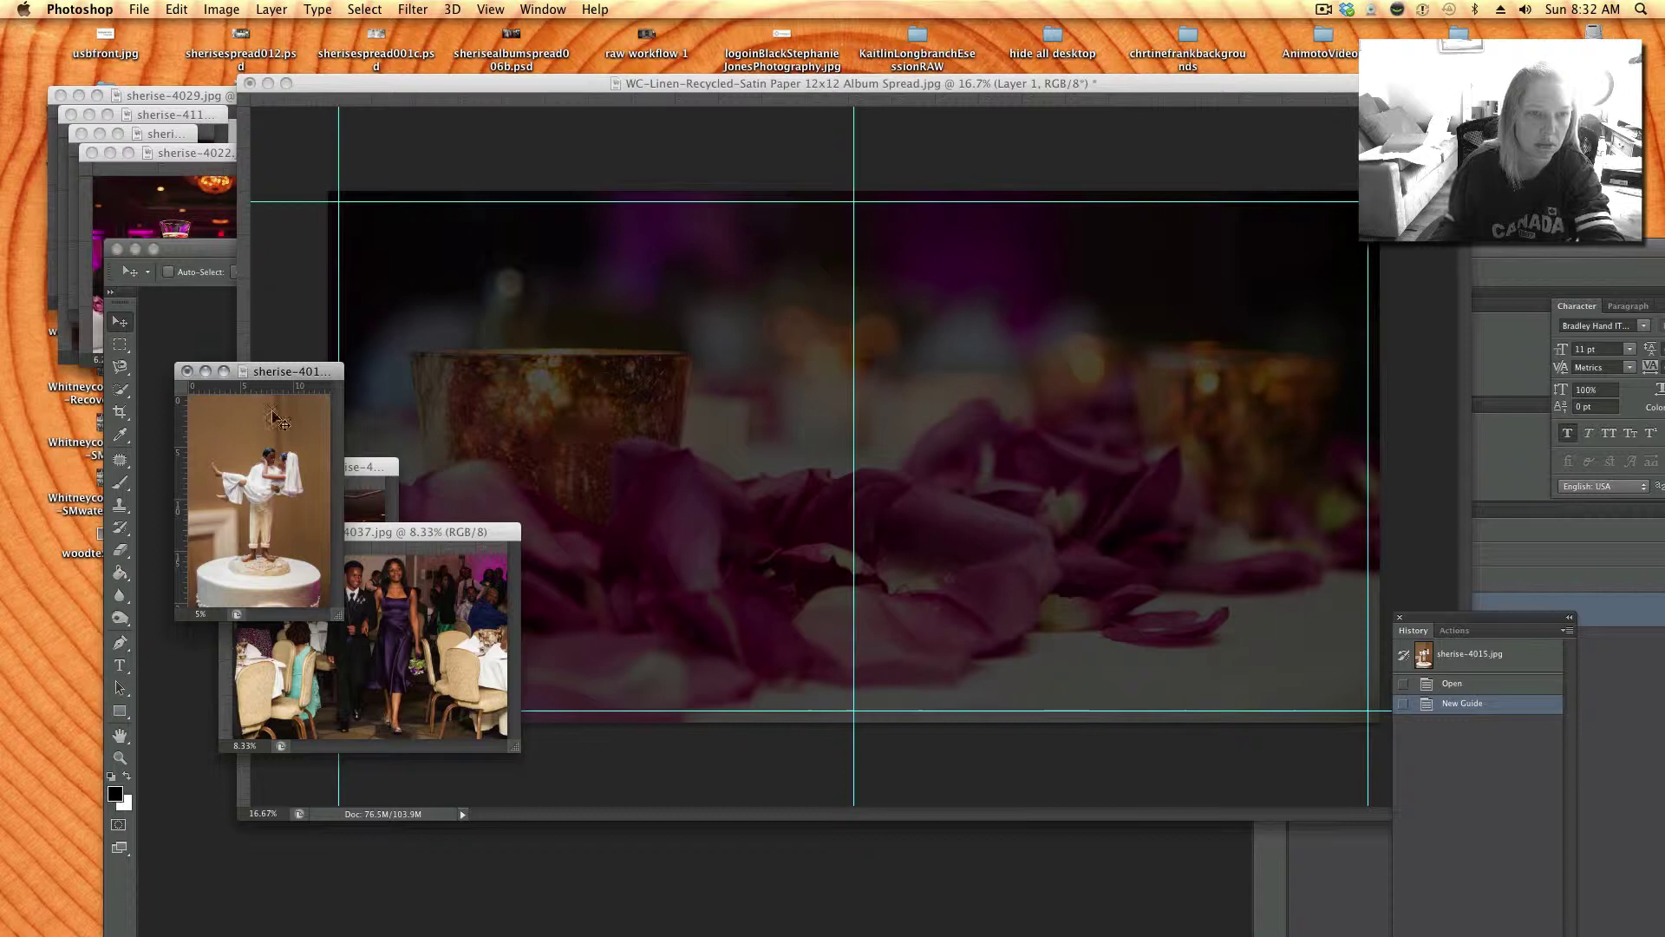
{"action": "left_click_drag", "start_coordinate": [284, 429], "coordinate": [547, 397]}
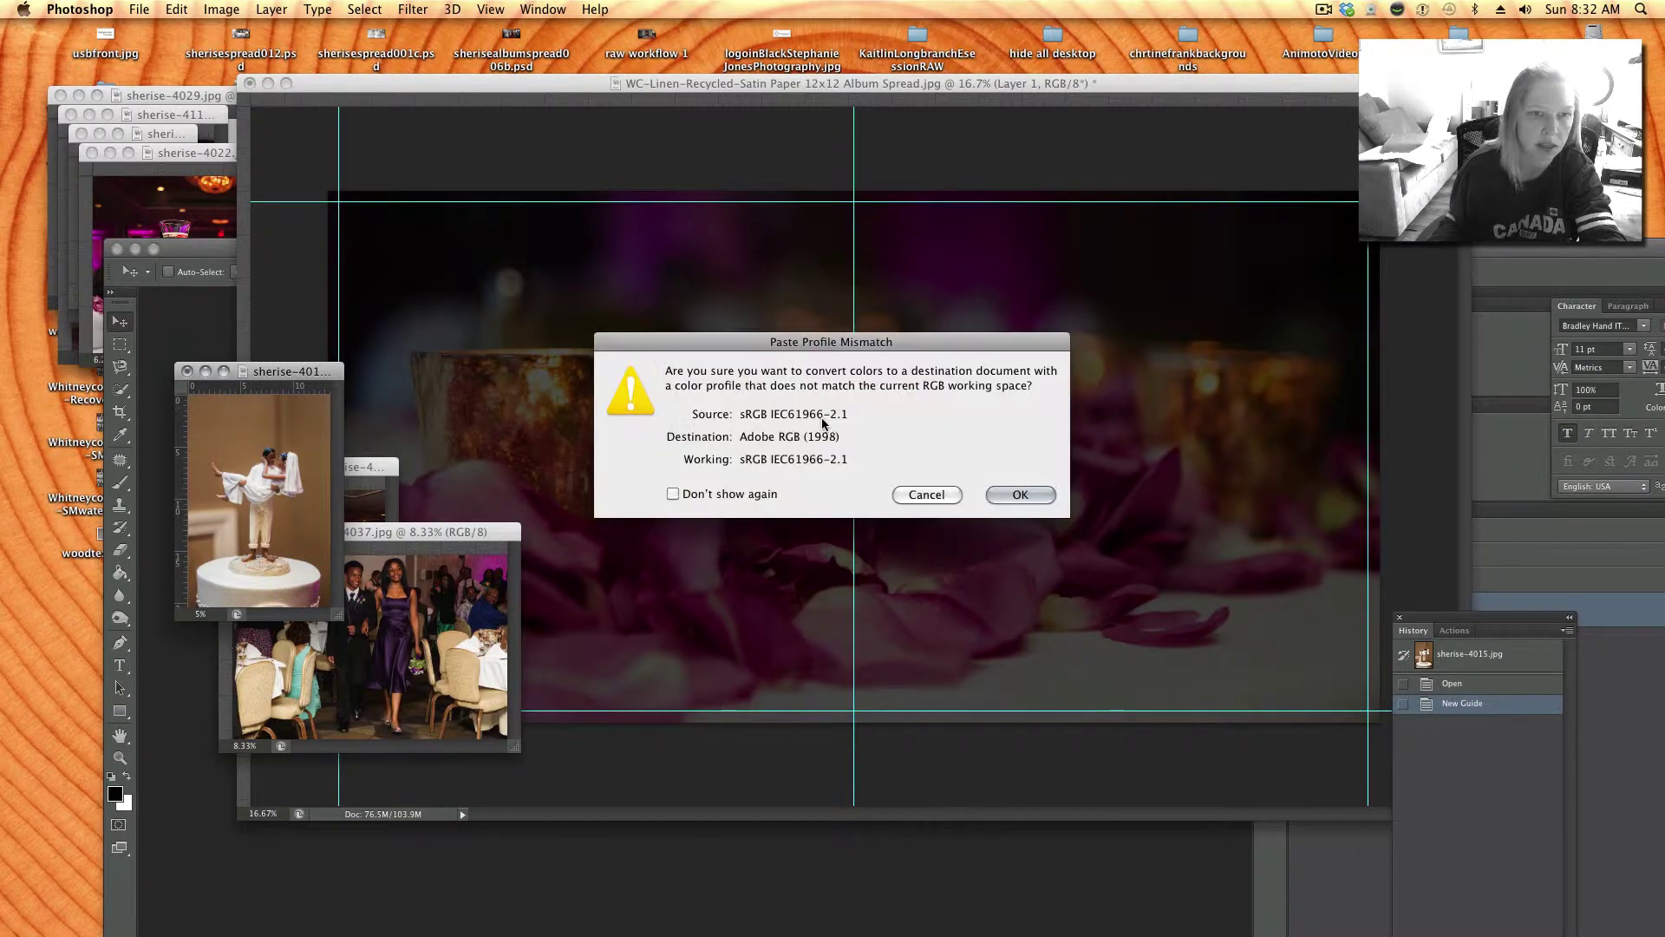
{"action": "left_click", "coordinate": [1023, 493]}
- Shrink the cake-topper photo on the left page and close its source without saving
{"action": "key", "text": "super+t"}
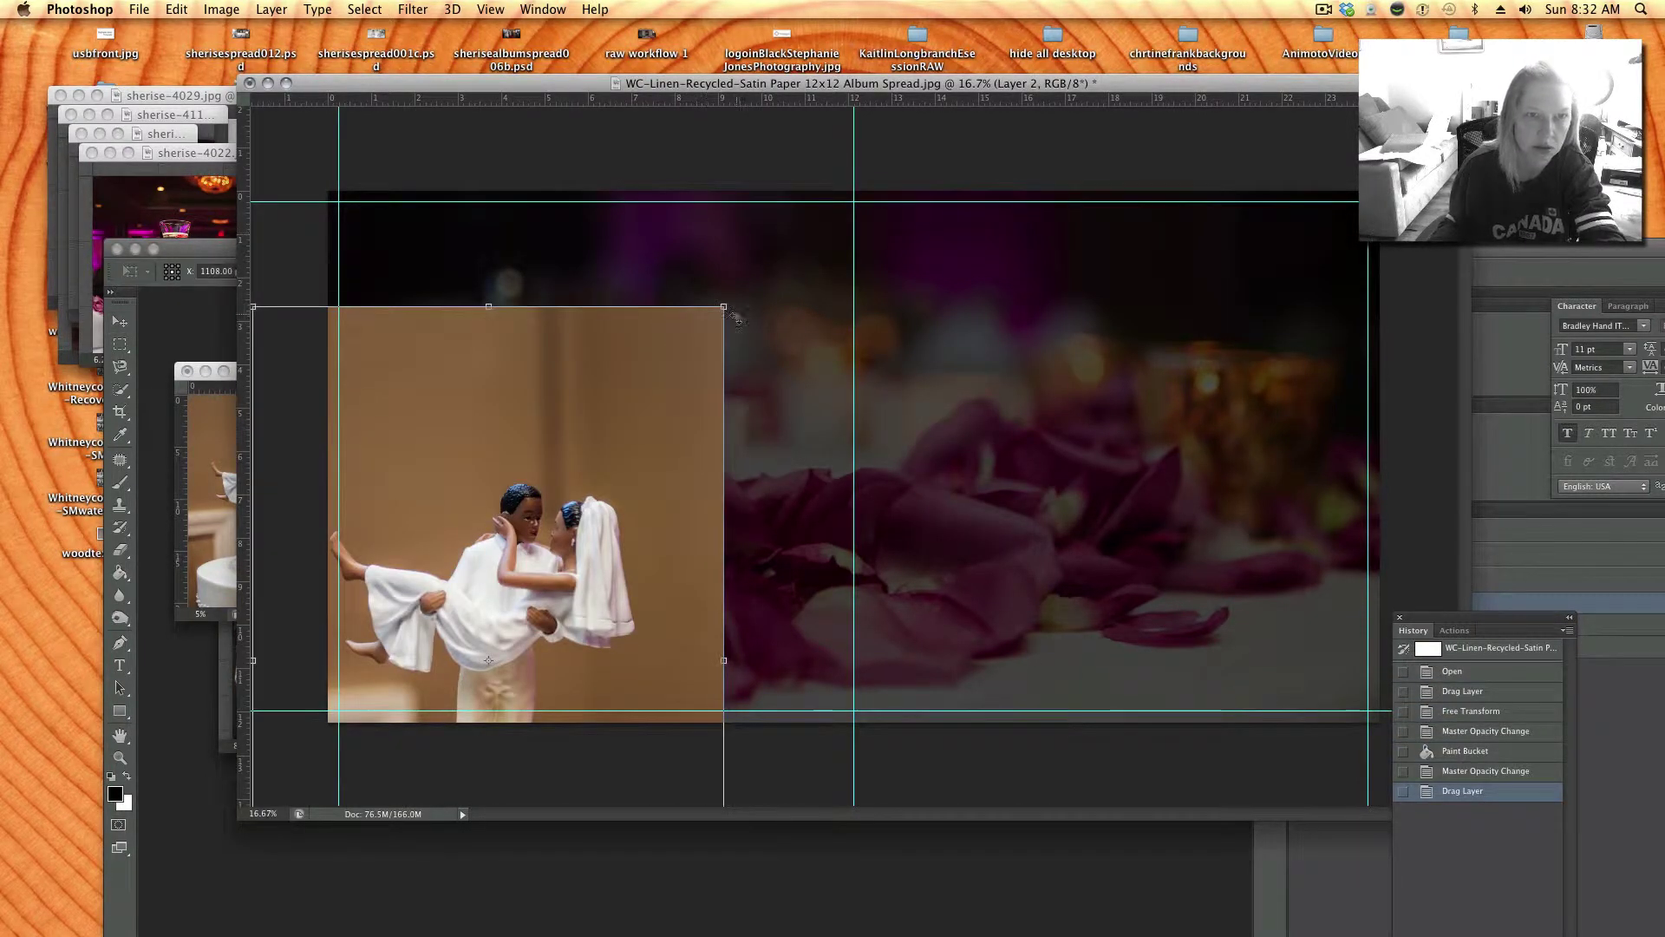
{"action": "left_click_drag", "start_coordinate": [727, 307], "coordinate": [609, 405]}
{"action": "key", "text": "Return"}
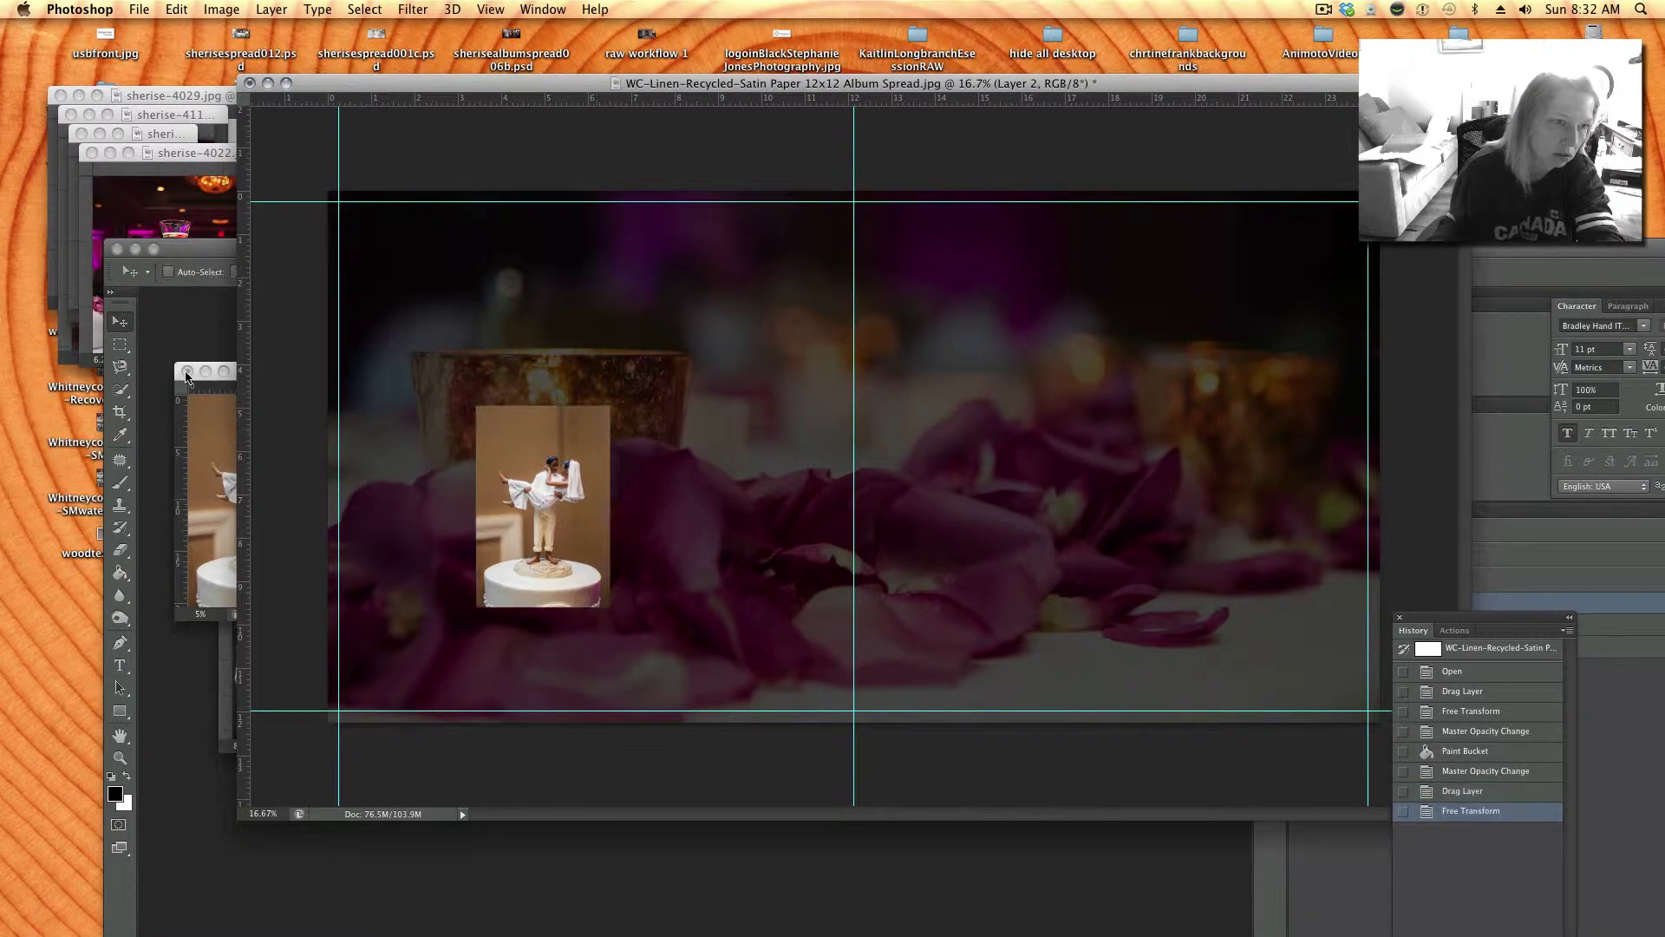
{"action": "left_click", "coordinate": [187, 450]}
{"action": "key", "text": "super+w"}
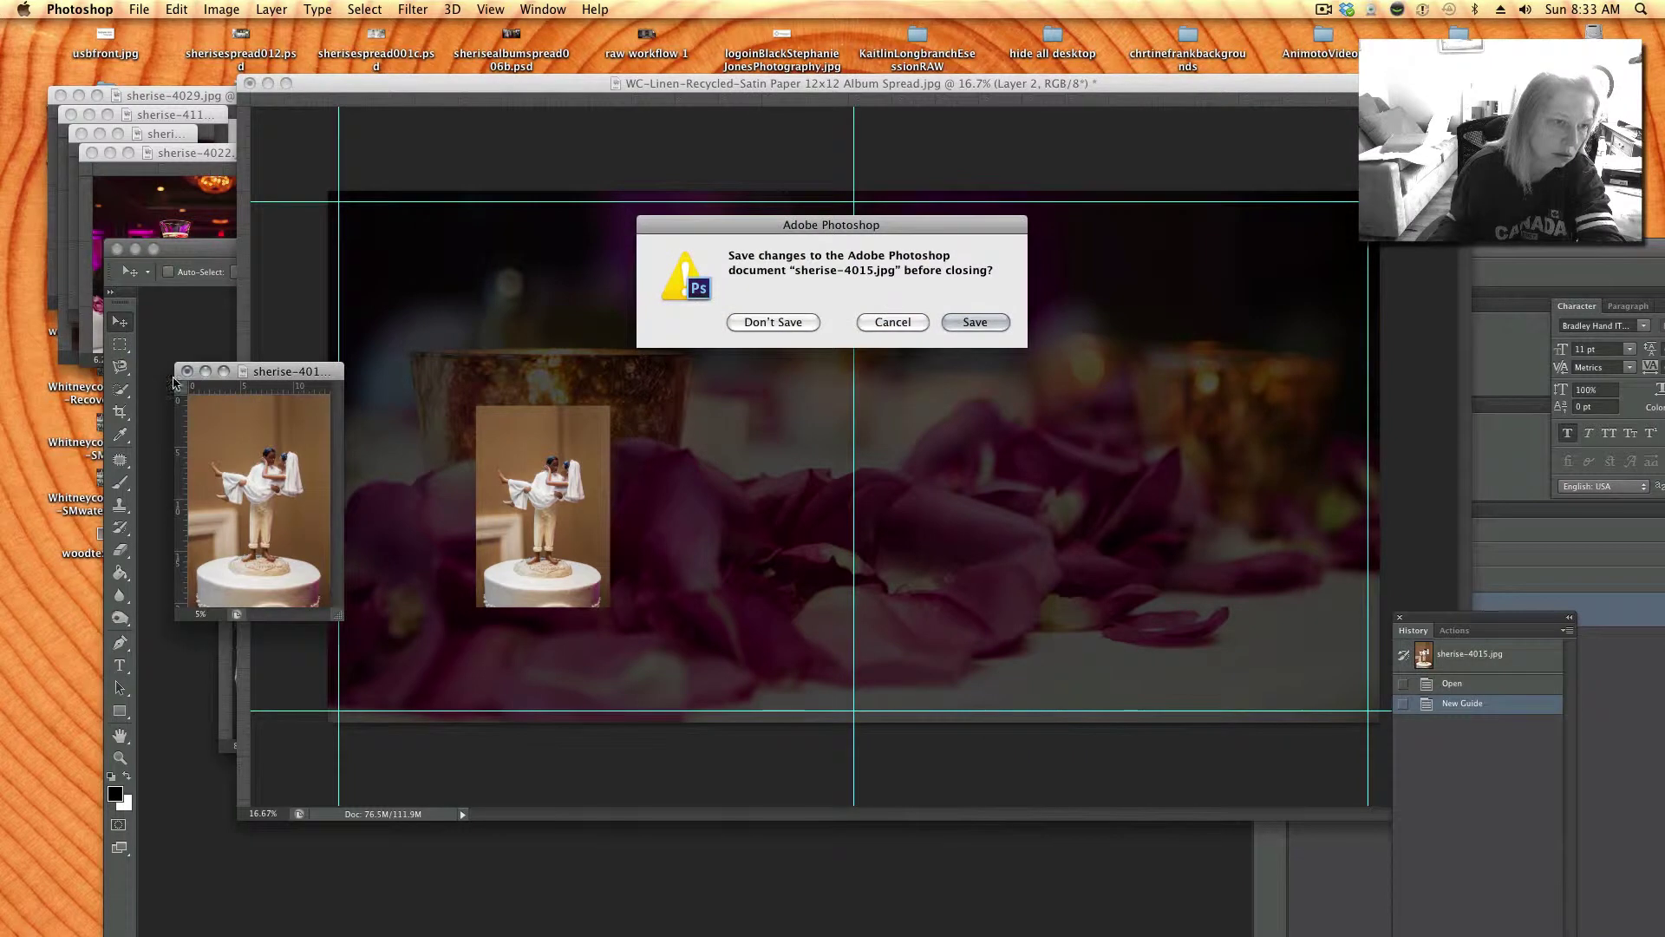
{"action": "left_click", "coordinate": [773, 322]}
{"action": "left_click", "coordinate": [231, 605]}
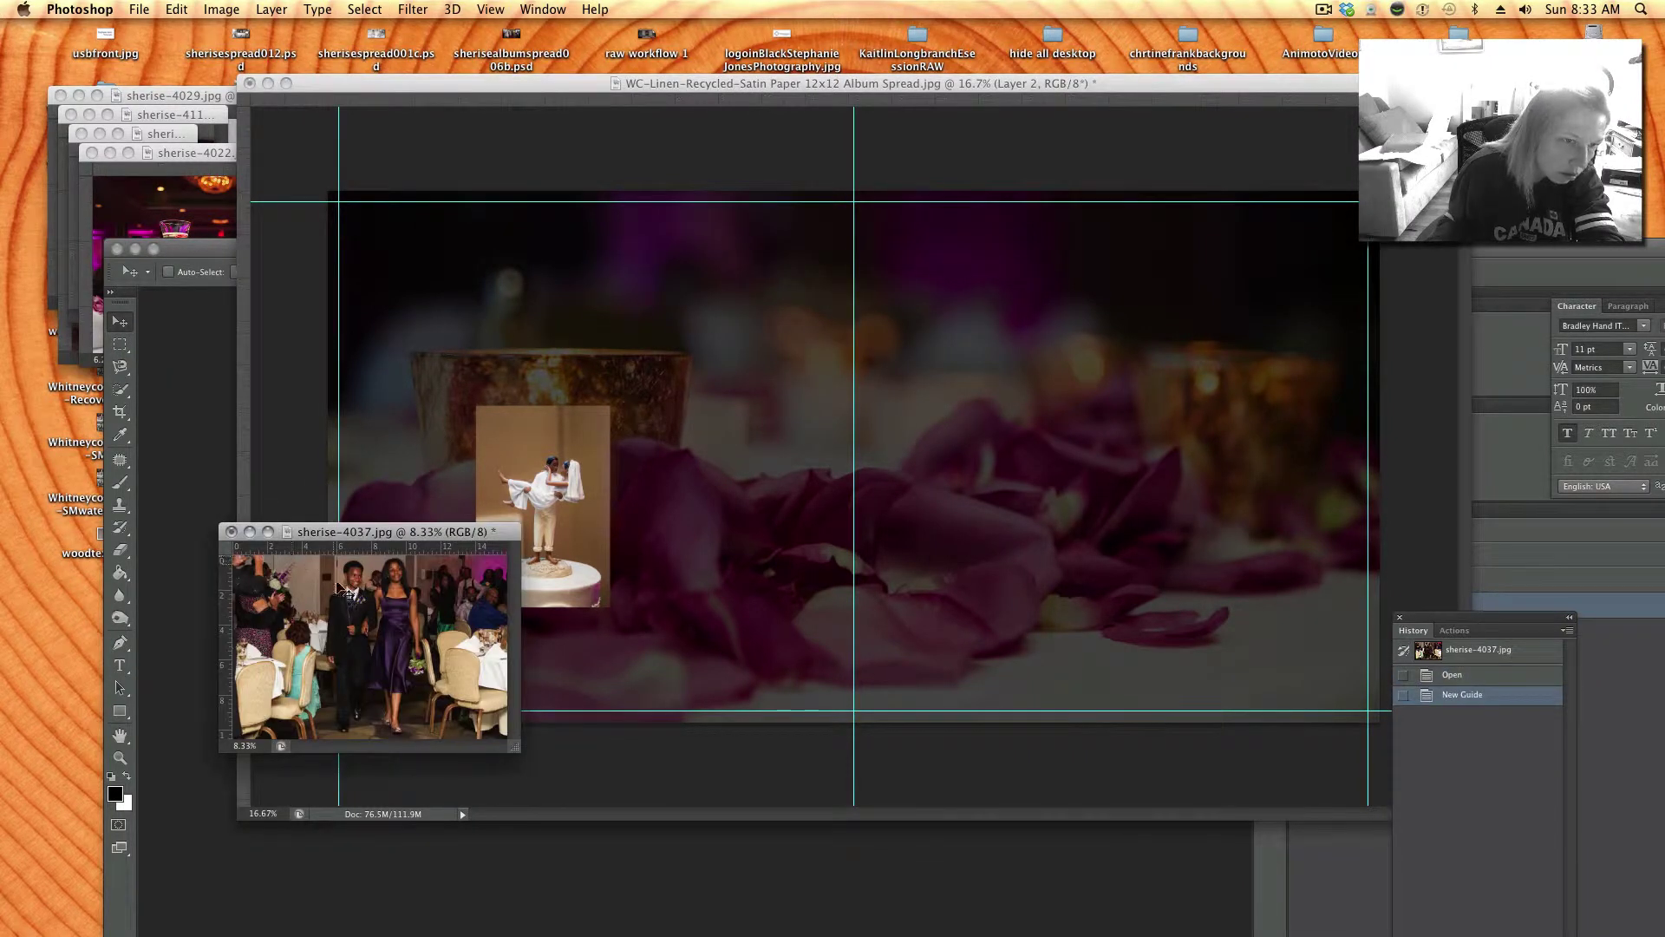
- Add the reception procession photo, shrunk into the right page's lower area
{"action": "left_click_drag", "start_coordinate": [338, 657], "coordinate": [954, 451]}
{"action": "left_click", "coordinate": [1015, 491]}
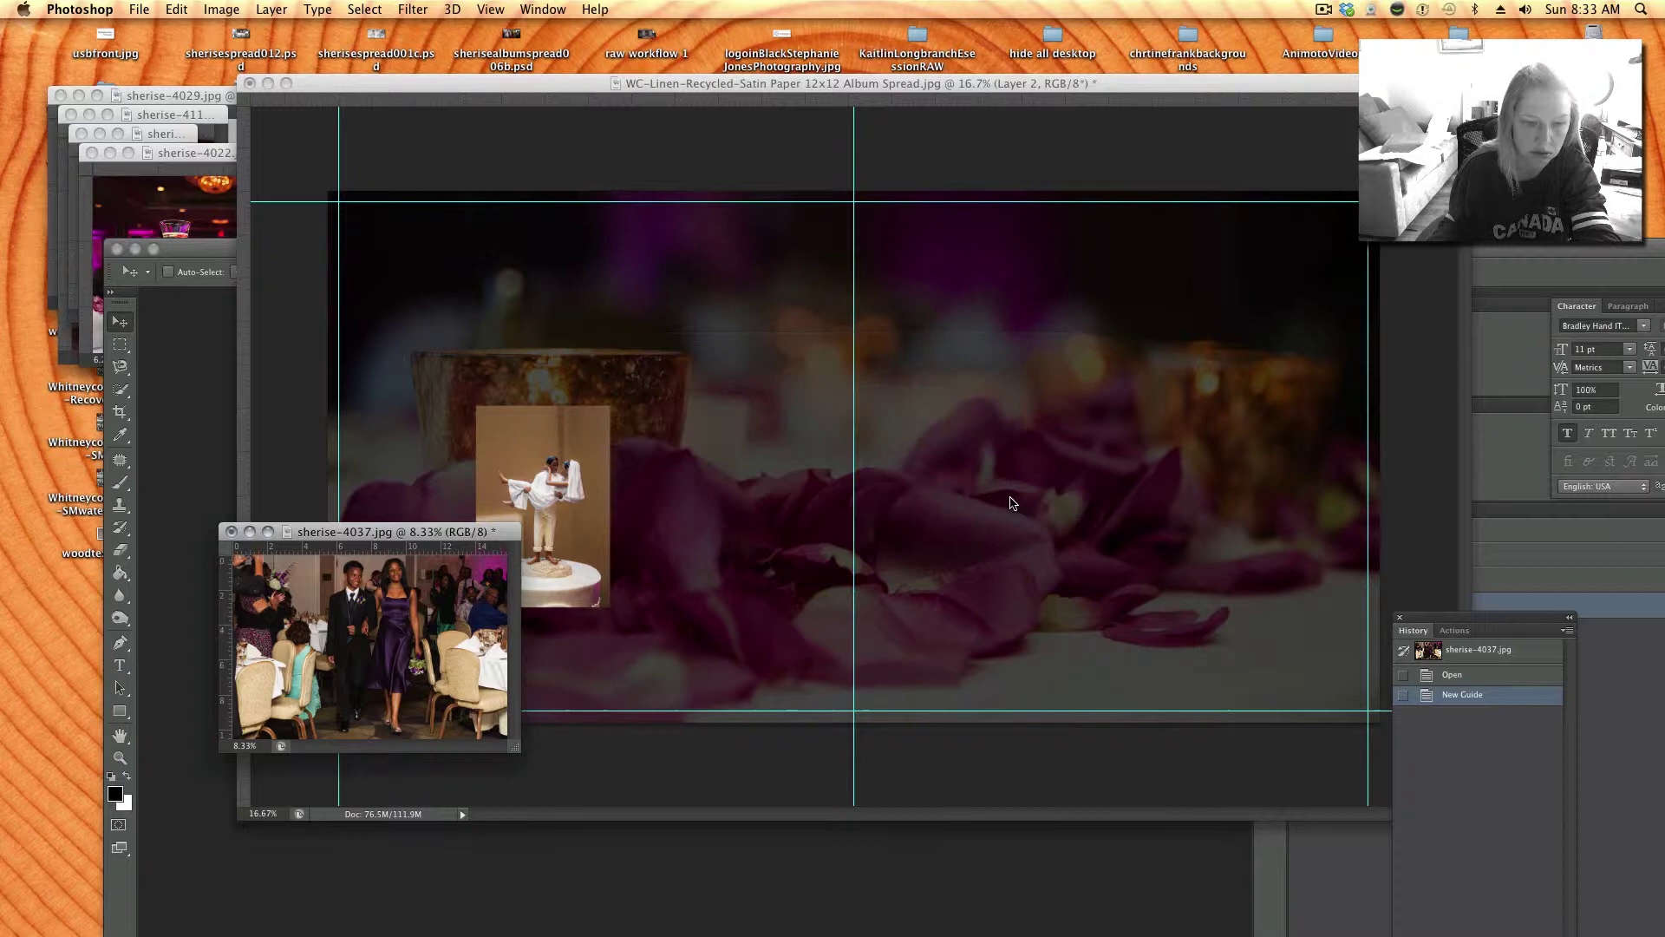
{"action": "key", "text": "super+t"}
{"action": "left_click_drag", "start_coordinate": [745, 244], "coordinate": [1141, 458]}
{"action": "key", "text": "Return"}
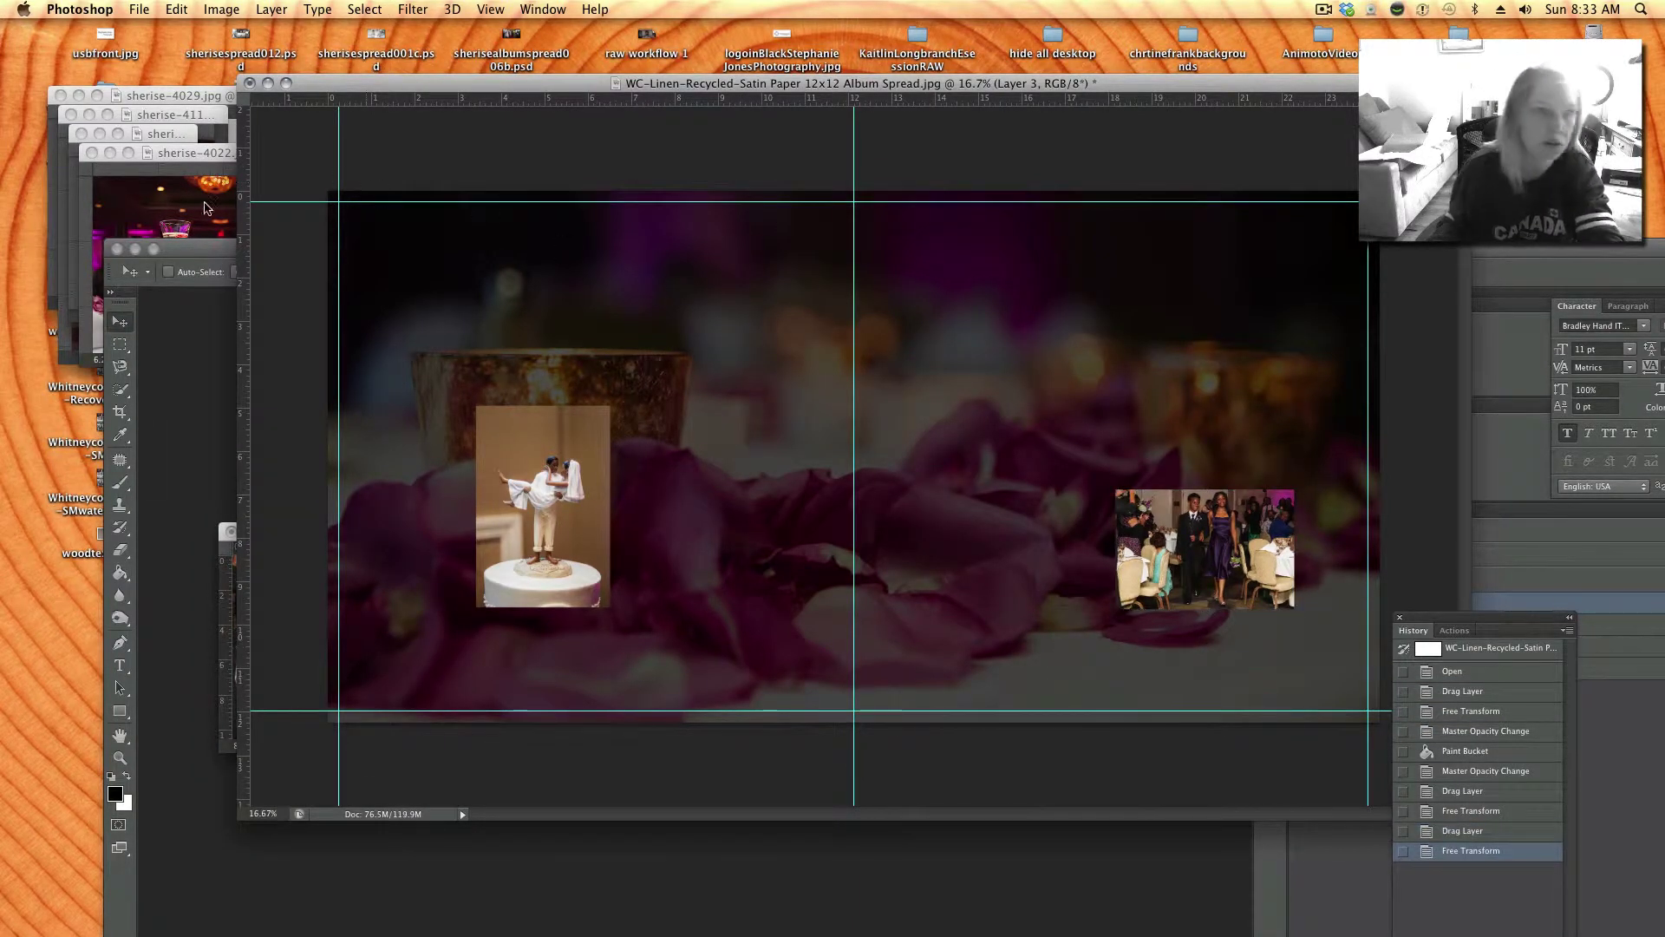
- Add the table-setting photo shrunk above the cake photo, and close its source
{"action": "left_click", "coordinate": [195, 152]}
{"action": "left_click_drag", "start_coordinate": [226, 260], "coordinate": [529, 304]}
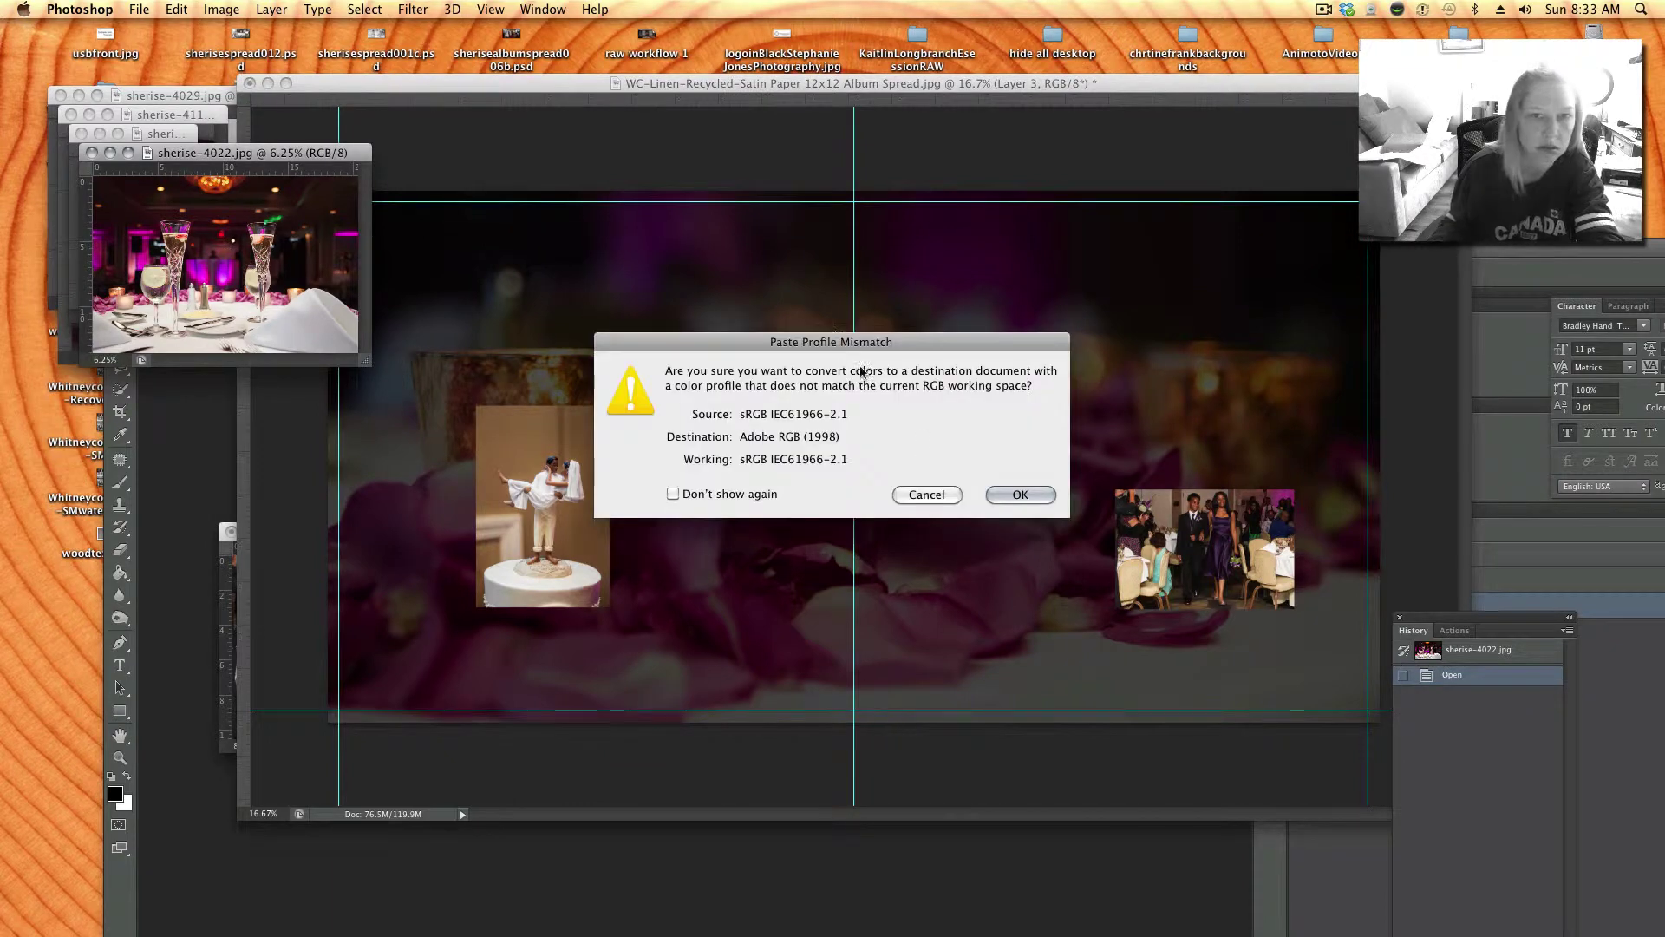
{"action": "left_click", "coordinate": [1022, 493]}
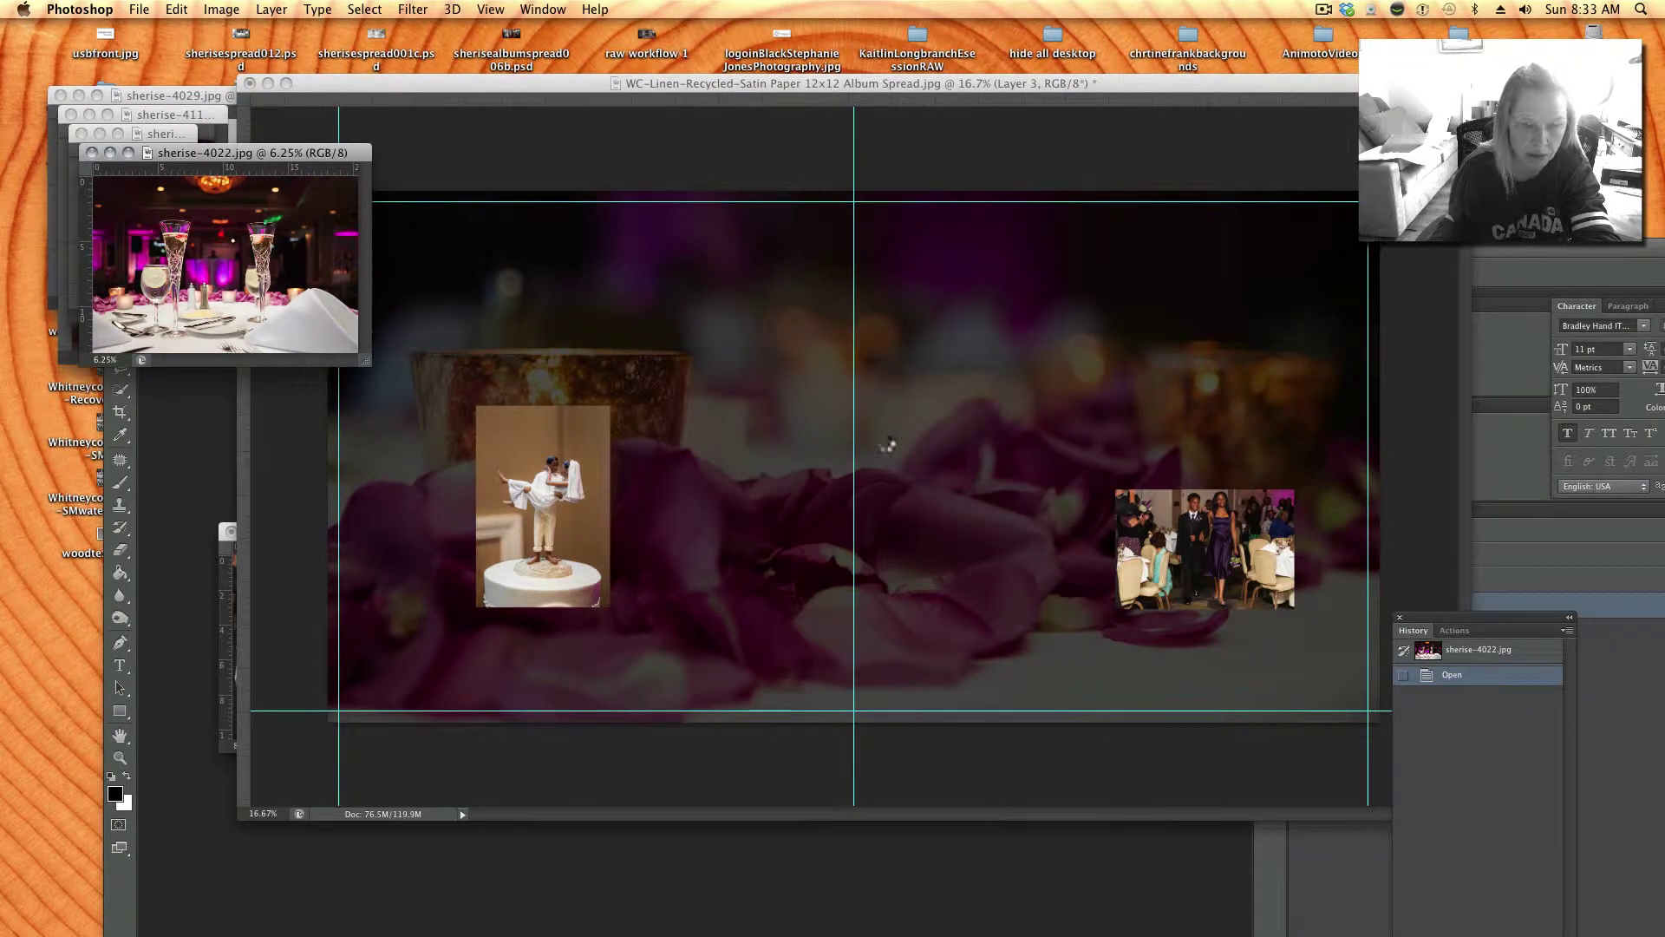
{"action": "key", "text": "ctrl+t"}
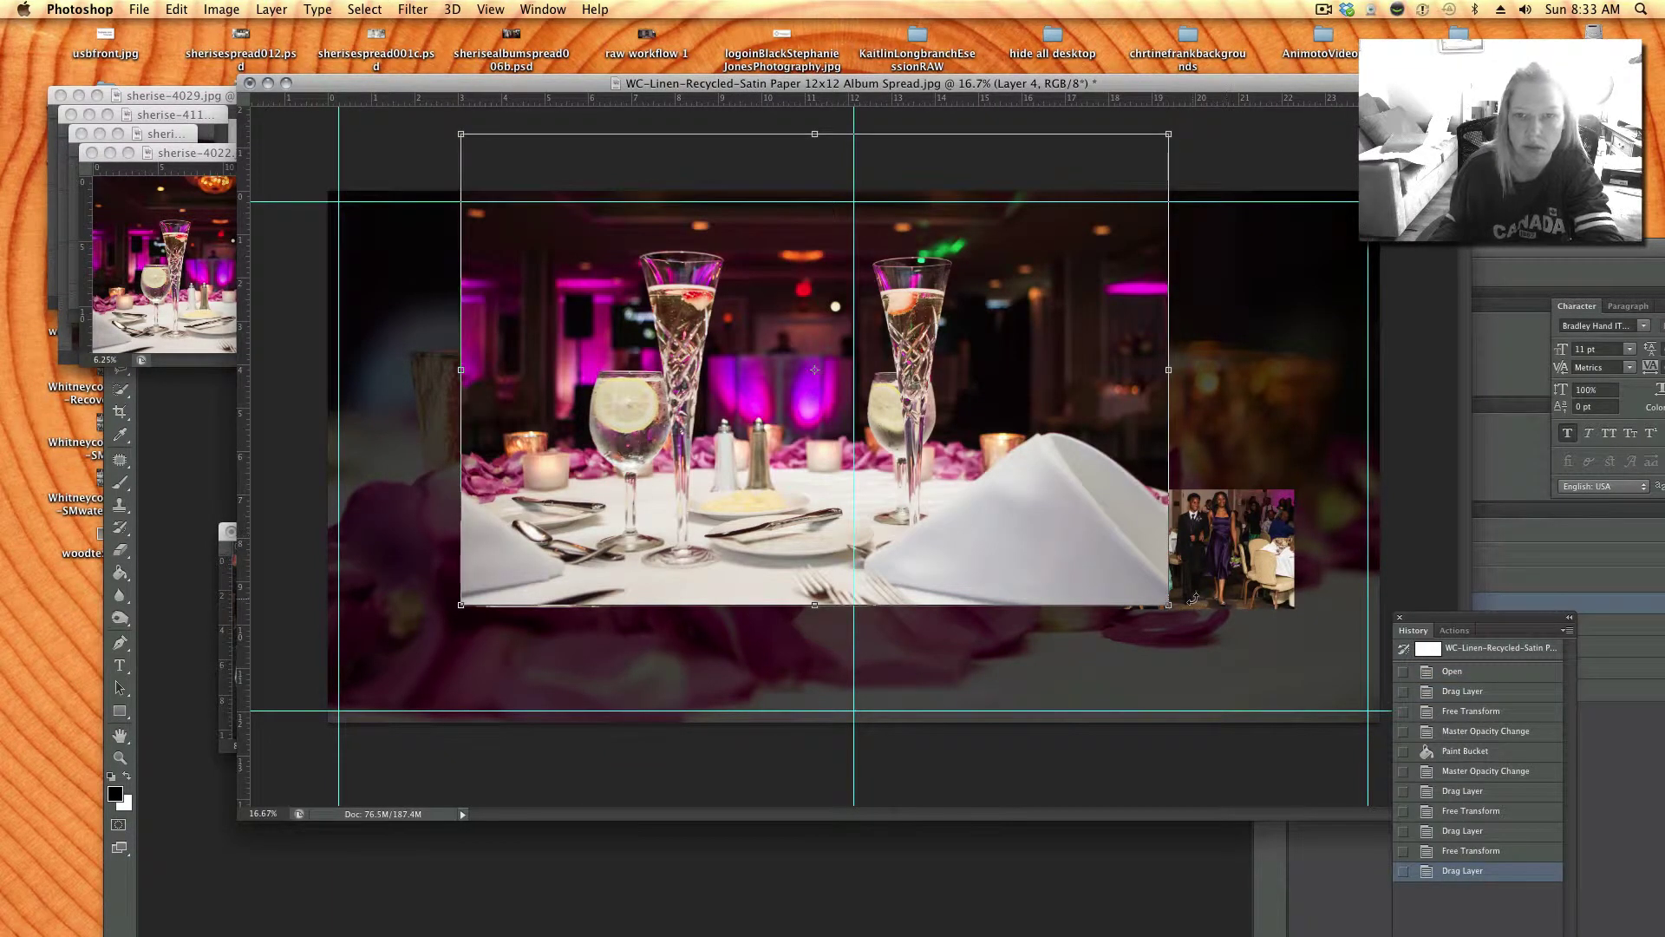
{"action": "left_click_drag", "start_coordinate": [1164, 602], "coordinate": [634, 326]}
{"action": "key", "text": "Return"}
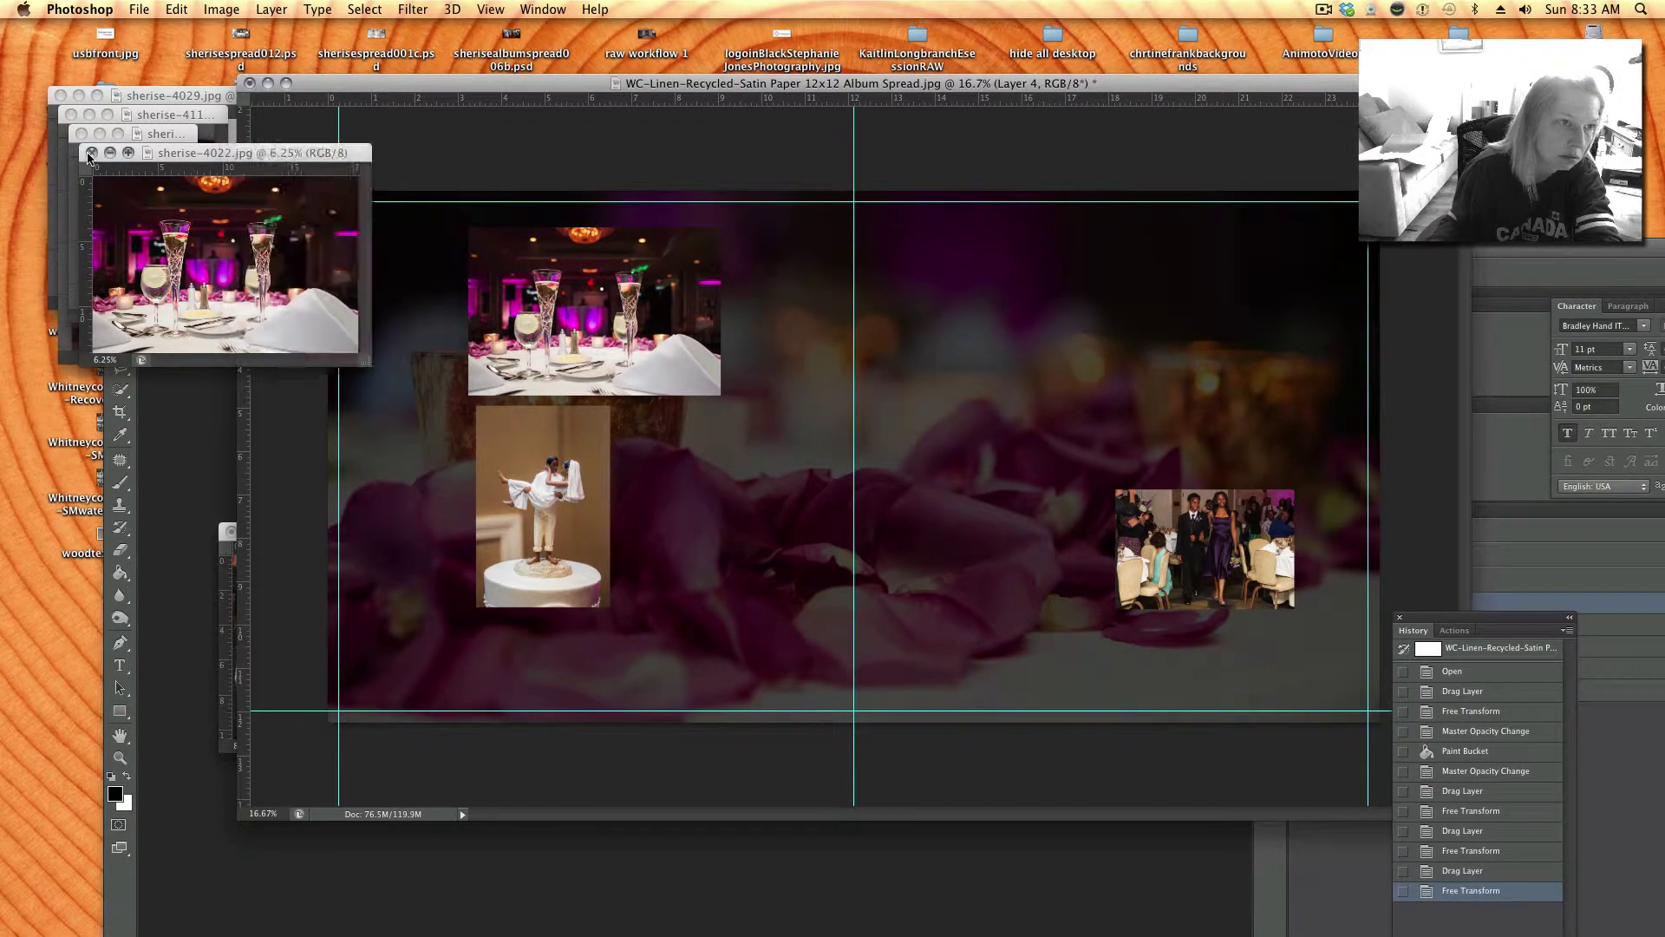
{"action": "left_click", "coordinate": [91, 152]}
- Add the dancing-couple photo shrunk beside the cake photo, then drag in the bride-with-family photo
{"action": "left_click_drag", "start_coordinate": [163, 199], "coordinate": [1007, 427]}
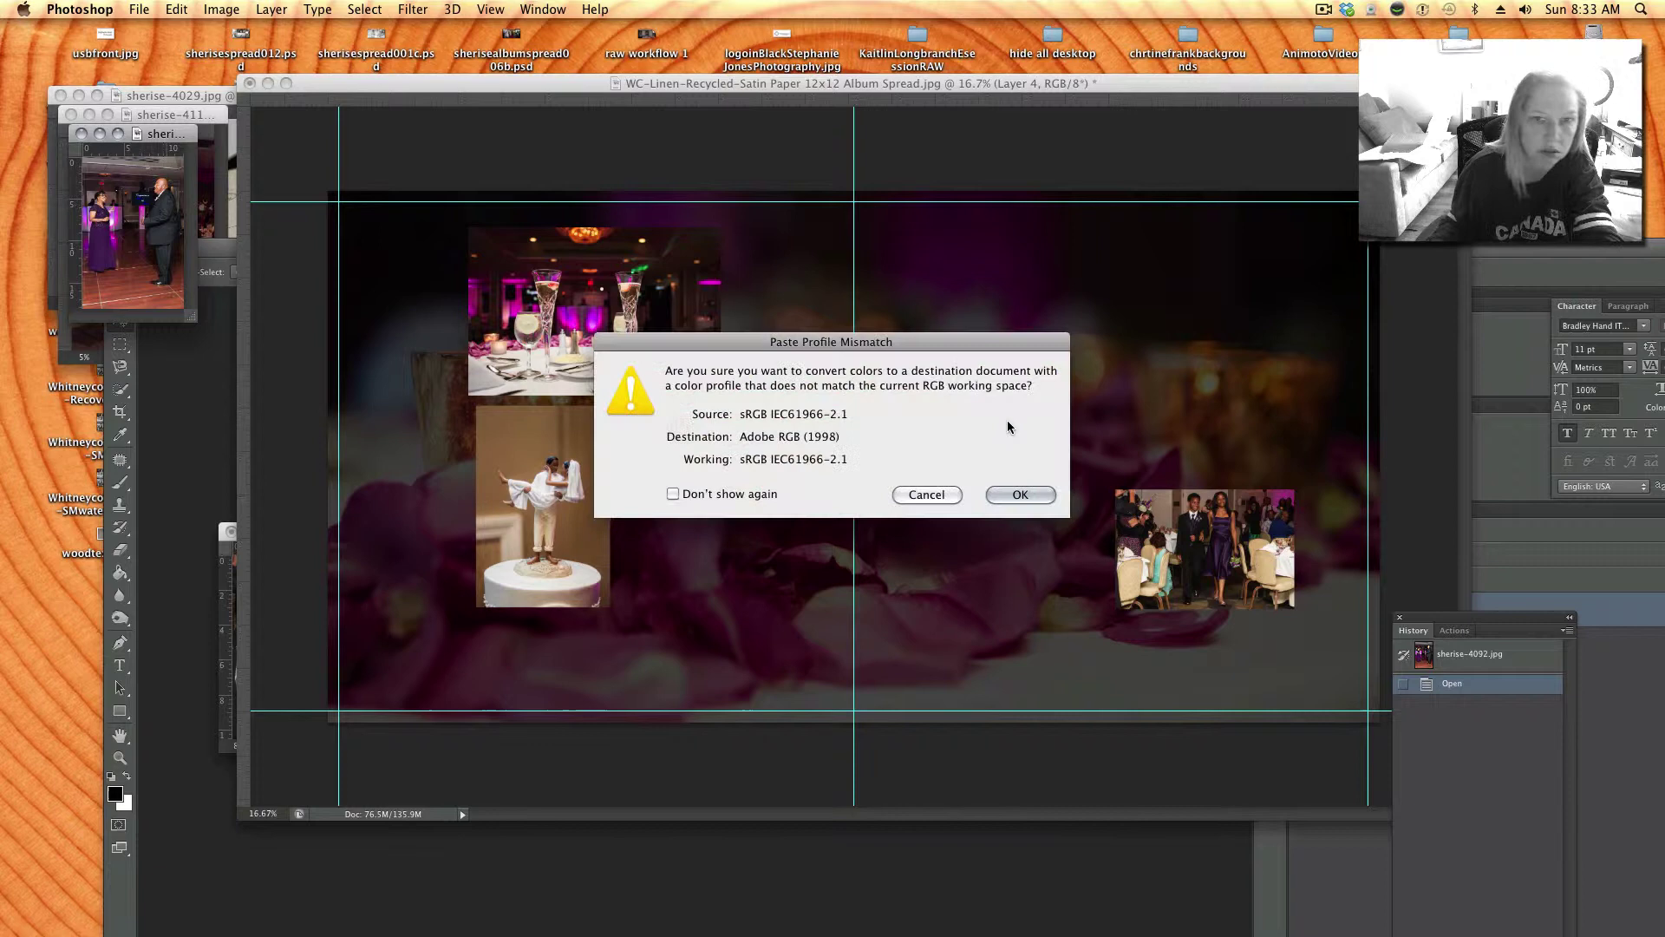
{"action": "left_click", "coordinate": [1020, 494]}
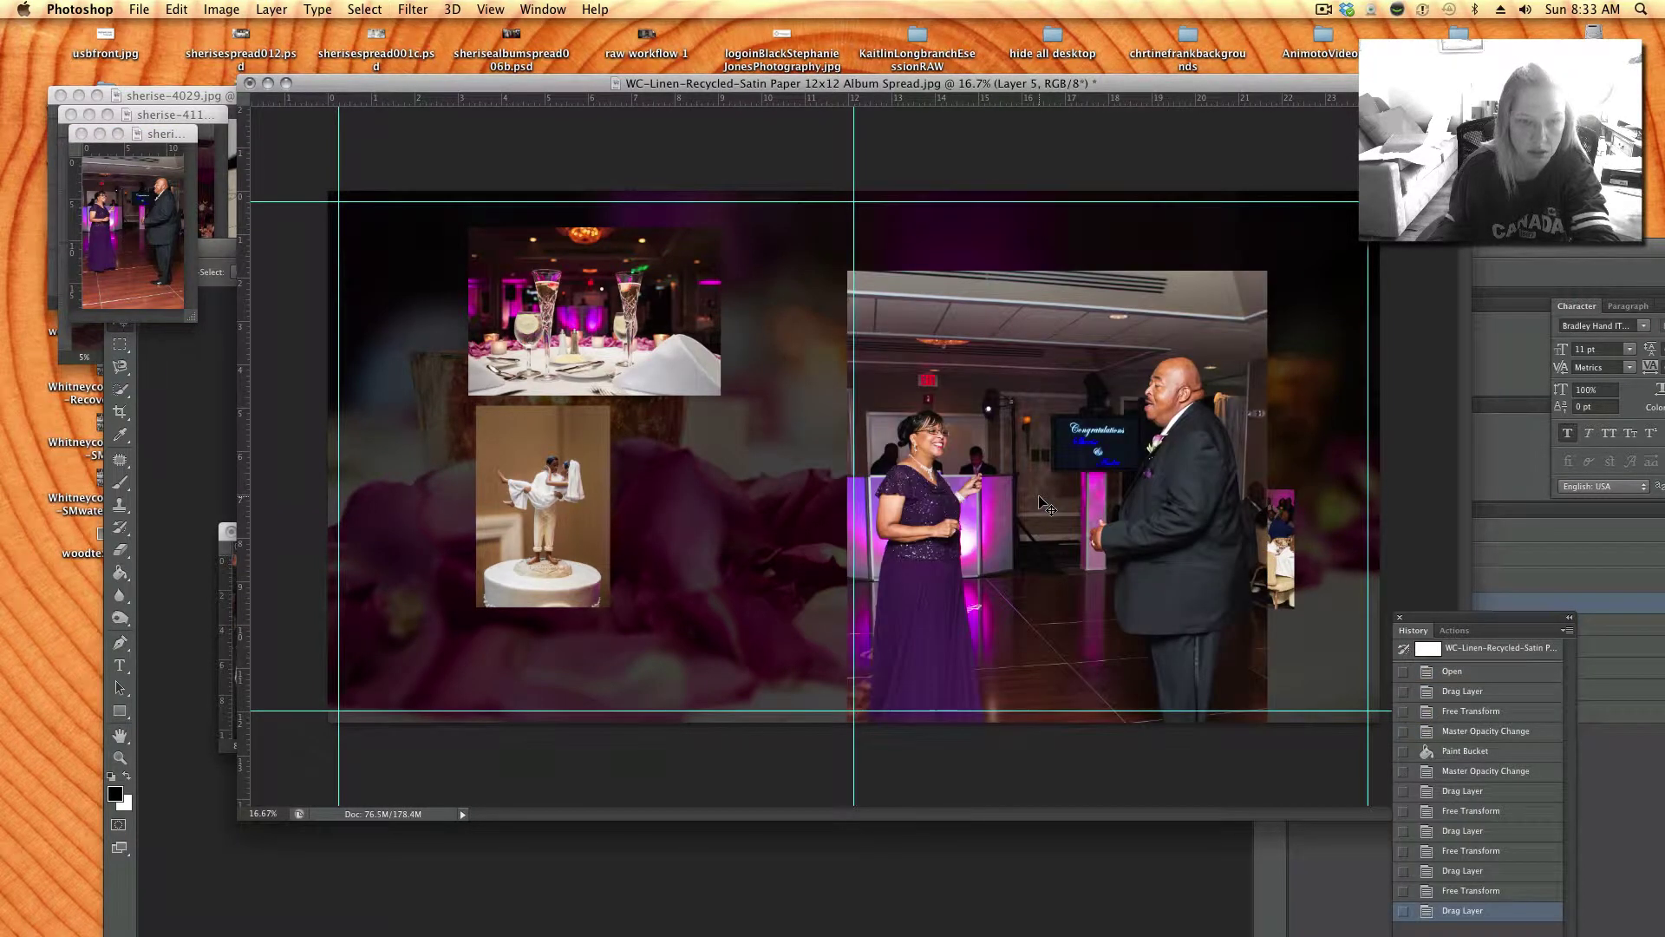
{"action": "key", "text": "super+t"}
{"action": "left_click_drag", "start_coordinate": [1267, 274], "coordinate": [774, 458]}
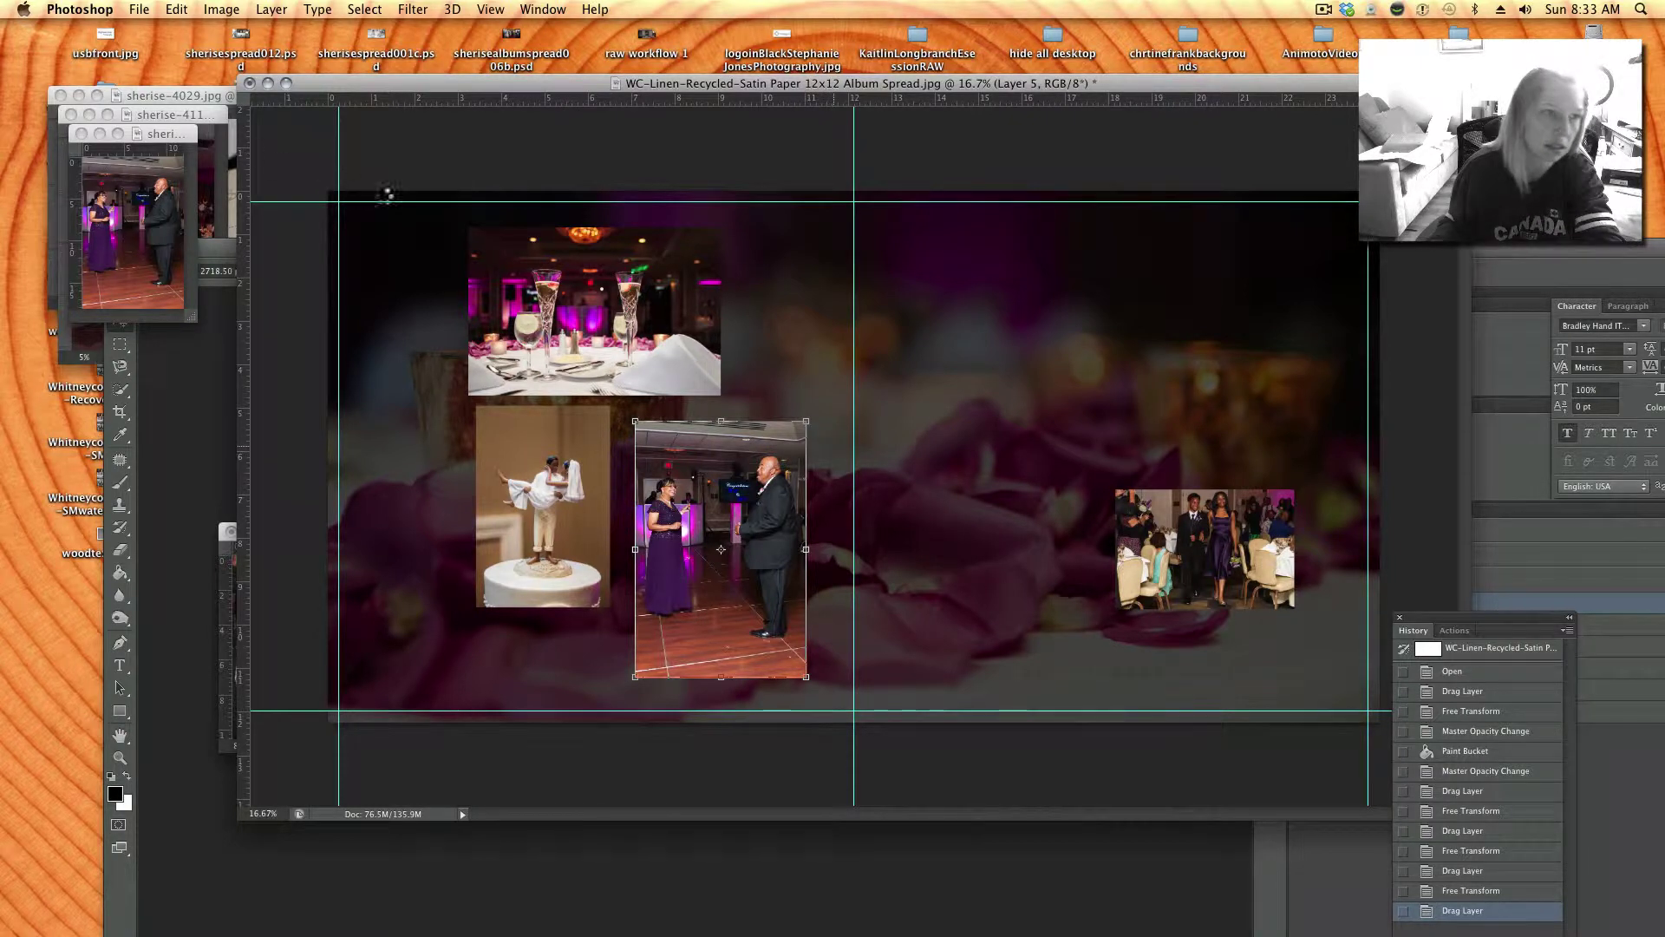
{"action": "left_click_drag", "start_coordinate": [571, 252], "coordinate": [816, 333]}
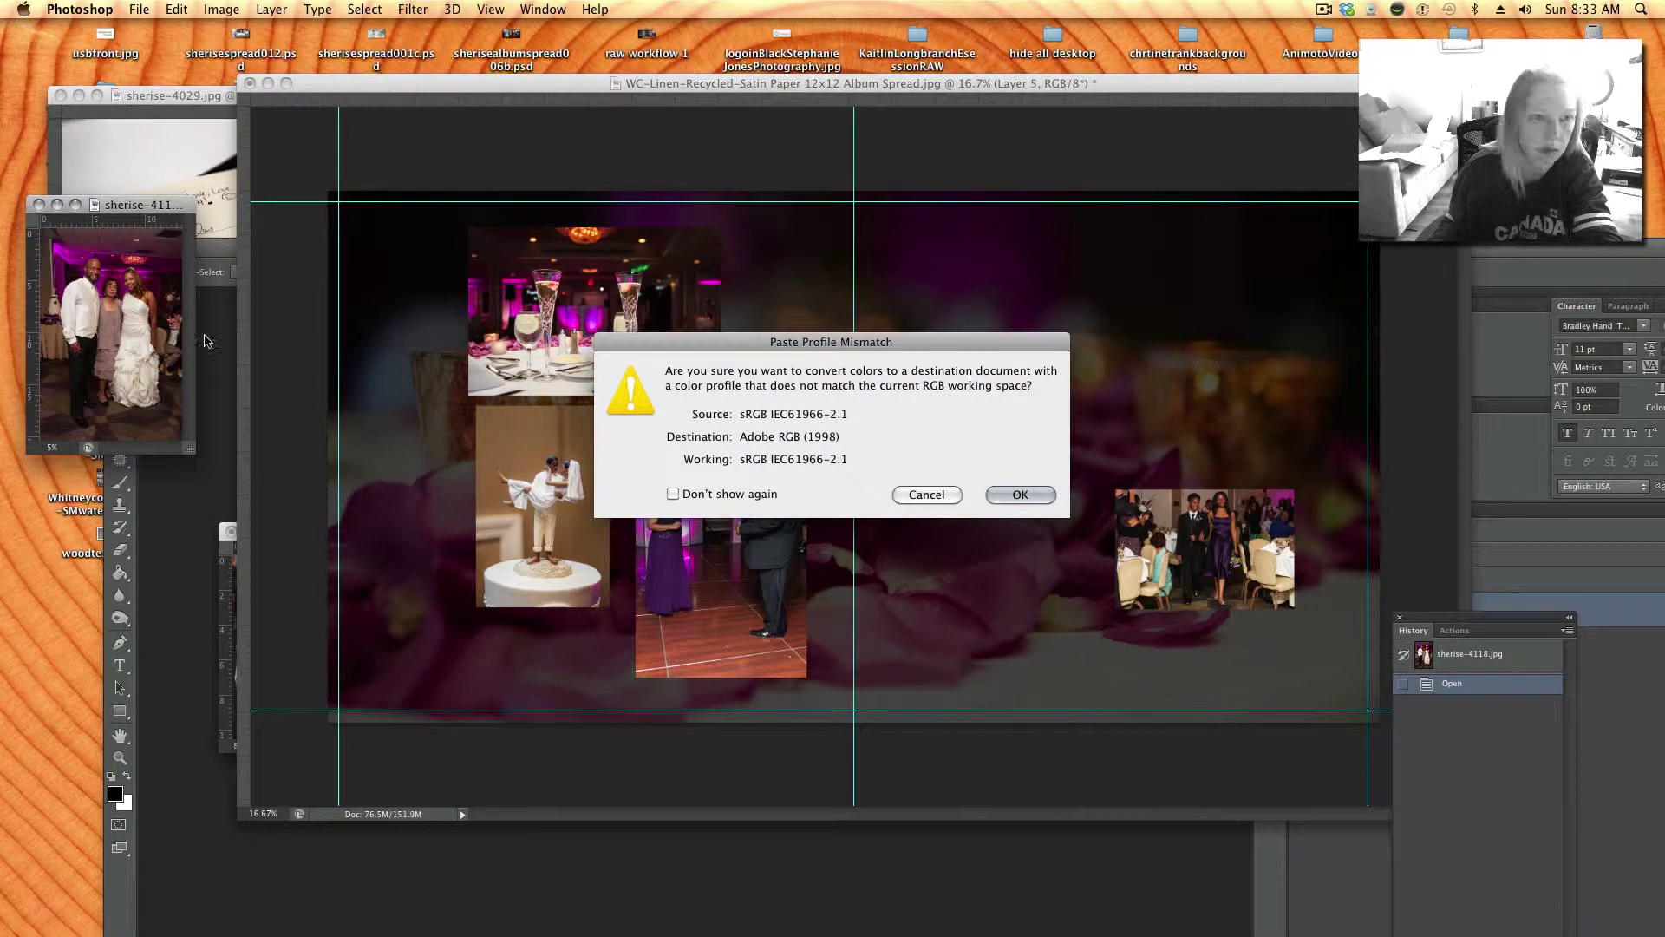
- Shrink the bride-with-family photo and place it right of the centre line
{"action": "left_click", "coordinate": [1037, 499]}
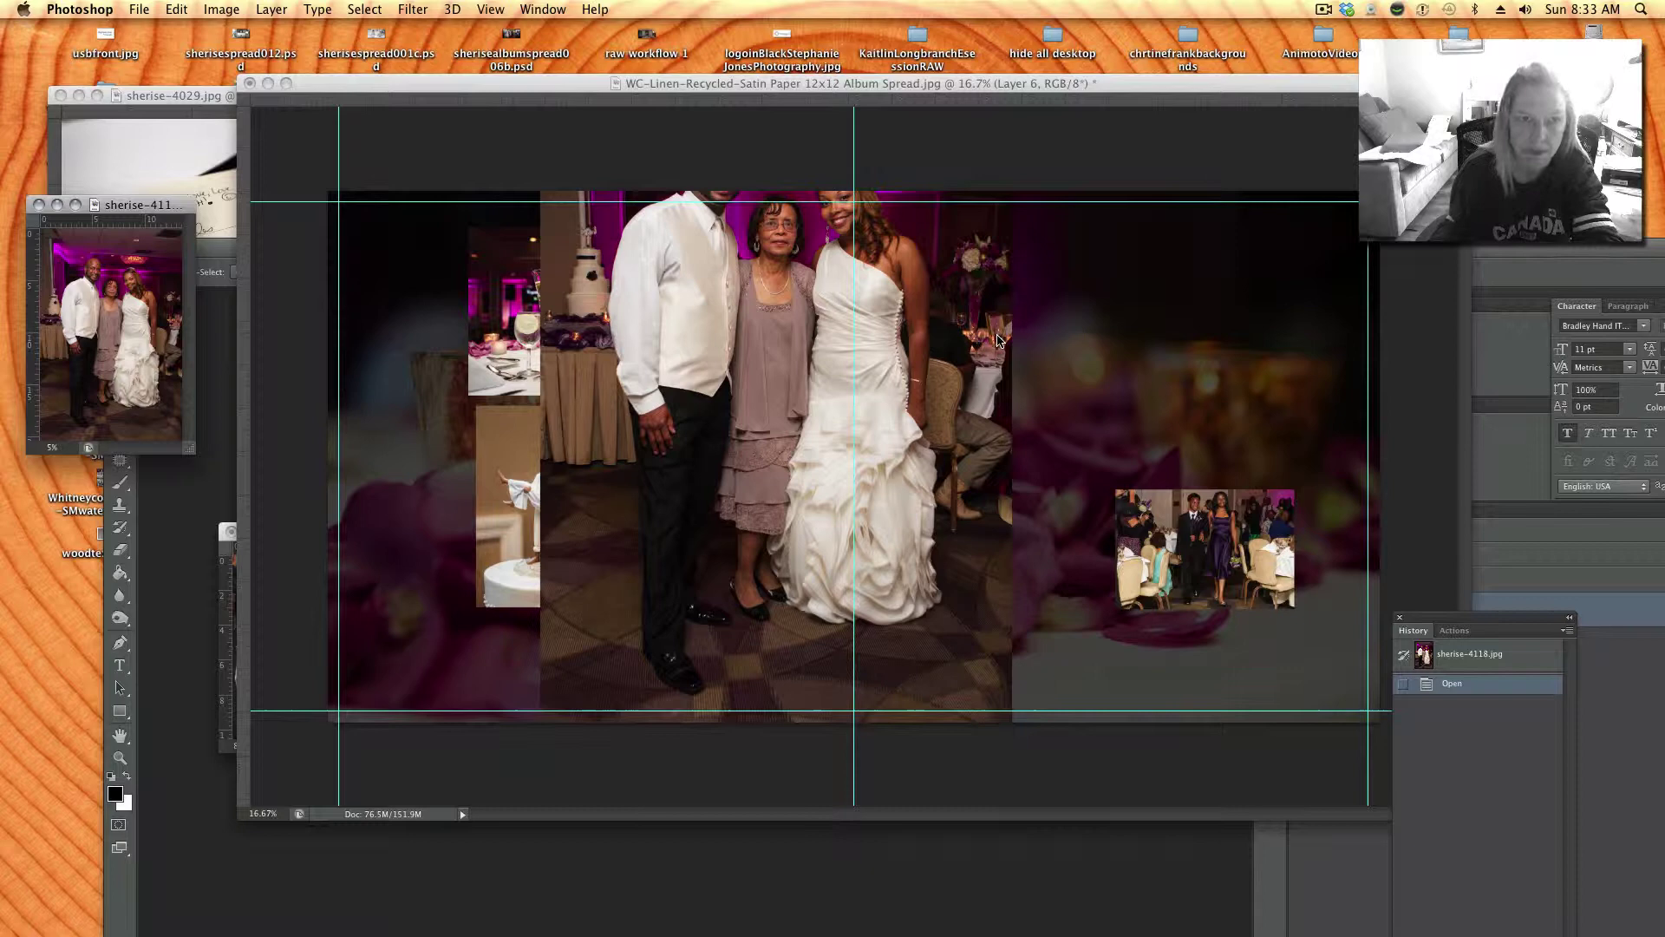
{"action": "left_click", "coordinate": [937, 560]}
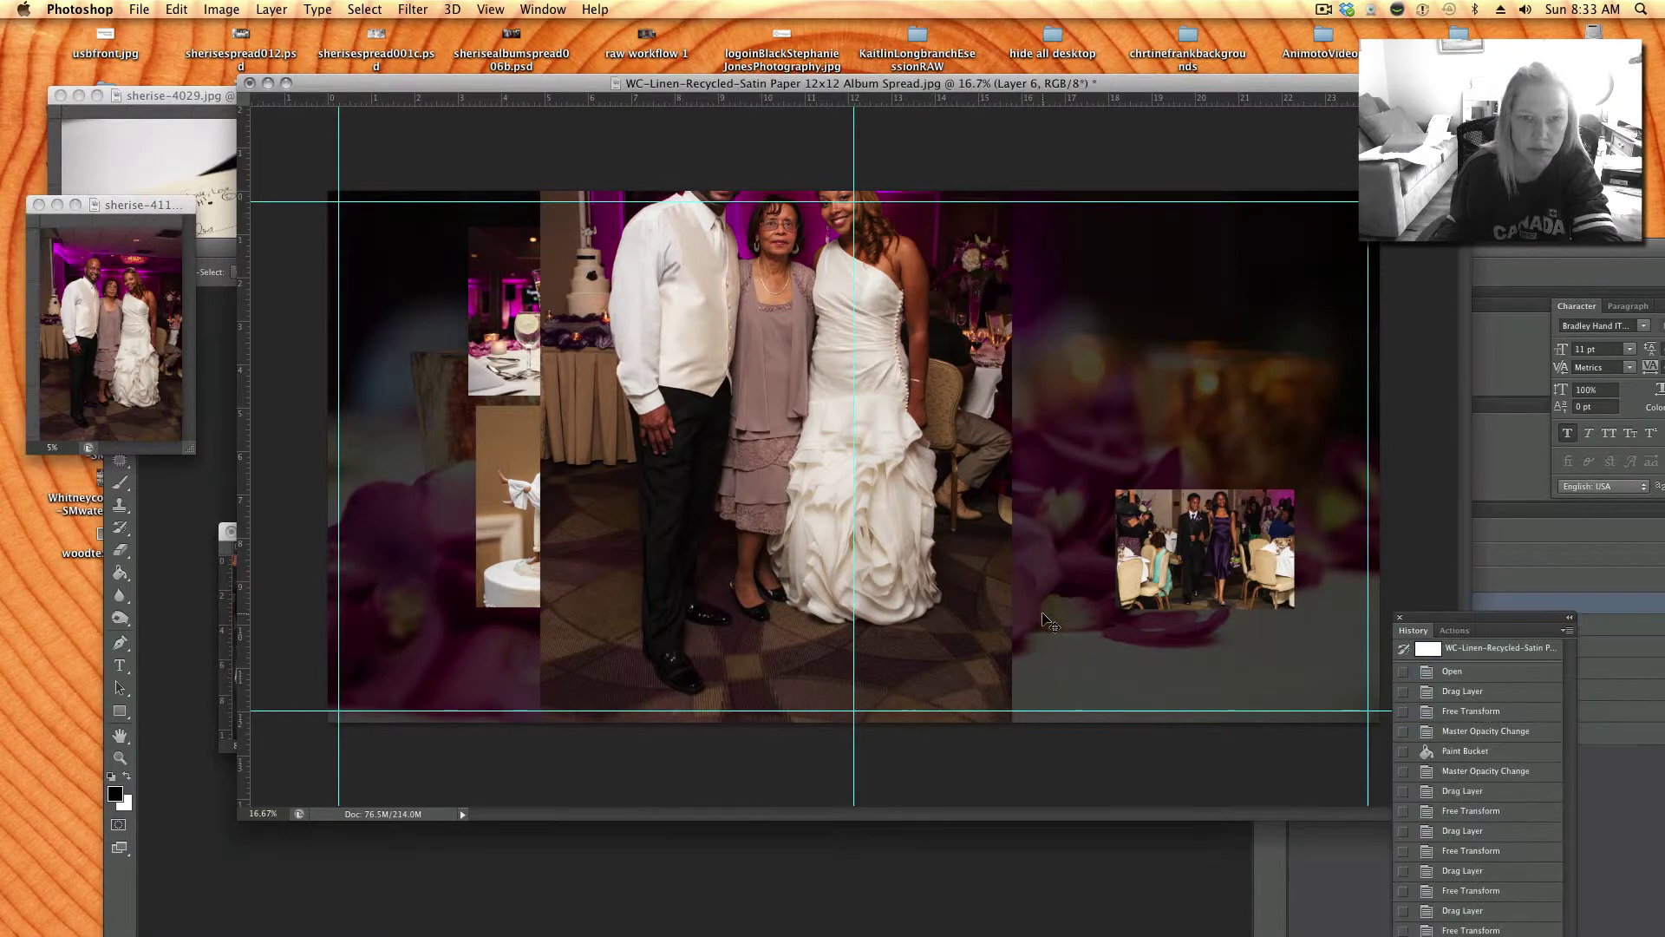
{"action": "key", "text": "super+t"}
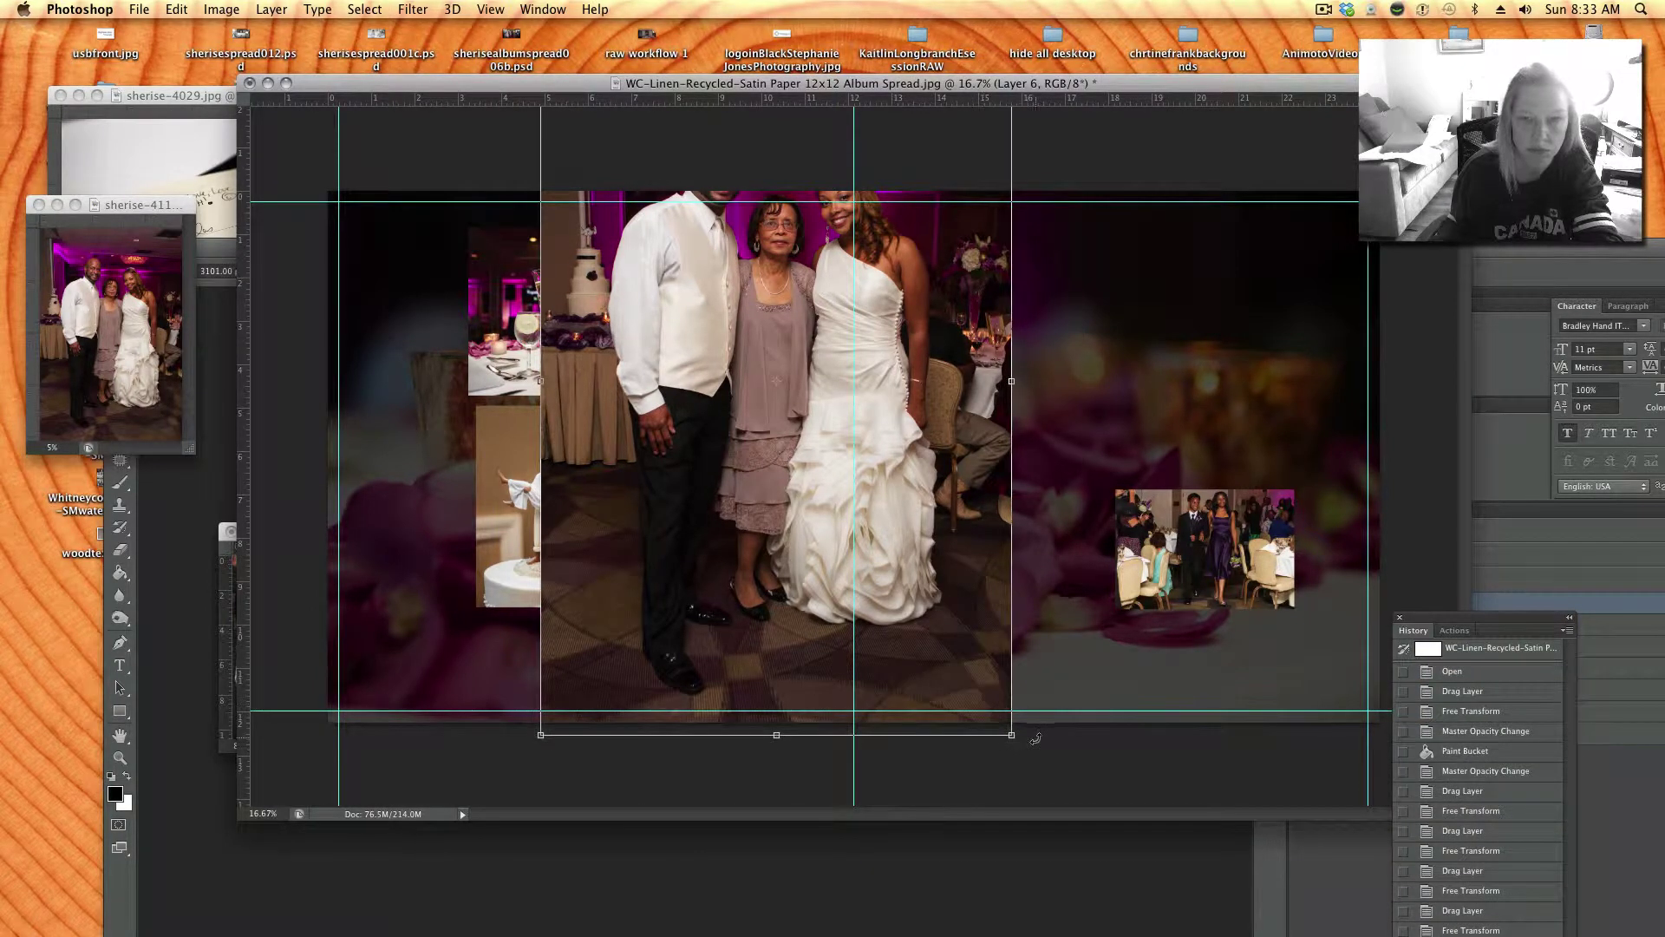
{"action": "left_click_drag", "start_coordinate": [1013, 735], "coordinate": [714, 284]}
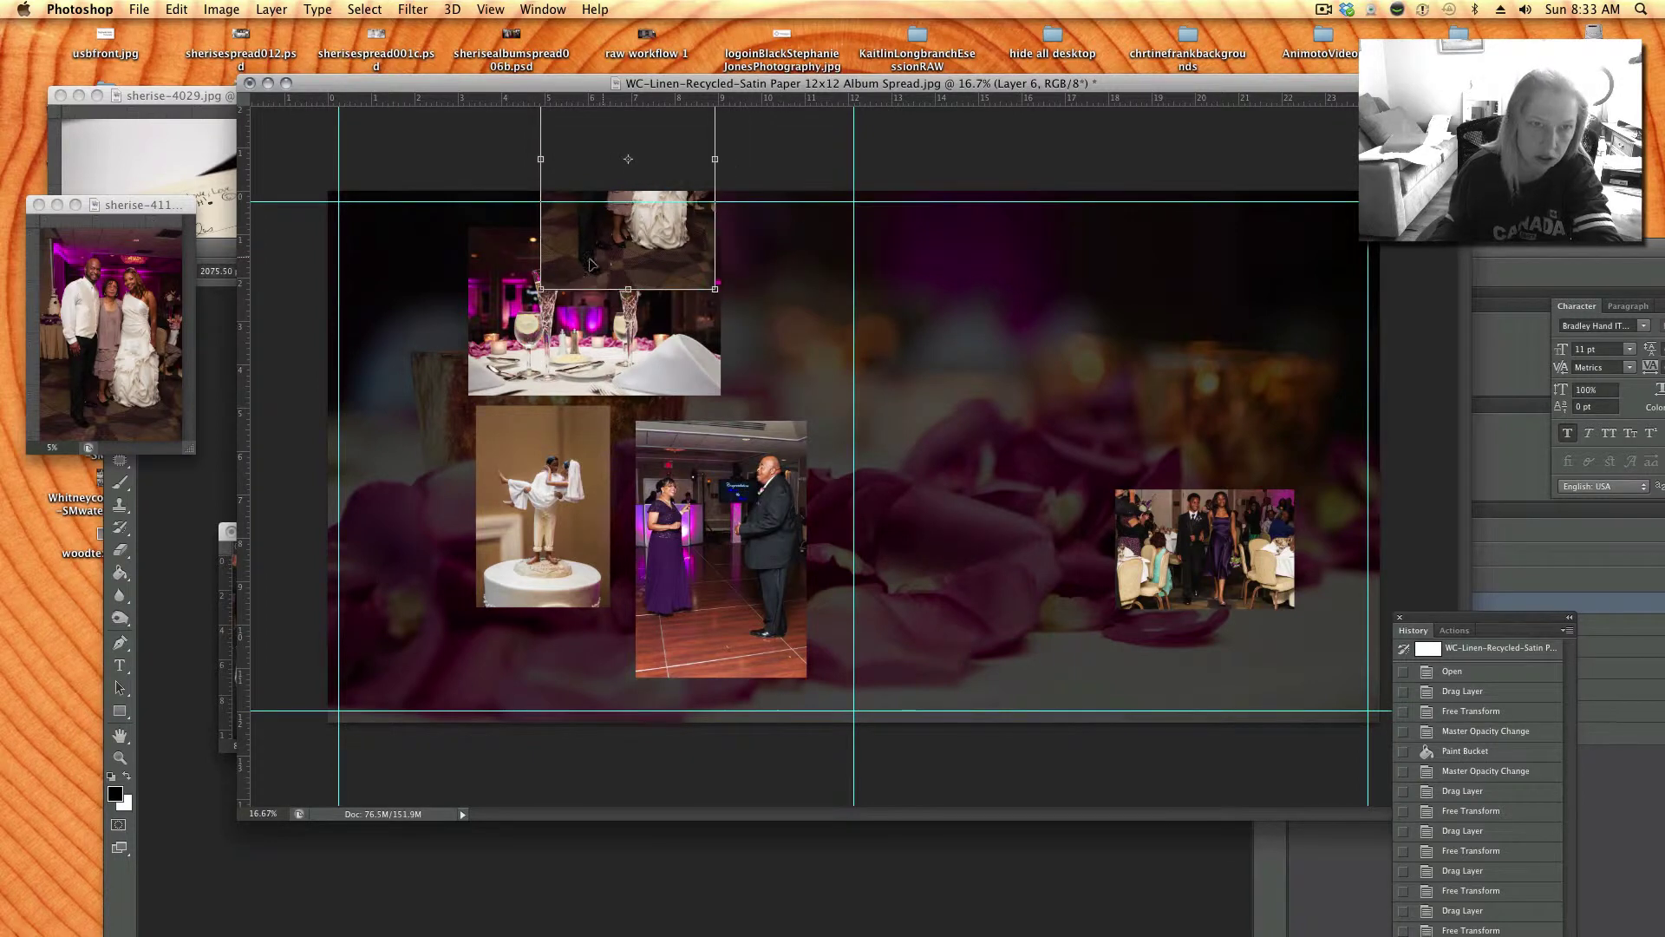
{"action": "left_click_drag", "start_coordinate": [601, 227], "coordinate": [961, 529]}
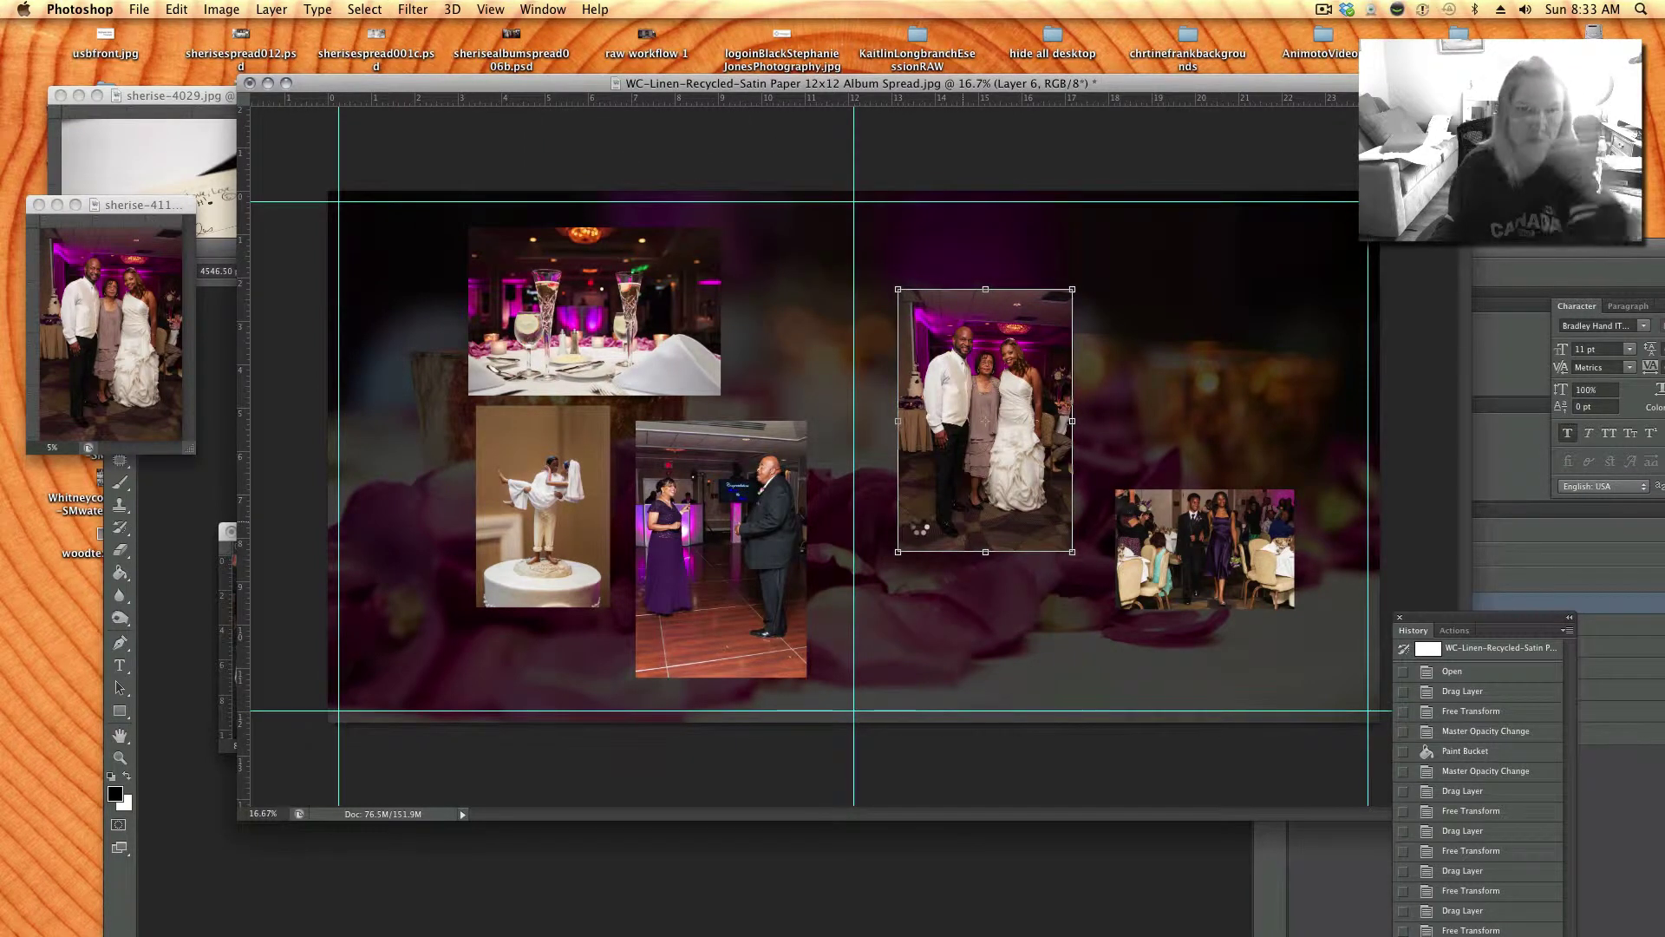
{"action": "key", "text": "Return"}
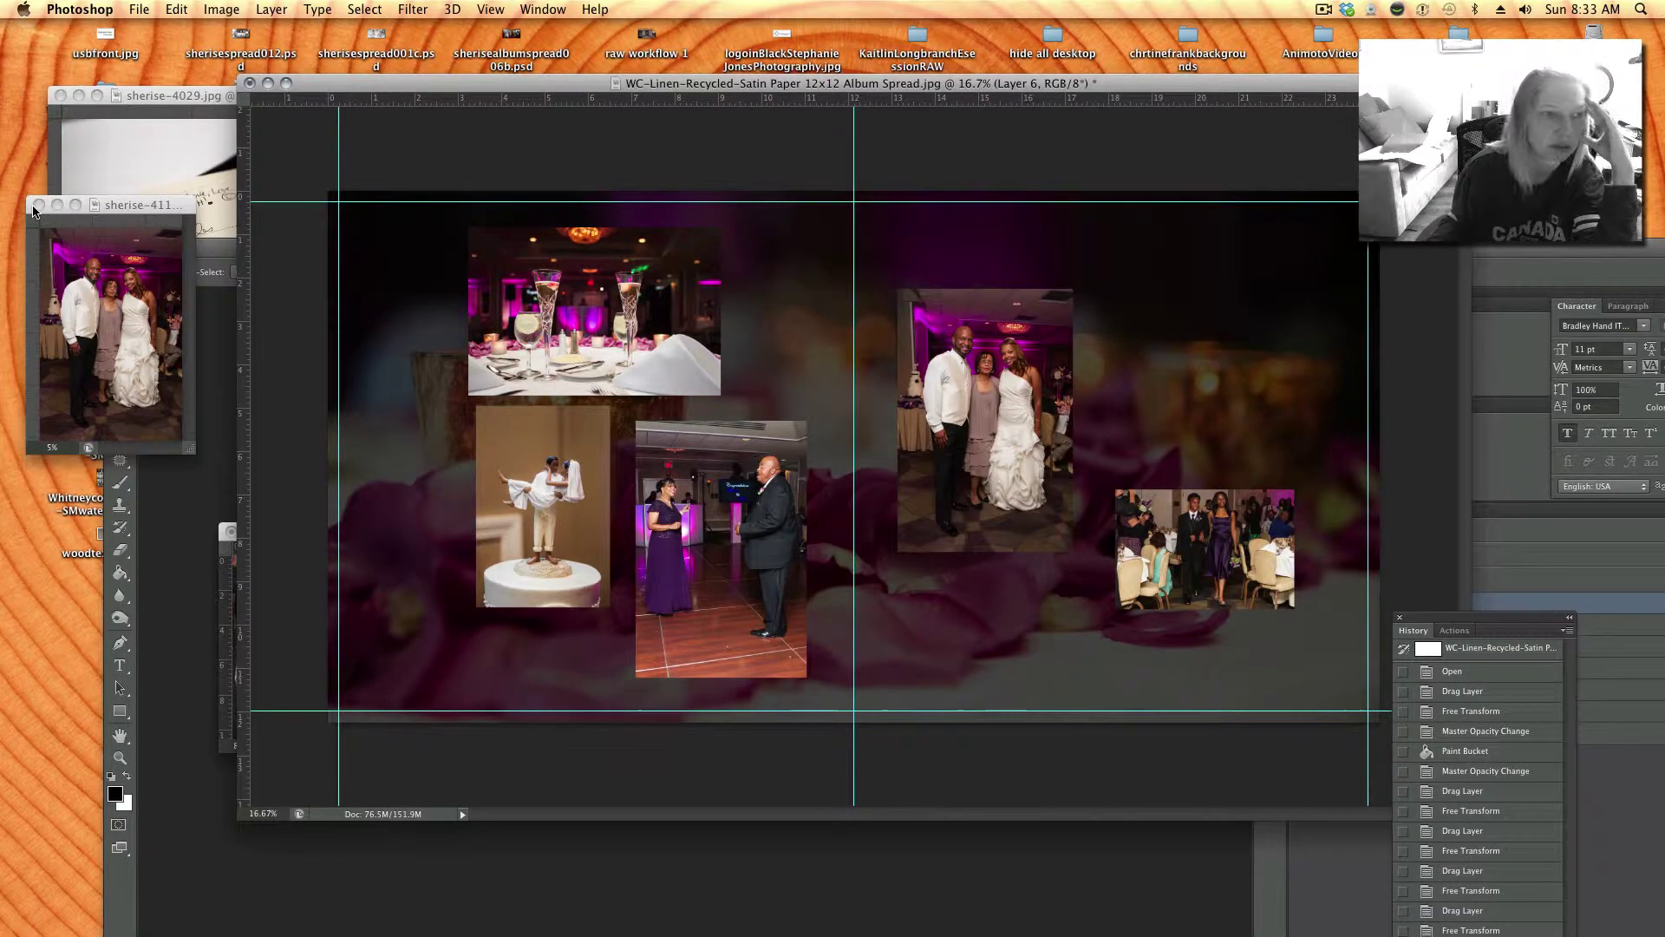
- Paste the sherise-4029 guest-book signature photo, shrunk beside the wedding-party photo
{"action": "left_click", "coordinate": [36, 207]}
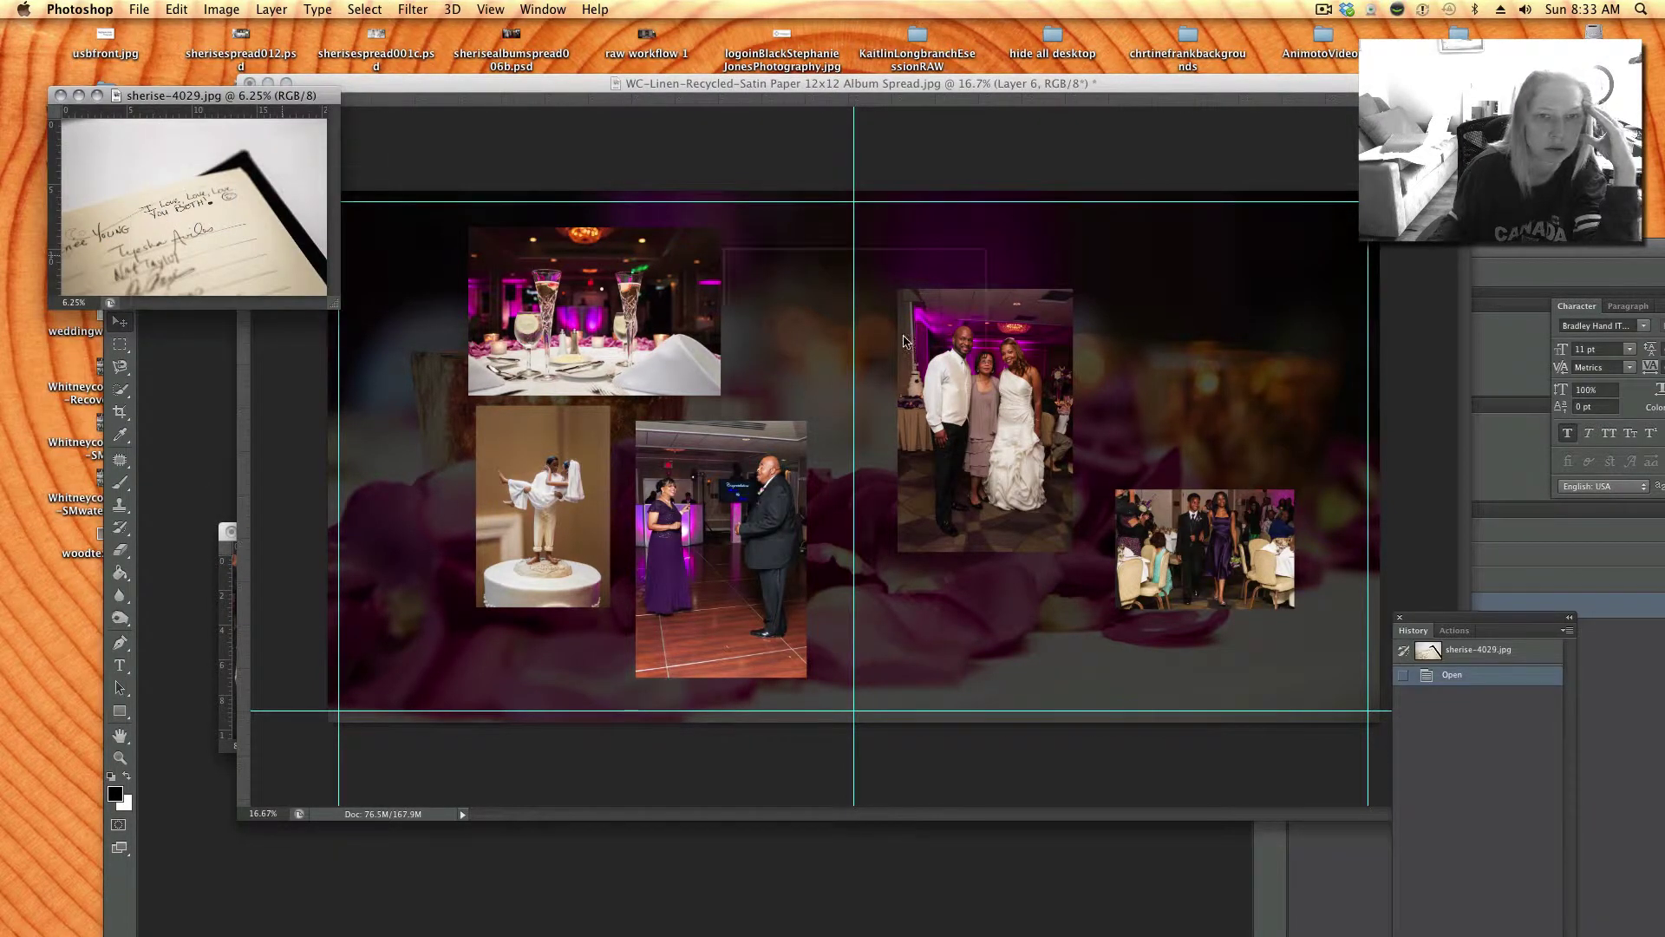
{"action": "key", "text": "super+v"}
{"action": "left_click", "coordinate": [1013, 491]}
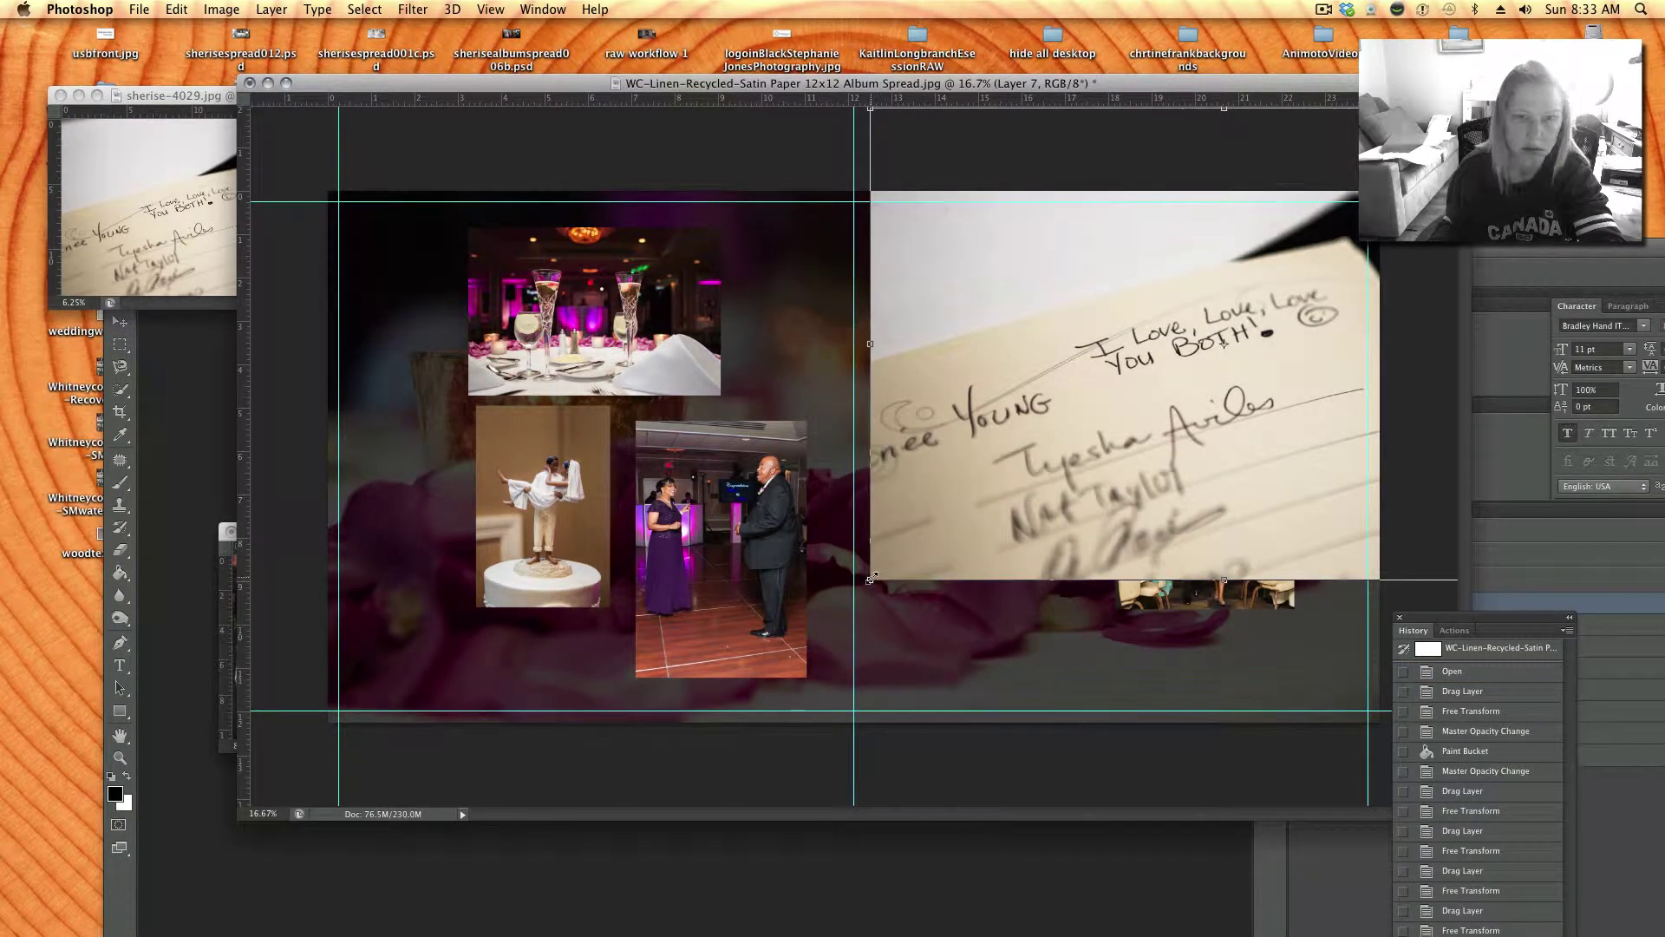
{"action": "left_click_drag", "start_coordinate": [870, 580], "coordinate": [1297, 223]}
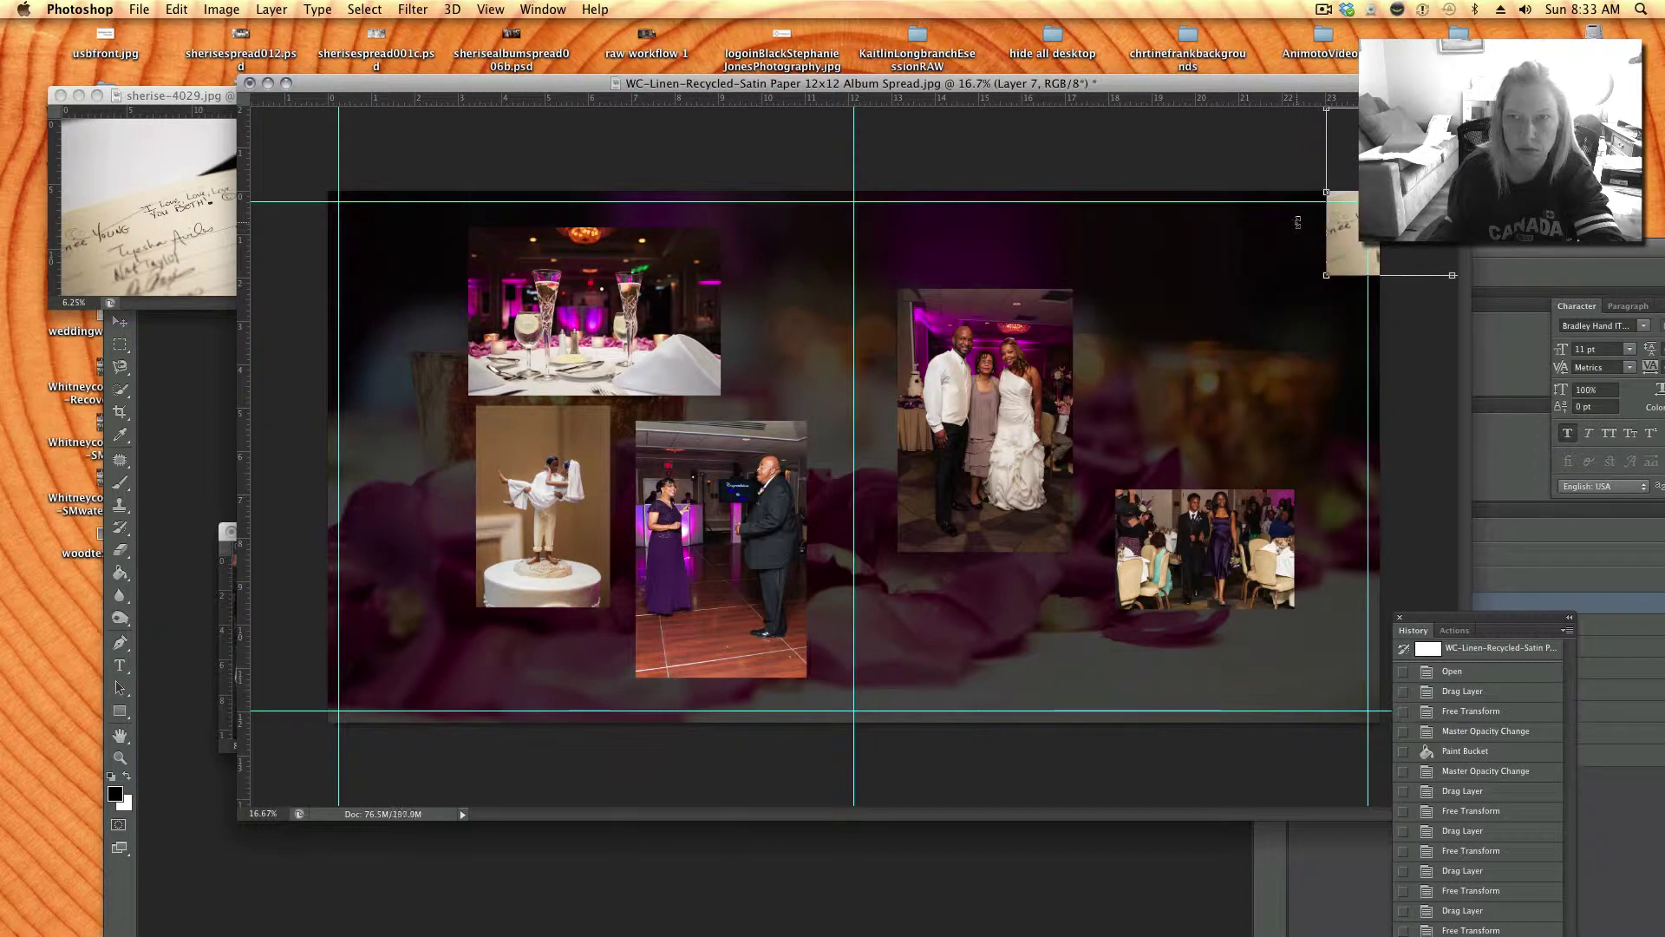
{"action": "left_click_drag", "start_coordinate": [1347, 160], "coordinate": [1146, 337]}
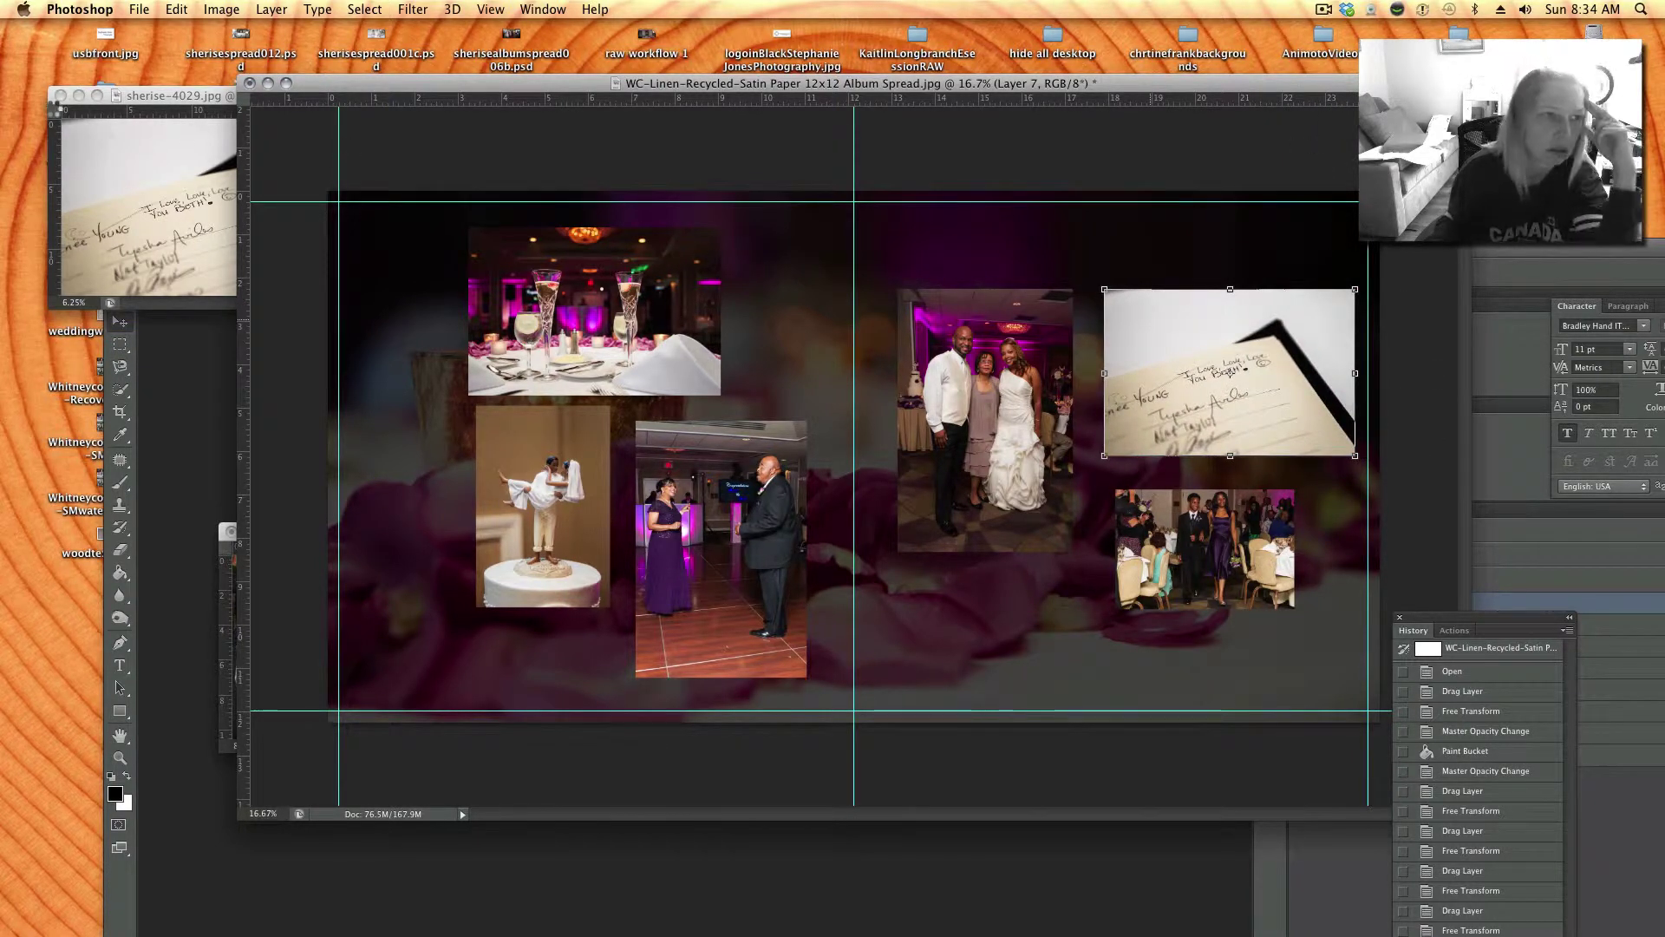
{"action": "key", "text": "Return"}
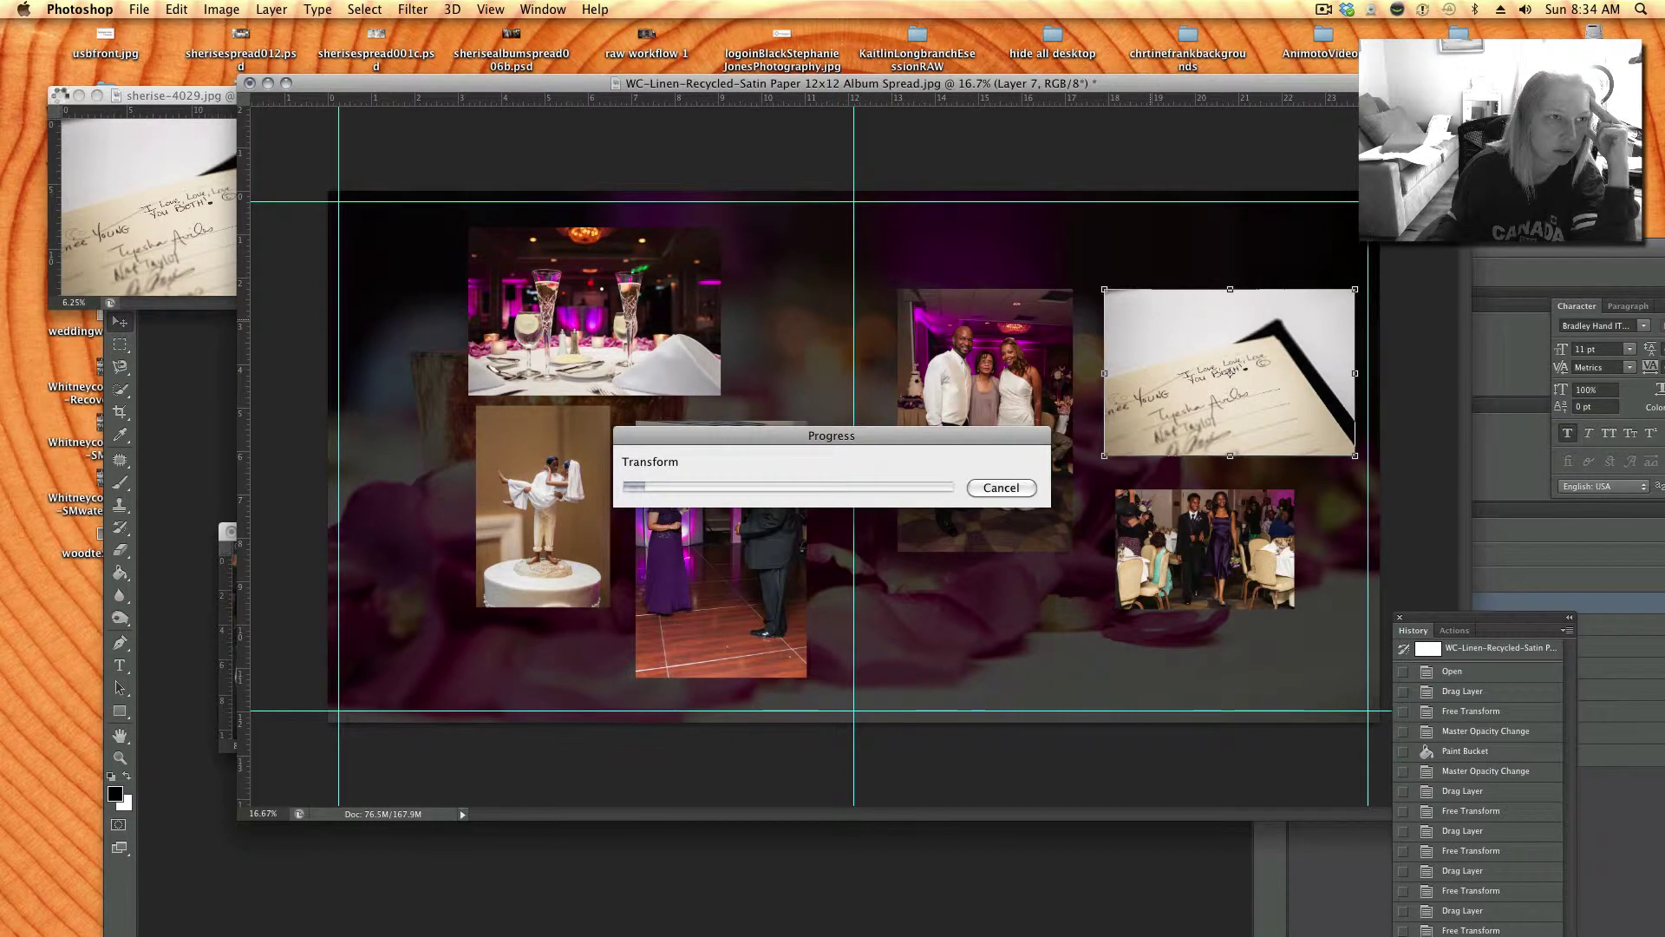
- Close the signature and unused guests source documents without saving
{"action": "left_click", "coordinate": [60, 100]}
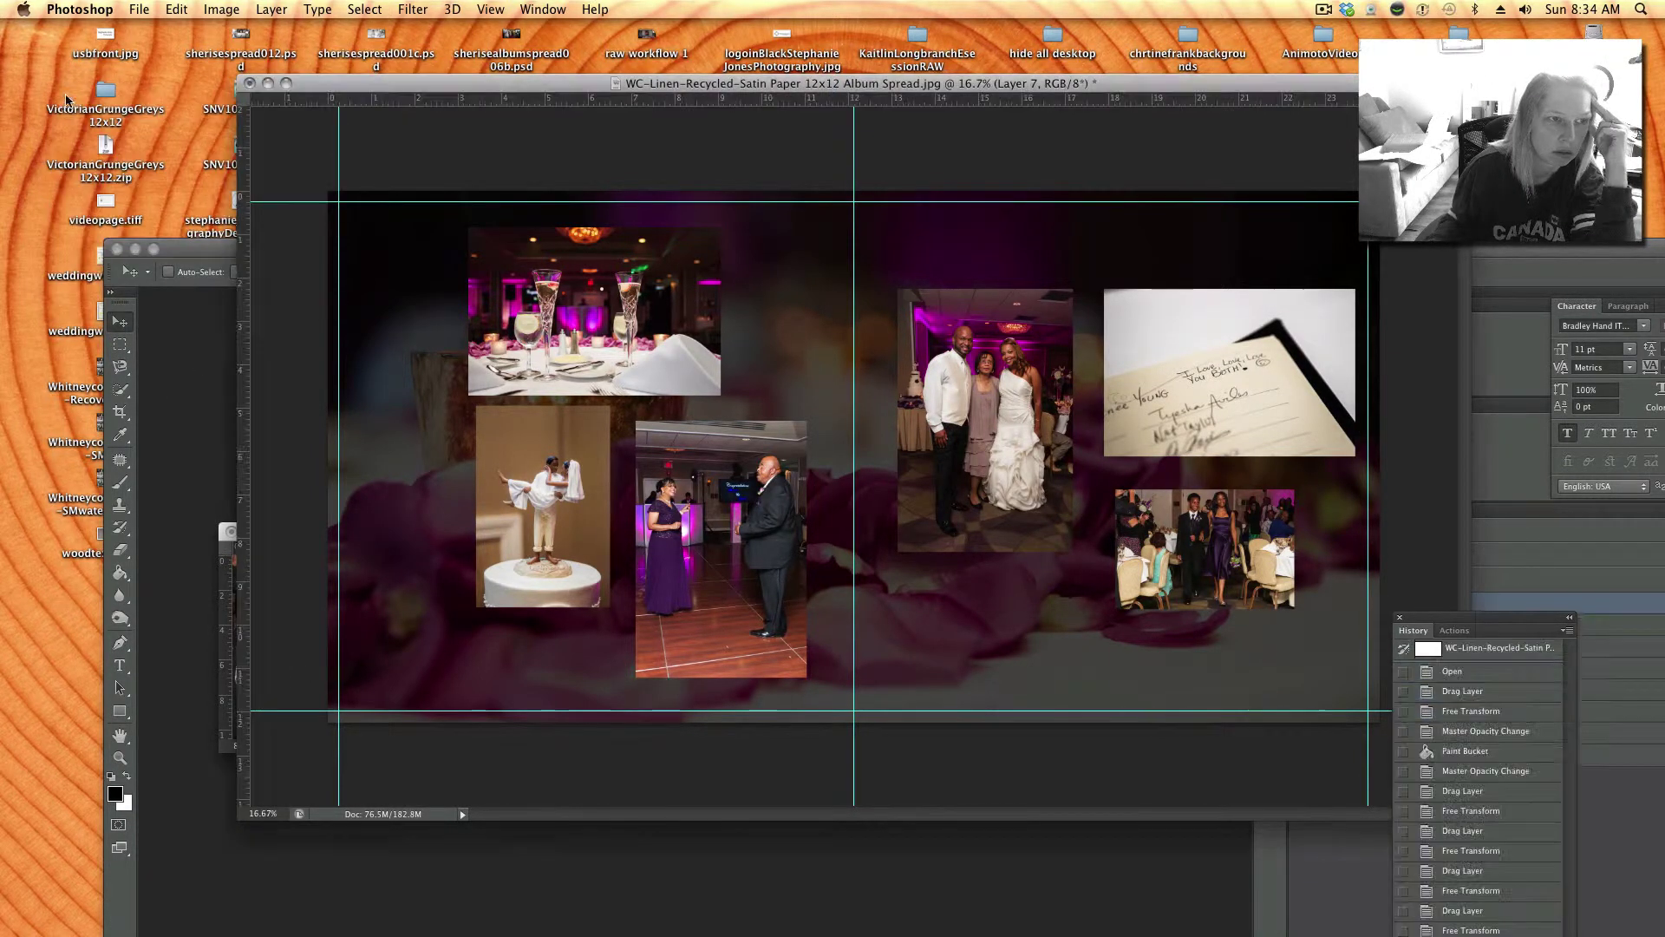
{"action": "left_click", "coordinate": [227, 607]}
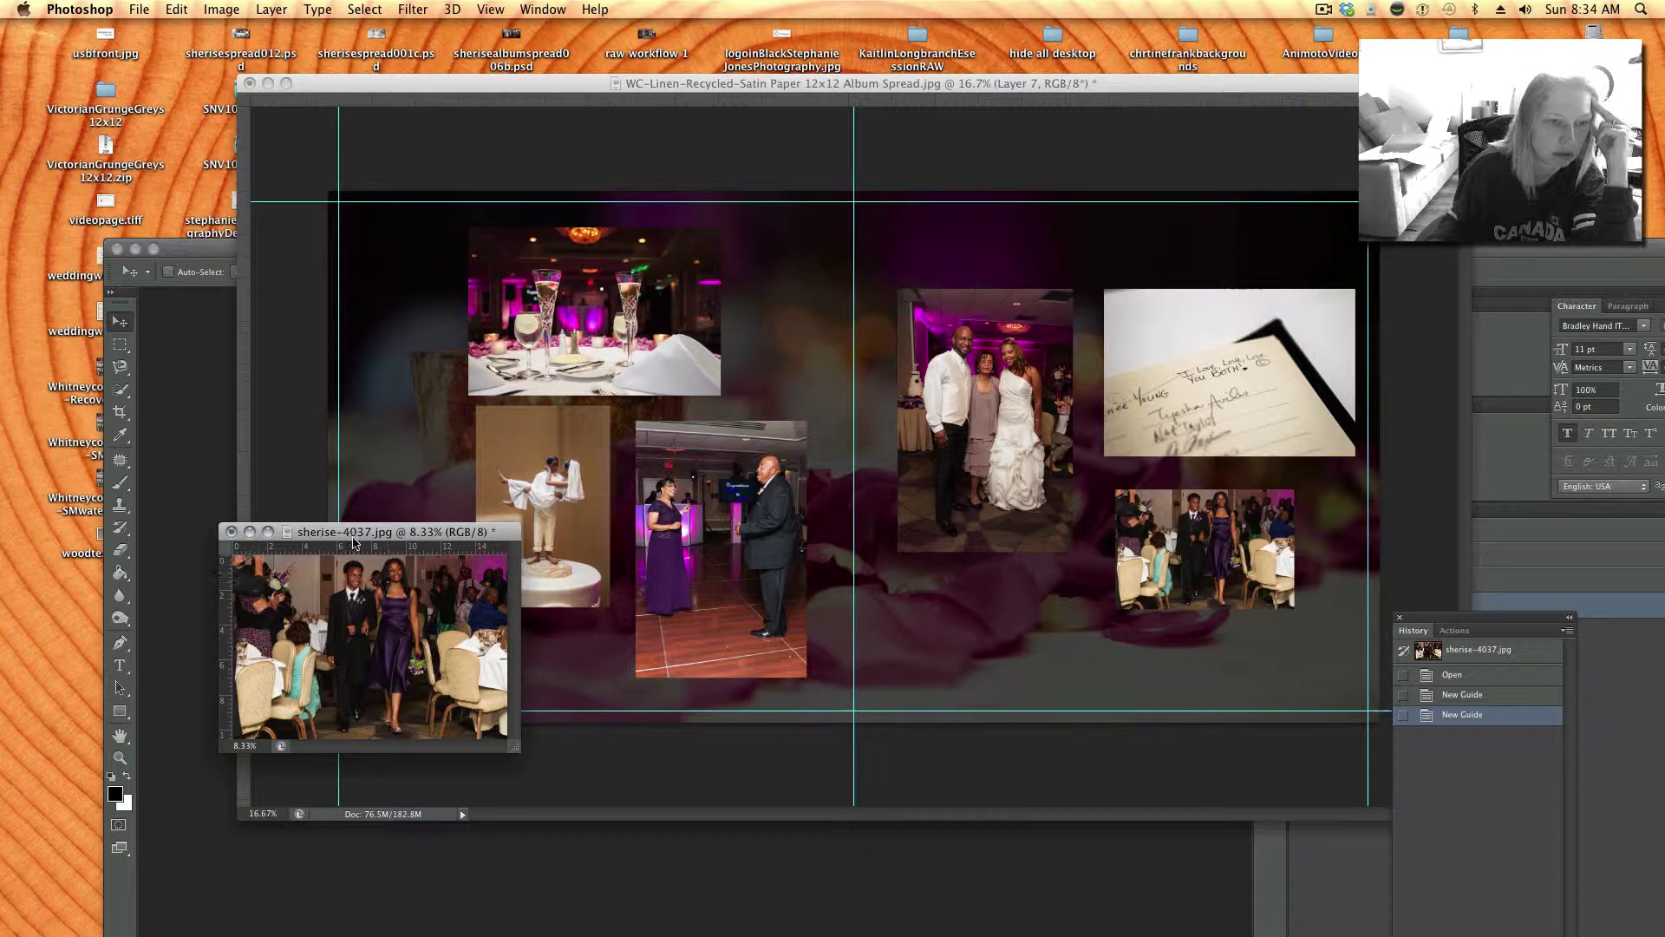
{"action": "left_click", "coordinate": [230, 535]}
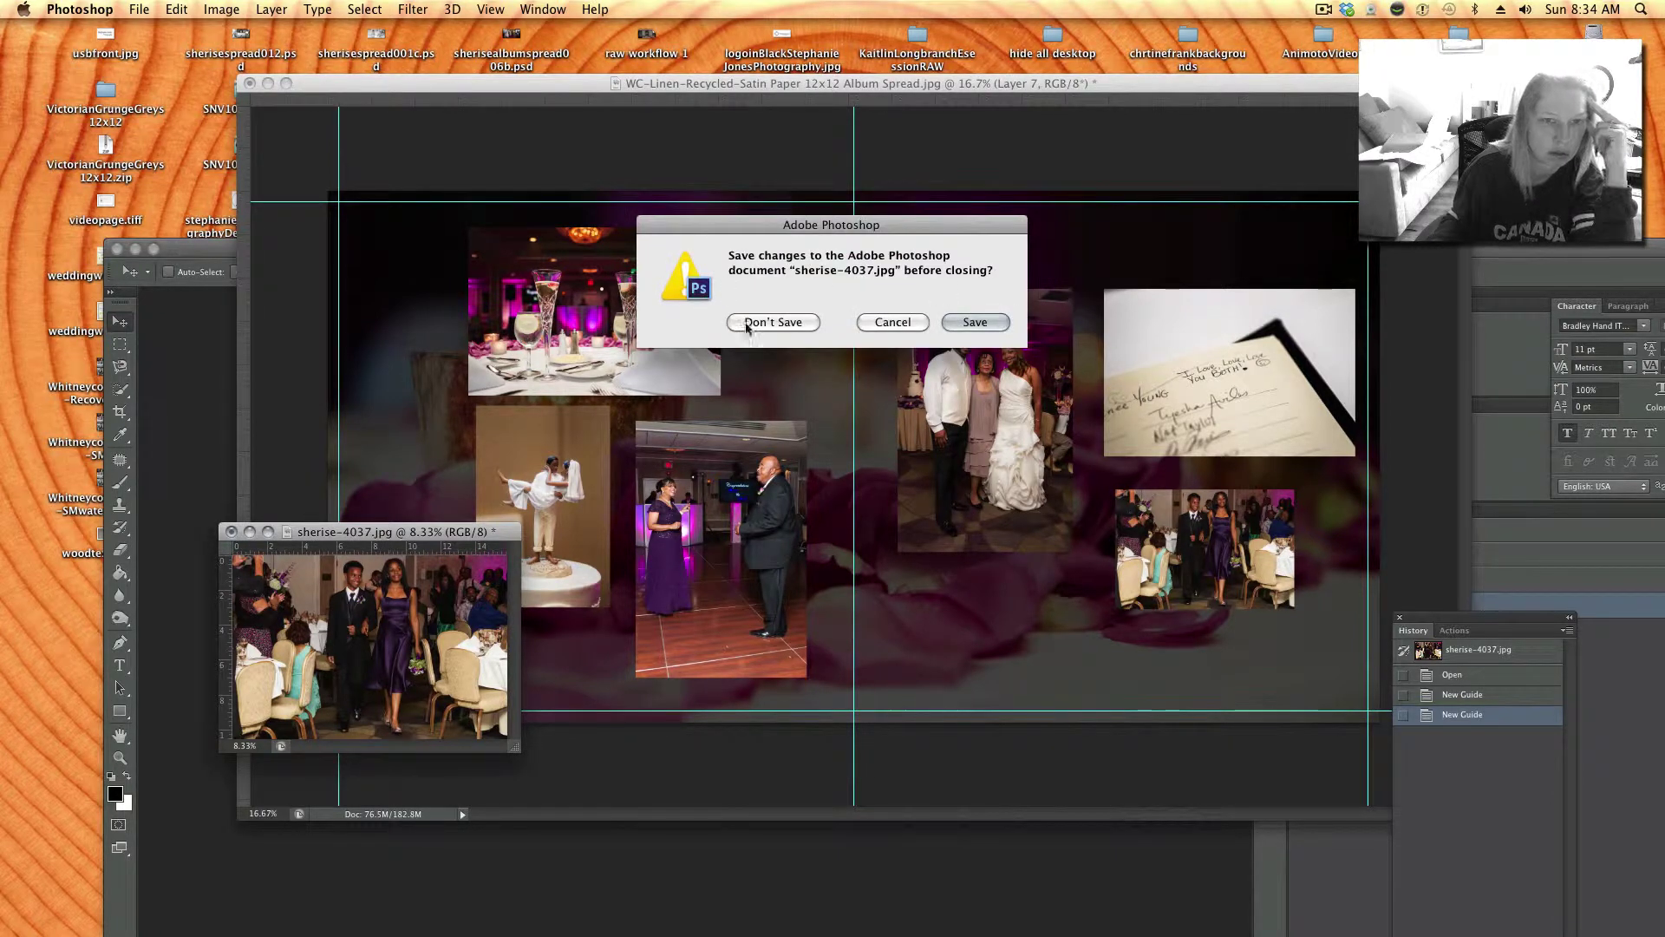
{"action": "left_click", "coordinate": [781, 329]}
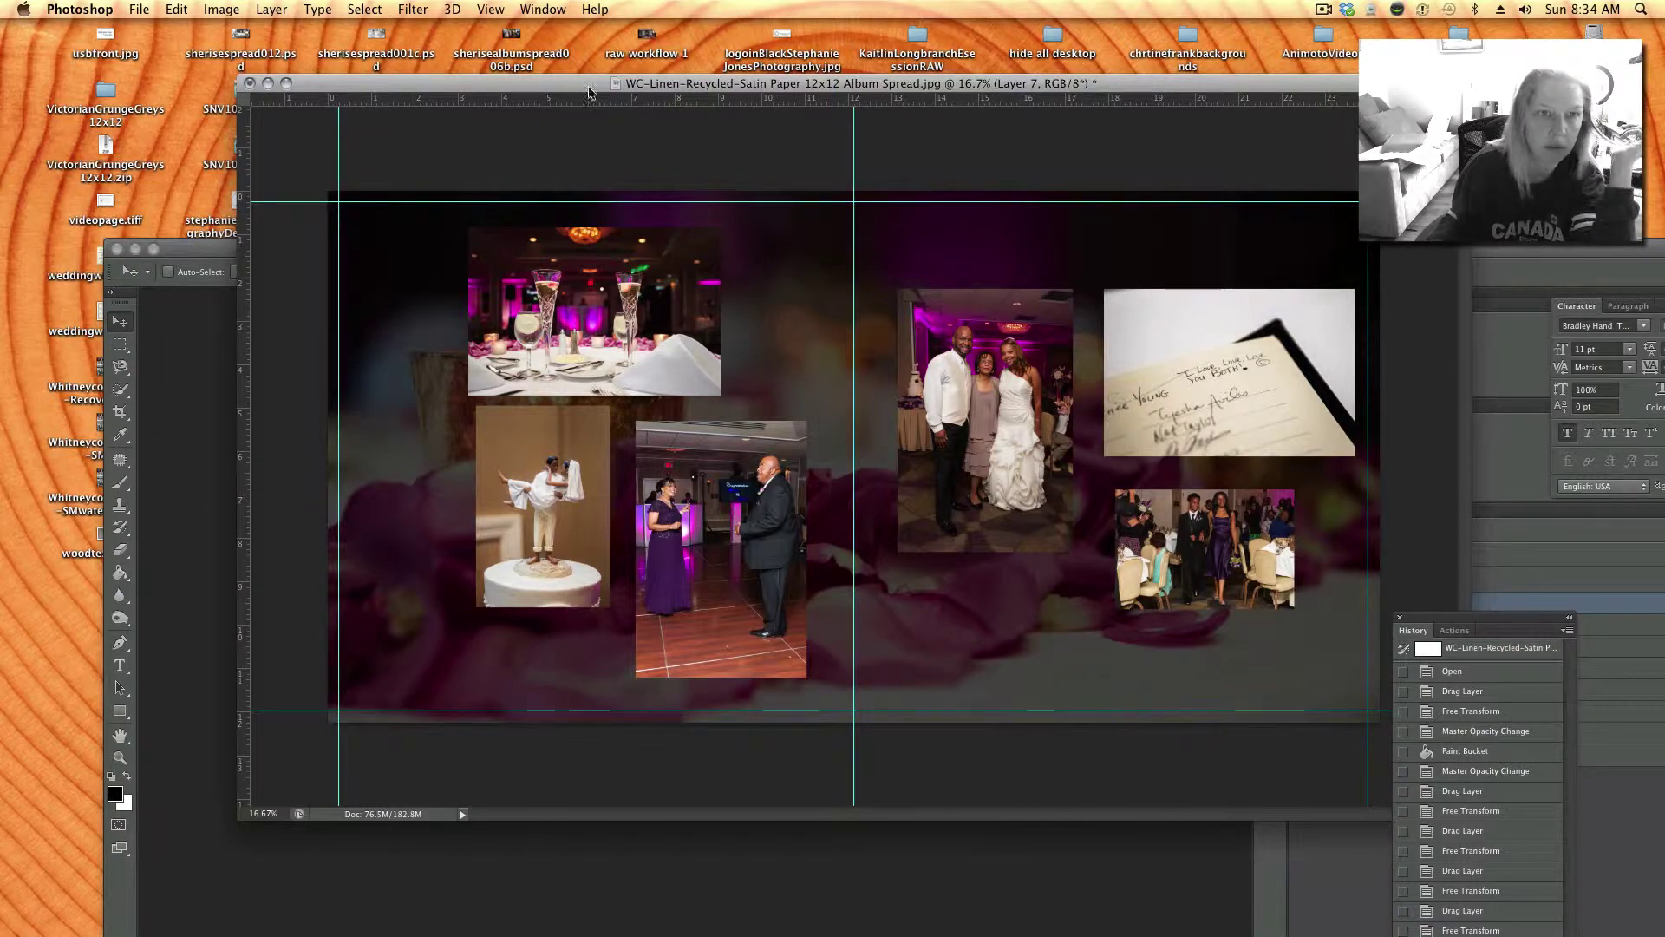
- Drag in the bride-and-groom dancing photo, scale it to about 28.6%, and place it near the centre fold
{"action": "left_click_drag", "start_coordinate": [589, 90], "coordinate": [783, 175]}
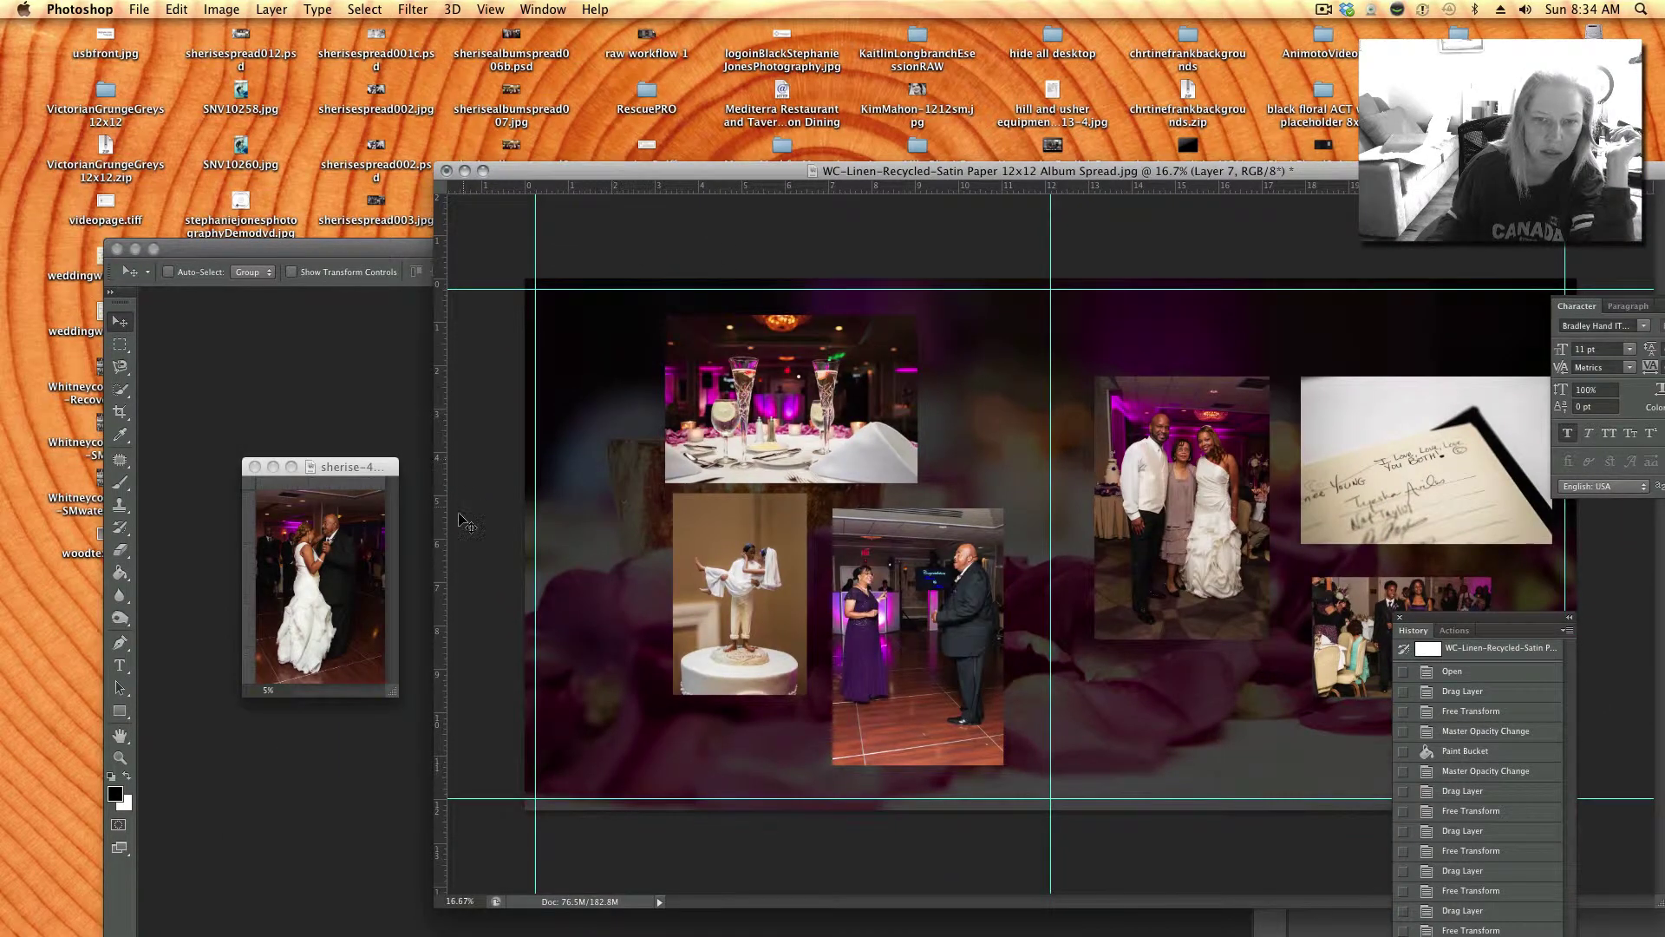
{"action": "left_click_drag", "start_coordinate": [344, 552], "coordinate": [1250, 455]}
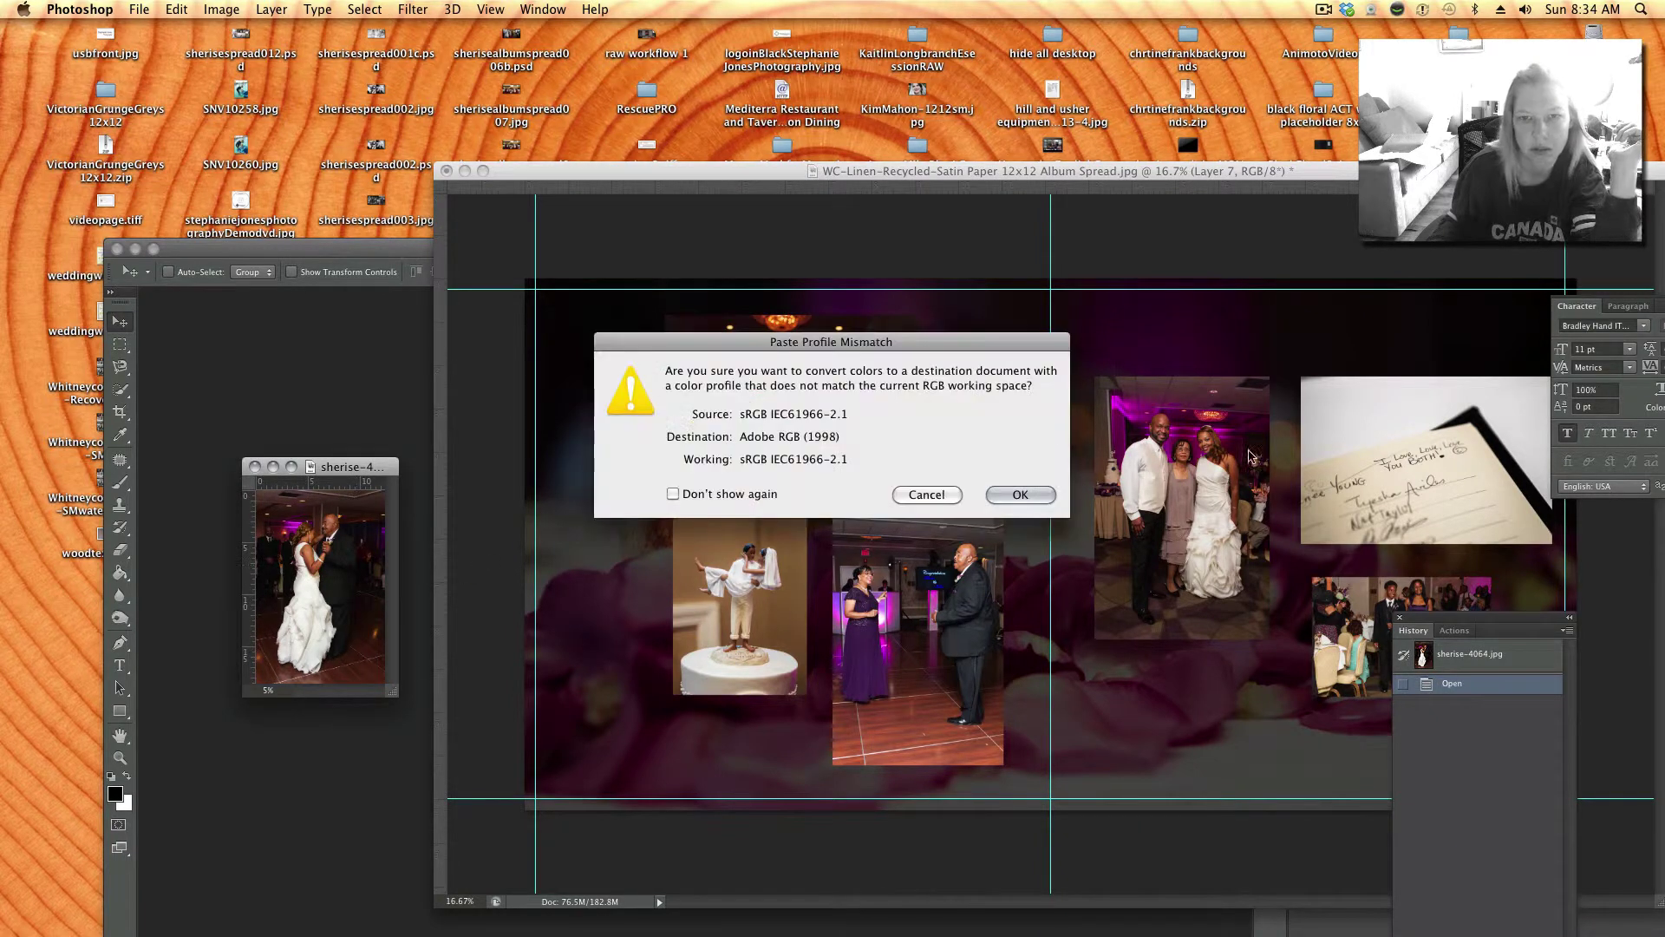
{"action": "left_click", "coordinate": [998, 497]}
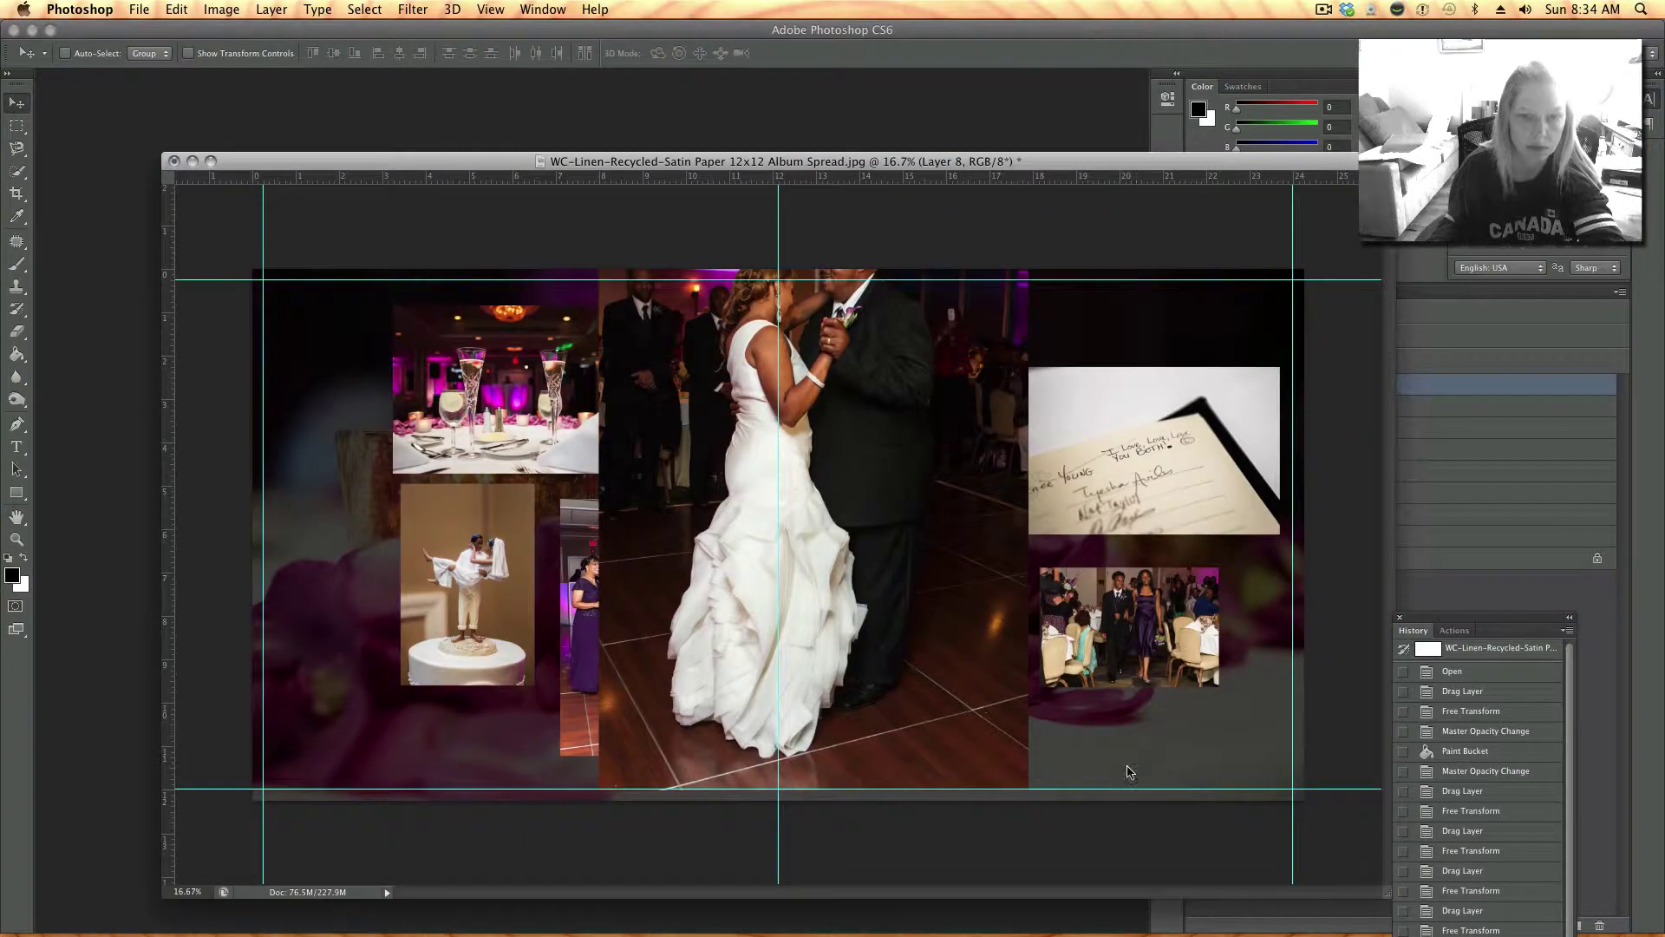
{"action": "key", "text": "ctrl+t"}
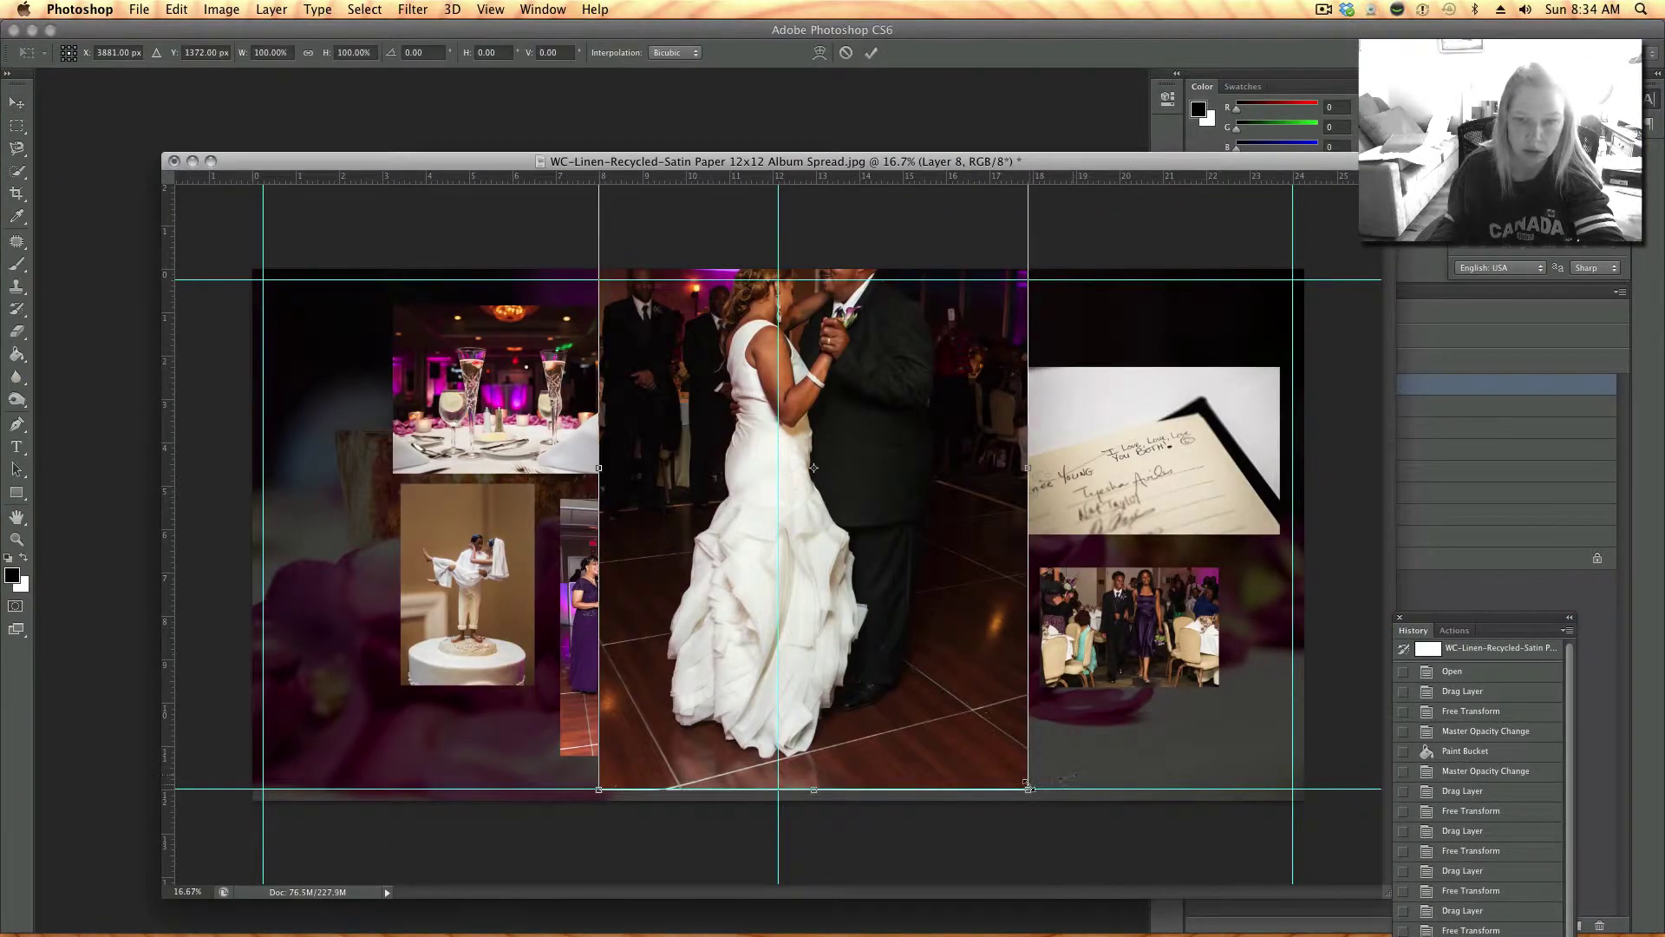
{"action": "left_click_drag", "start_coordinate": [1028, 788], "coordinate": [952, 630]}
{"action": "left_click_drag", "start_coordinate": [985, 495], "coordinate": [865, 646]}
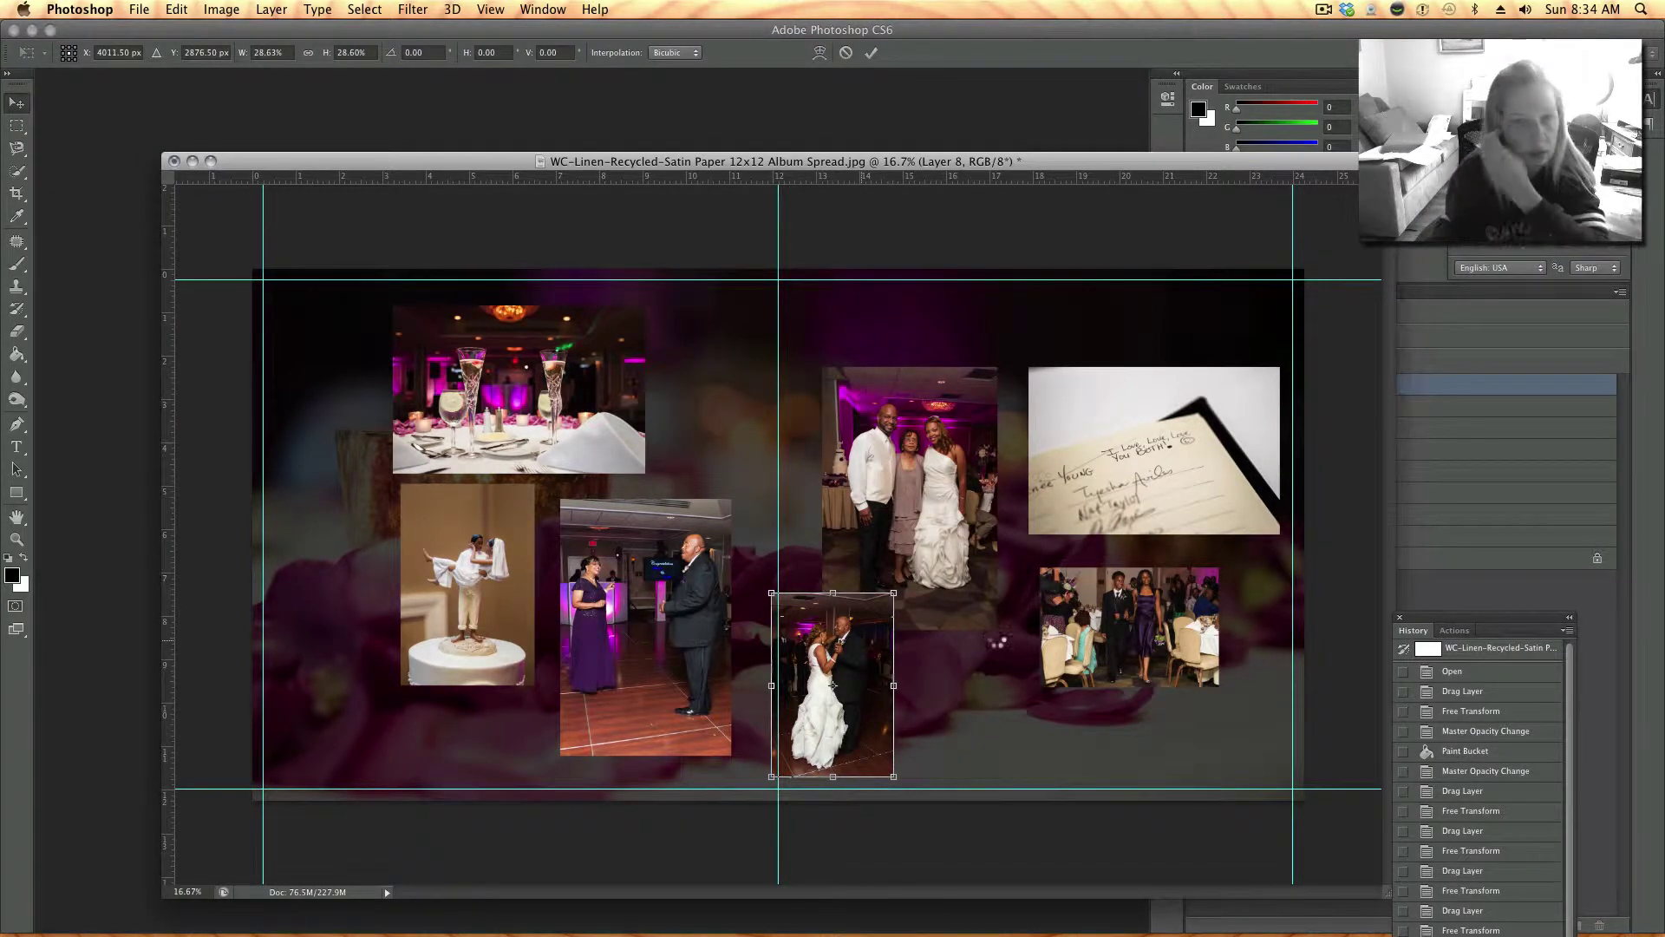
{"action": "key", "text": "Return"}
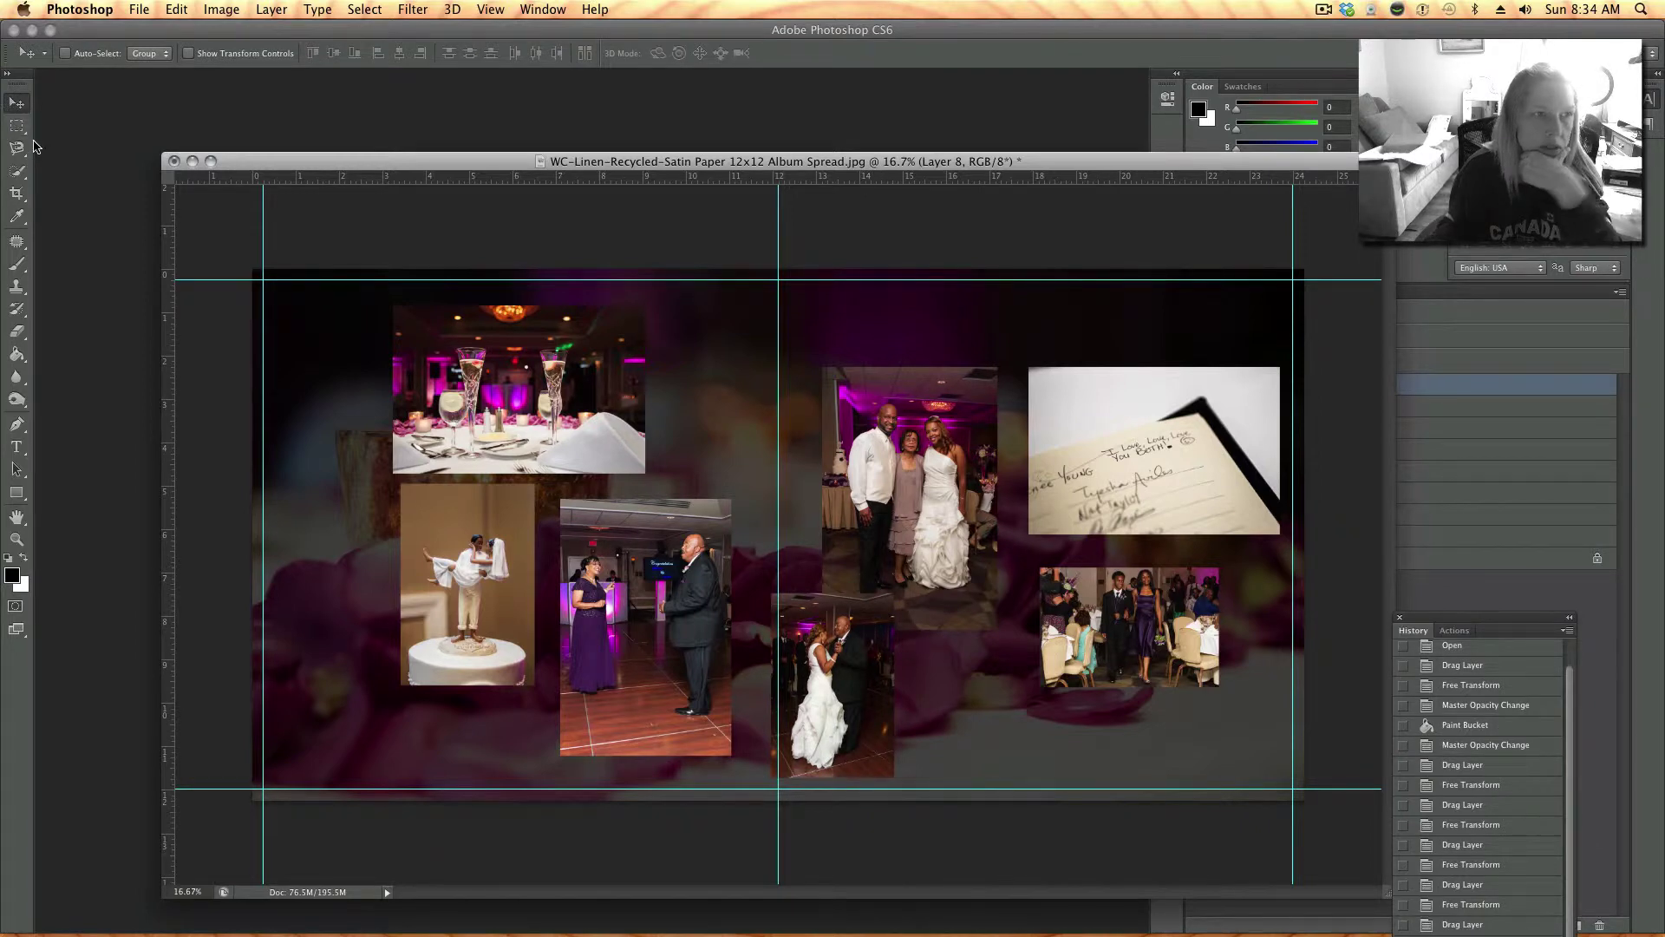
- Trim Layer 6's wedding-party photo by selecting the area to keep, inverting, and cutting the edges
{"action": "left_click", "coordinate": [17, 126]}
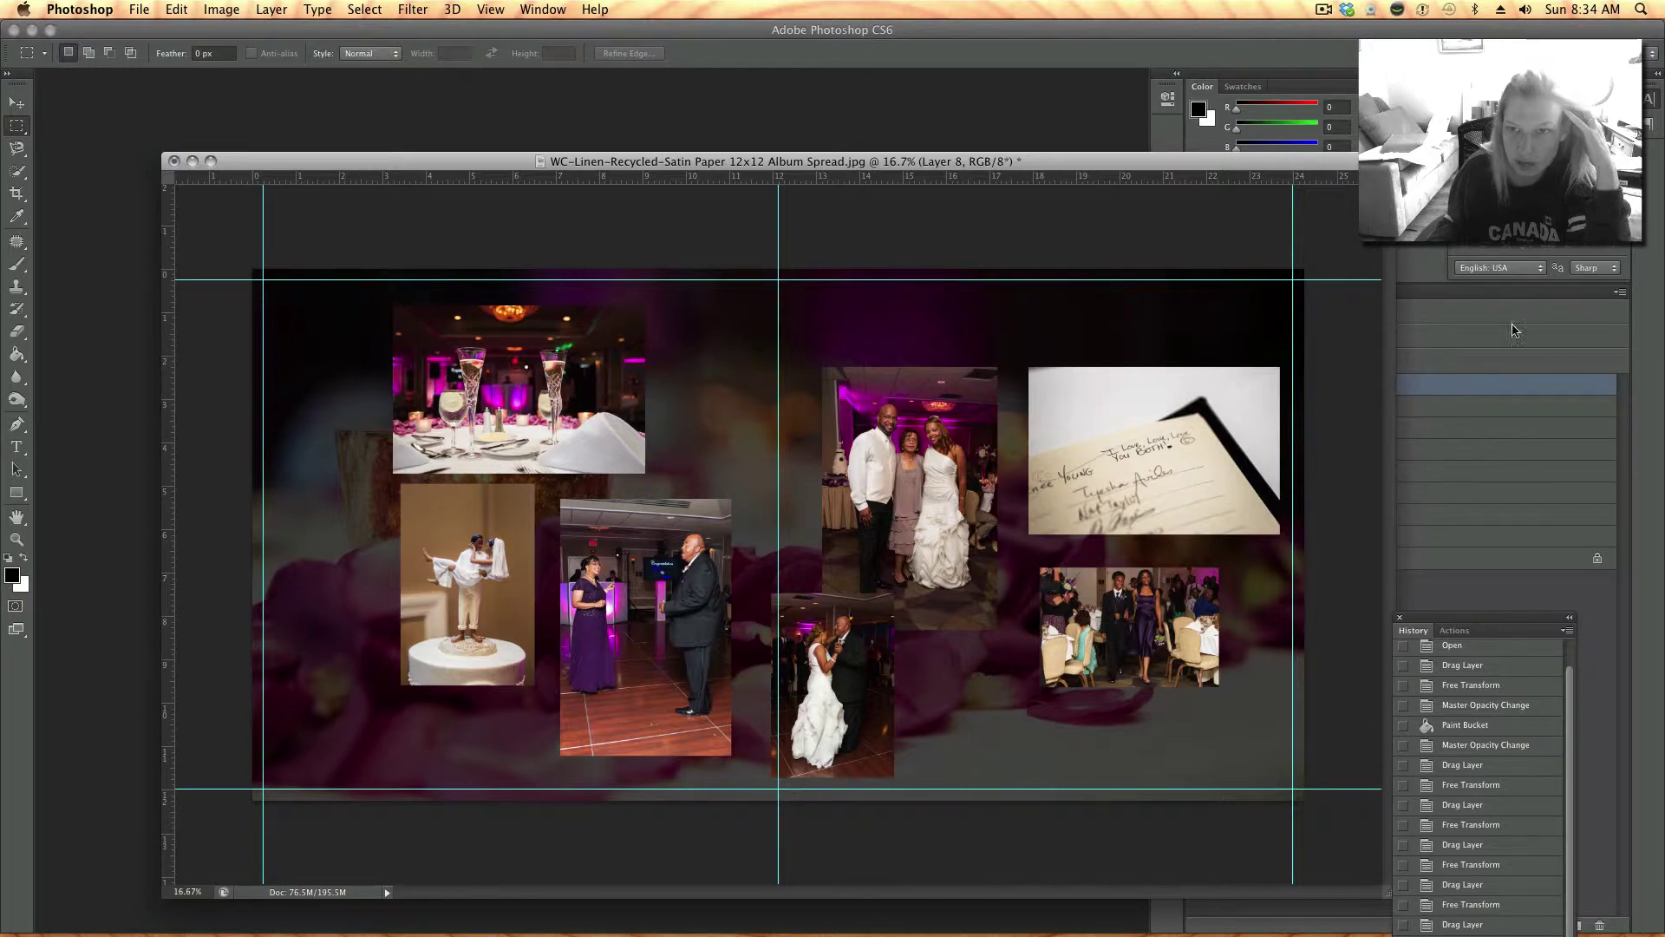
{"action": "left_click_drag", "start_coordinate": [1324, 164], "coordinate": [1143, 134]}
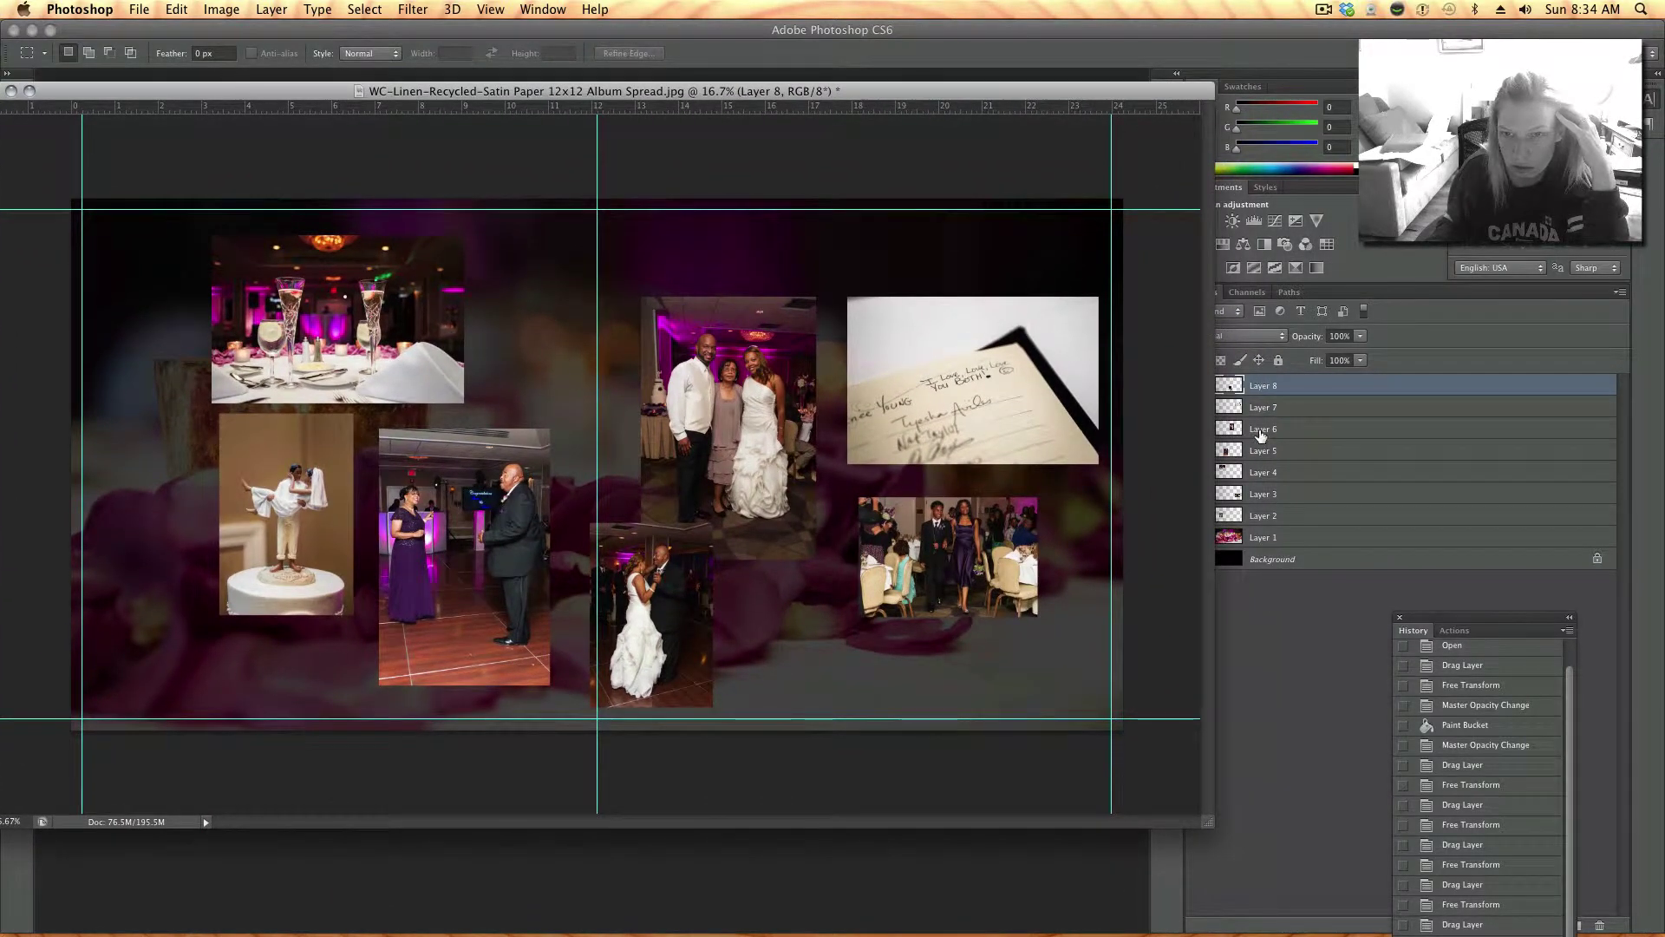
{"action": "left_click", "coordinate": [1261, 430]}
{"action": "key", "text": "super+t"}
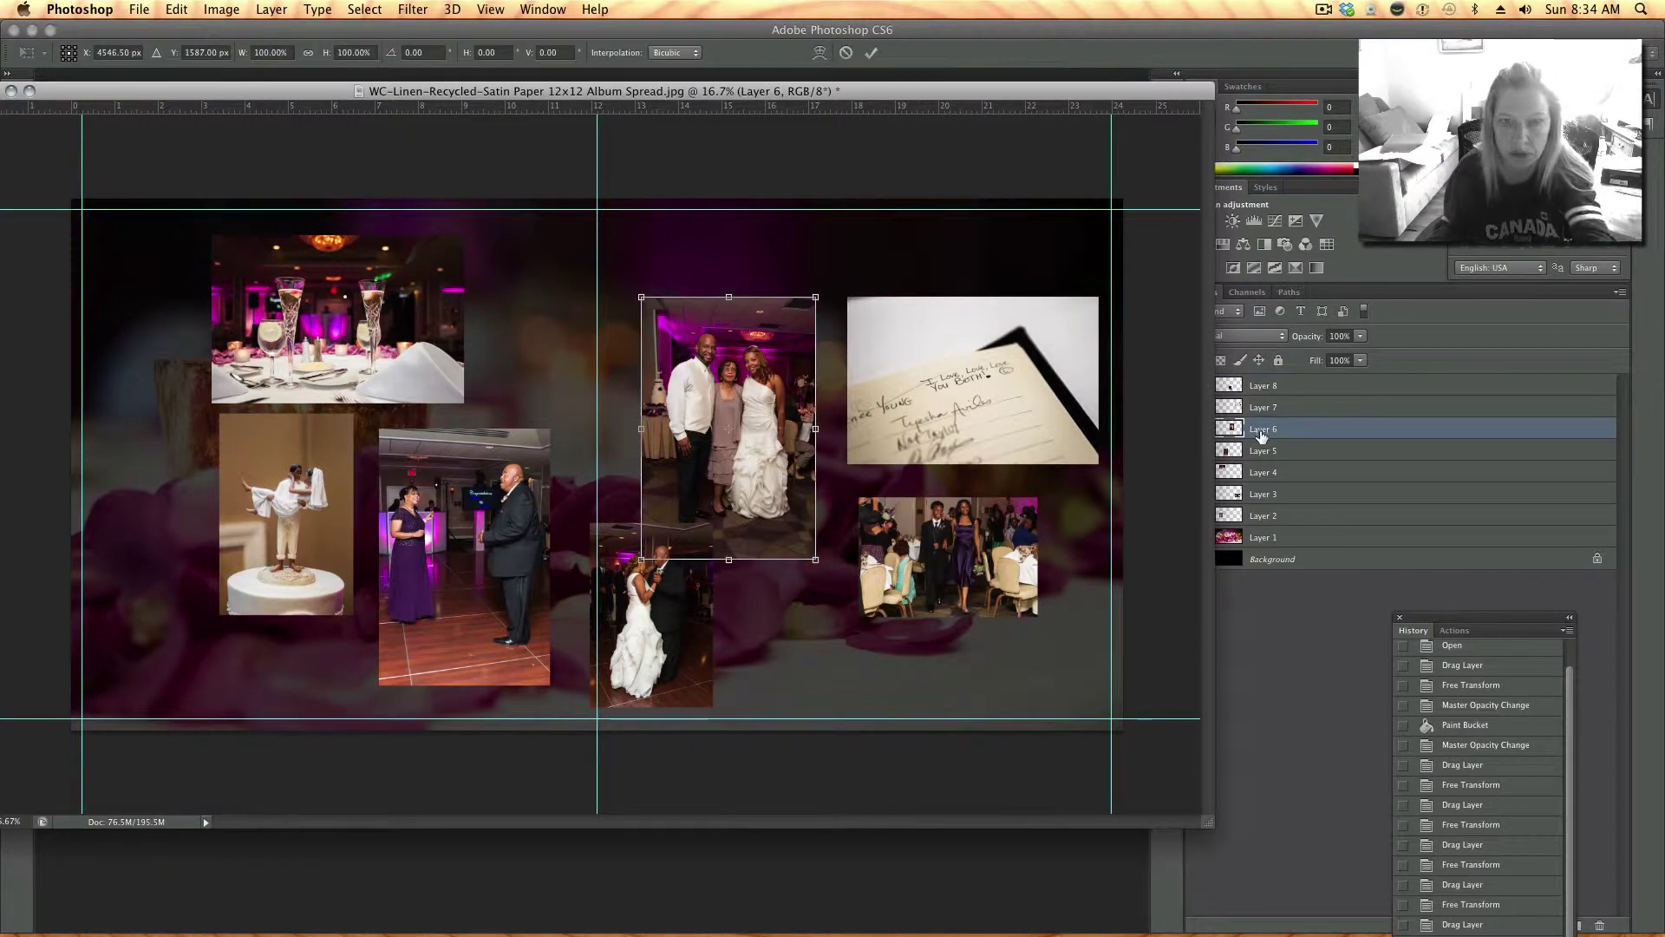
{"action": "key", "text": "Escape"}
{"action": "key", "text": "super+equal"}
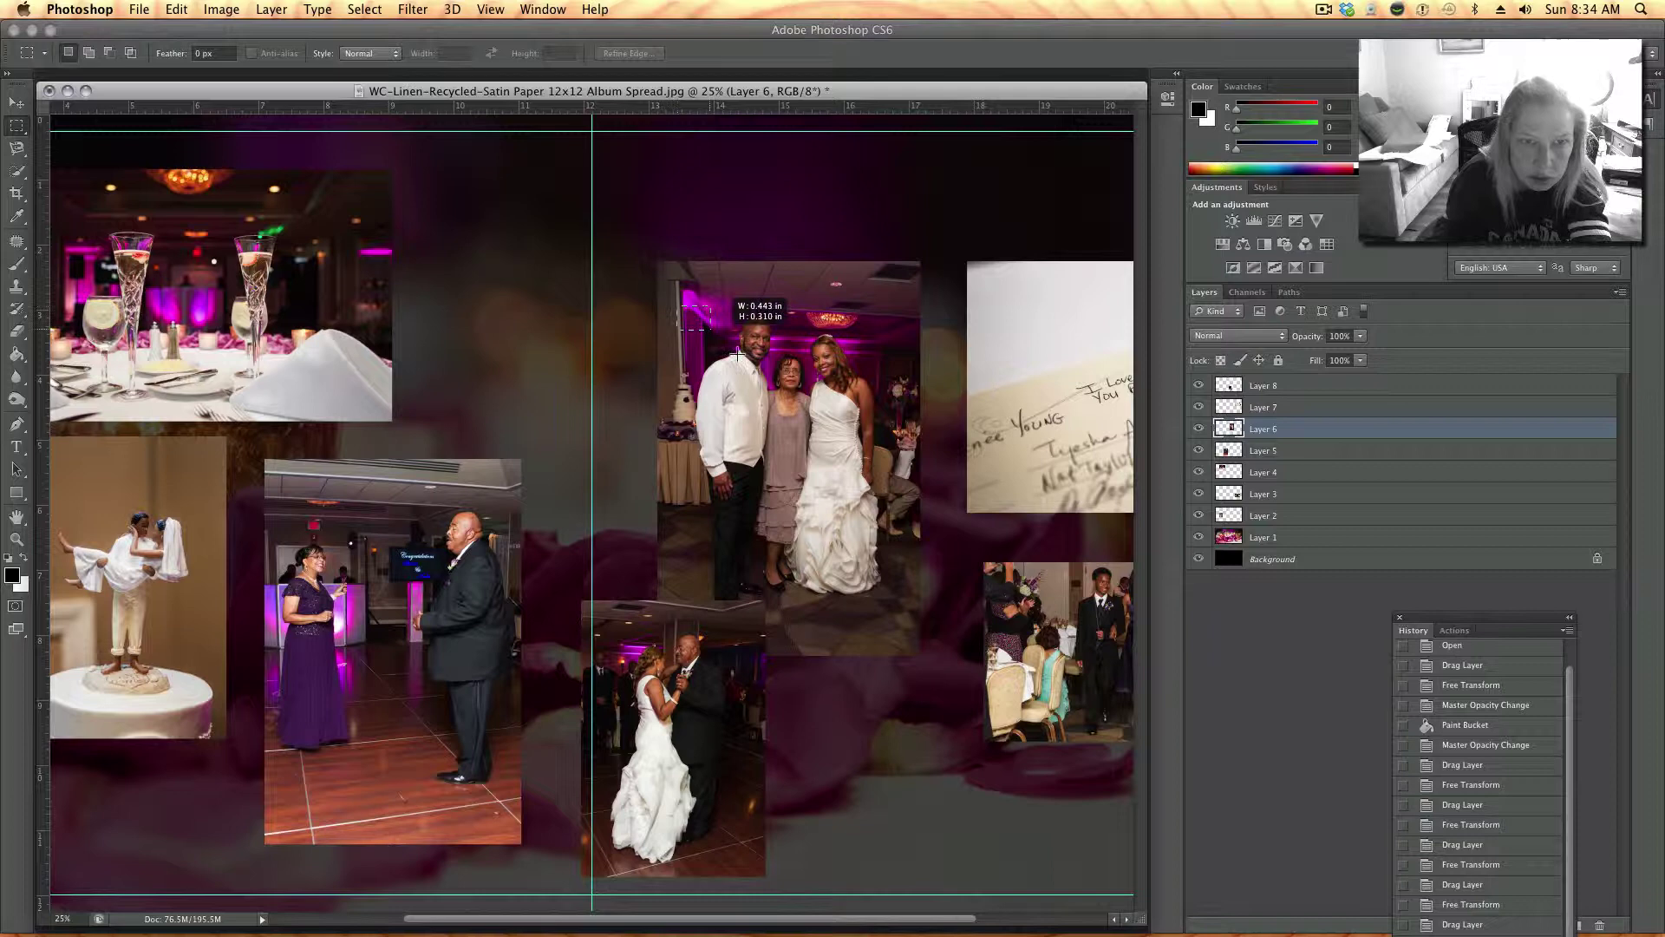
{"action": "left_click_drag", "start_coordinate": [737, 354], "coordinate": [889, 503]}
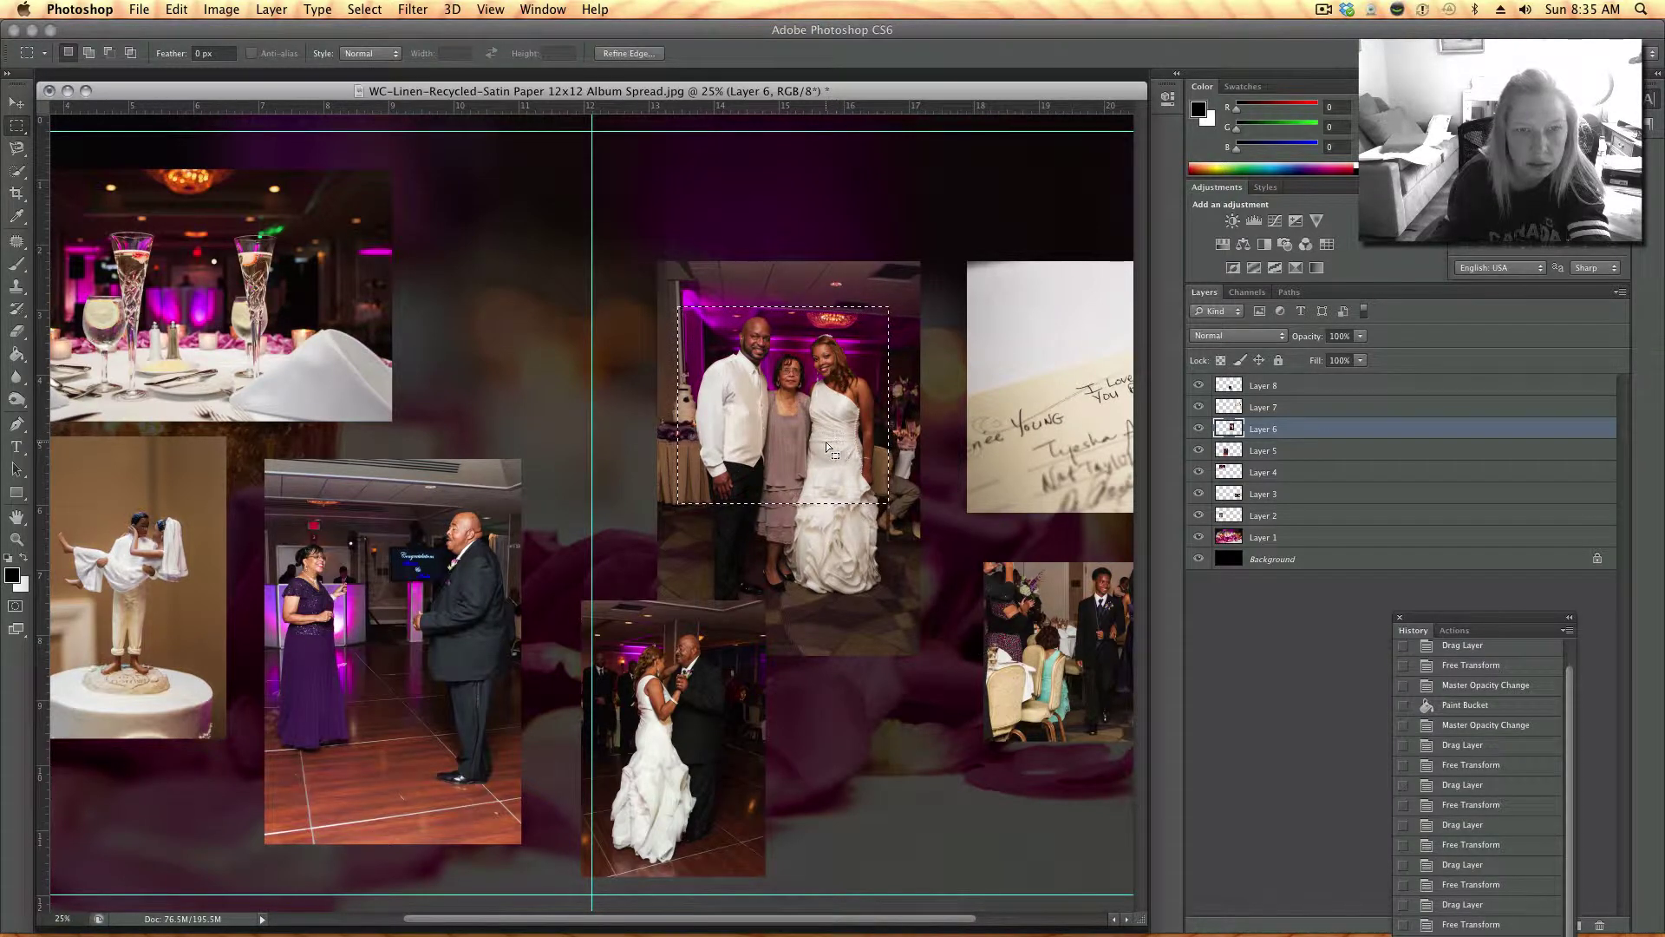
{"action": "left_click_drag", "start_coordinate": [825, 440], "coordinate": [834, 440]}
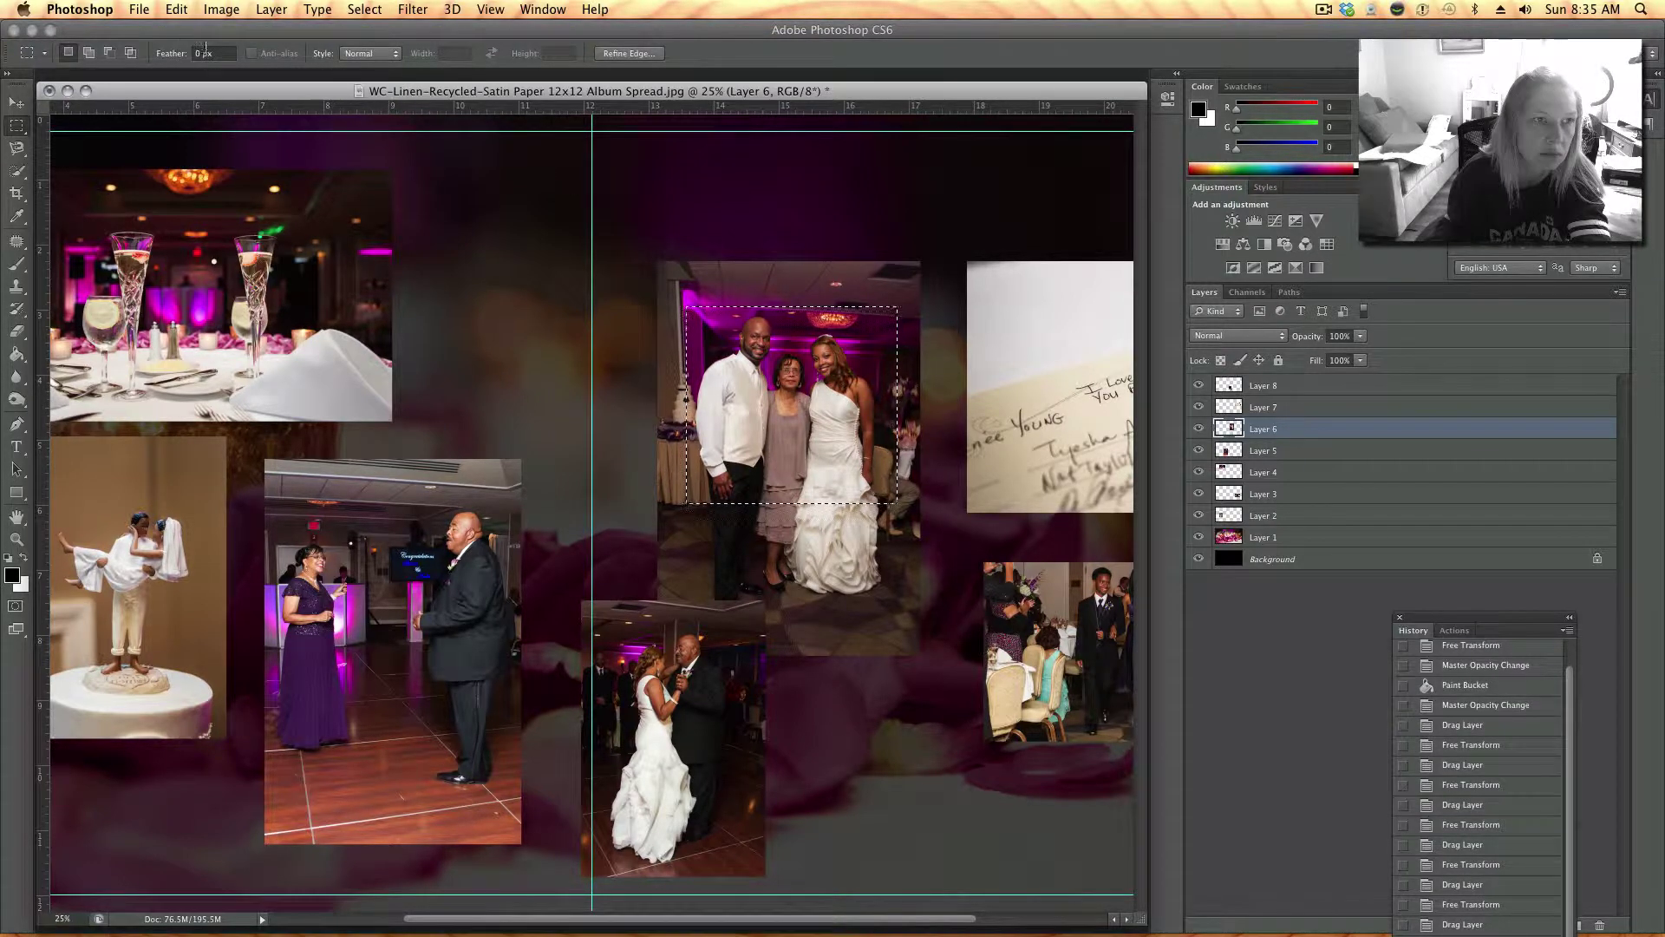
{"action": "left_click", "coordinate": [374, 11]}
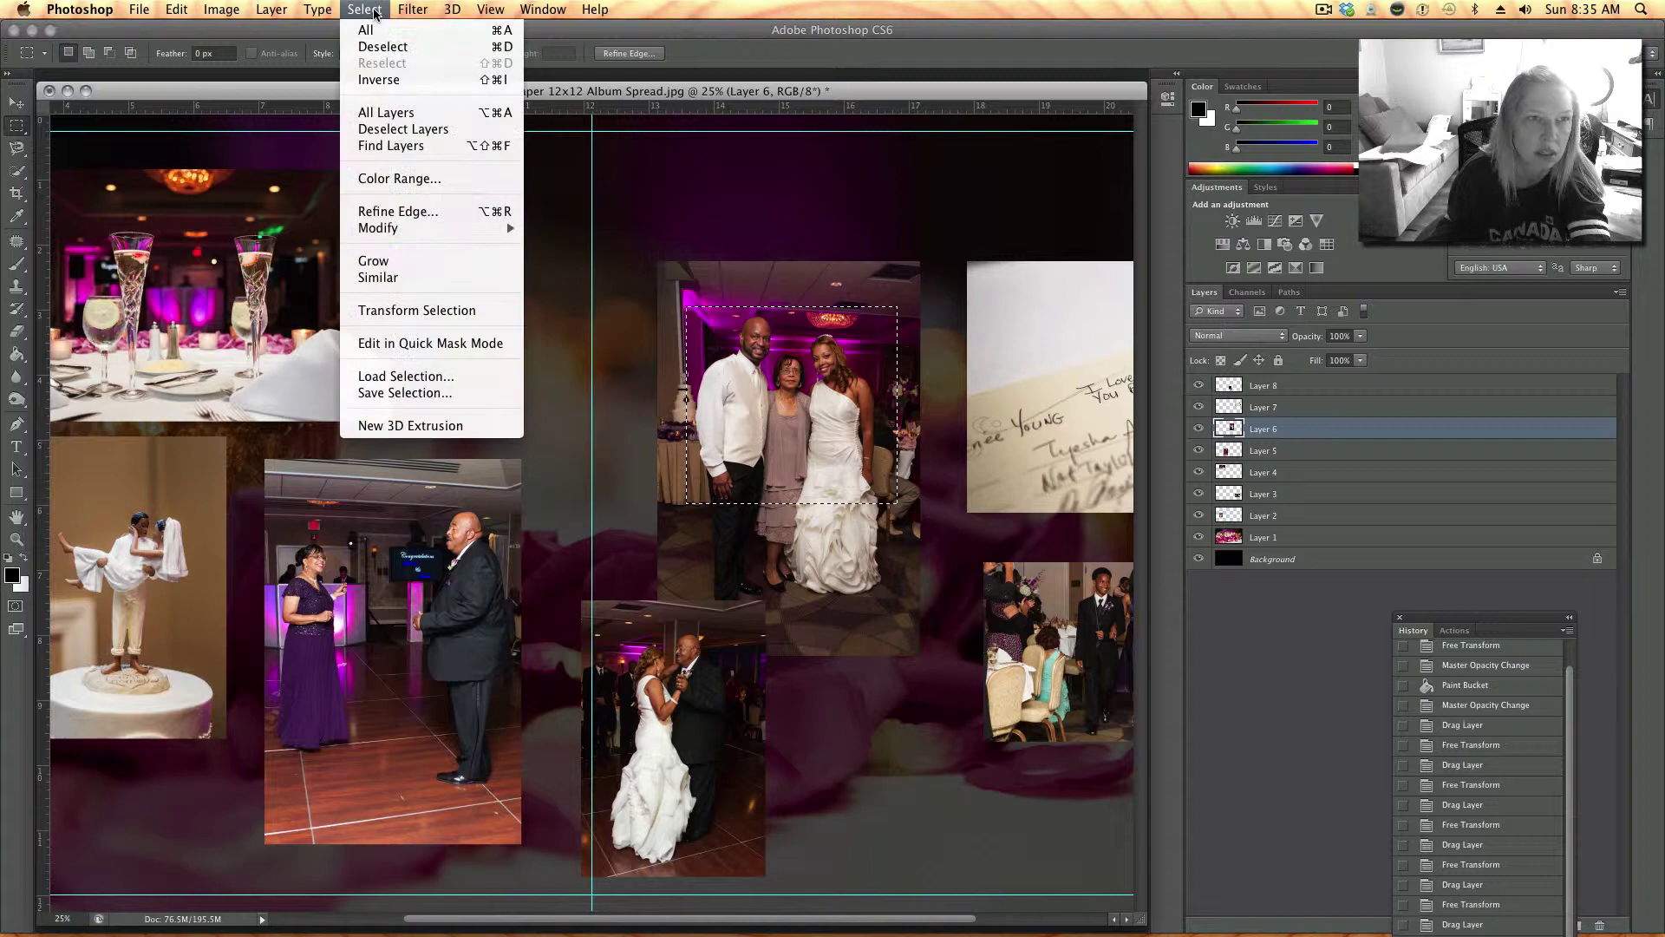
{"action": "left_click", "coordinate": [408, 82]}
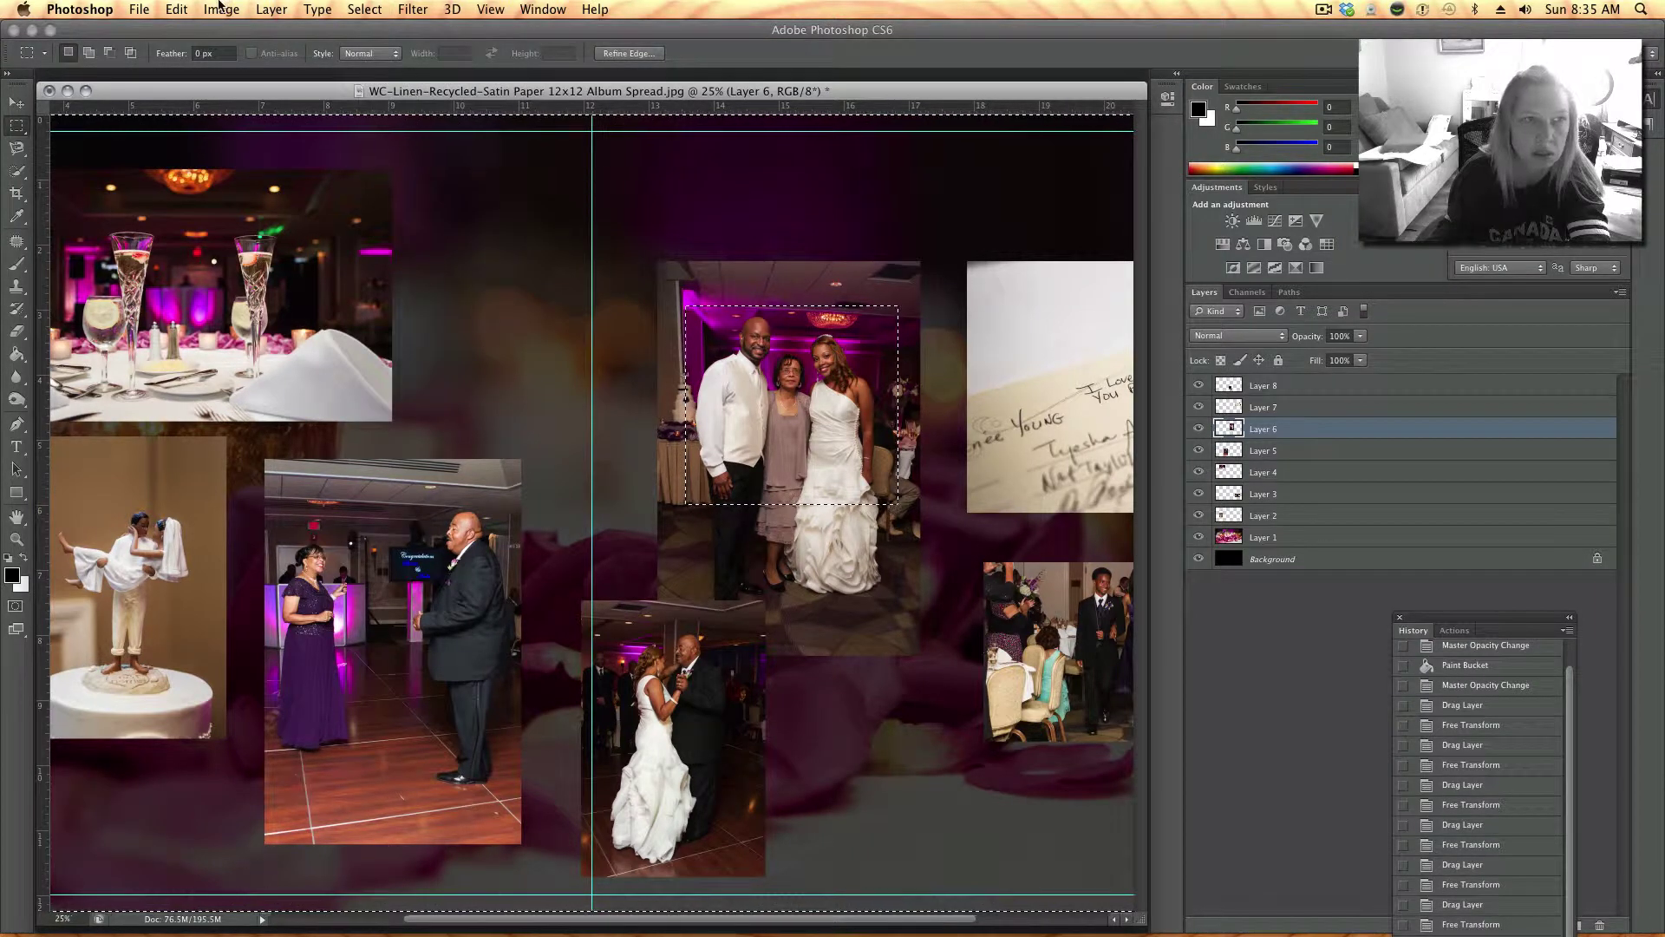
{"action": "left_click", "coordinate": [180, 11]}
{"action": "left_click", "coordinate": [196, 129]}
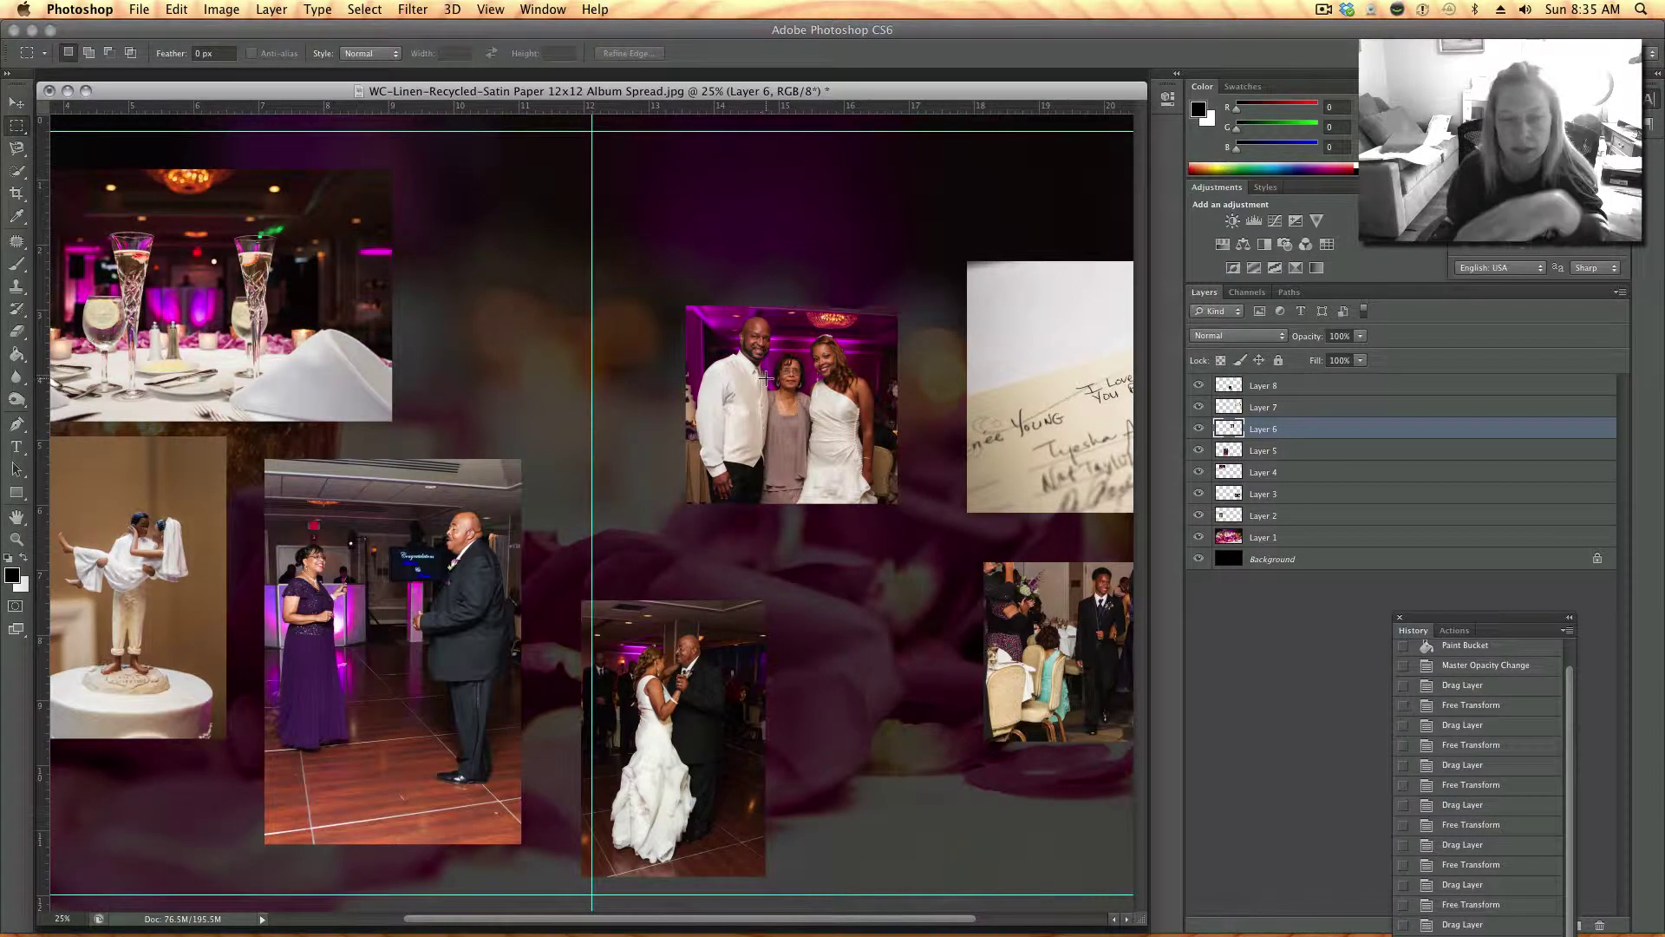
- Trim Layer 3's guests-walking photo by selecting the kept area, inverting, and deleting the side strips
{"action": "left_click_drag", "start_coordinate": [903, 89], "coordinate": [1023, 90]}
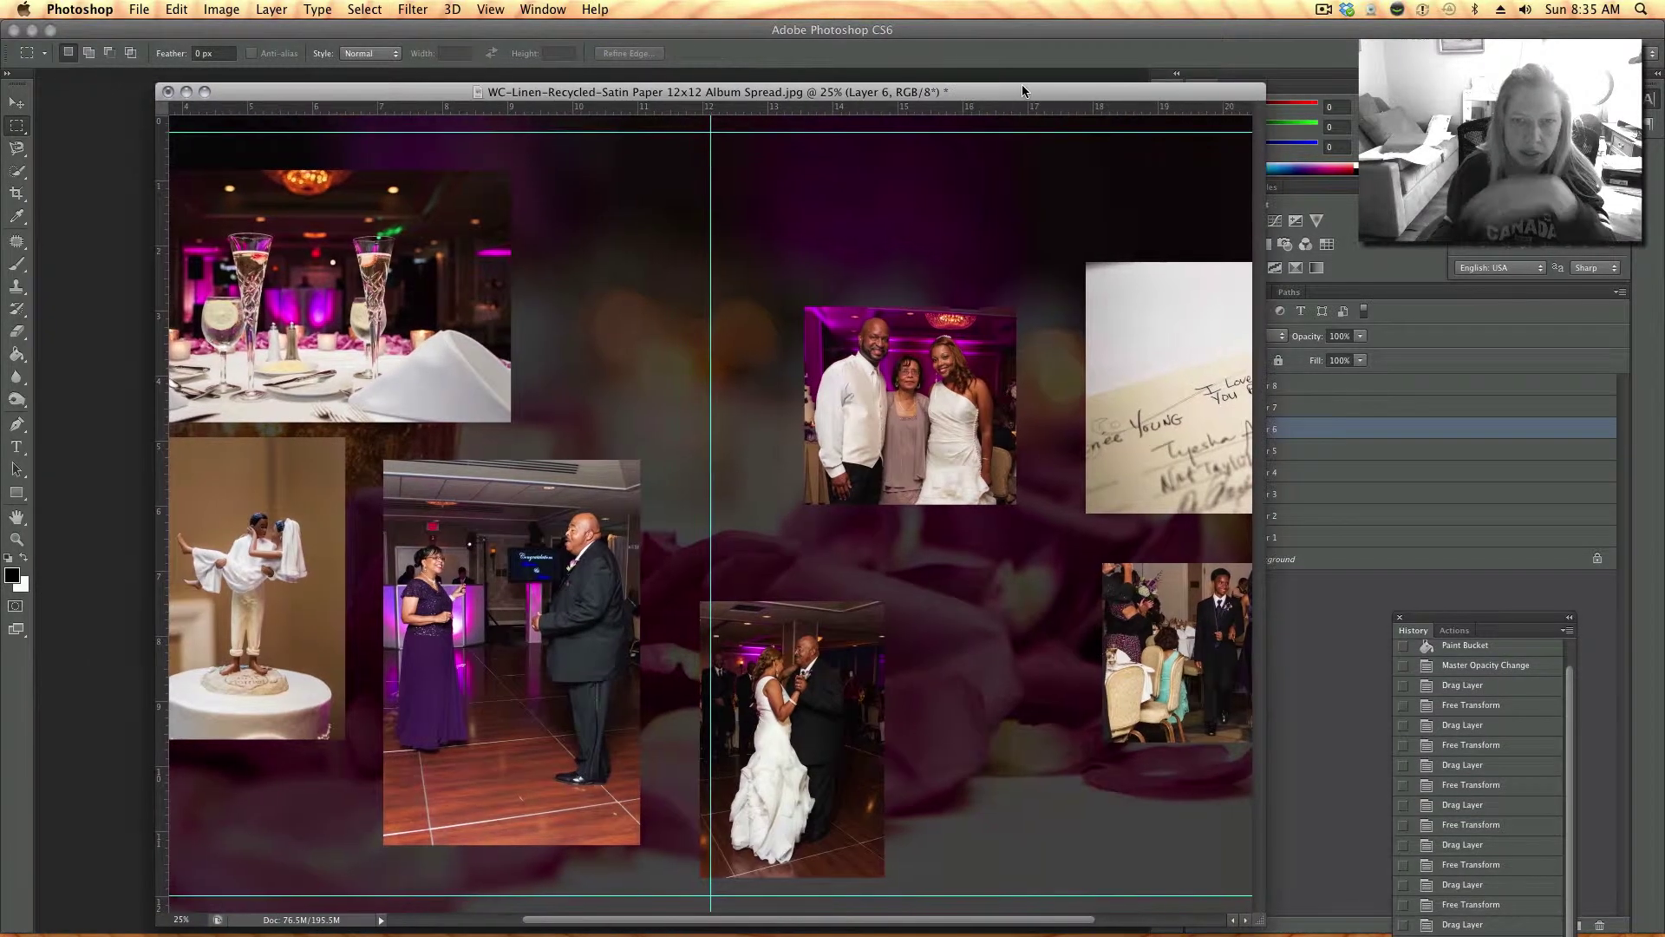
{"action": "key", "text": "super+minus"}
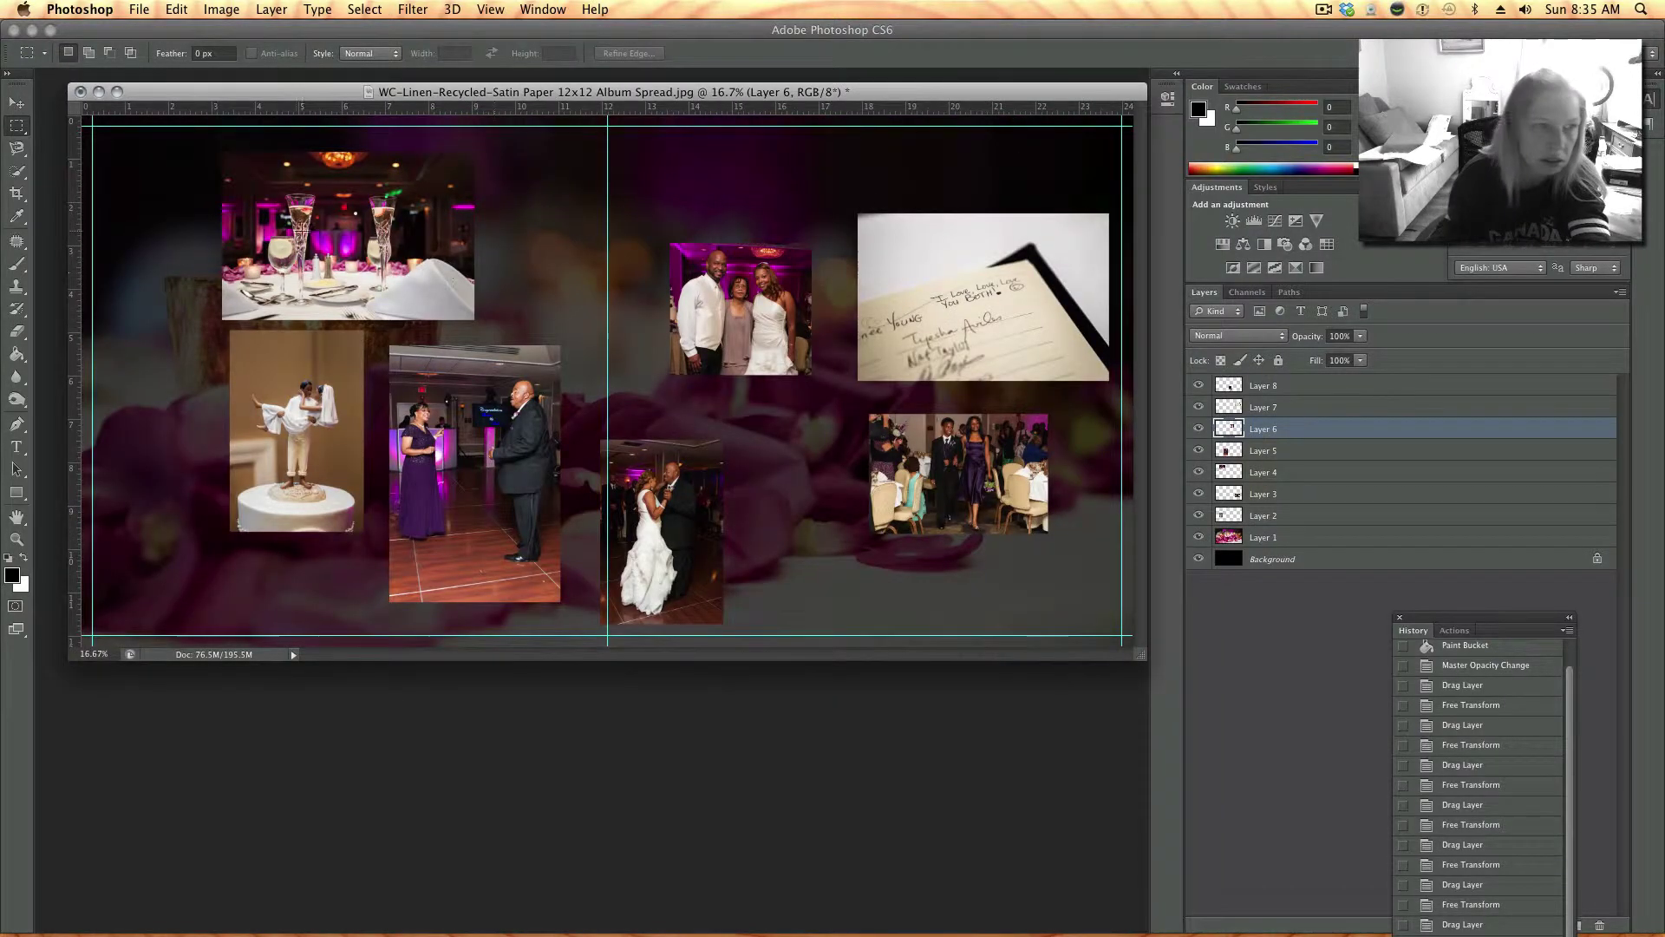
{"action": "left_click", "coordinate": [26, 105]}
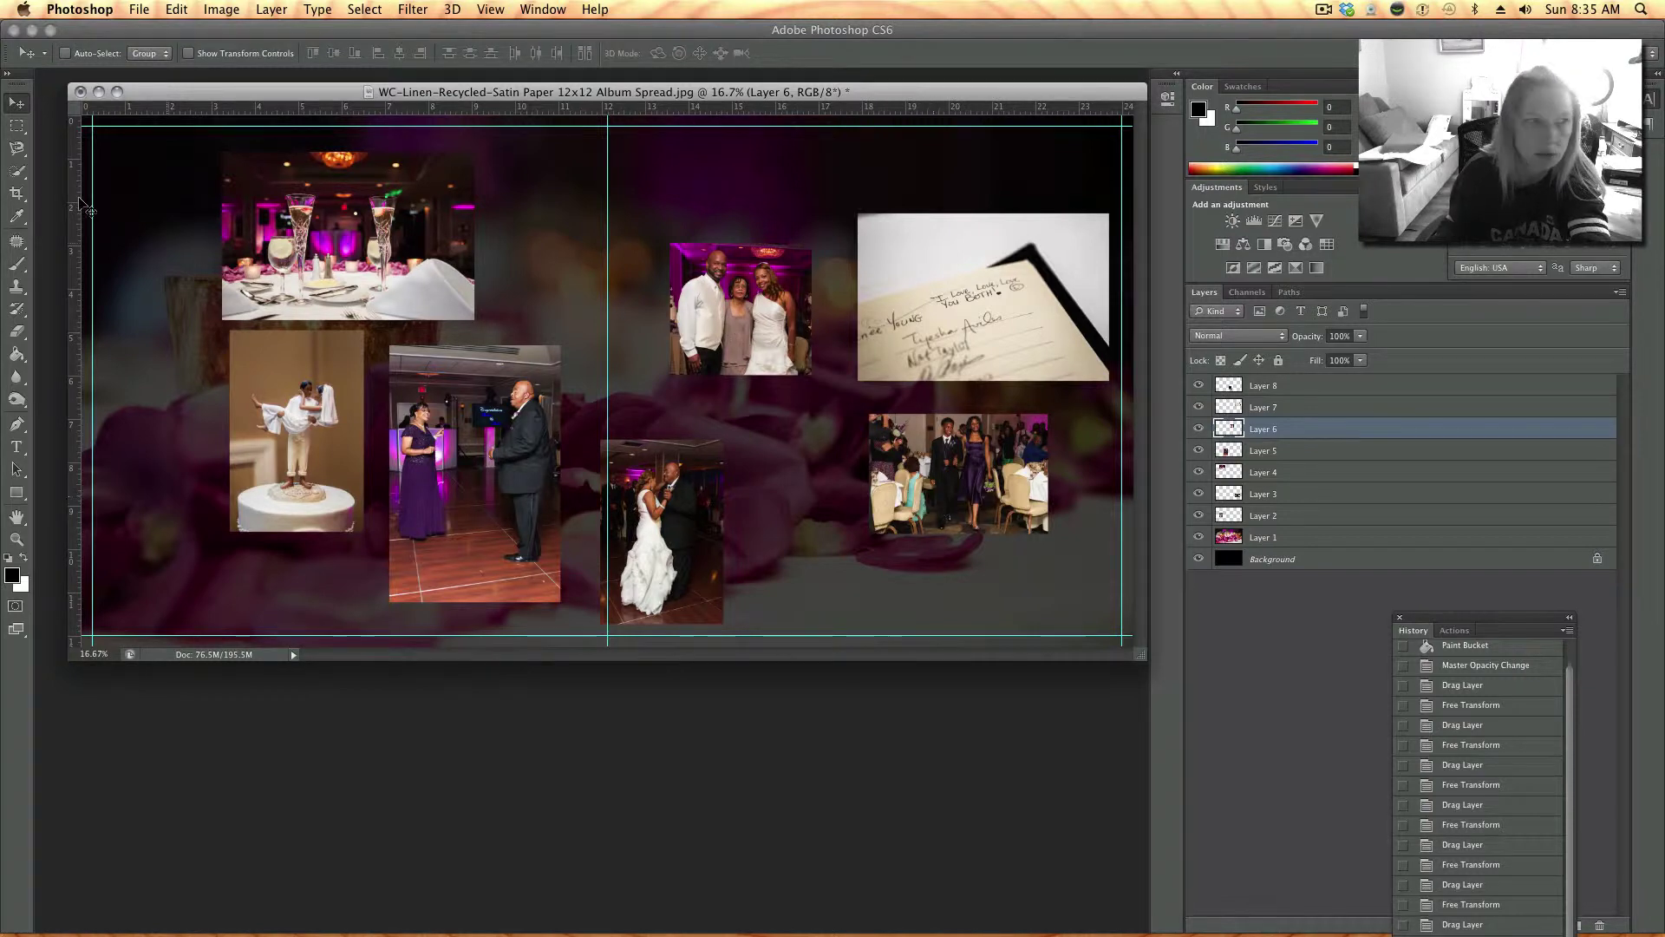
{"action": "left_click", "coordinate": [17, 126]}
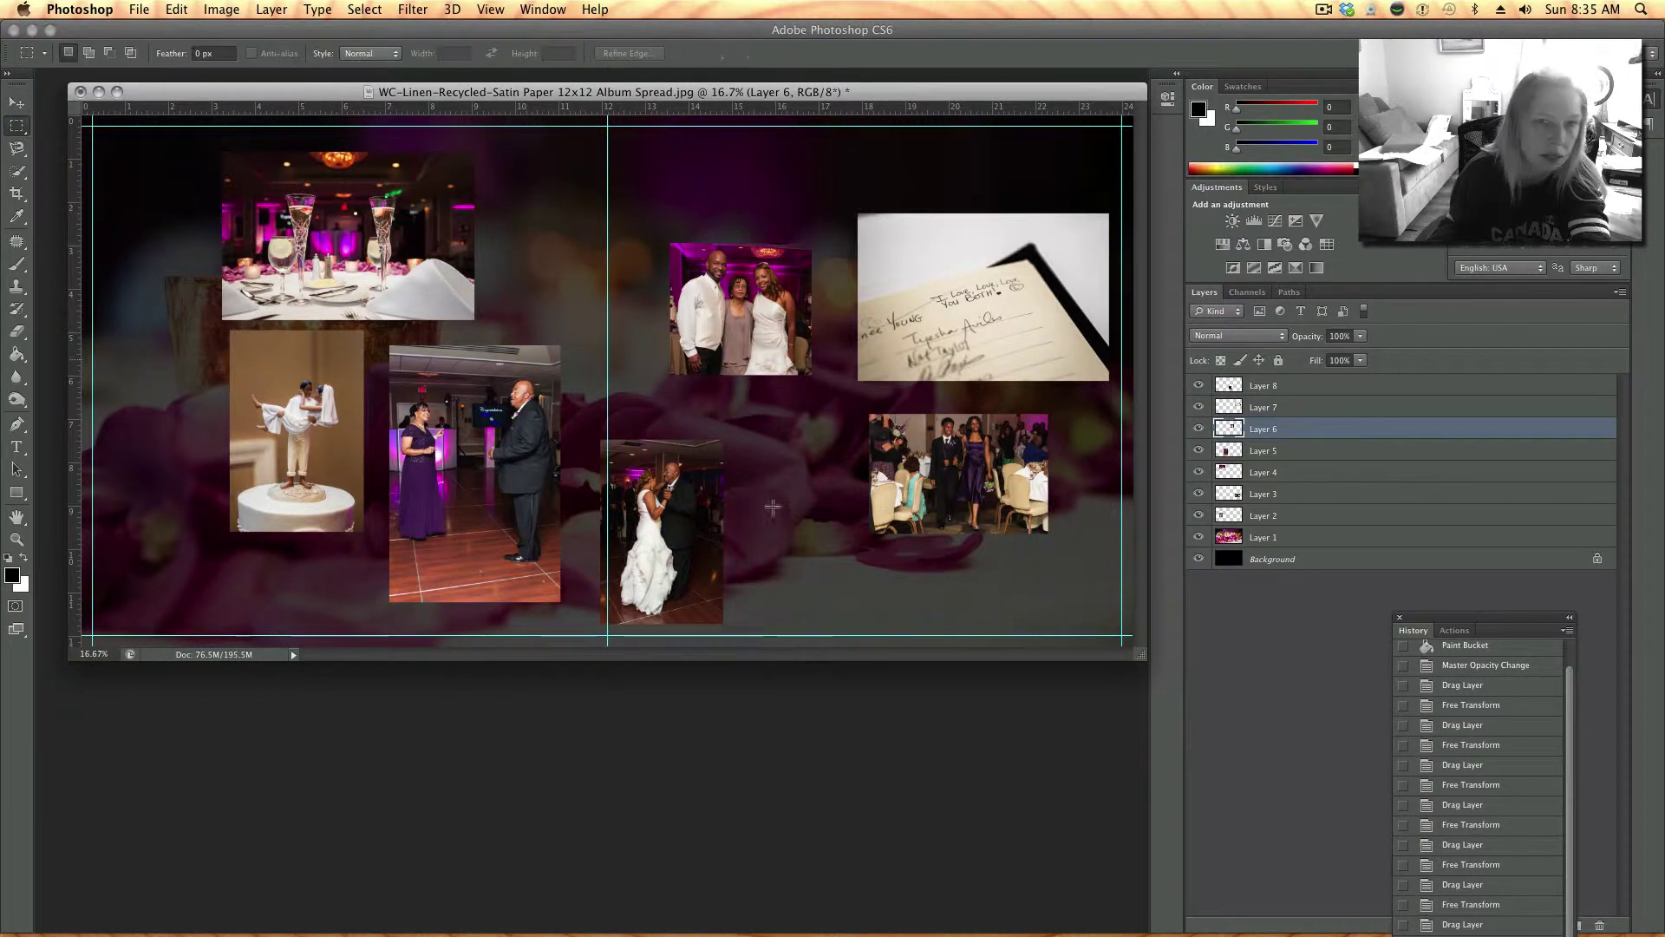
{"action": "left_click", "coordinate": [1308, 500]}
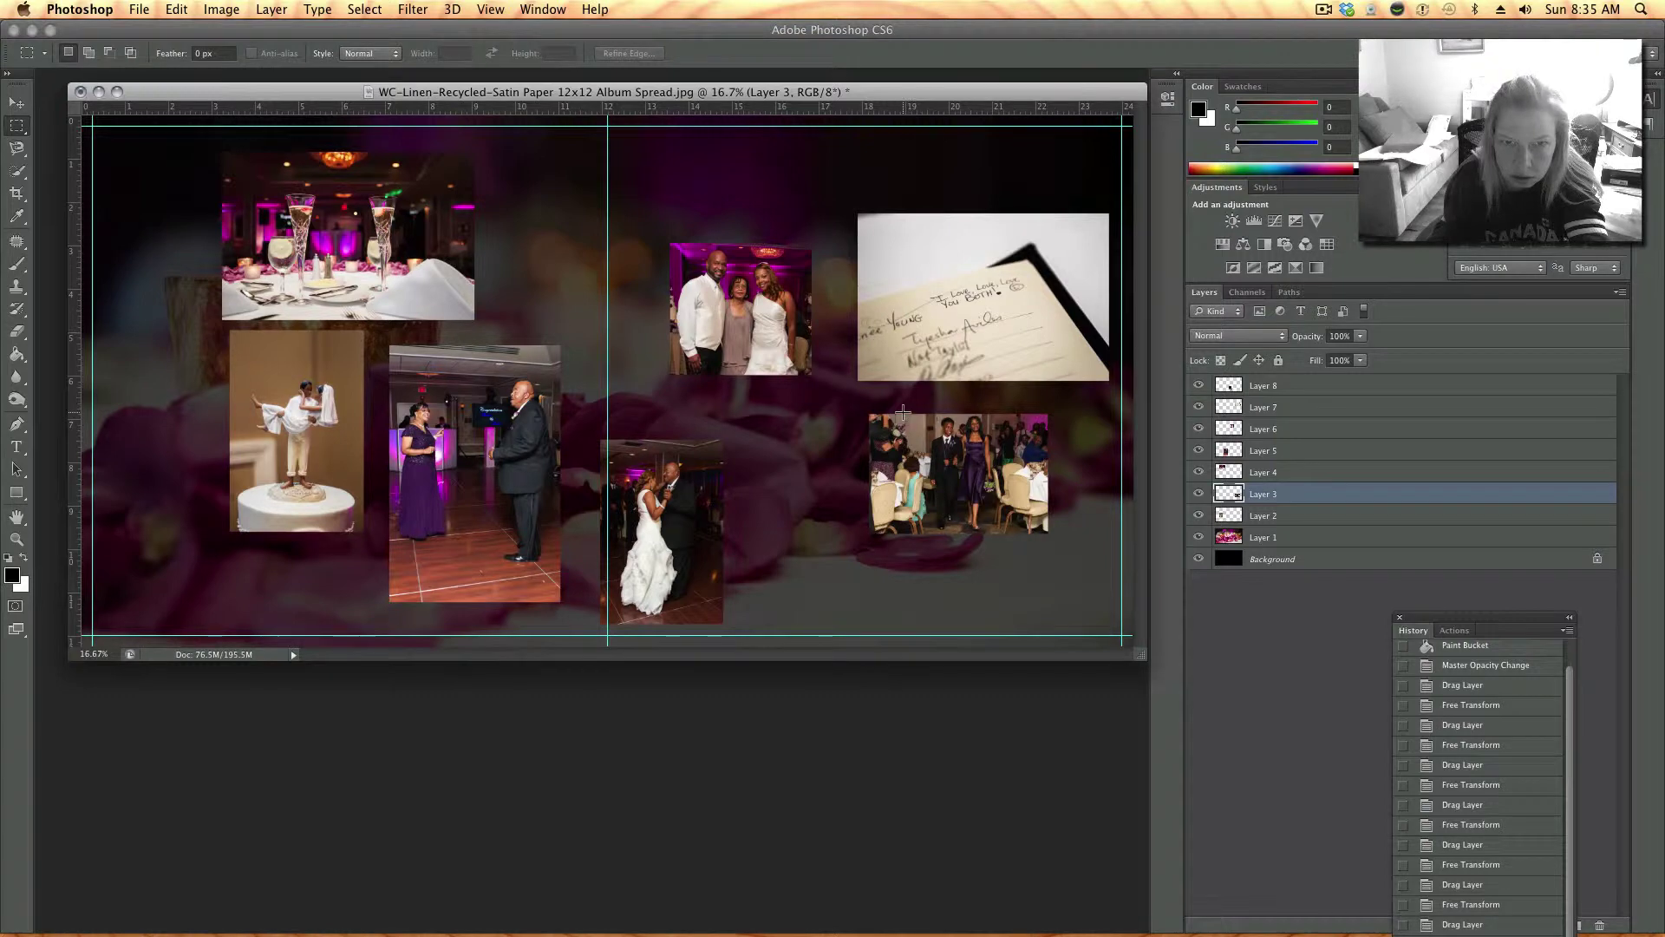
{"action": "left_click_drag", "start_coordinate": [902, 414], "coordinate": [1018, 535]}
{"action": "left_click", "coordinate": [363, 9]}
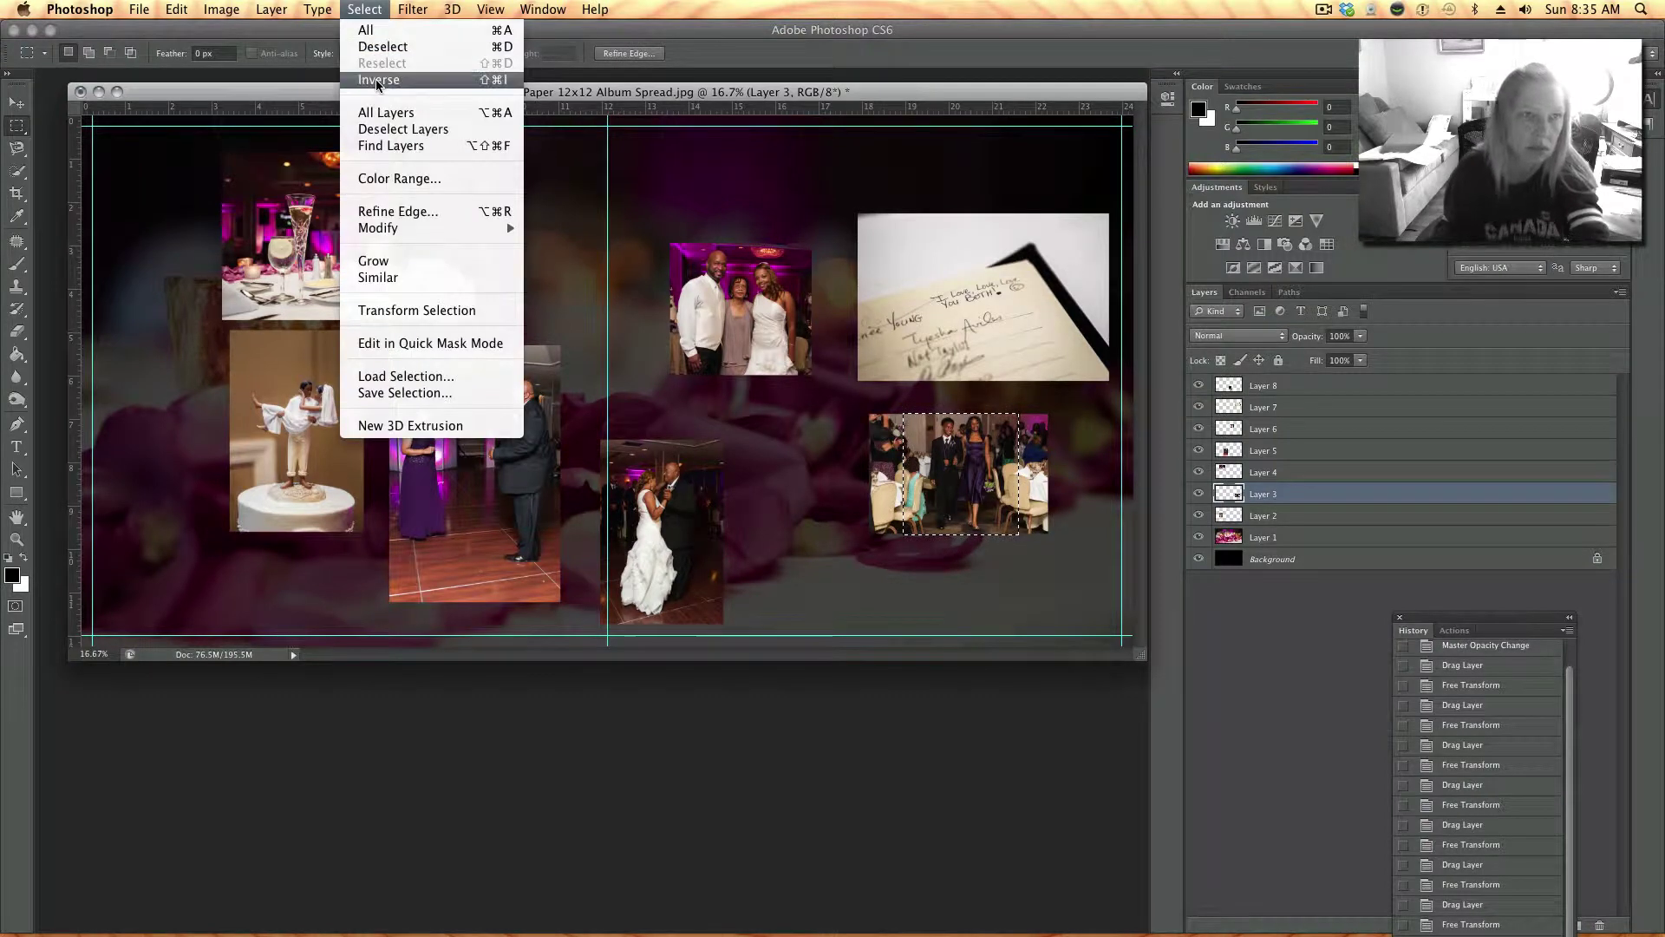
{"action": "left_click", "coordinate": [375, 86]}
{"action": "key", "text": "Delete"}
{"action": "left_click", "coordinate": [581, 255]}
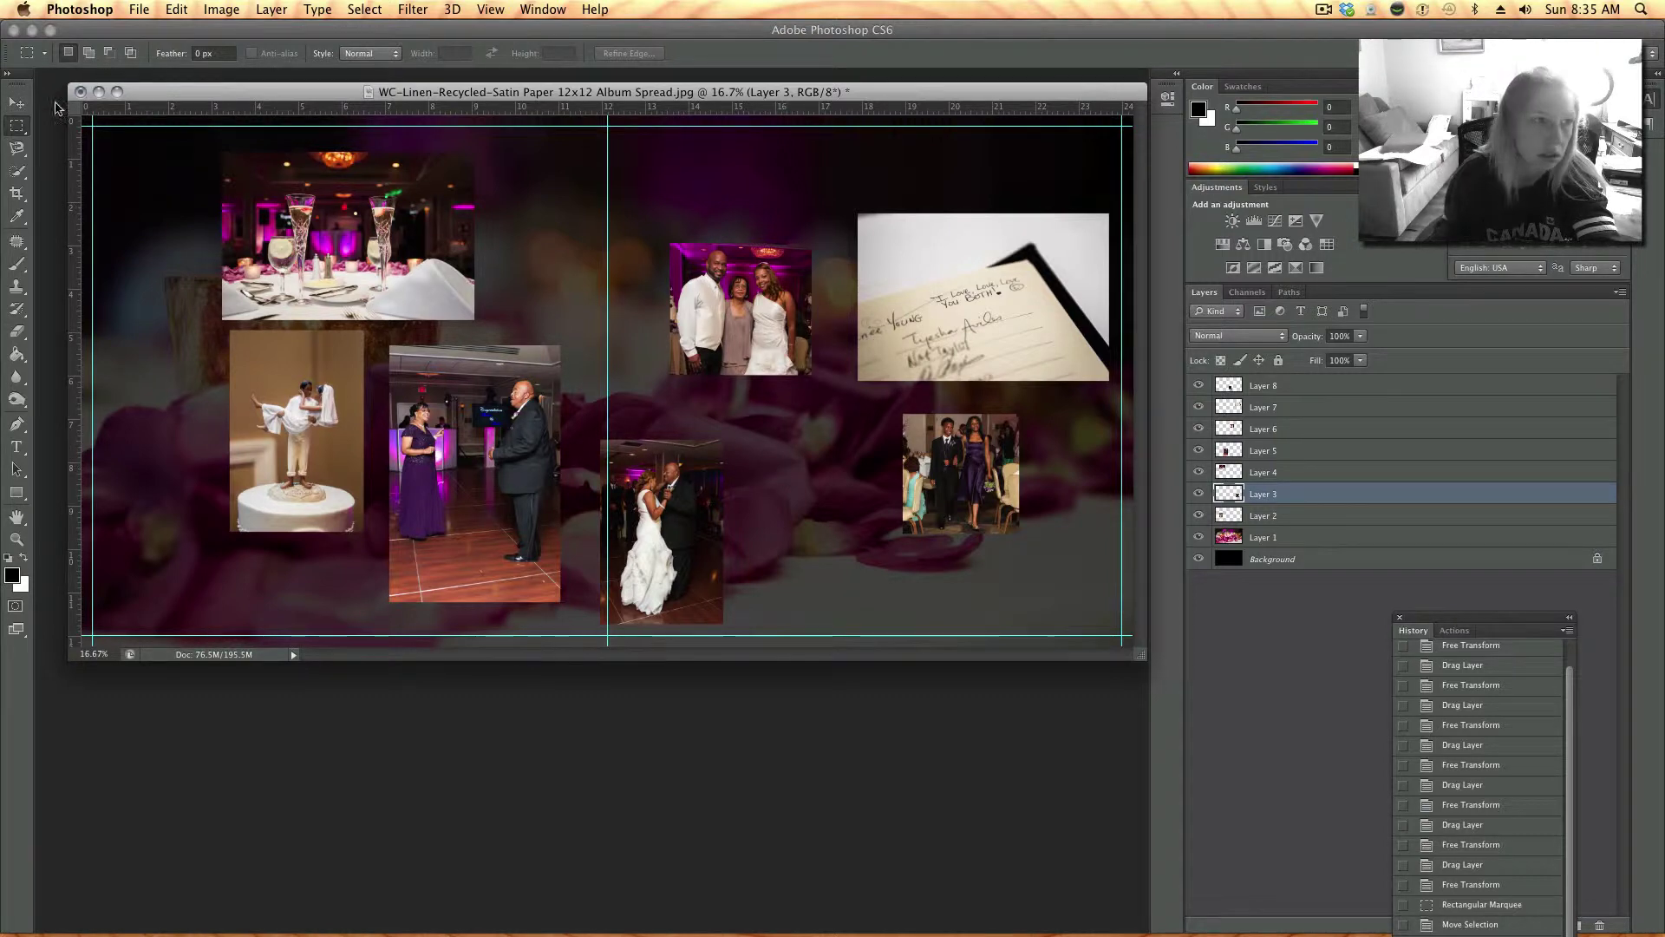
{"action": "left_click", "coordinate": [16, 103]}
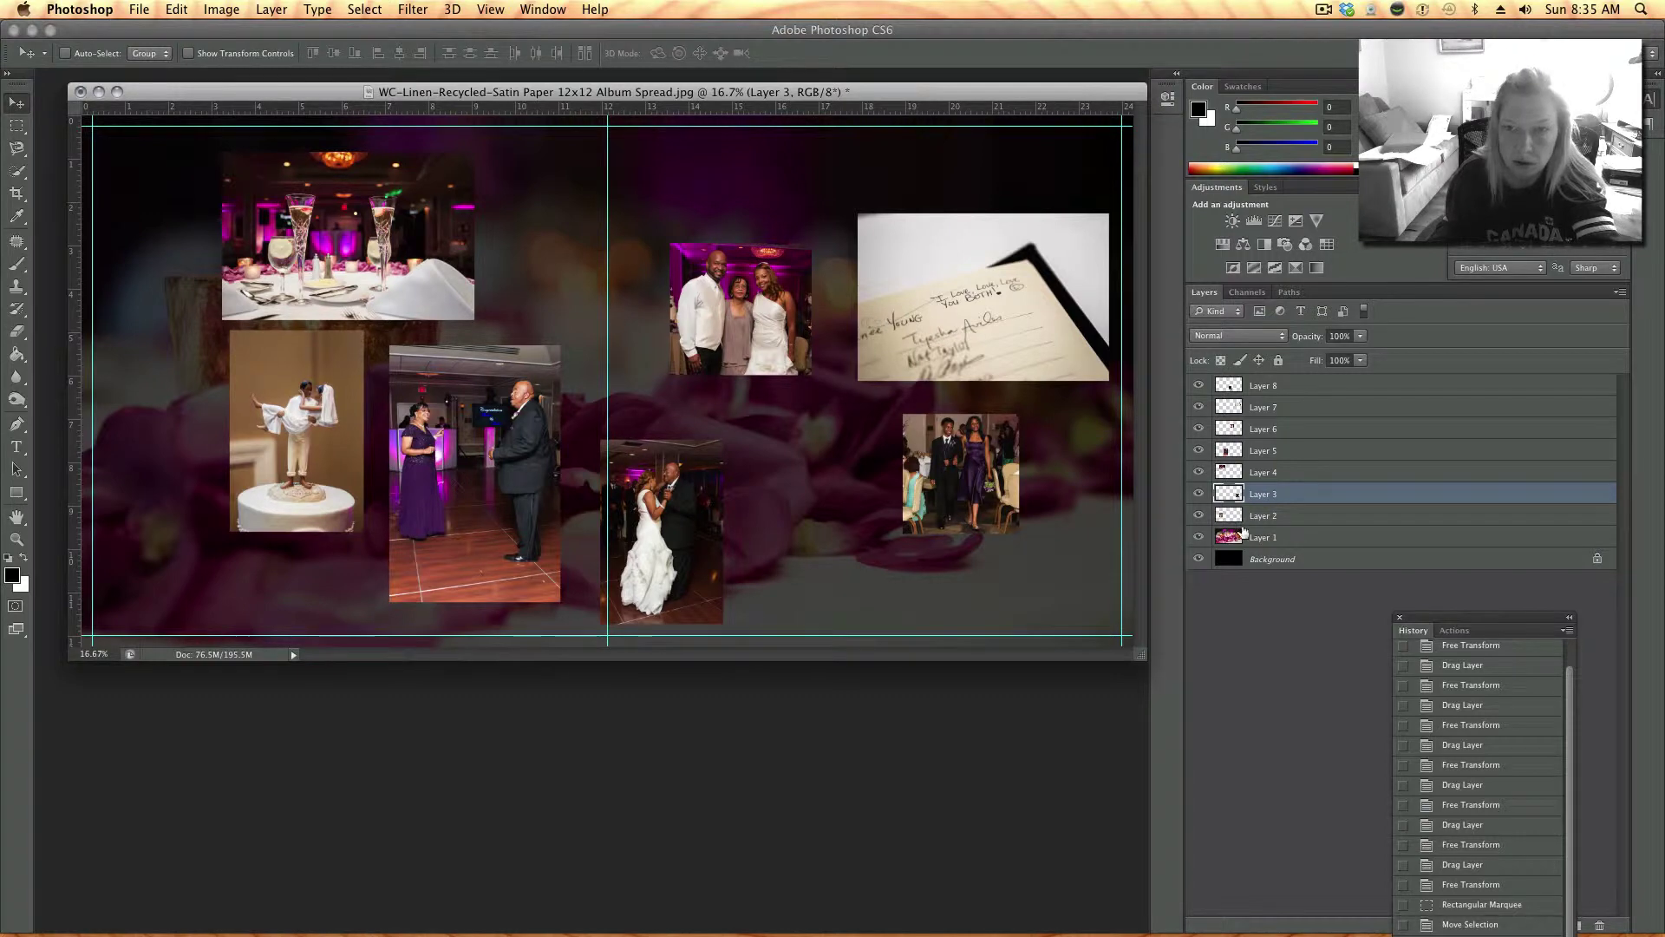
- Enlarge Layer 8's dancing-couple photo to about 137% and place it under the family photo
{"action": "left_click", "coordinate": [1261, 387]}
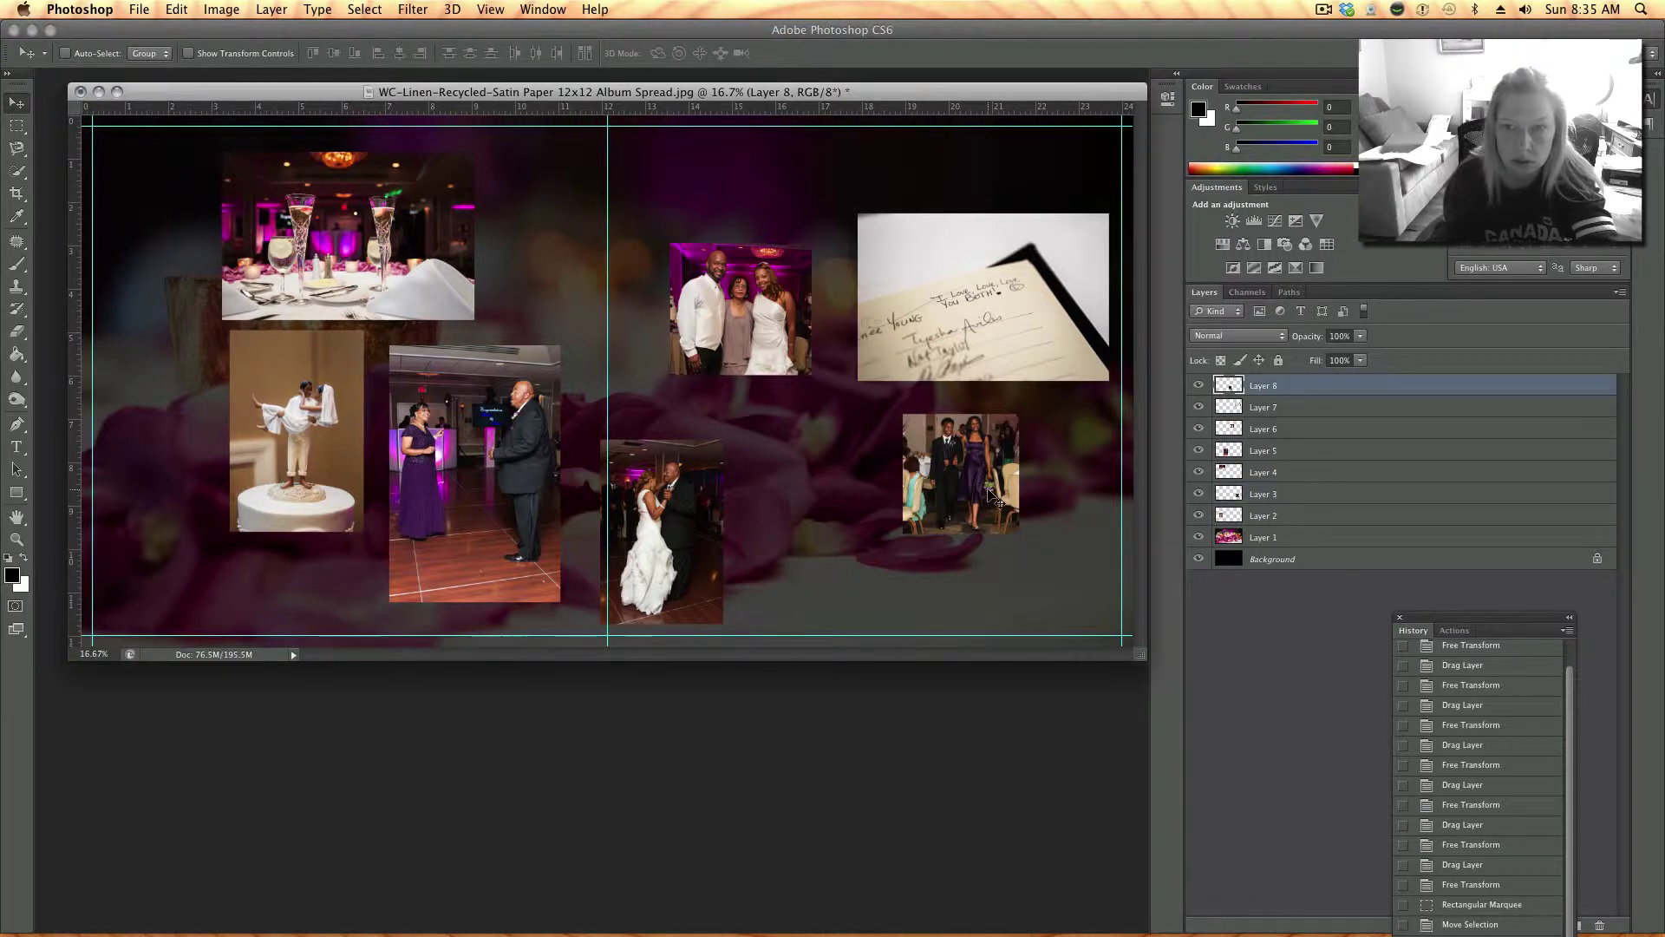
{"action": "left_click_drag", "start_coordinate": [698, 531], "coordinate": [737, 504]}
{"action": "key", "text": "ctrl+t"}
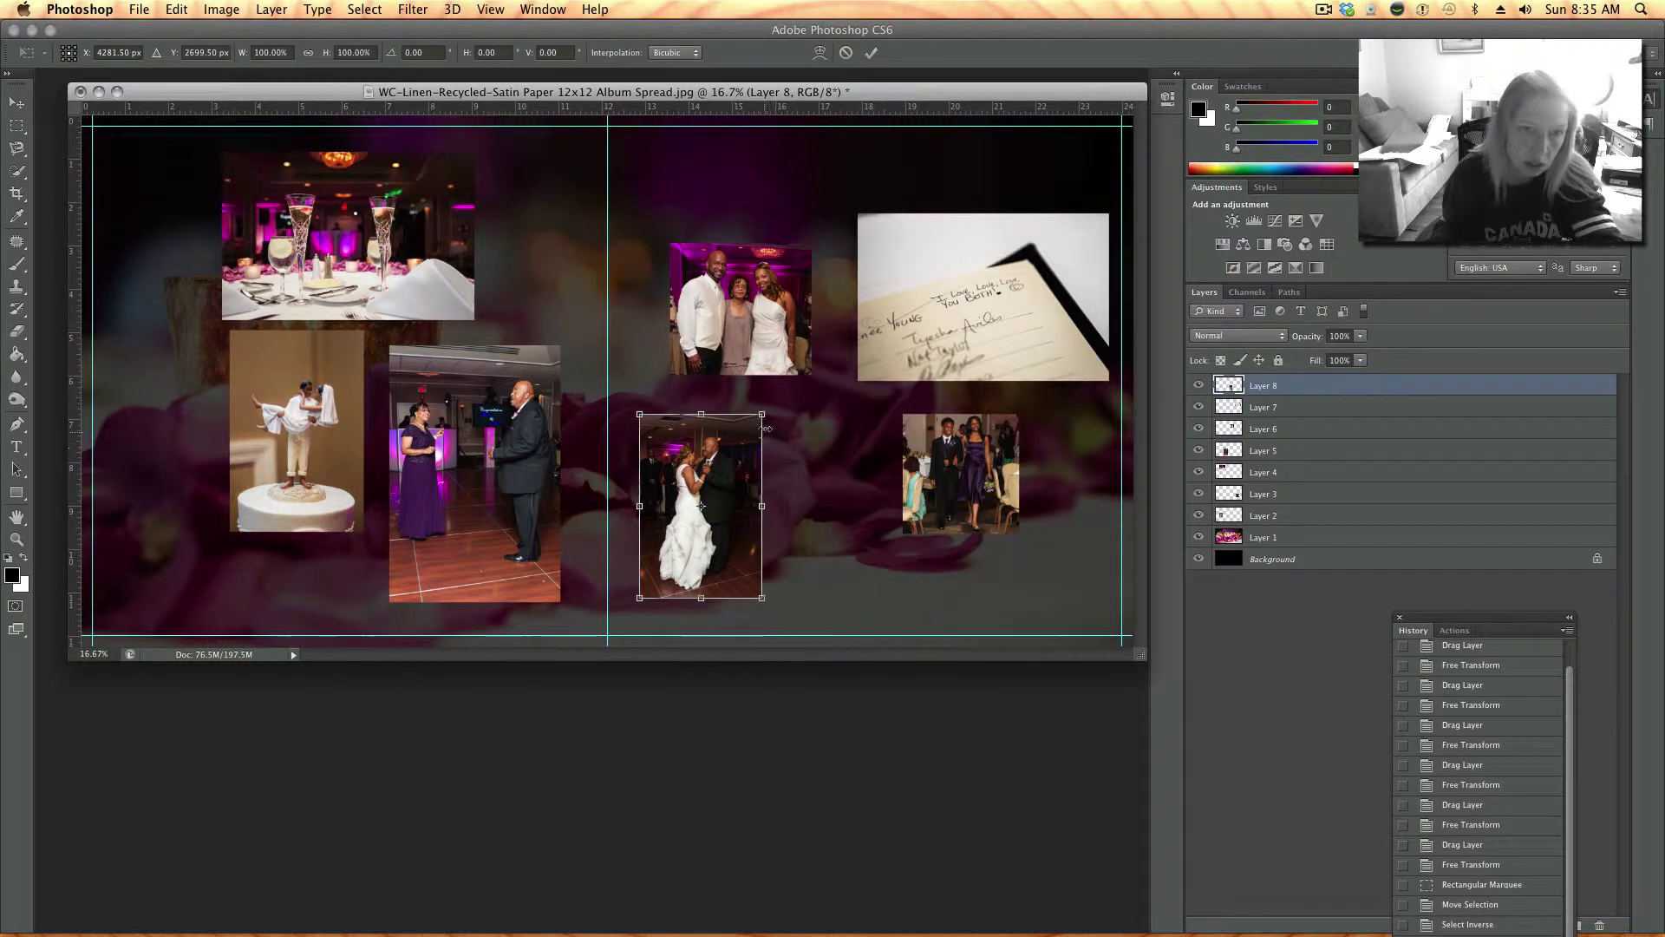
{"action": "left_click_drag", "start_coordinate": [766, 429], "coordinate": [789, 341]}
{"action": "key", "text": "Return"}
{"action": "left_click_drag", "start_coordinate": [725, 431], "coordinate": [478, 433]}
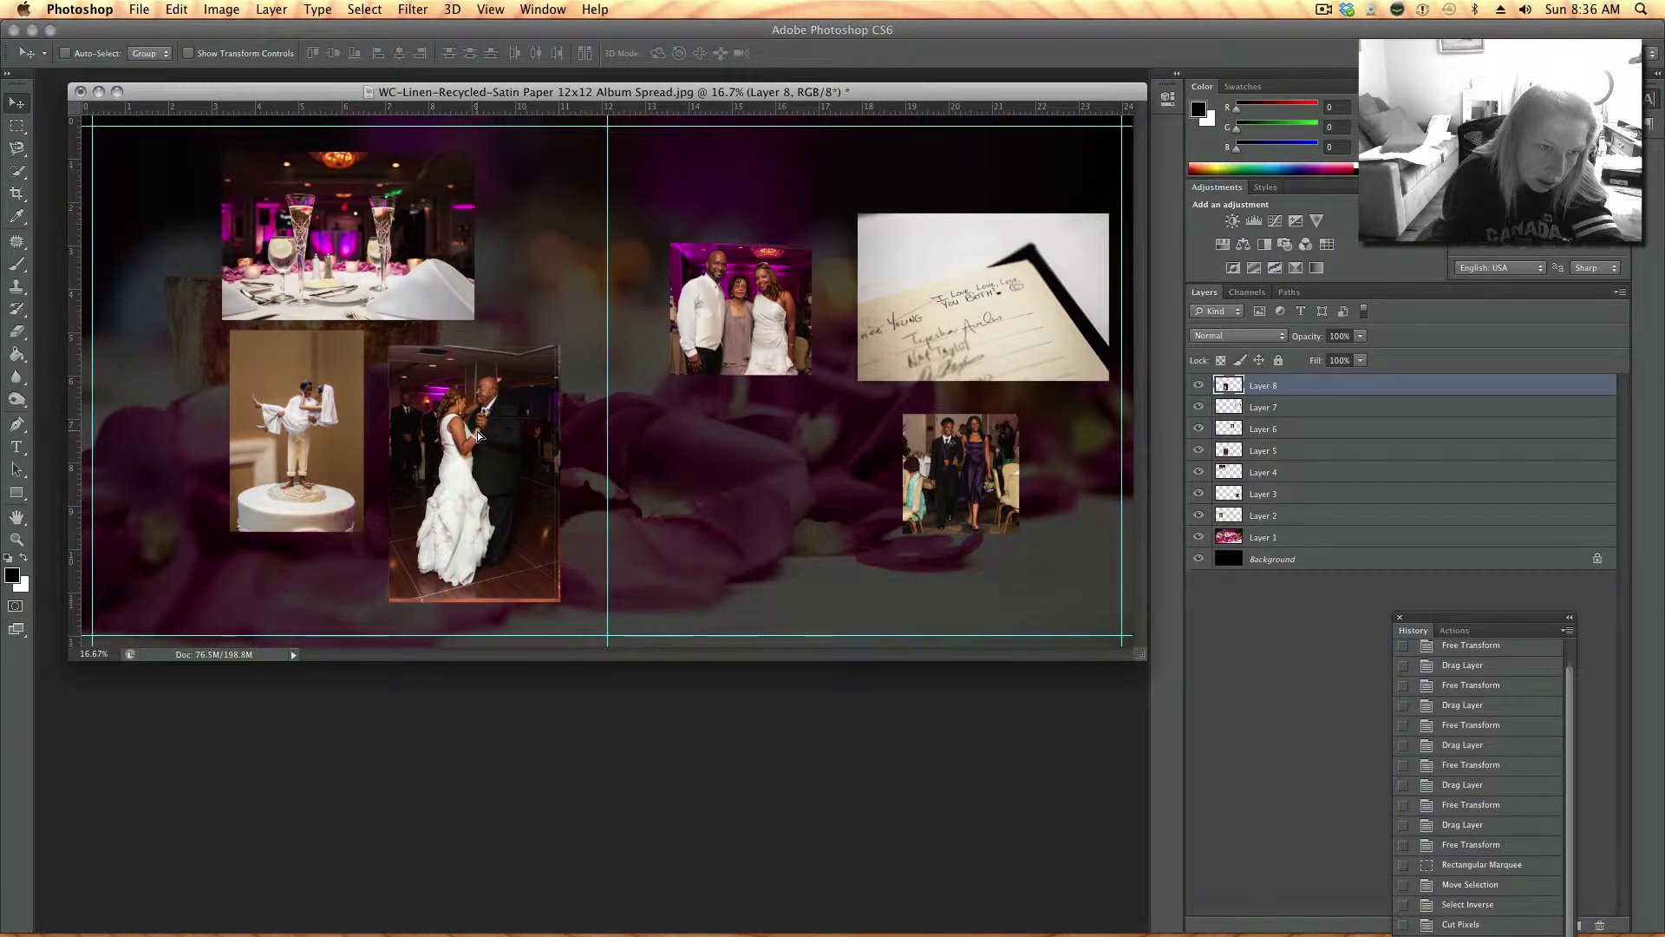
{"action": "key", "text": "super+t"}
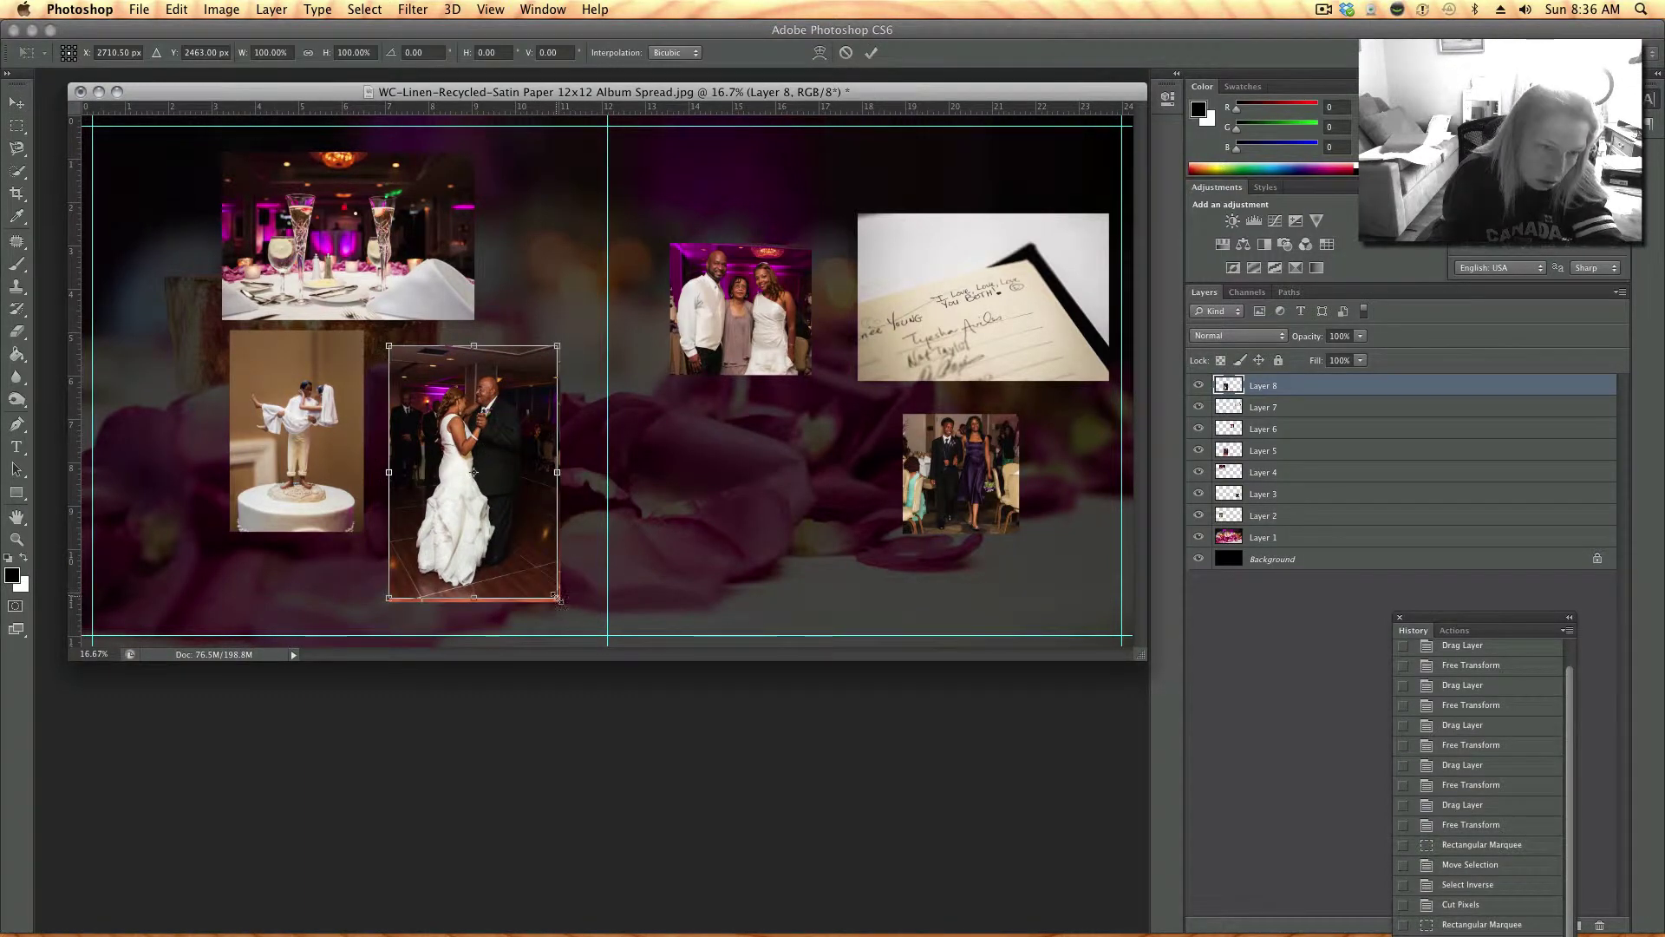
{"action": "left_click_drag", "start_coordinate": [557, 599], "coordinate": [560, 601]}
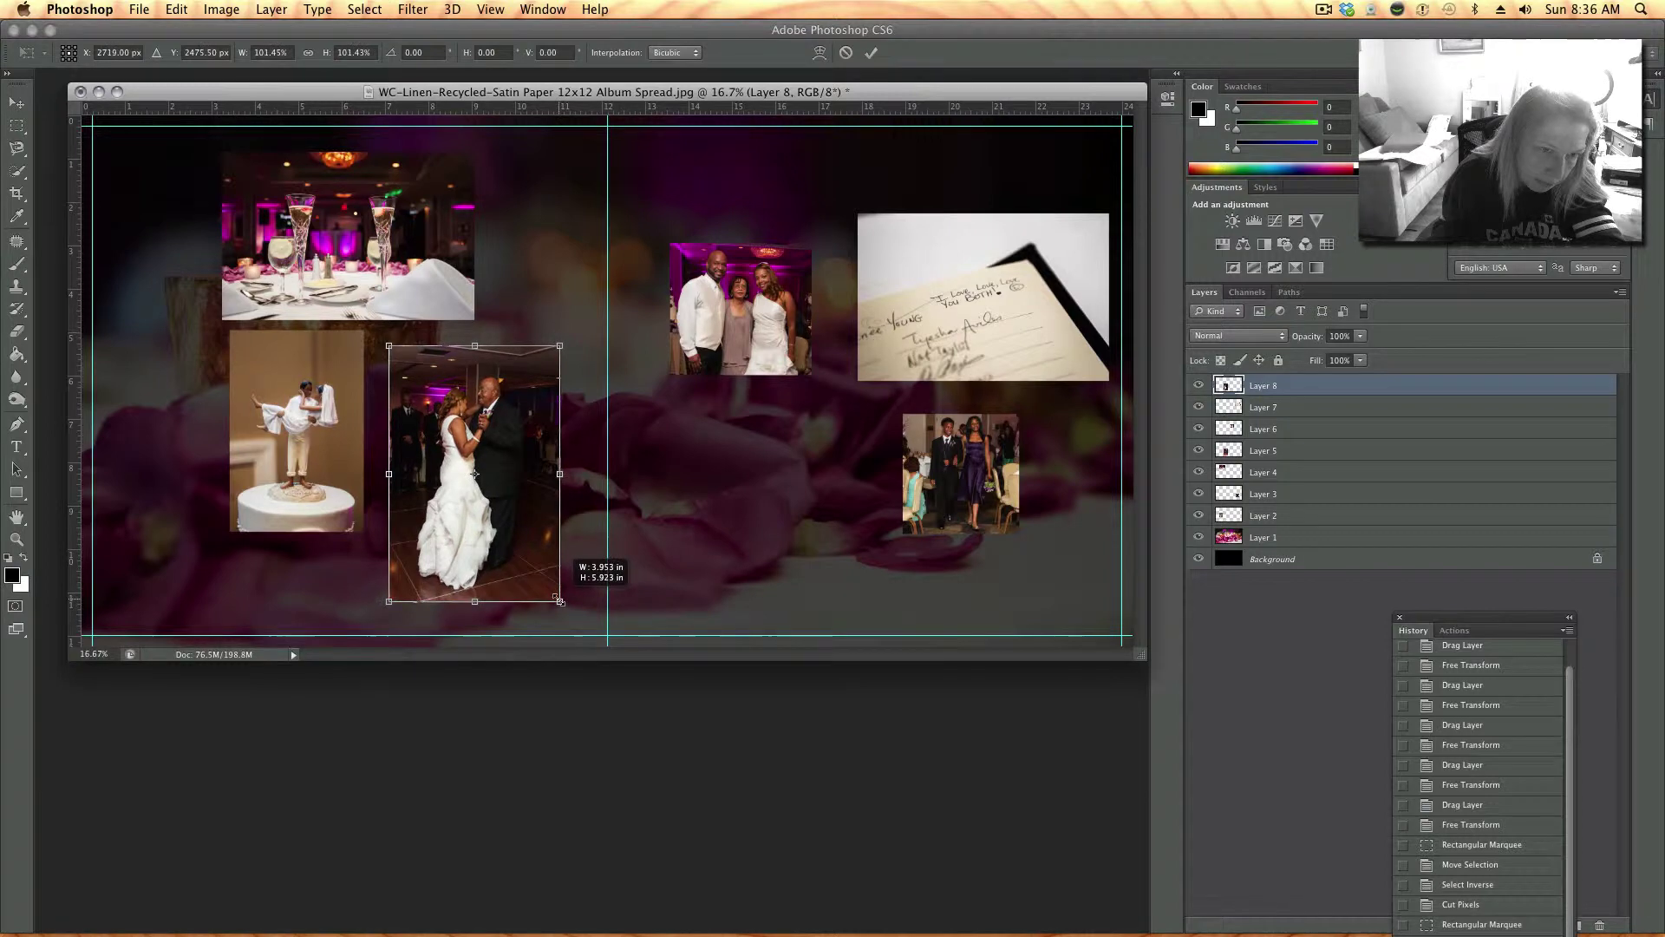
{"action": "left_click_drag", "start_coordinate": [519, 472], "coordinate": [735, 473]}
{"action": "key", "text": "Return"}
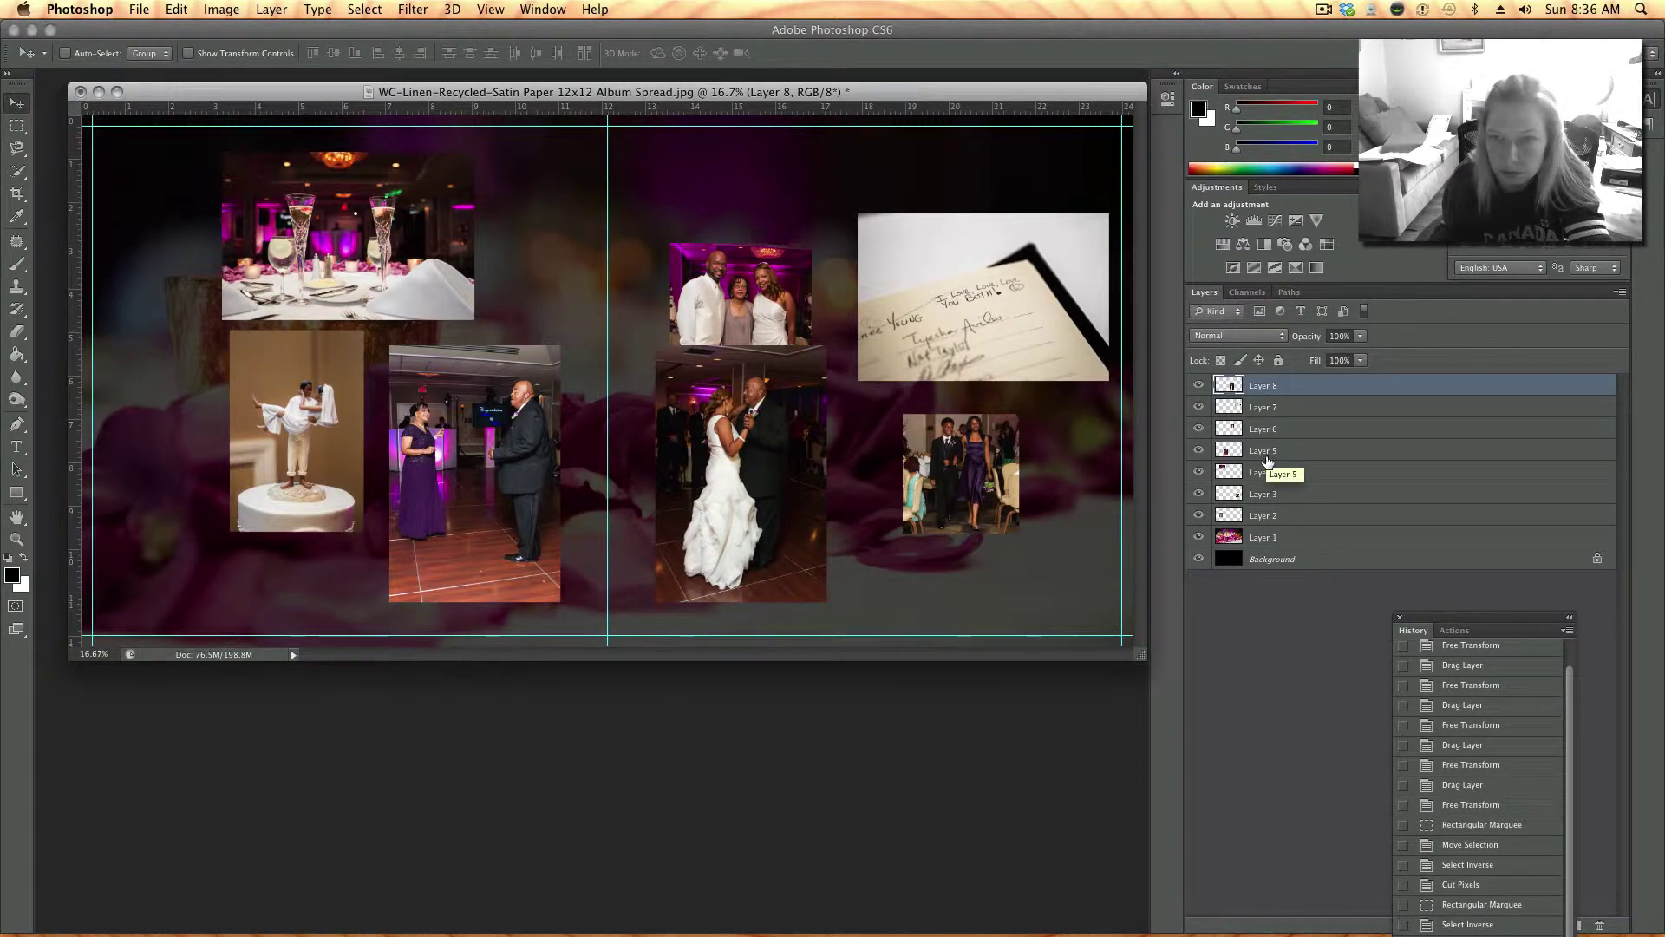
- Raise the handwritten card photo (Layer 7) and the family photo (Layer 6) with Free Transform
{"action": "left_click", "coordinate": [1265, 410]}
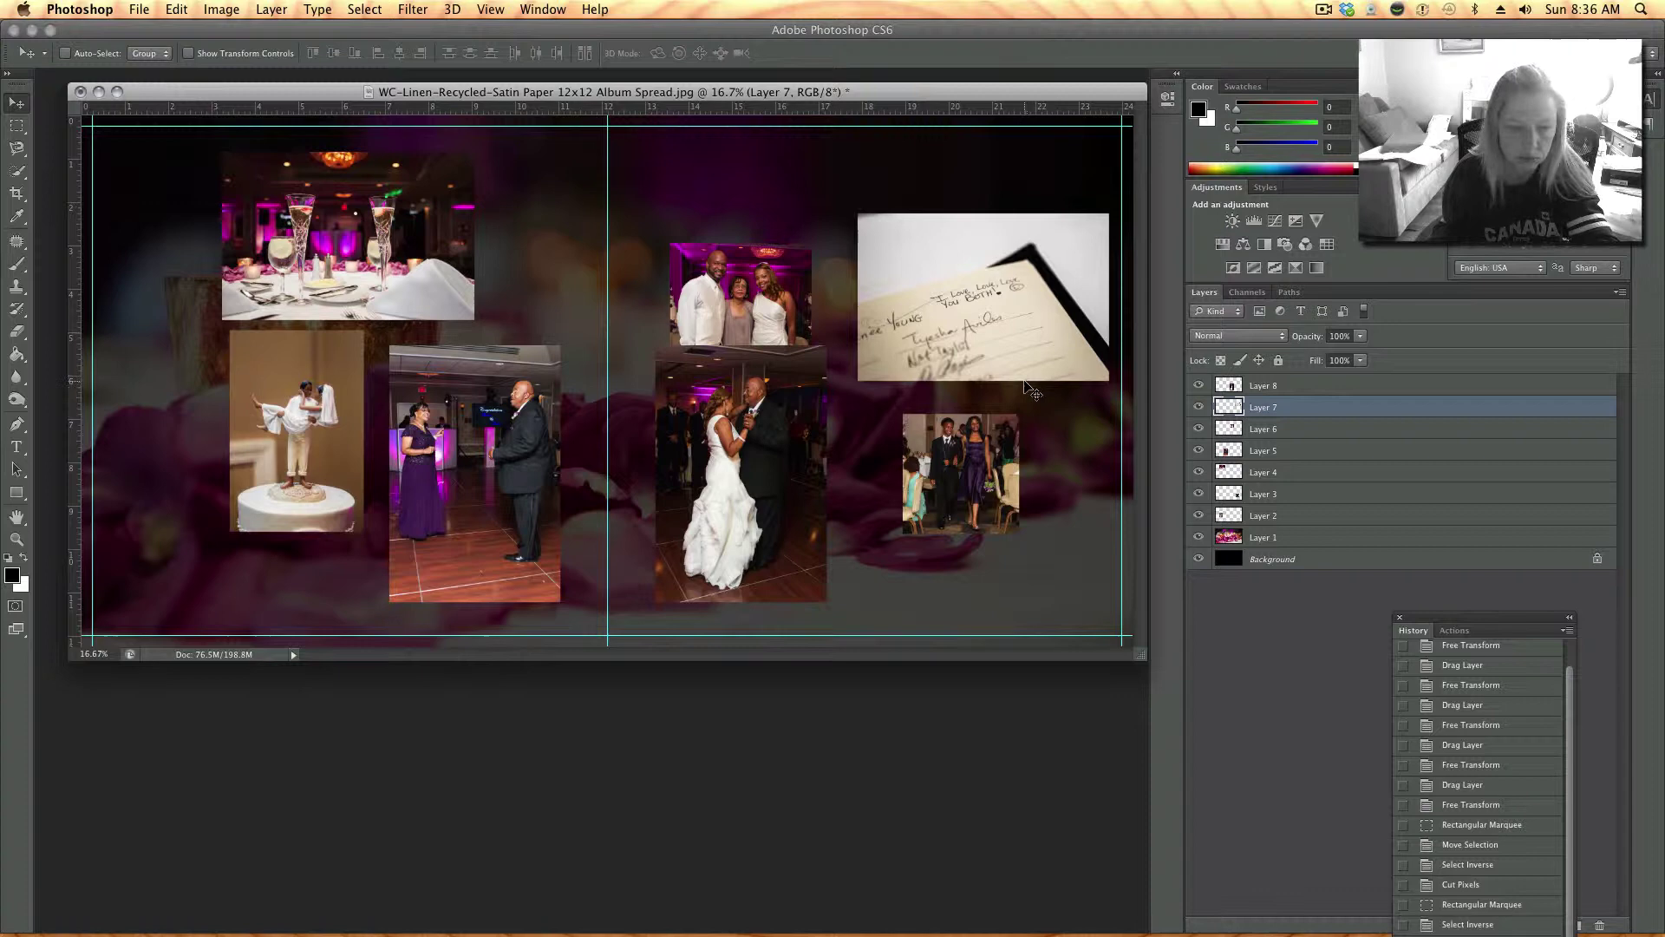
{"action": "key", "text": "super+t"}
{"action": "left_click_drag", "start_coordinate": [994, 311], "coordinate": [972, 259]}
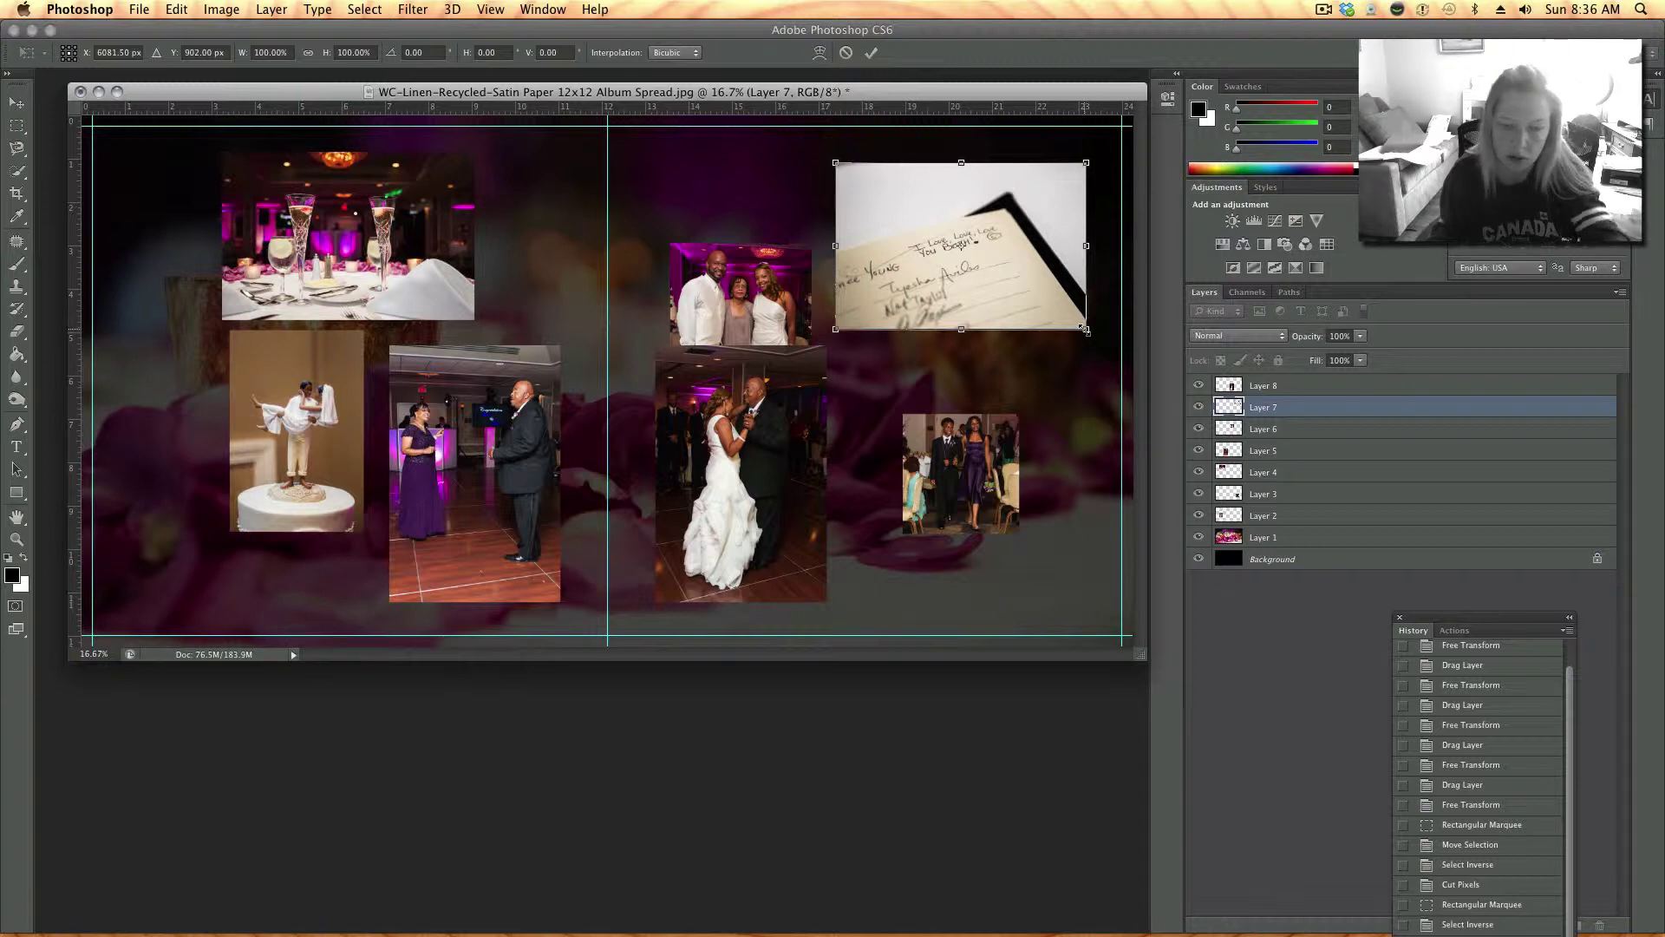
{"action": "key", "text": "Return"}
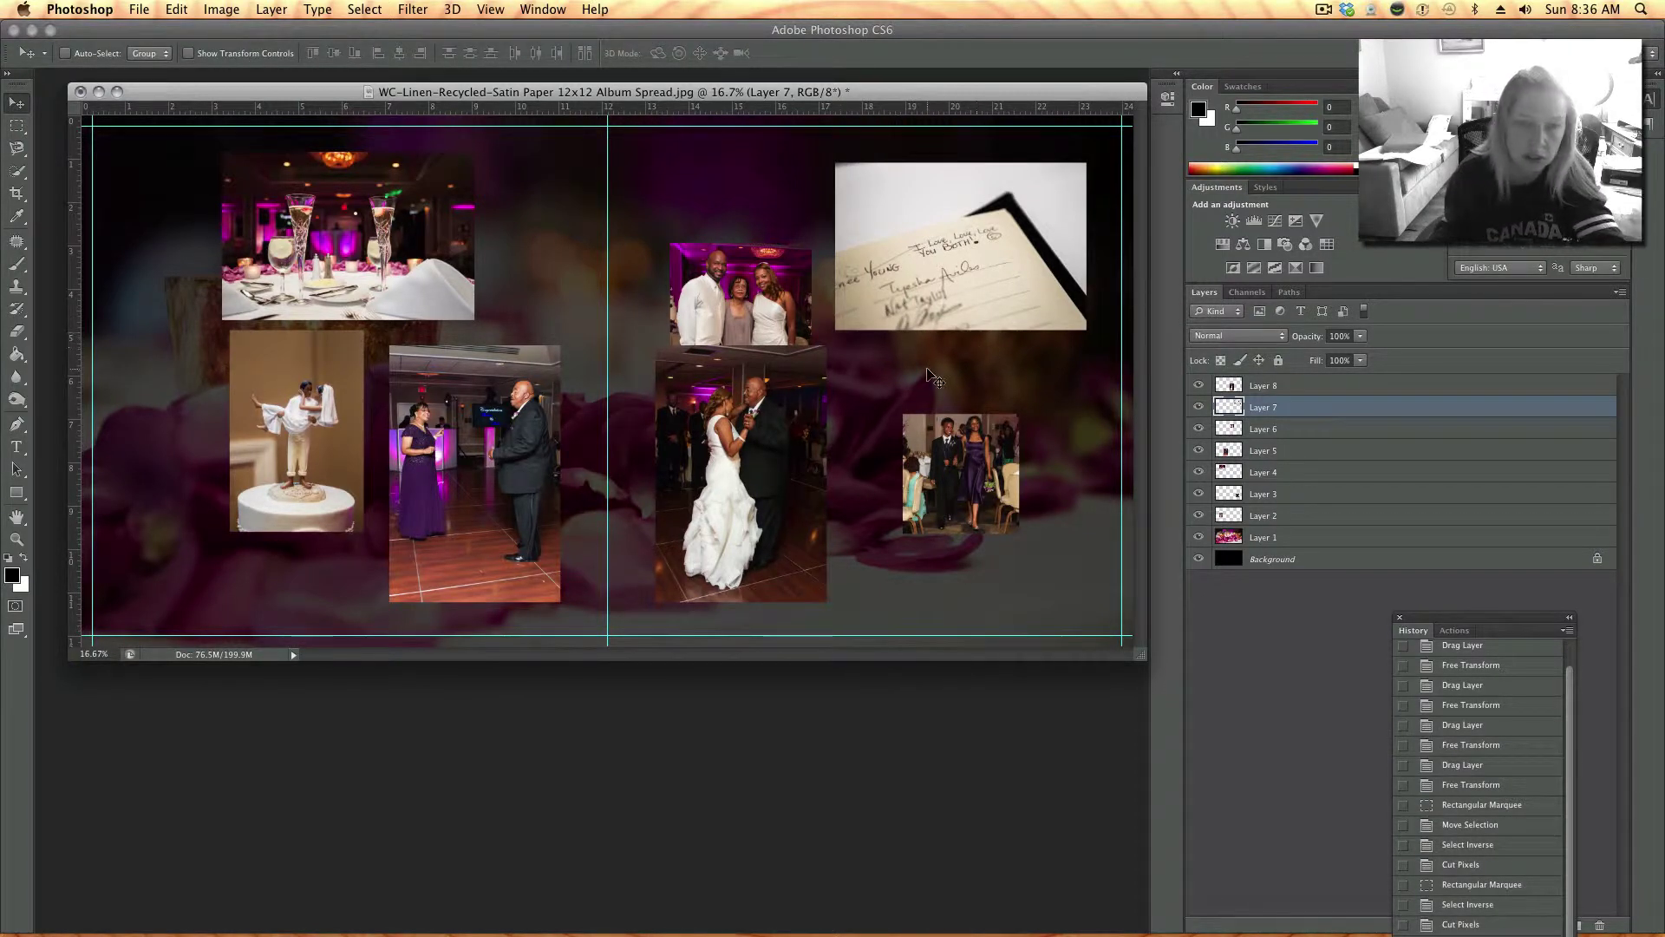
{"action": "left_click", "coordinate": [1257, 431]}
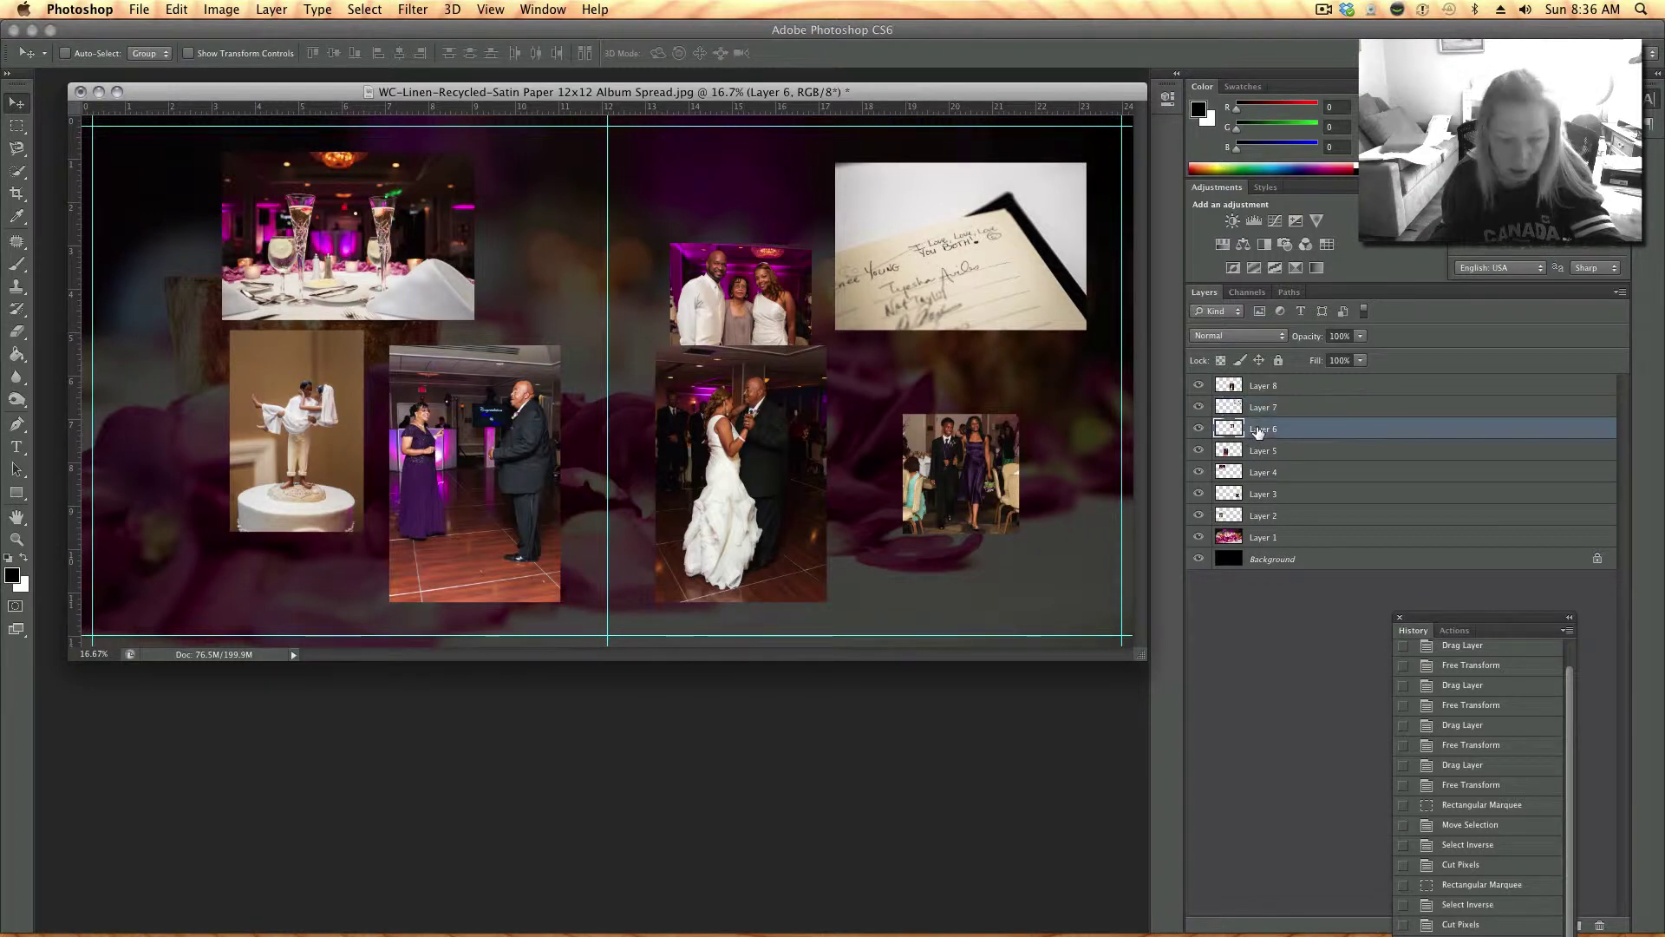
{"action": "key", "text": "ctrl+t"}
{"action": "left_click_drag", "start_coordinate": [740, 296], "coordinate": [725, 215]}
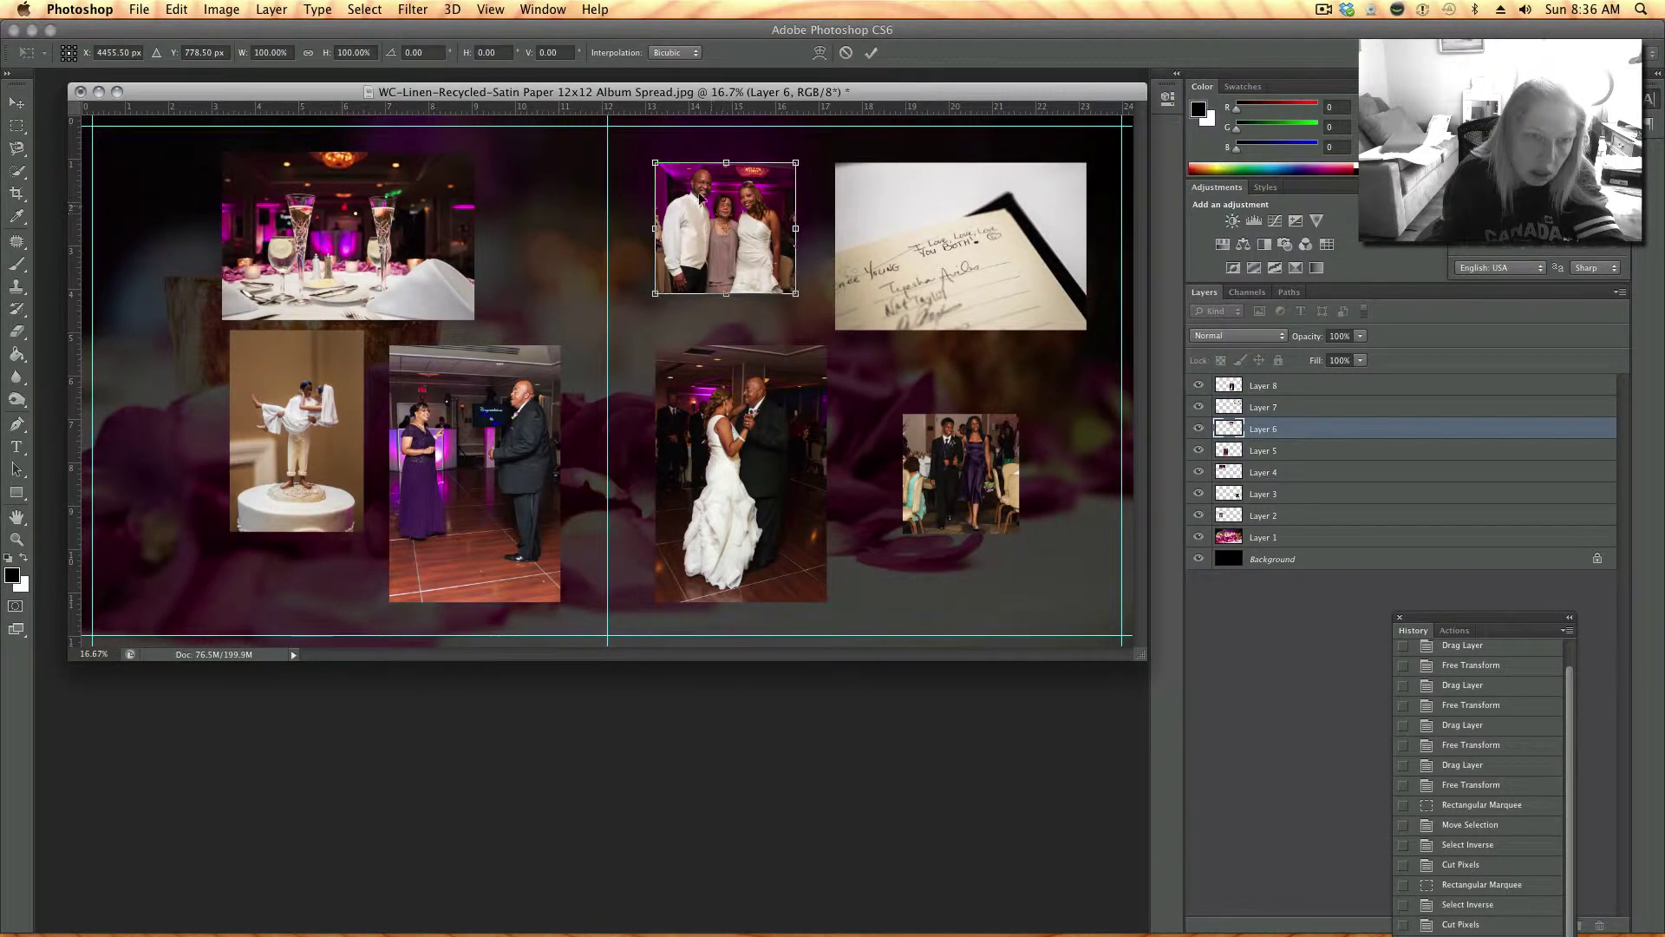
- Show the grid and scale the family portrait (Layer 6) to about 119%, aligned beside the card photo
{"action": "left_click", "coordinate": [477, 12]}
{"action": "mouse_move", "coordinate": [538, 294]}
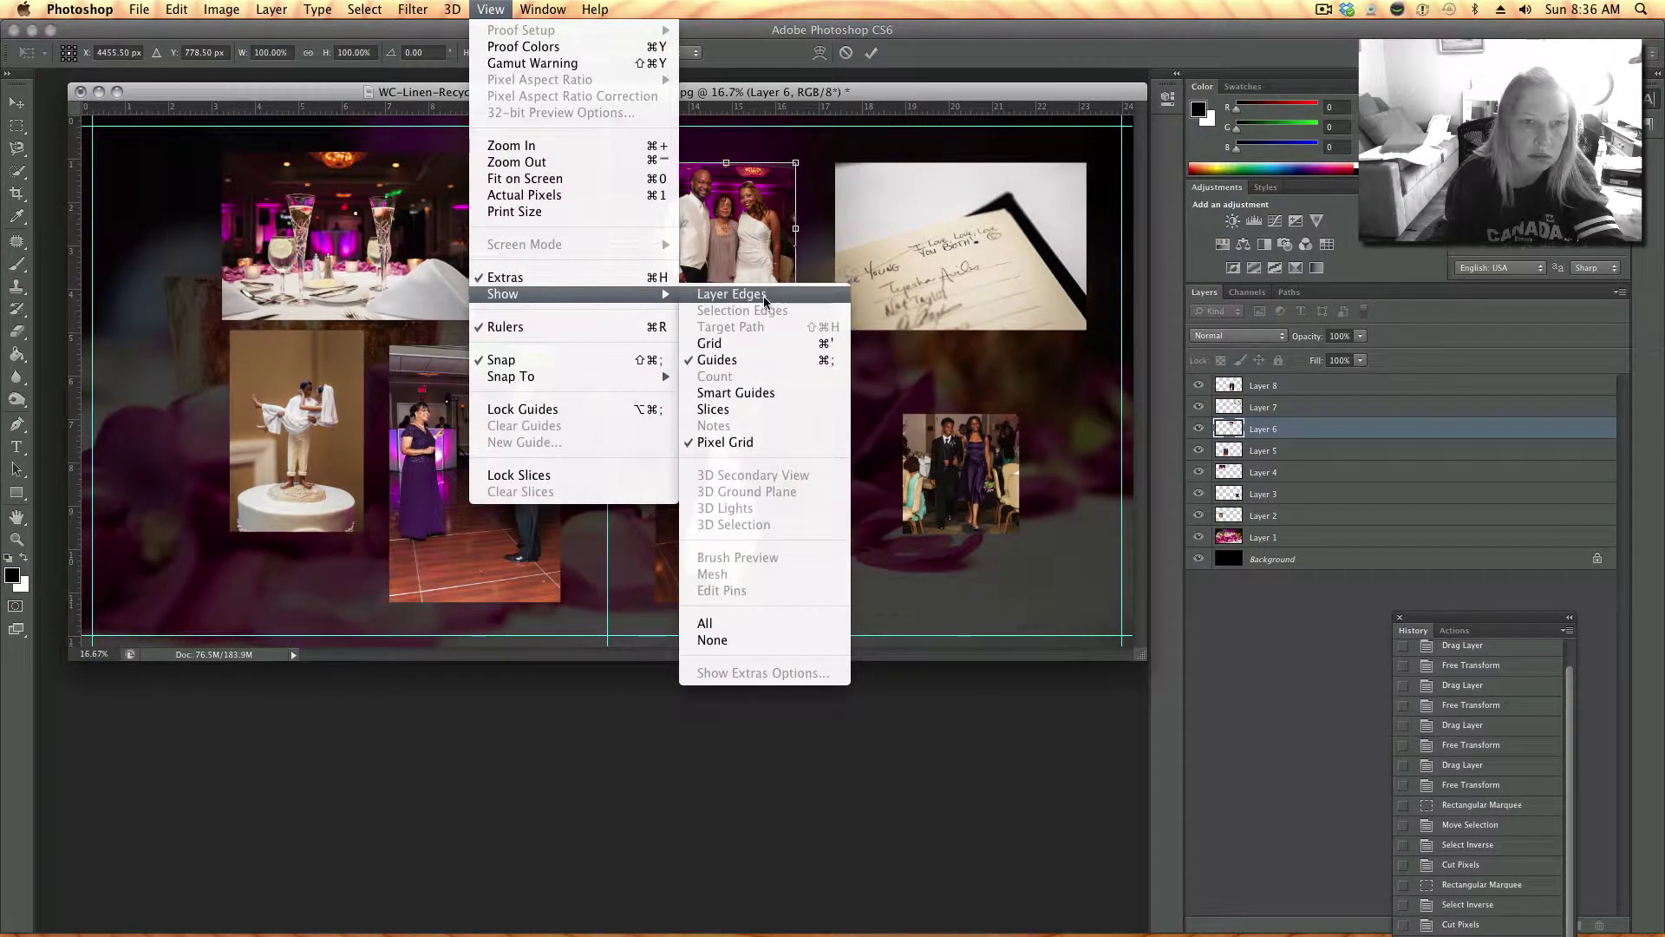
{"action": "left_click", "coordinate": [759, 337]}
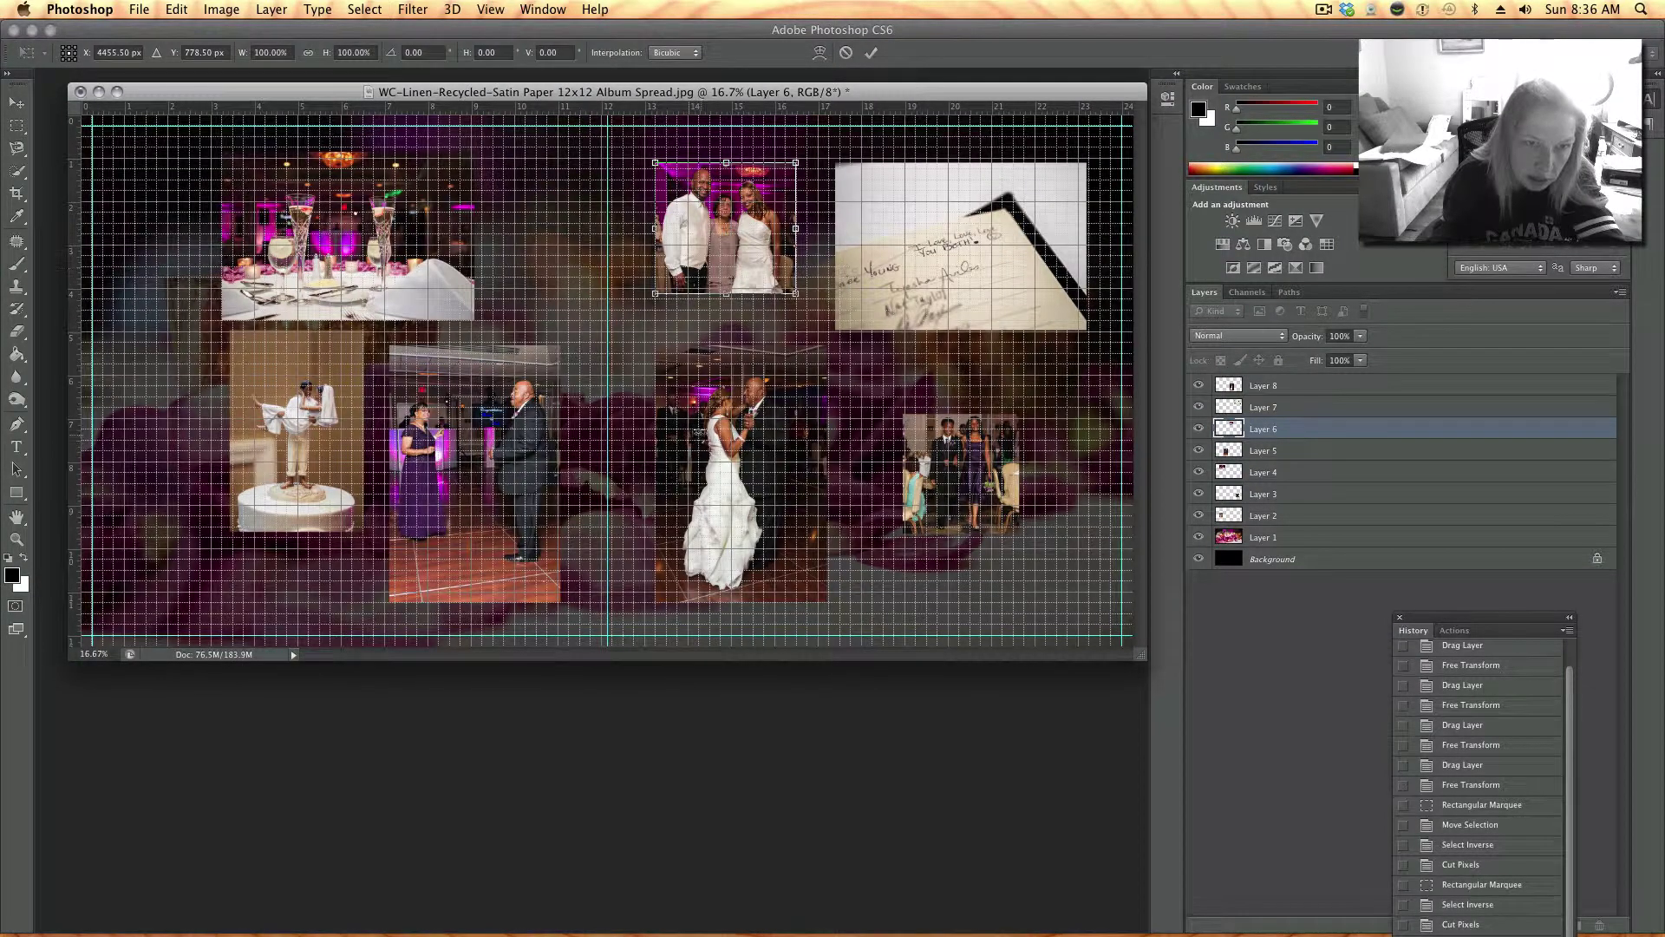
{"action": "mouse_move", "coordinate": [696, 236]}
{"action": "left_mouse_down"}
{"action": "mouse_move", "coordinate": [704, 286]}
{"action": "mouse_move", "coordinate": [694, 241]}
{"action": "left_mouse_up"}
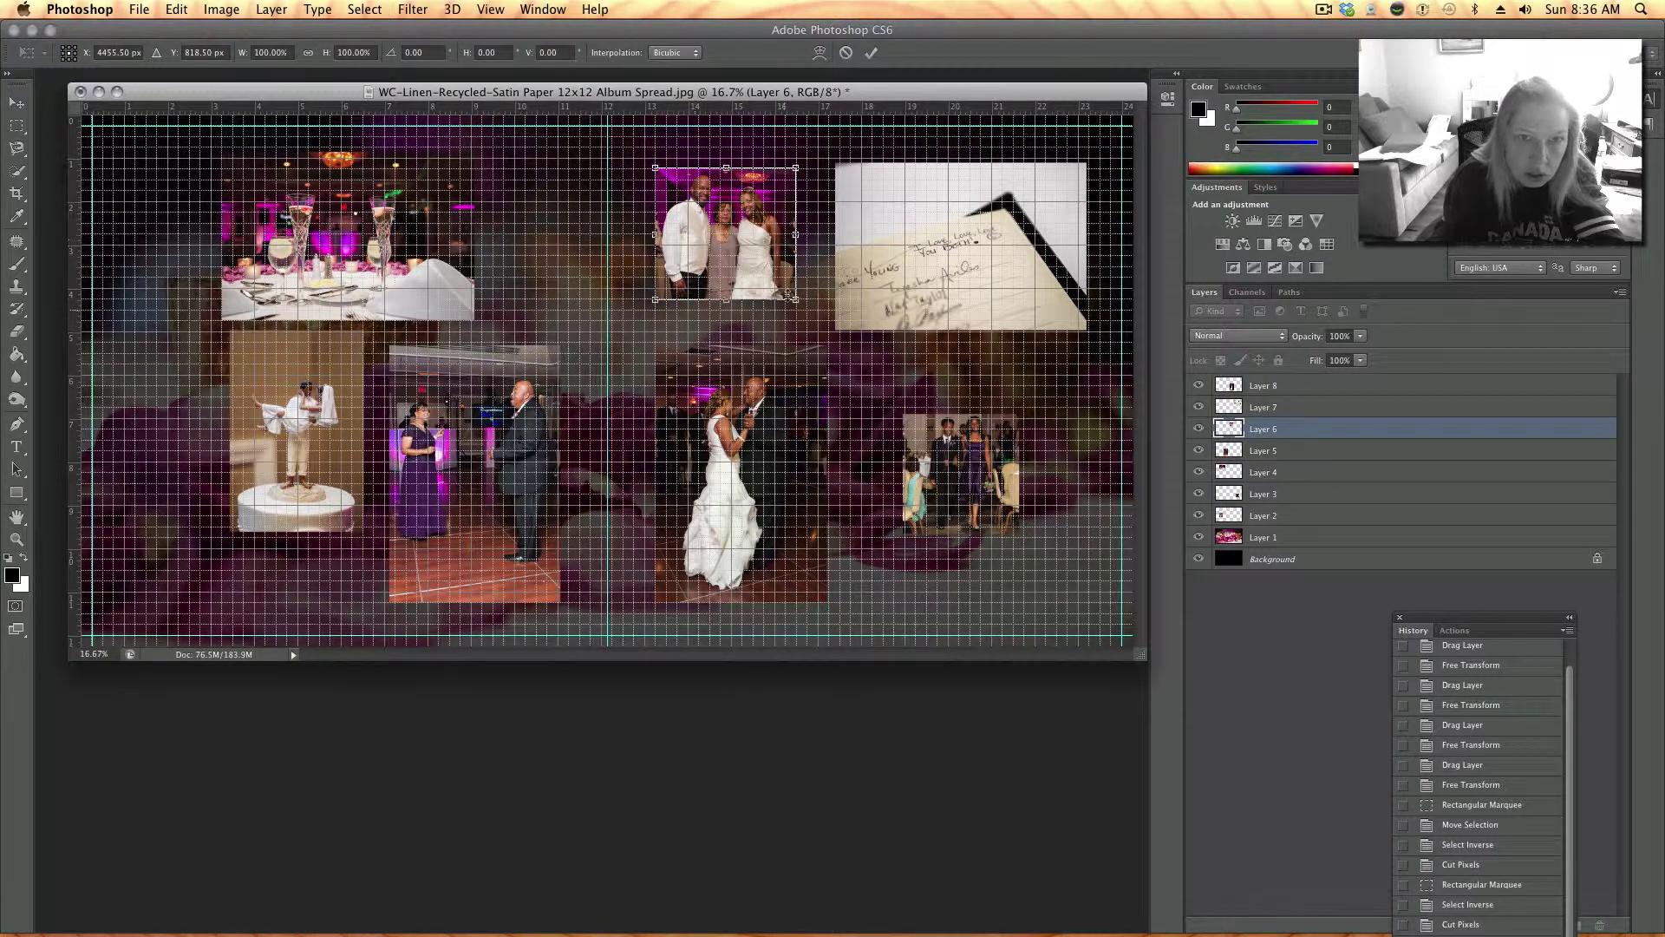
{"action": "left_click_drag", "start_coordinate": [794, 298], "coordinate": [823, 326]}
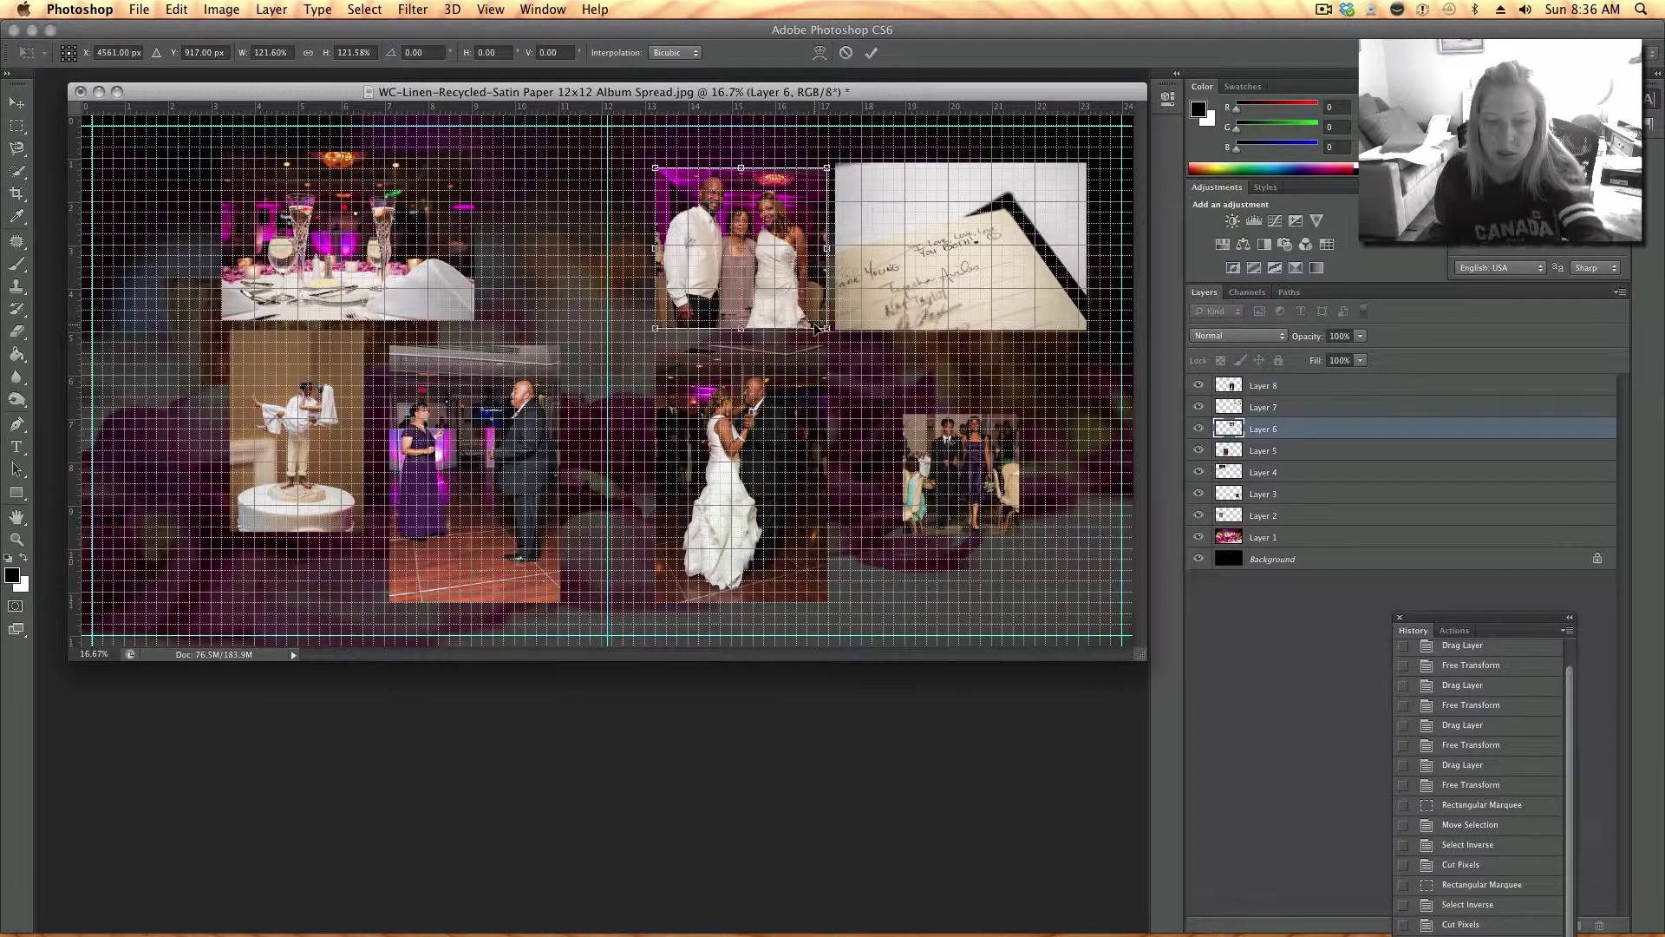
{"action": "key", "text": "Return"}
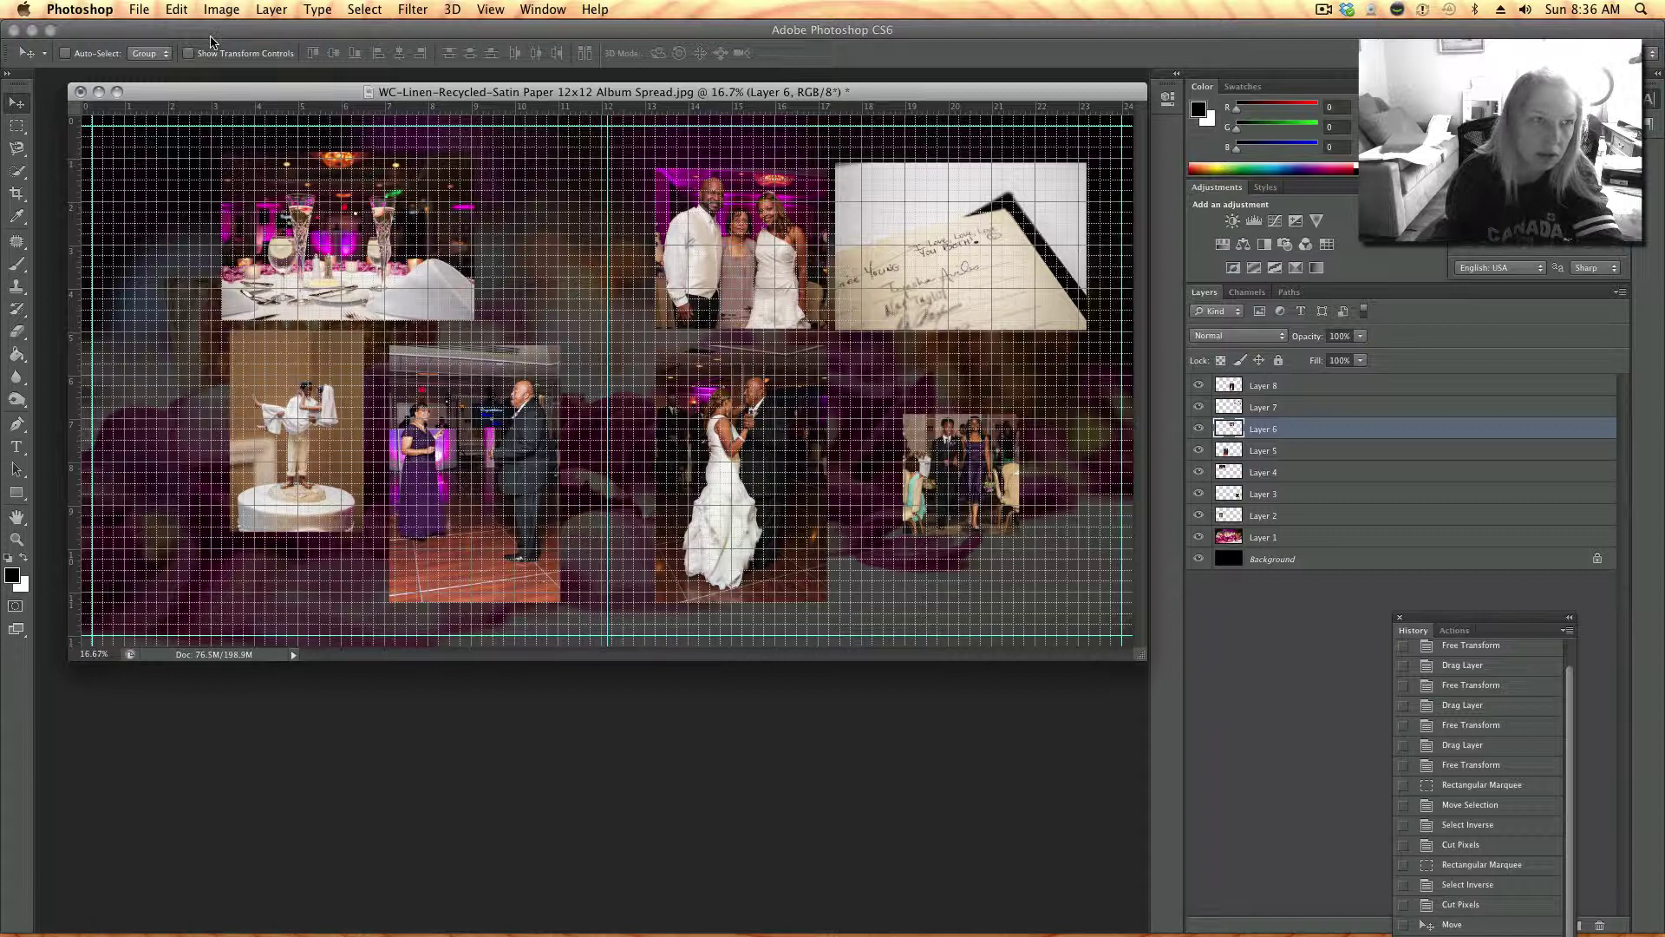
- Turn the View > Show > Grid overlay back off
{"action": "left_click", "coordinate": [418, 11]}
{"action": "mouse_move", "coordinate": [356, 11]}
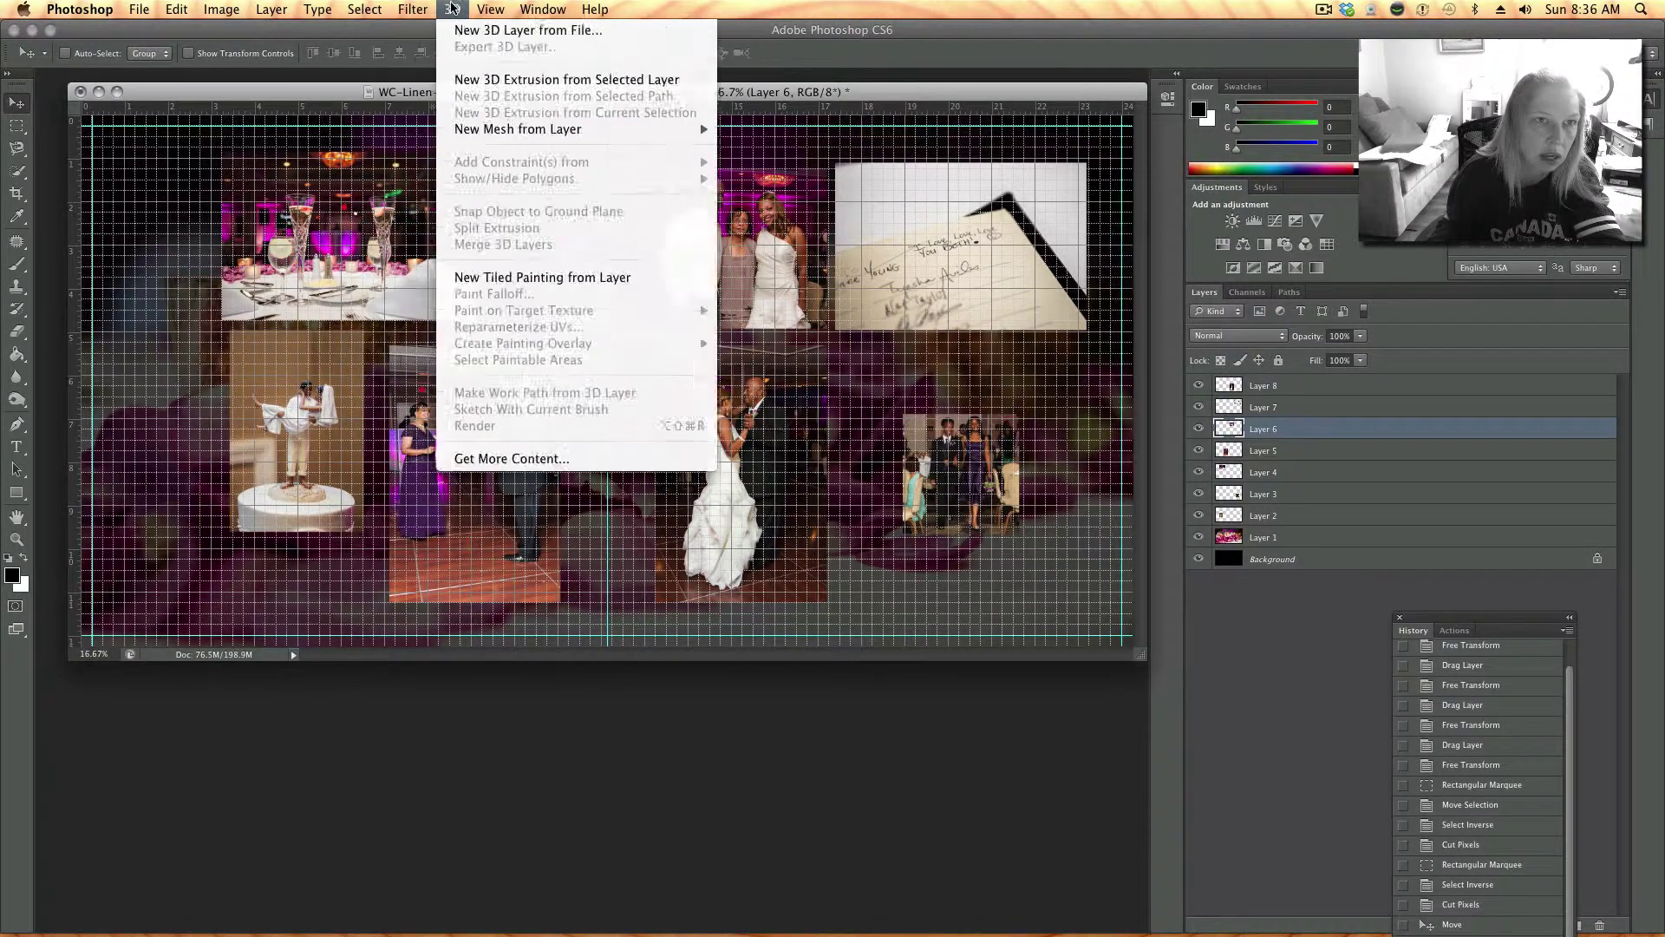
{"action": "mouse_move", "coordinate": [491, 10]}
{"action": "mouse_move", "coordinate": [538, 295]}
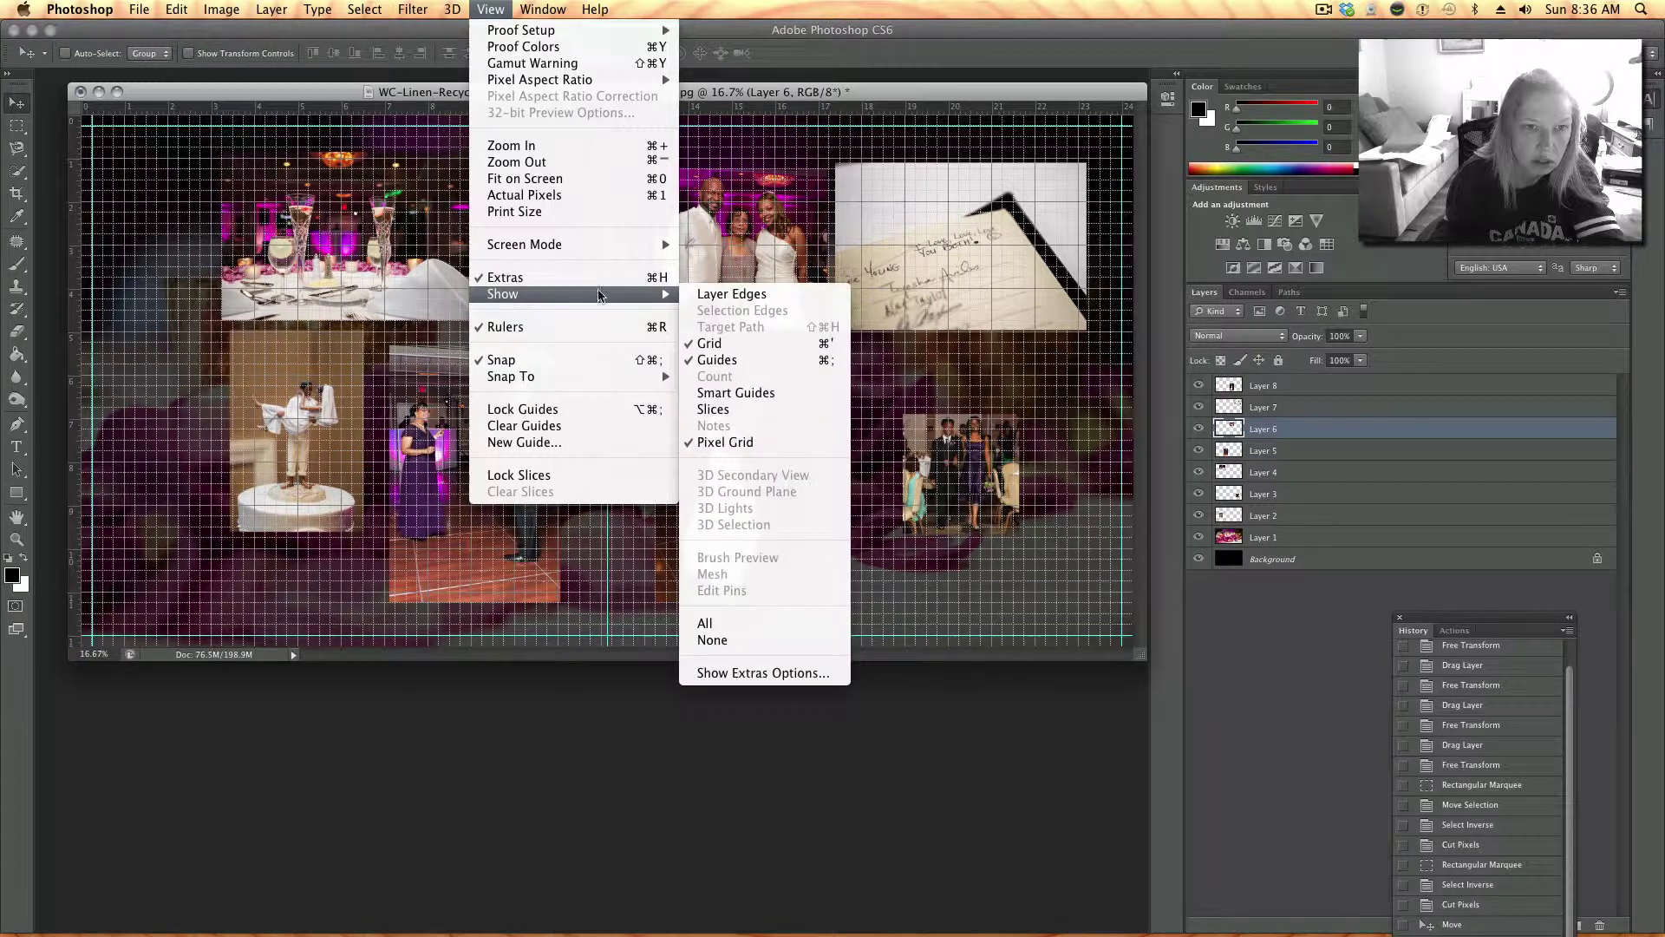
{"action": "left_click", "coordinate": [742, 344]}
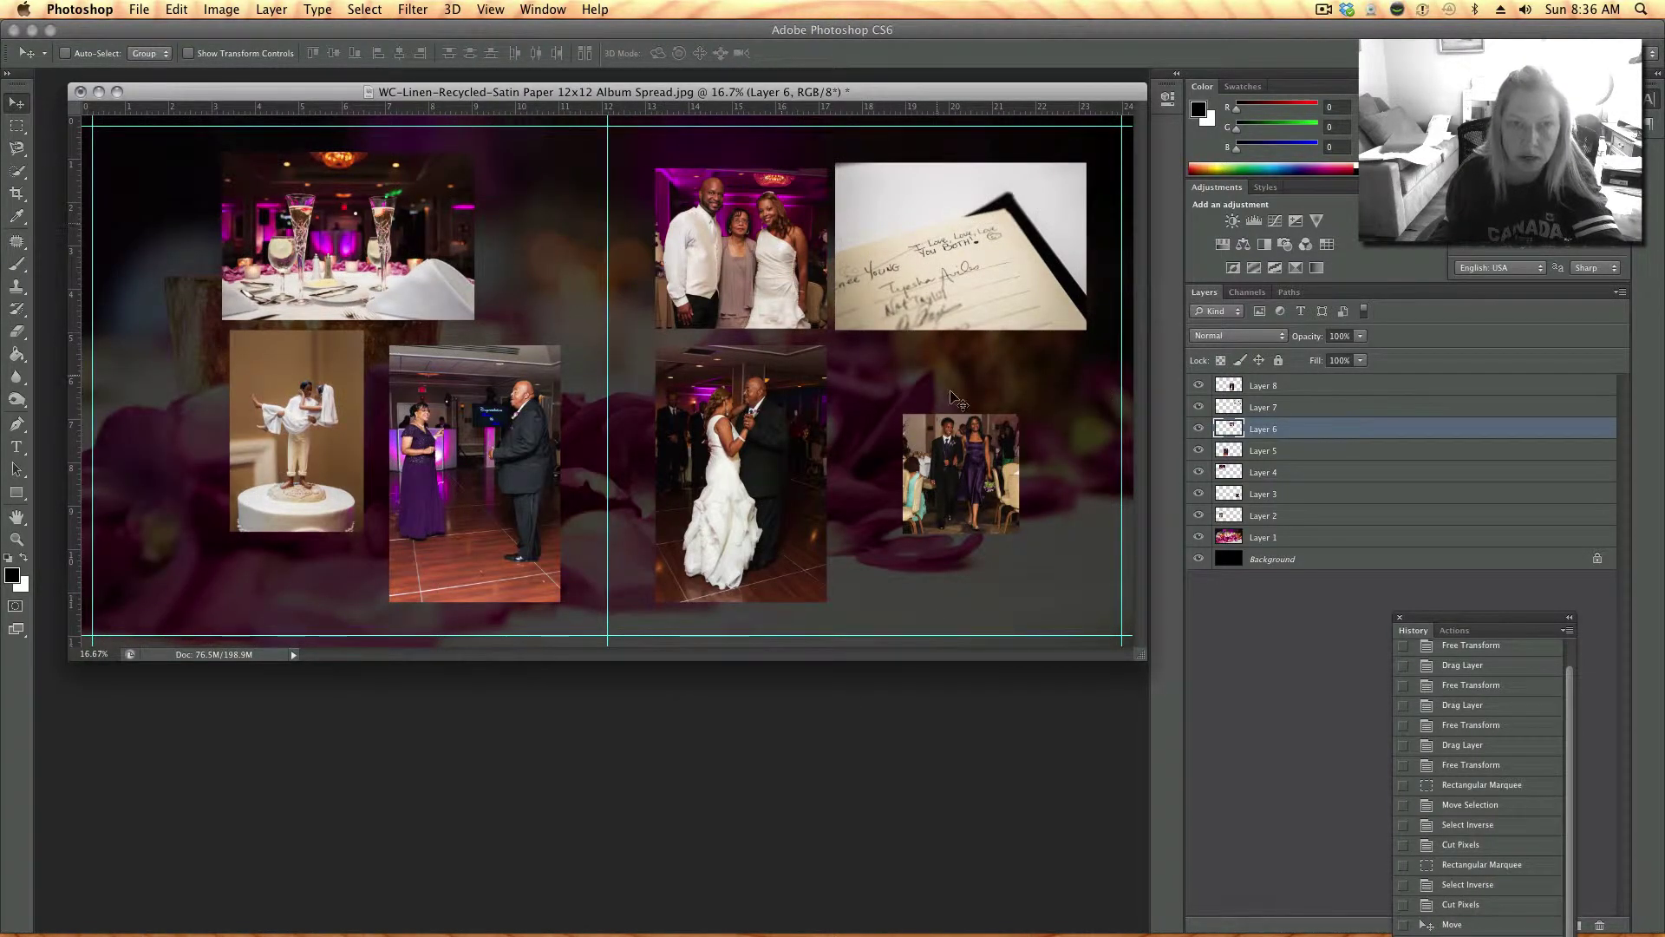
- Enlarge the walking-guests photo (Layer 3) and place it beside the dancing photo
{"action": "left_click", "coordinate": [1305, 496]}
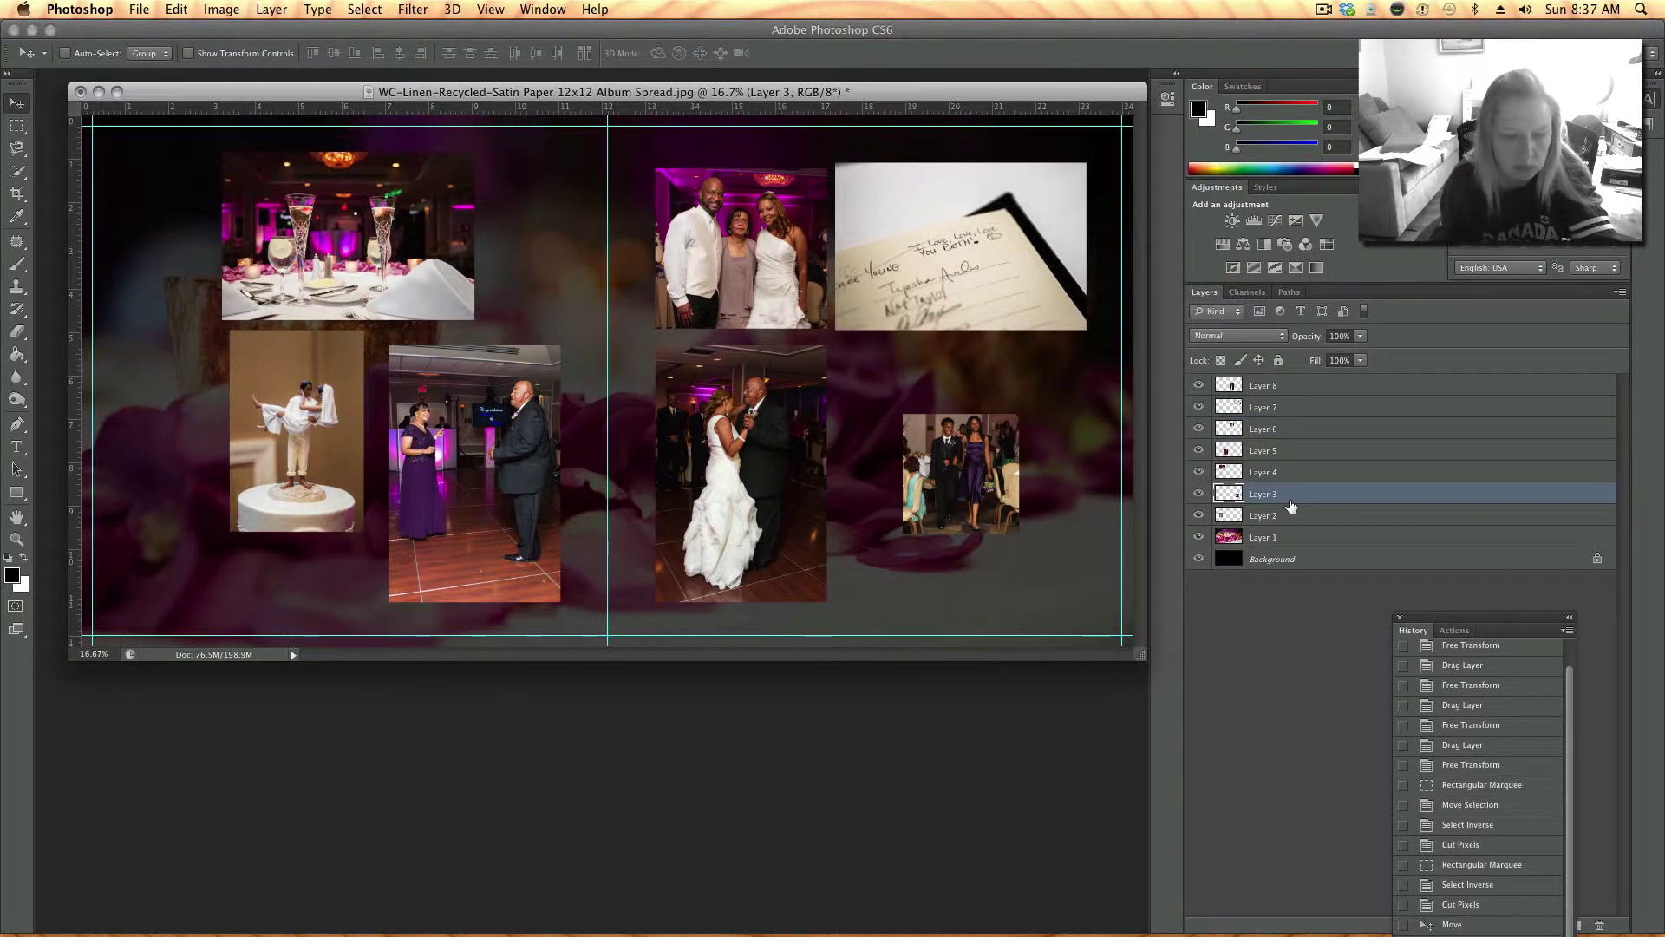
{"action": "key", "text": "super+t"}
{"action": "left_click_drag", "start_coordinate": [1019, 532], "coordinate": [1119, 629]}
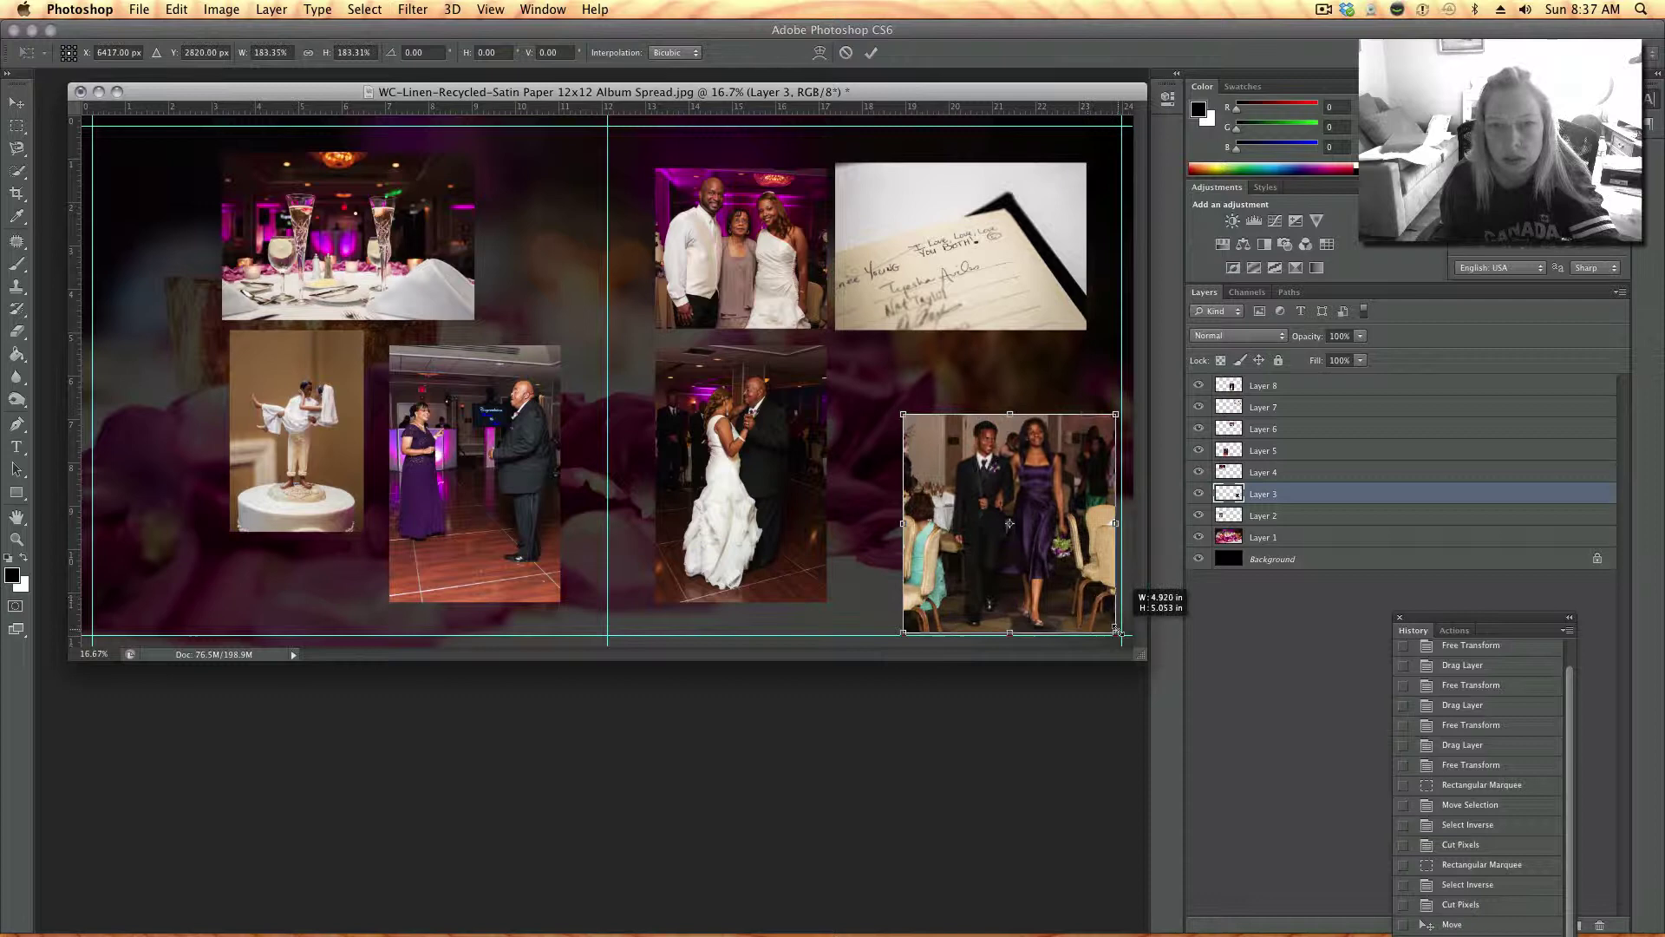
{"action": "left_click_drag", "start_coordinate": [1040, 513], "coordinate": [971, 443]}
{"action": "left_click_drag", "start_coordinate": [1048, 564], "coordinate": [1090, 598]}
{"action": "left_click_drag", "start_coordinate": [1005, 544], "coordinate": [1006, 547]}
{"action": "key", "text": "Return"}
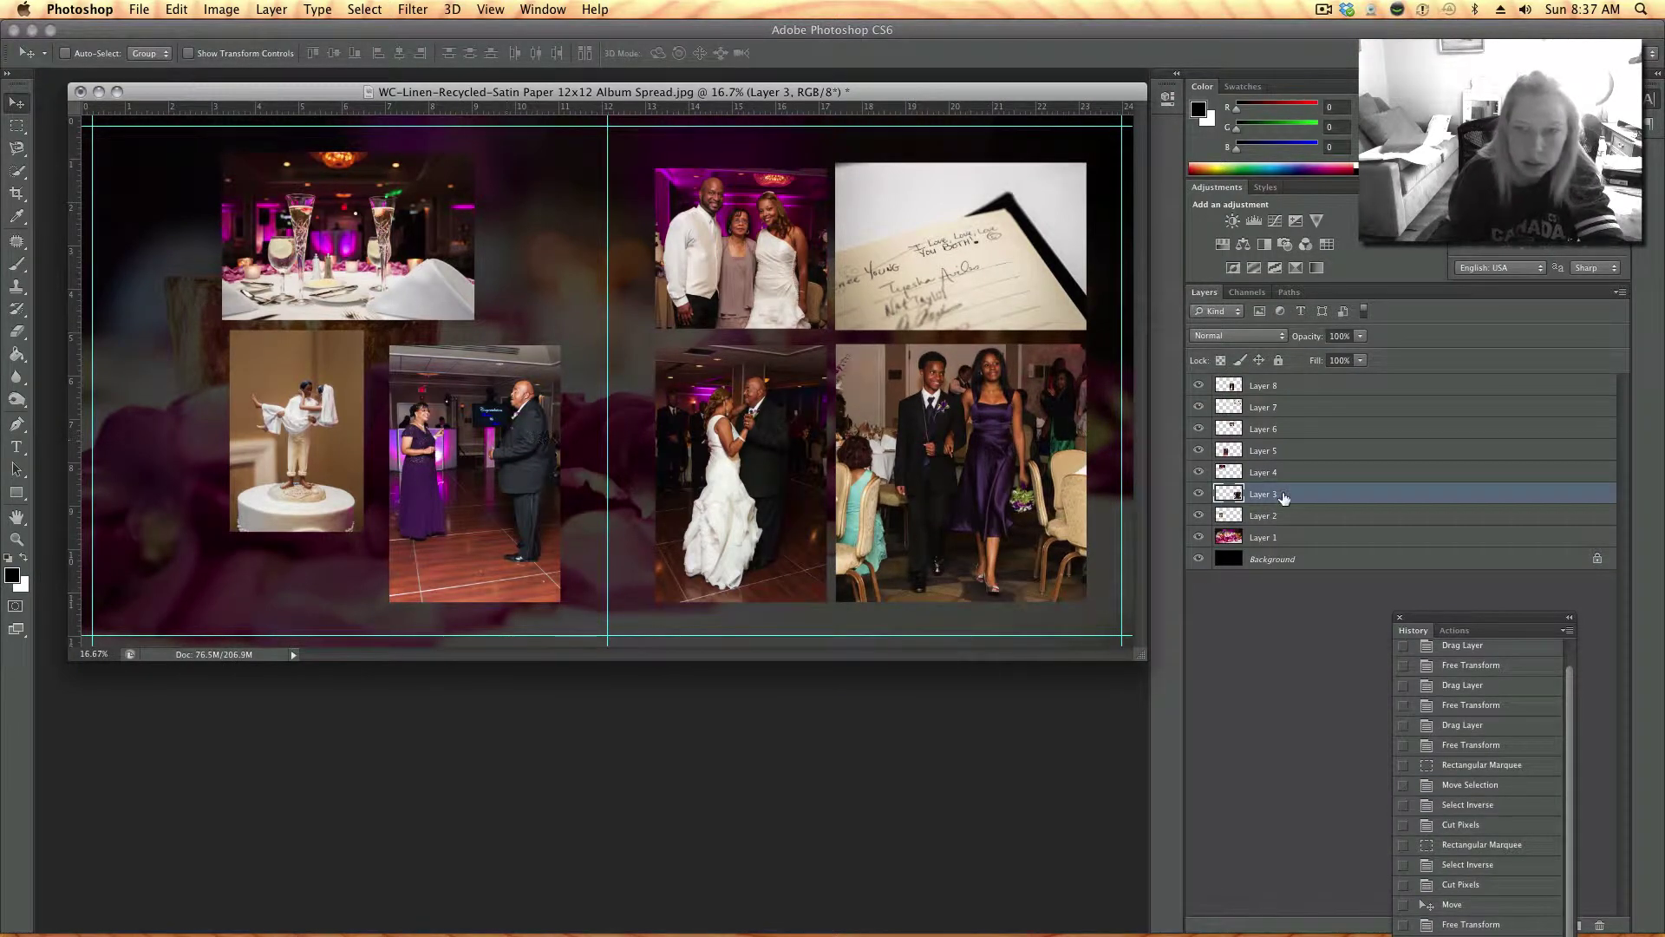
- Move the champagne table photo (Layer 4) to the top-left corner at about 121%
{"action": "left_click", "coordinate": [1269, 474]}
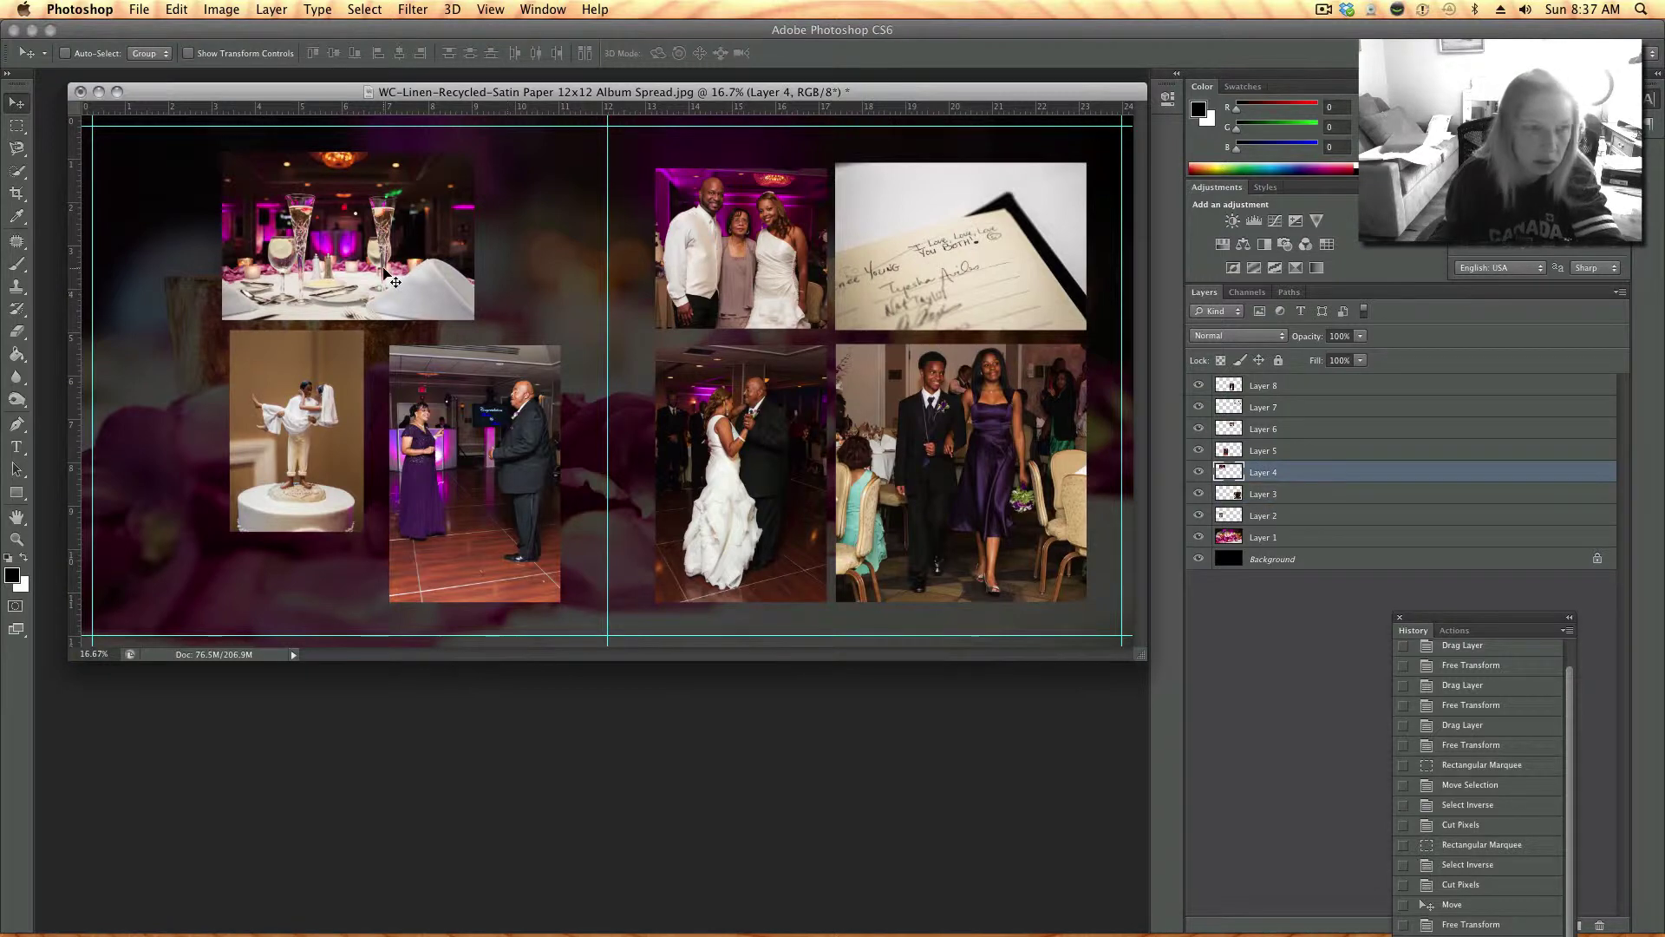
{"action": "key", "text": "super+t"}
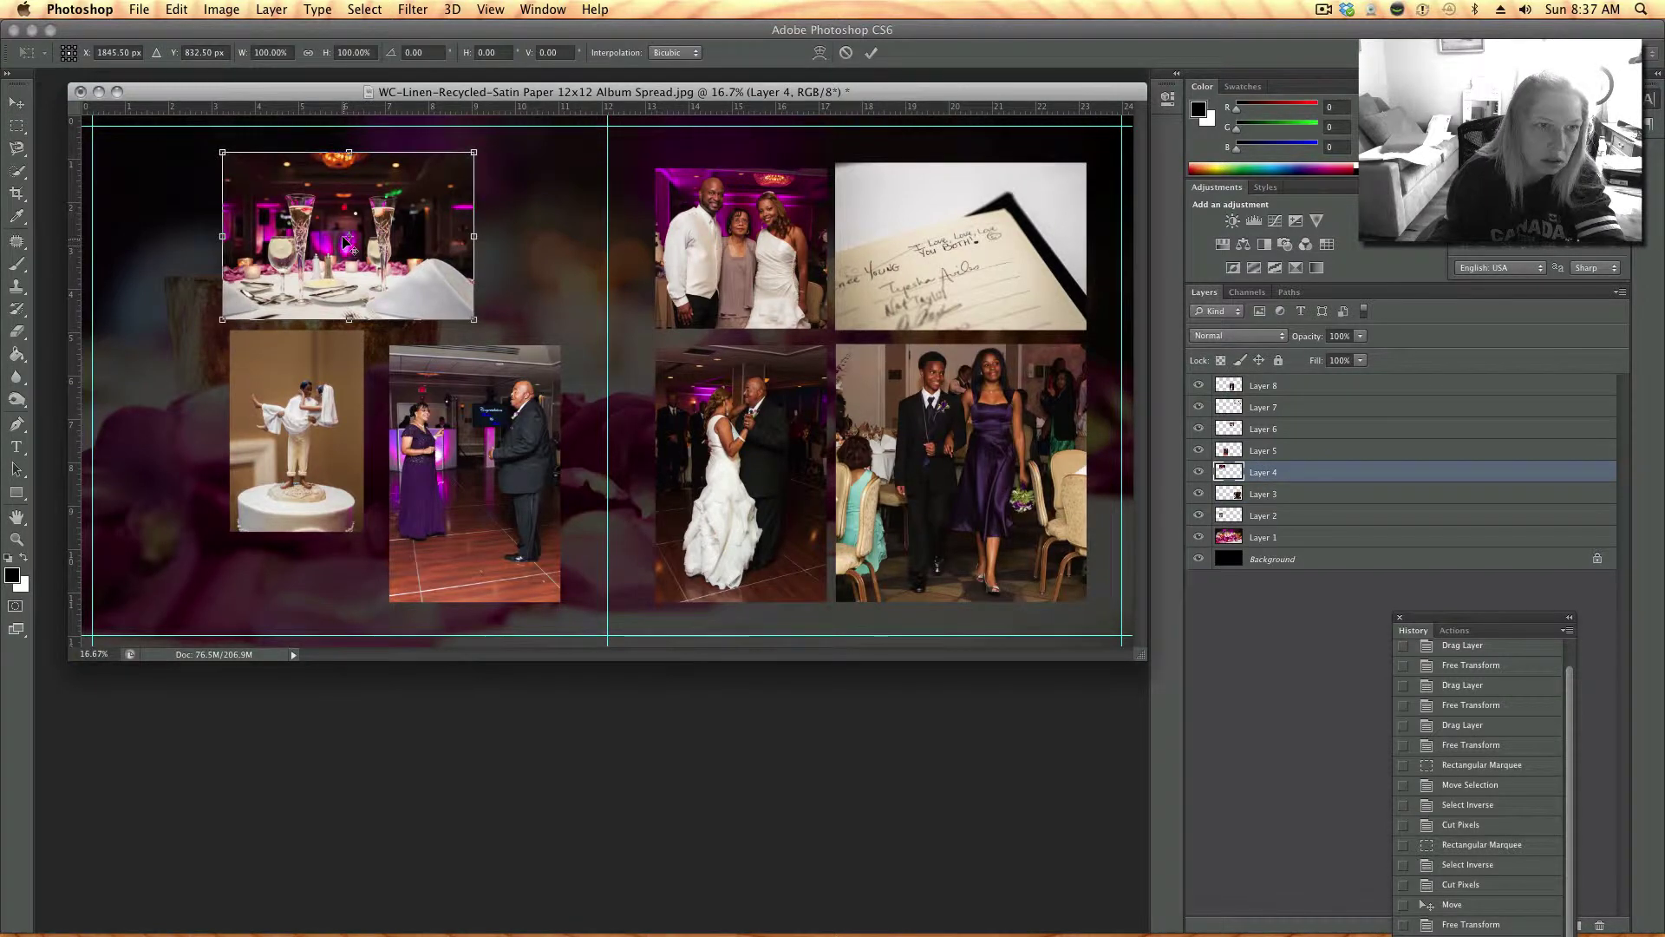
{"action": "left_click_drag", "start_coordinate": [347, 241], "coordinate": [239, 234]}
{"action": "left_click_drag", "start_coordinate": [368, 321], "coordinate": [424, 355]}
{"action": "left_click_drag", "start_coordinate": [363, 269], "coordinate": [356, 263]}
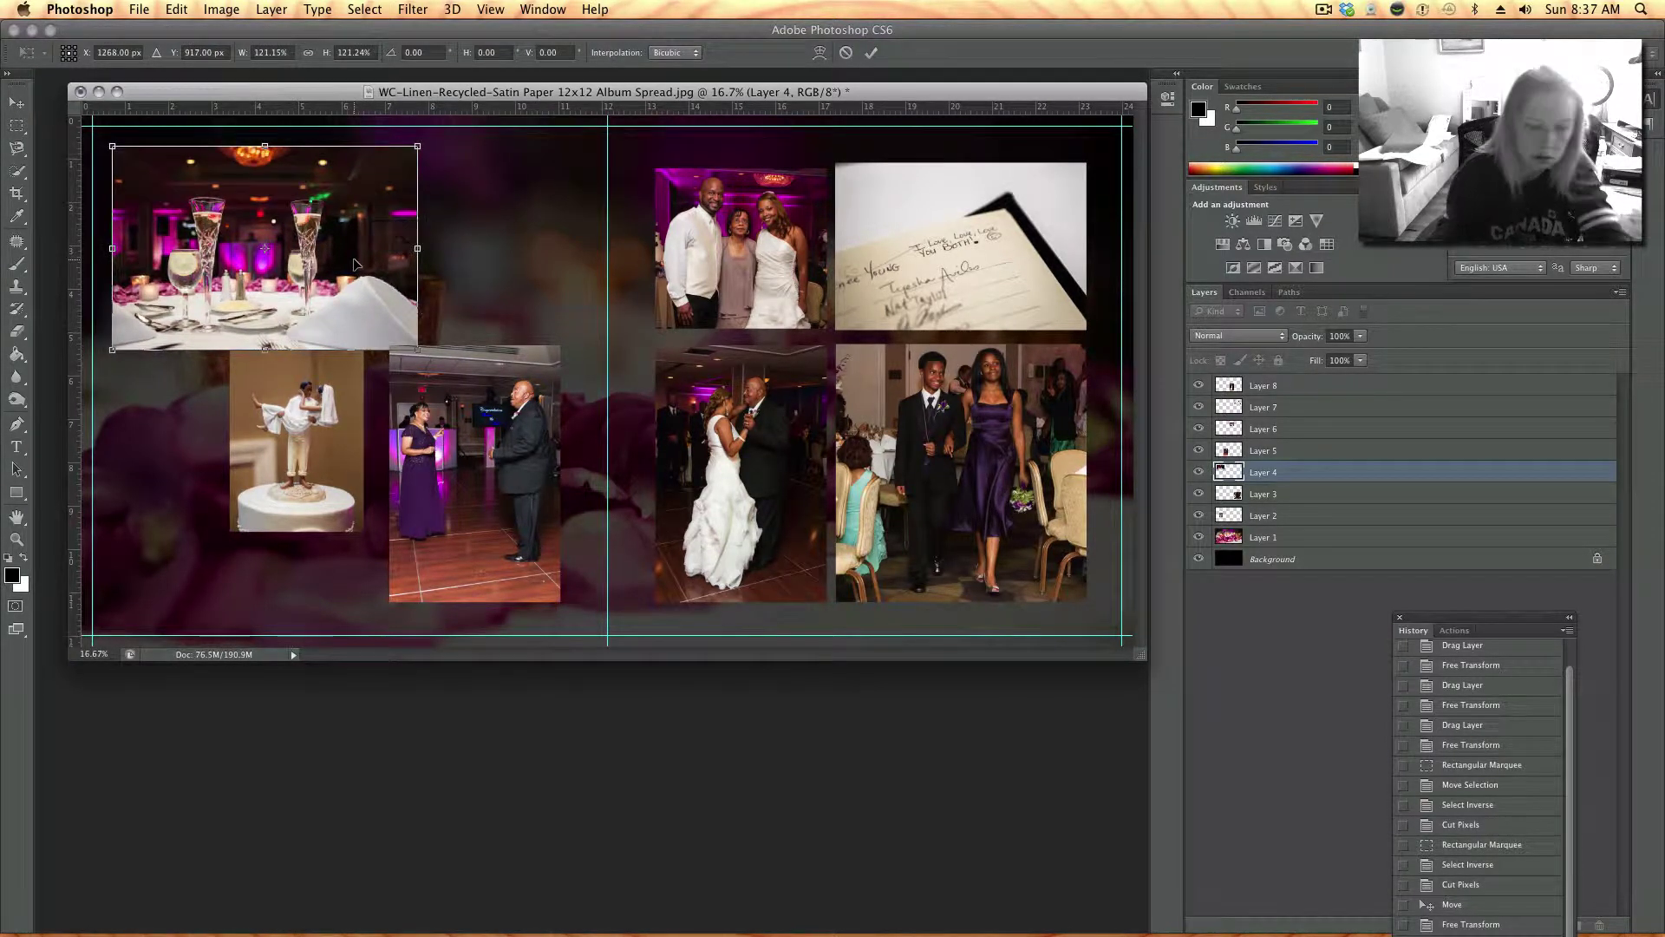
{"action": "key", "text": "Return"}
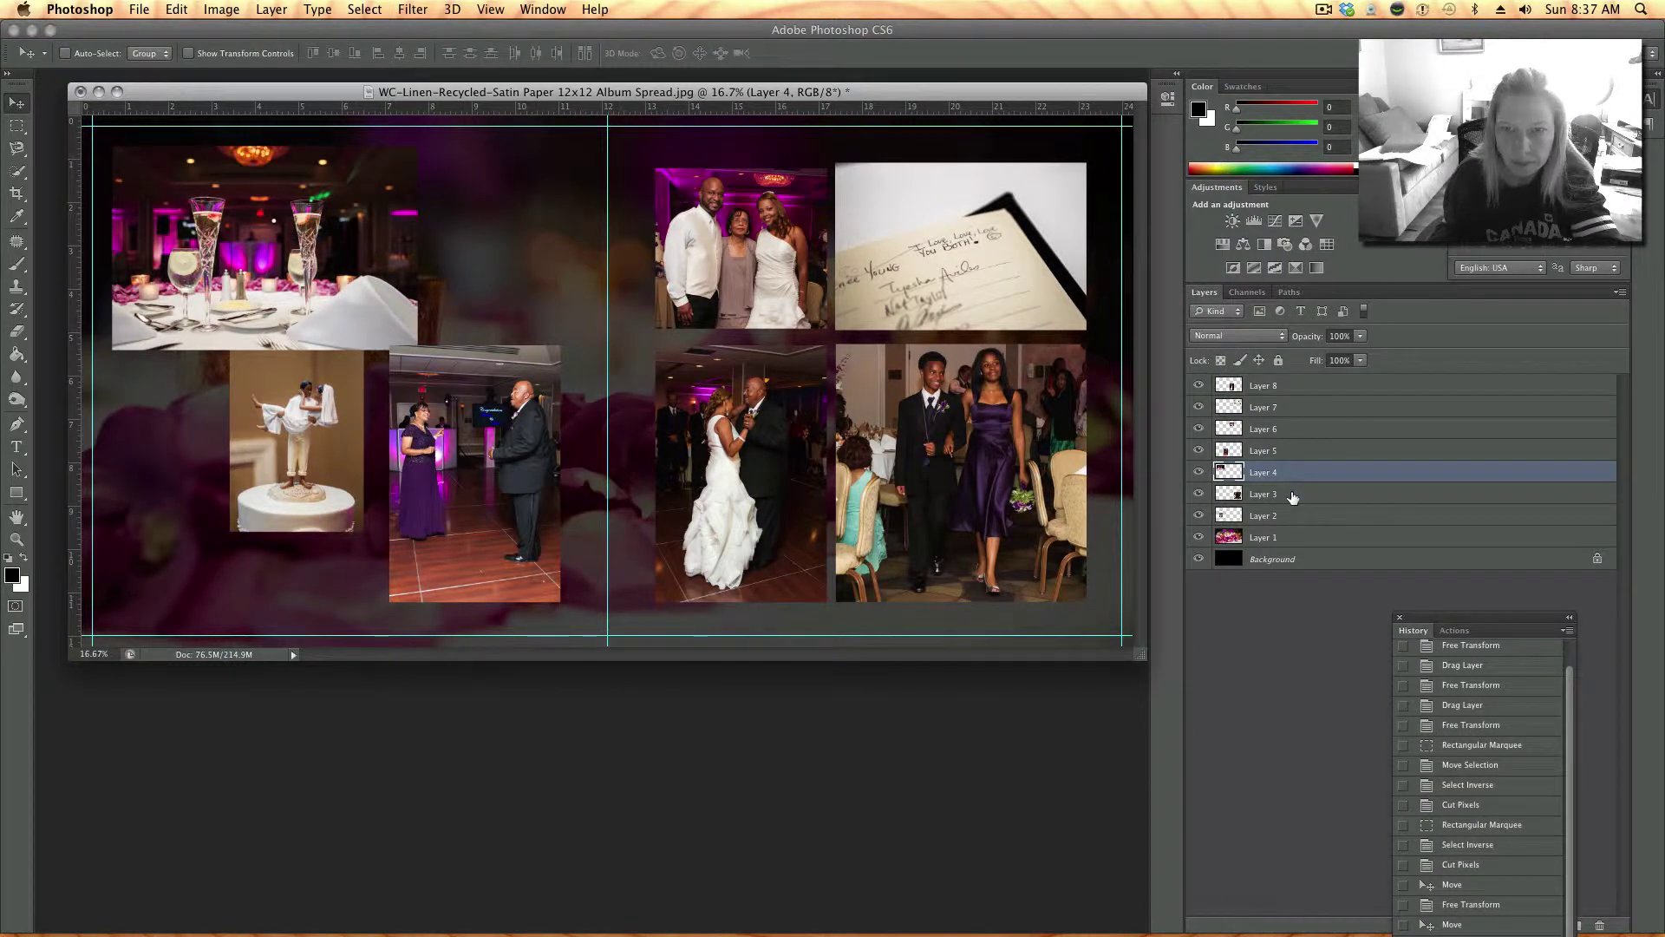
- Move the purple-dress dance photo (Layer 5) to the top row, scaled to 120%
{"action": "left_click", "coordinate": [1292, 456]}
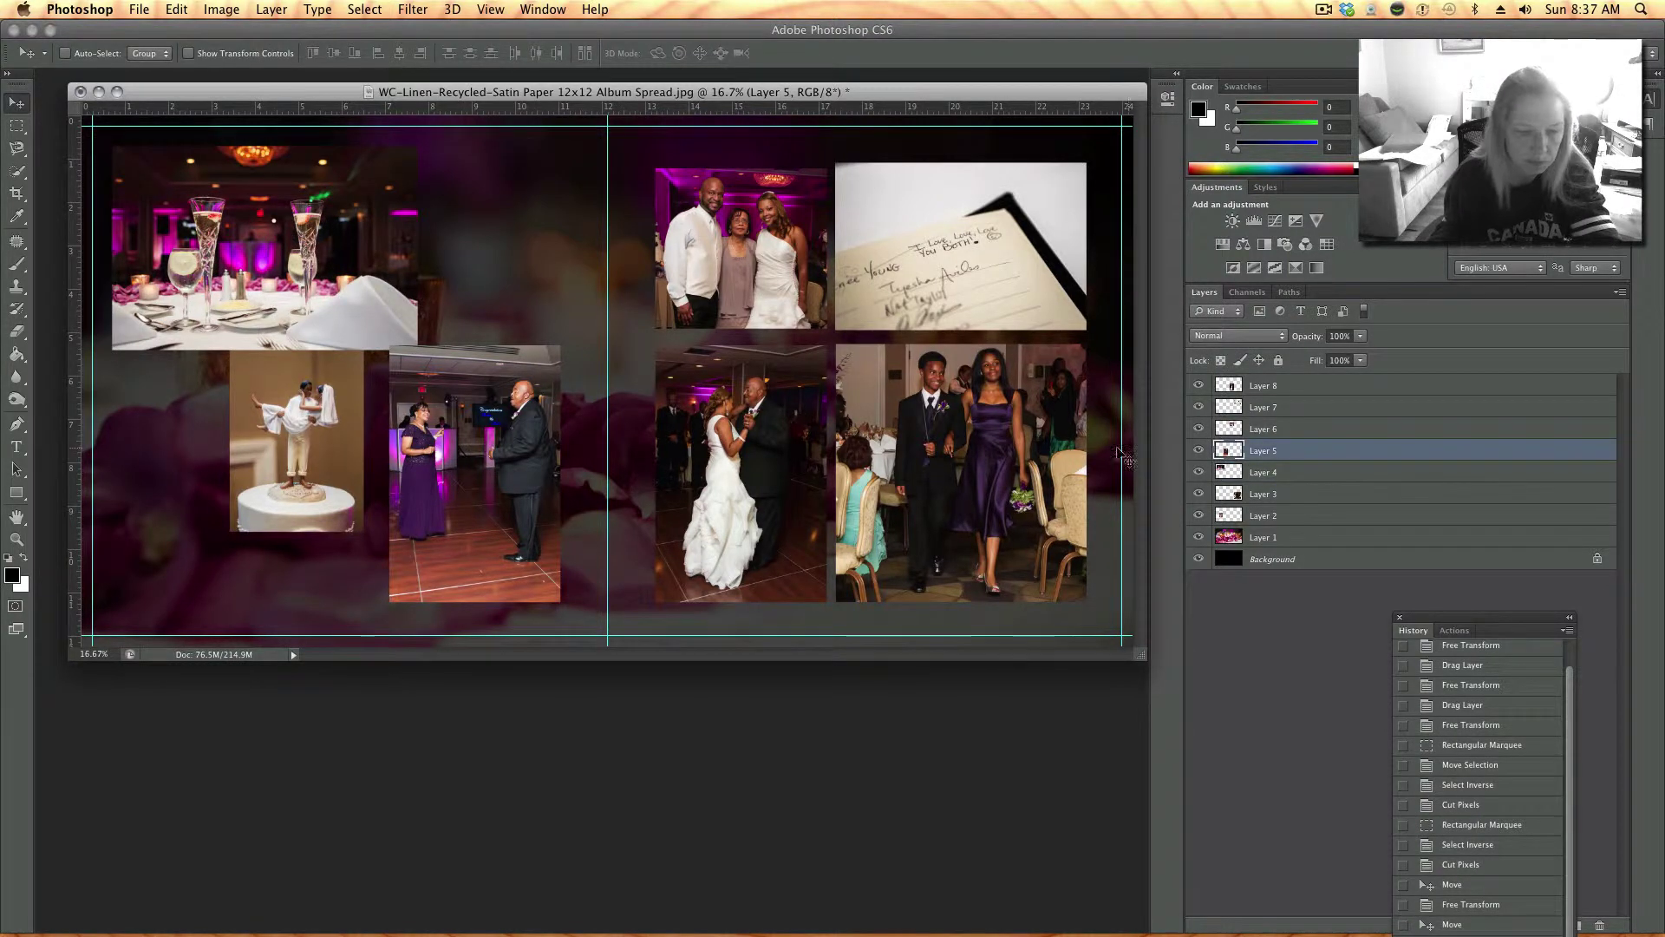
{"action": "key", "text": "super+t"}
{"action": "left_click_drag", "start_coordinate": [449, 415], "coordinate": [496, 215]}
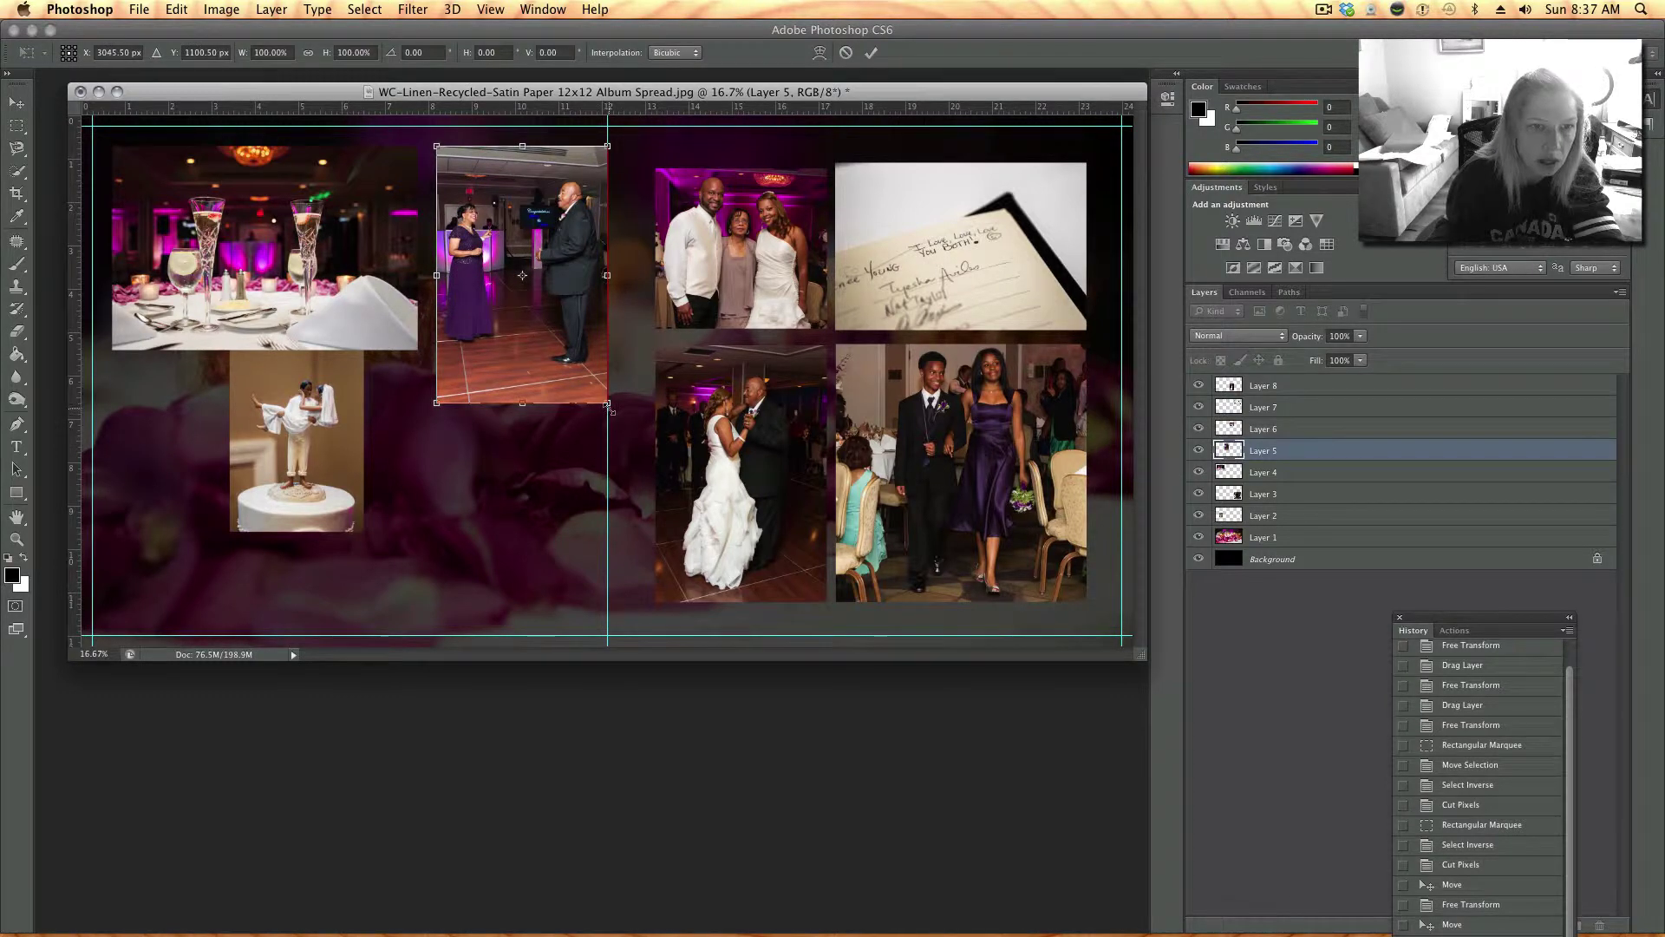
{"action": "left_click_drag", "start_coordinate": [608, 408], "coordinate": [626, 470]}
{"action": "left_click_drag", "start_coordinate": [535, 382], "coordinate": [532, 439]}
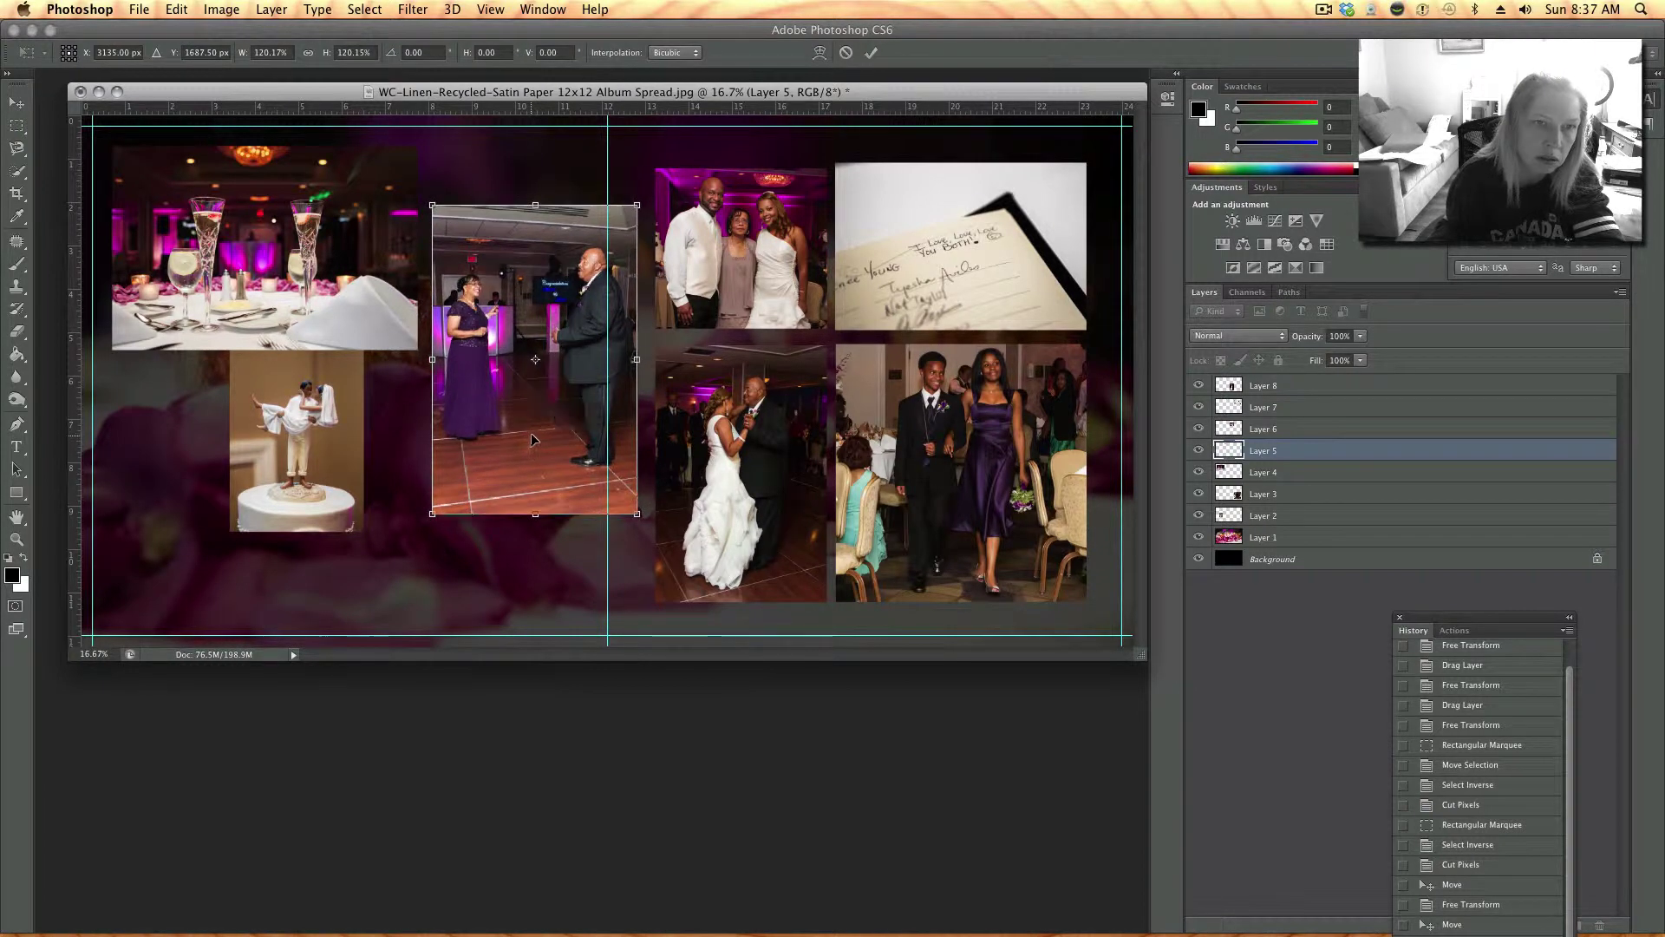
{"action": "key", "text": "Return"}
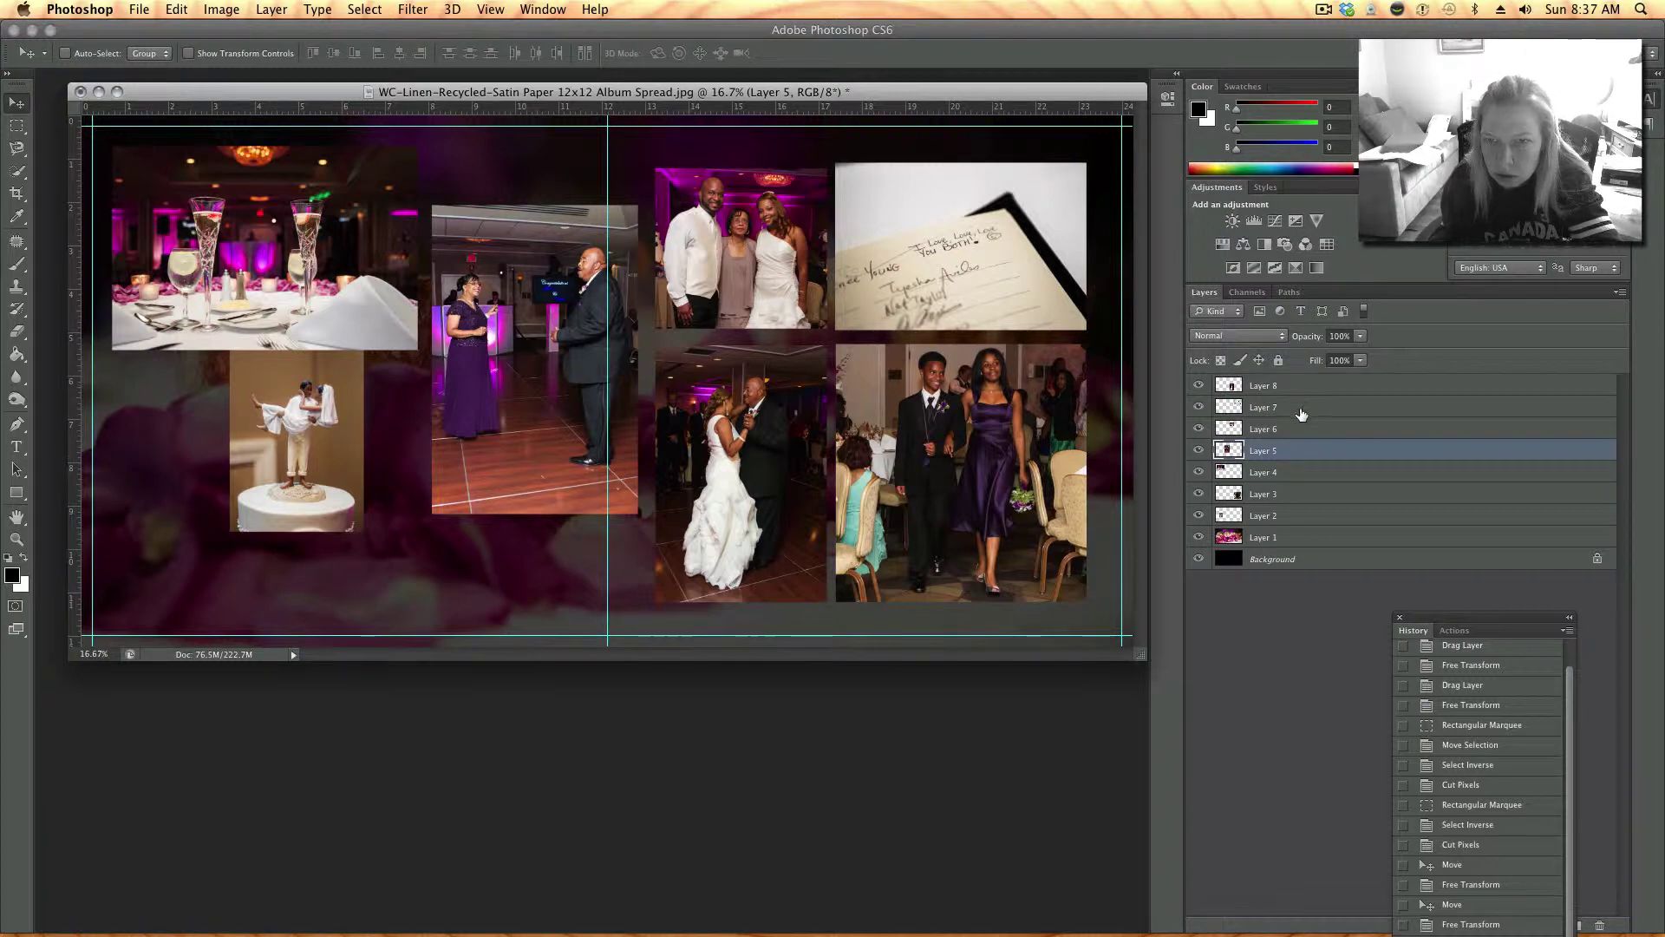
- Resize and reposition the cake-topper photo below the table-setting photo
{"action": "left_click", "coordinate": [1288, 522]}
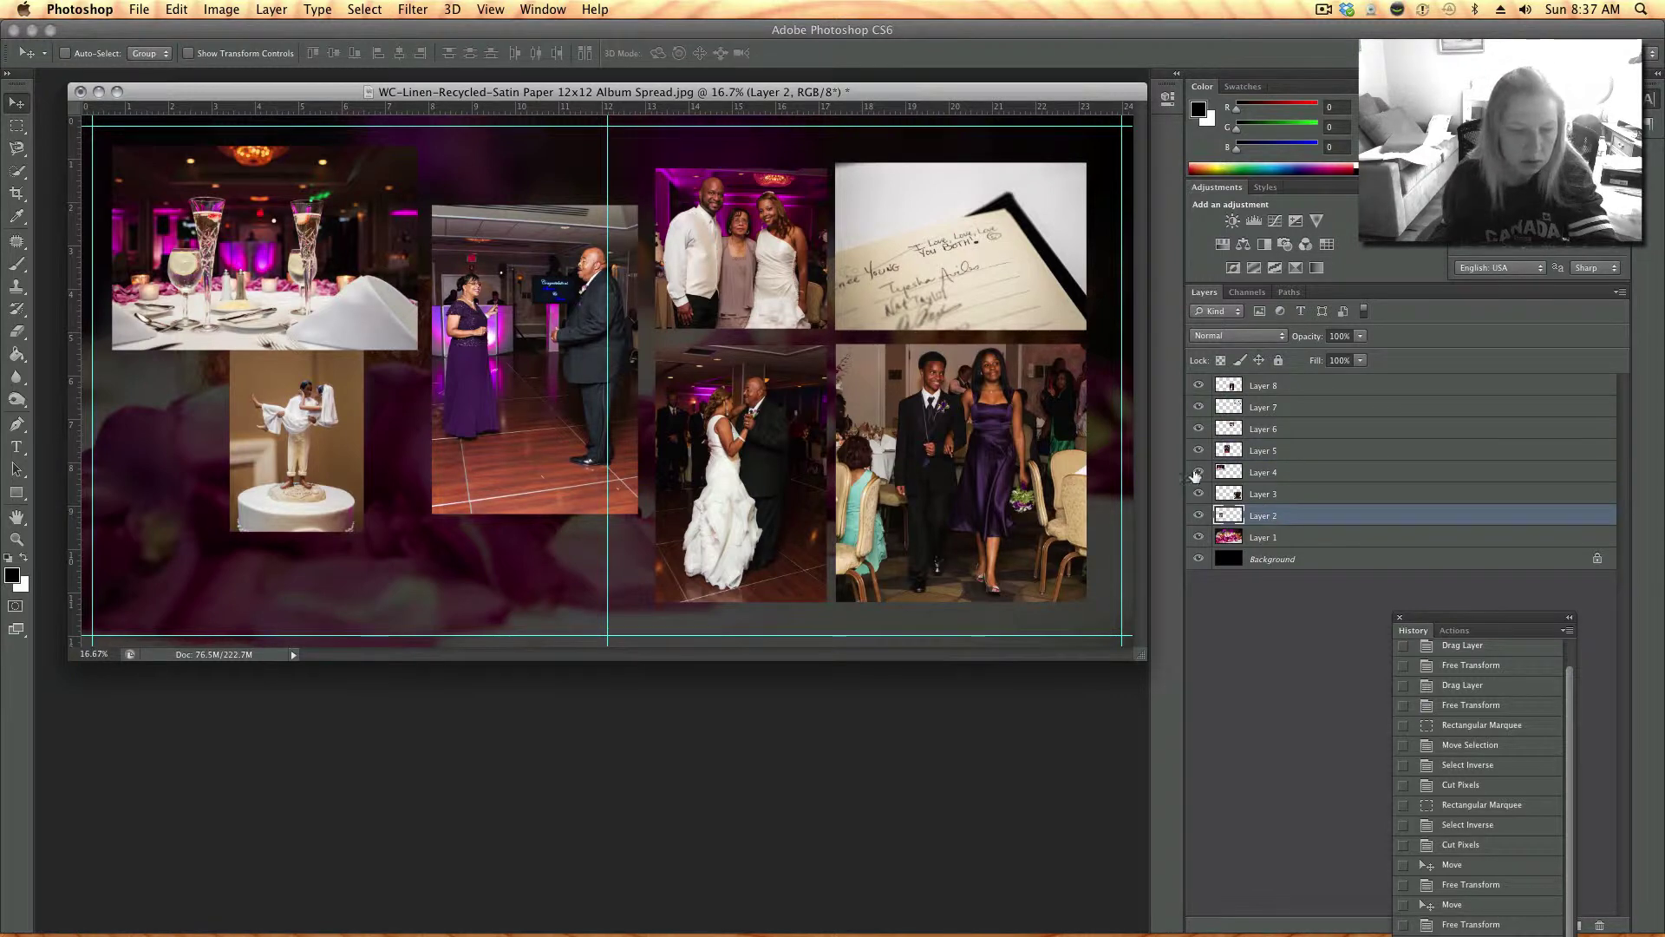
{"action": "key", "text": "ctrl+t"}
{"action": "left_click_drag", "start_coordinate": [253, 403], "coordinate": [135, 412]}
{"action": "left_click_drag", "start_coordinate": [245, 561], "coordinate": [322, 674]}
{"action": "left_click_drag", "start_coordinate": [243, 506], "coordinate": [266, 464]}
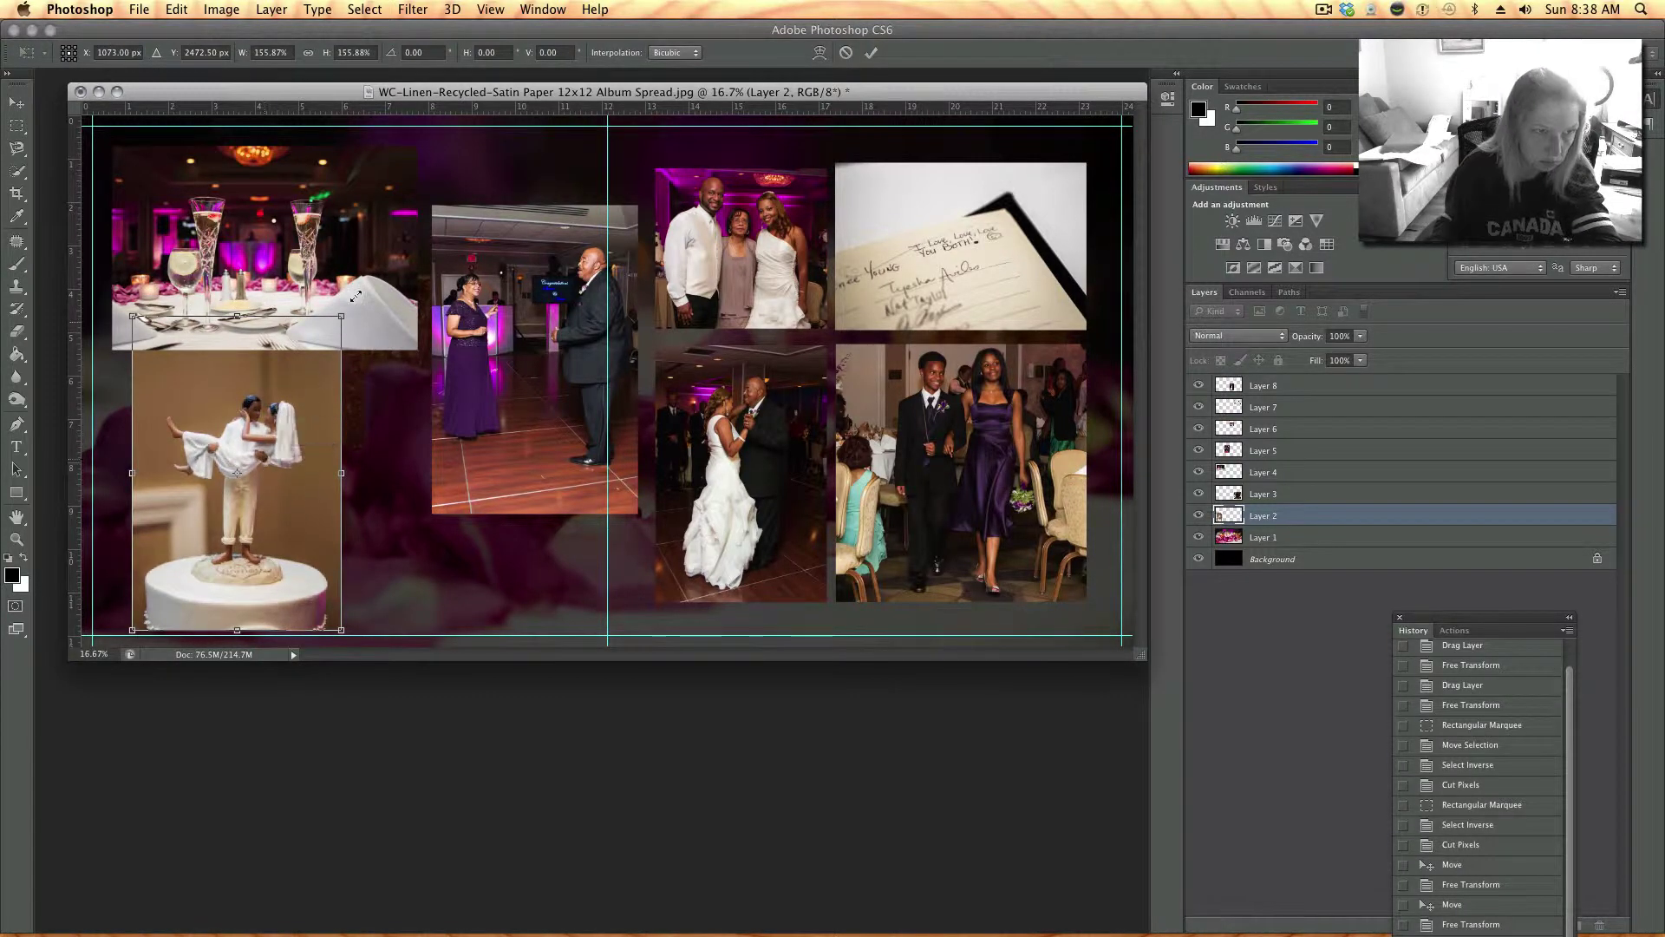
{"action": "left_click_drag", "start_coordinate": [341, 322], "coordinate": [323, 386]}
{"action": "key", "text": "Return"}
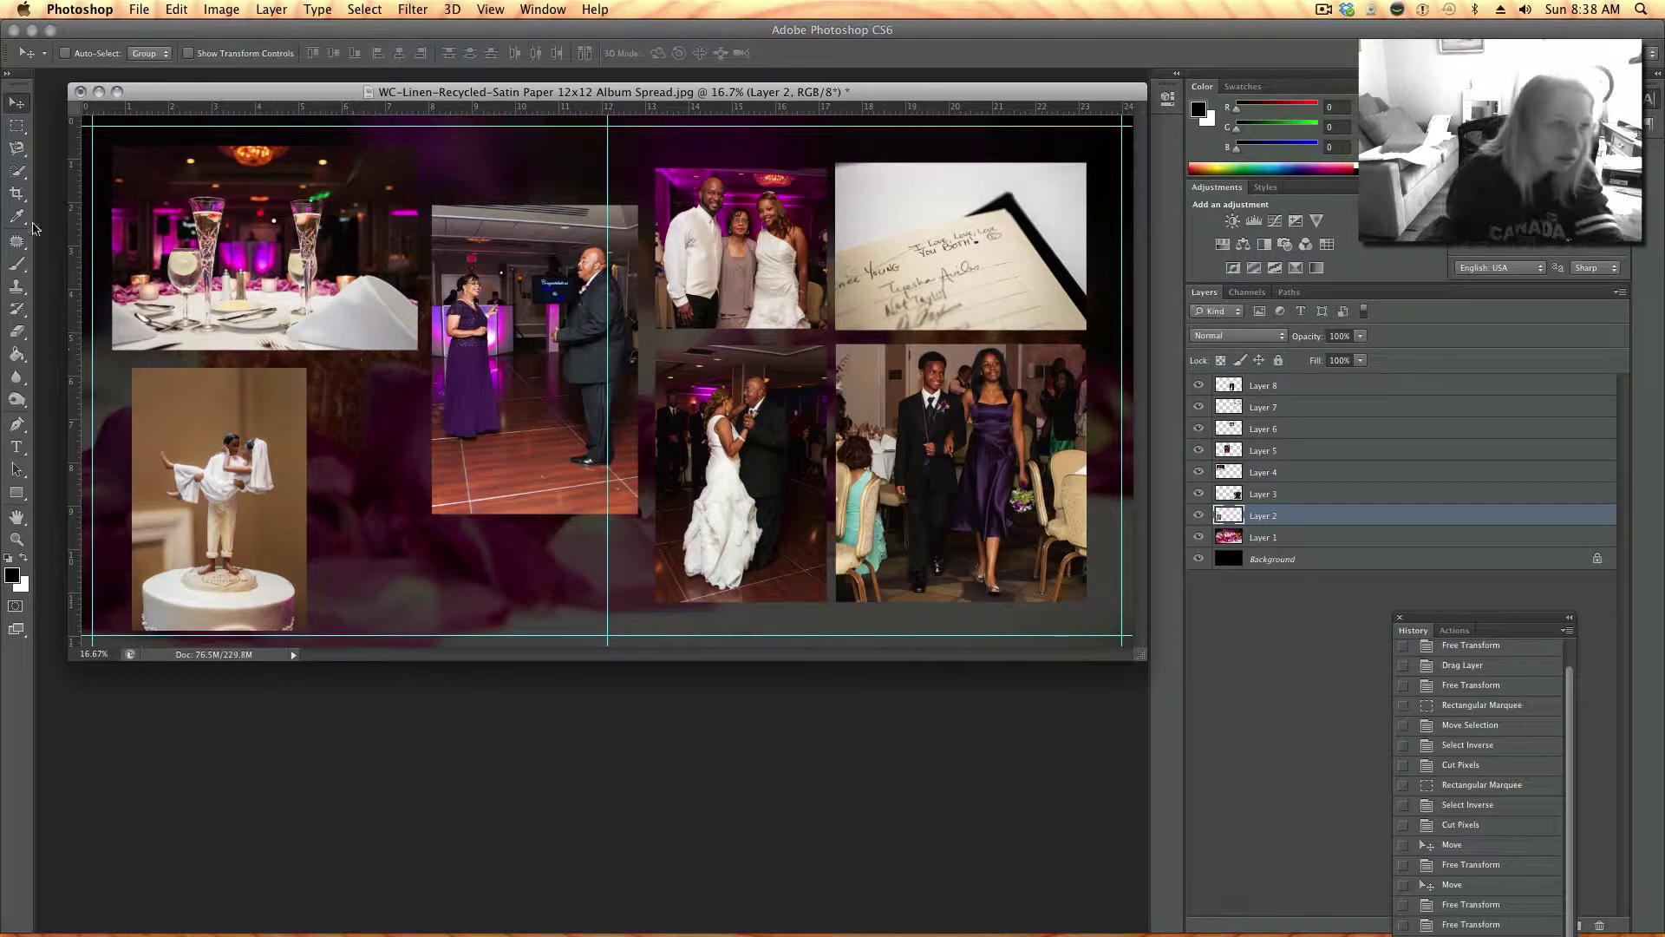
- Trim the overlapping strip and the cake photo's top and bottom strips with the Rectangular Marquee
{"action": "left_click", "coordinate": [17, 126]}
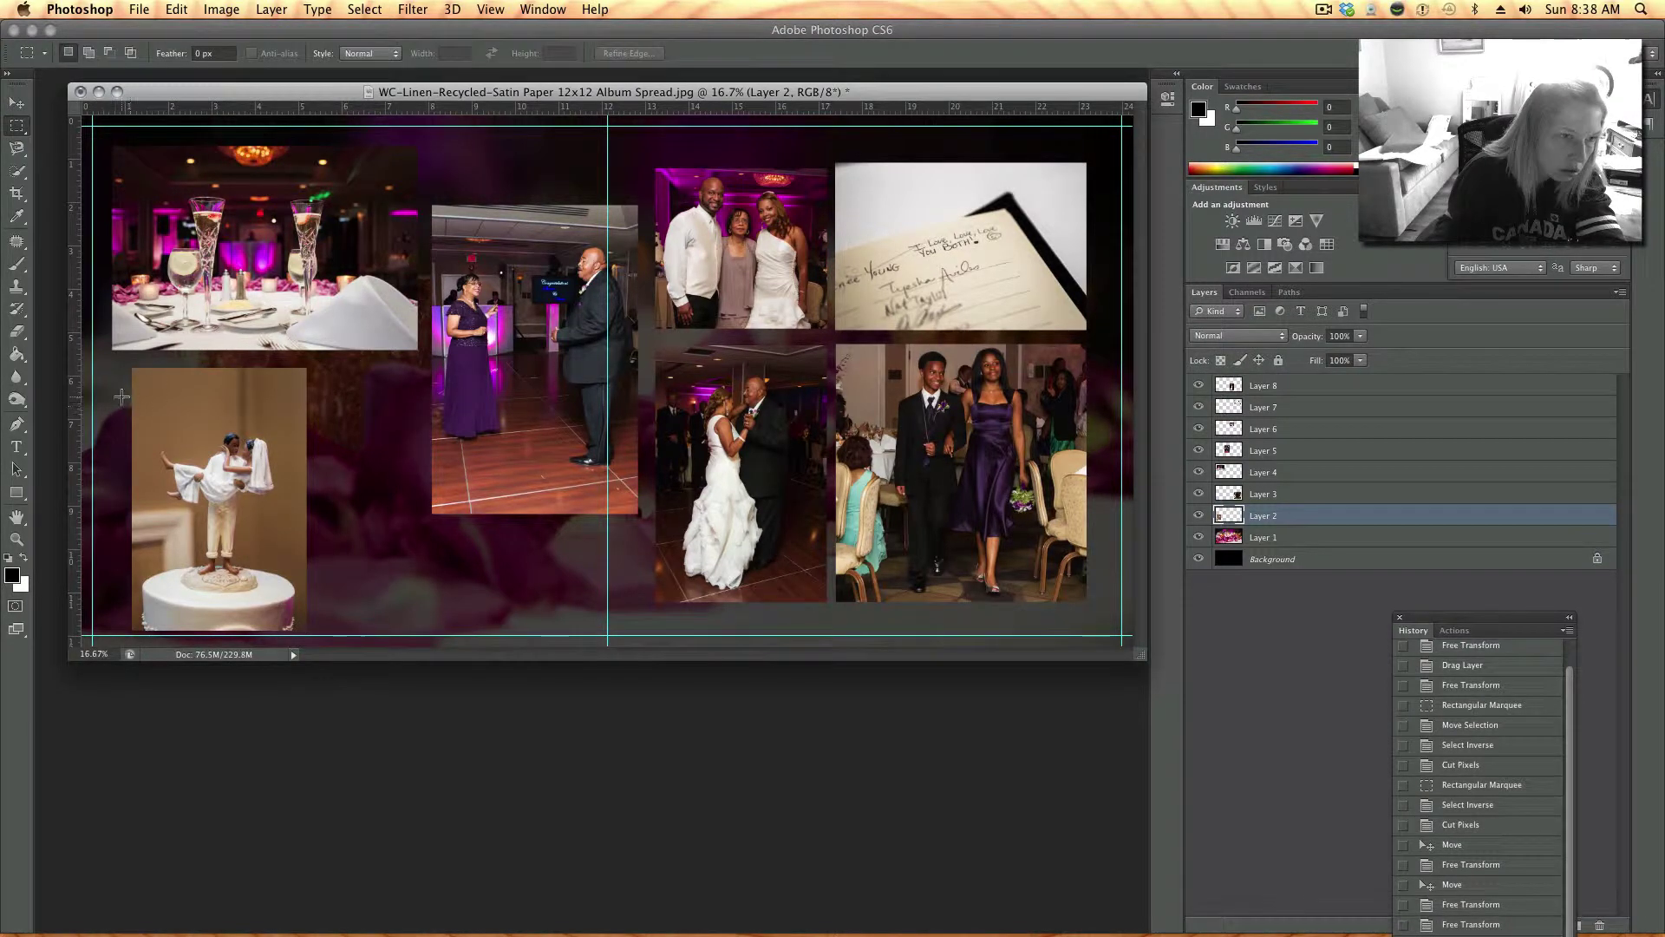
{"action": "left_click_drag", "start_coordinate": [122, 400], "coordinate": [396, 329]}
{"action": "key", "text": "Delete"}
{"action": "key", "text": "ctrl+d"}
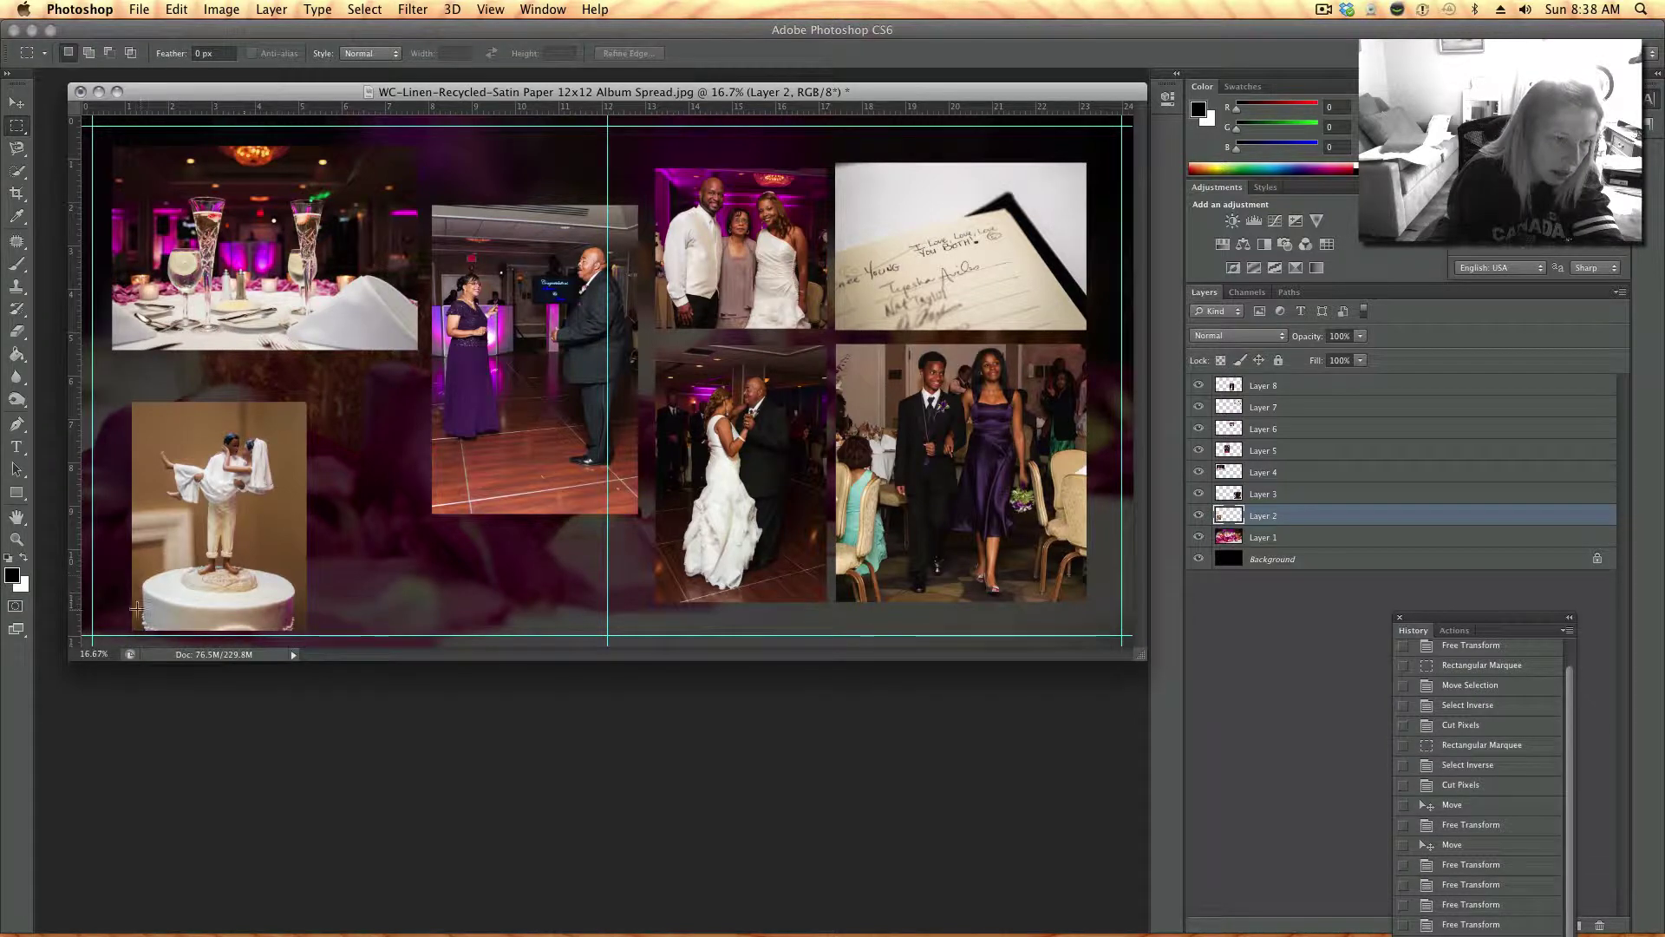
{"action": "left_click_drag", "start_coordinate": [113, 590], "coordinate": [341, 668]}
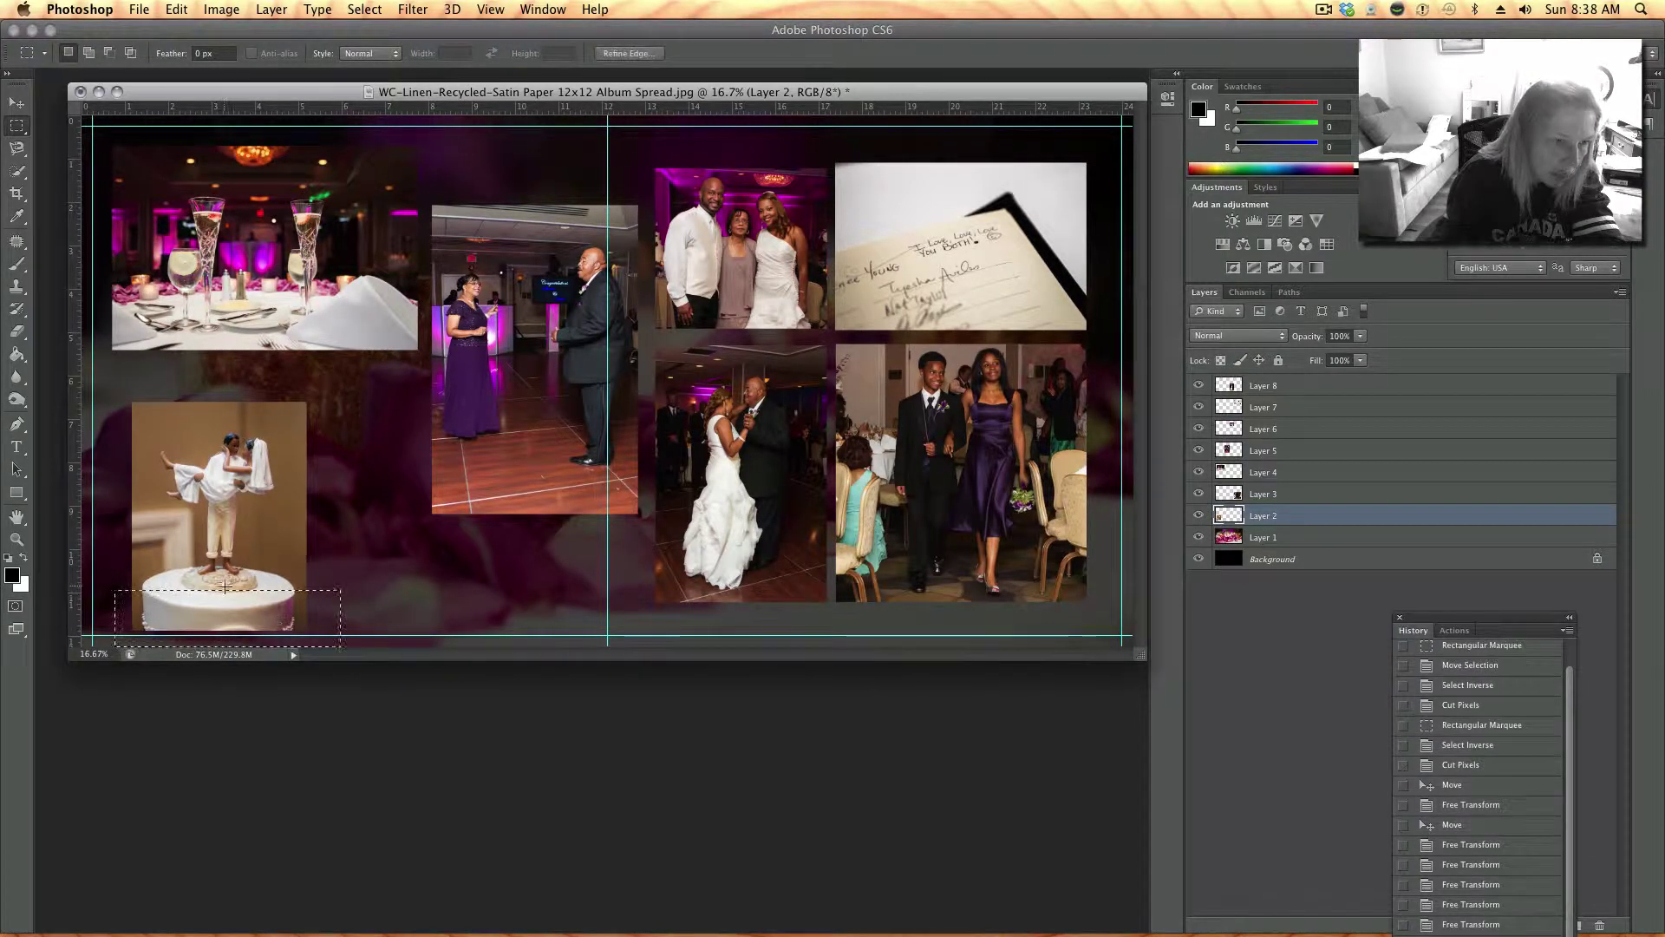
{"action": "left_click_drag", "start_coordinate": [283, 616], "coordinate": [287, 624]}
{"action": "key", "text": "Delete"}
{"action": "key", "text": "ctrl+d"}
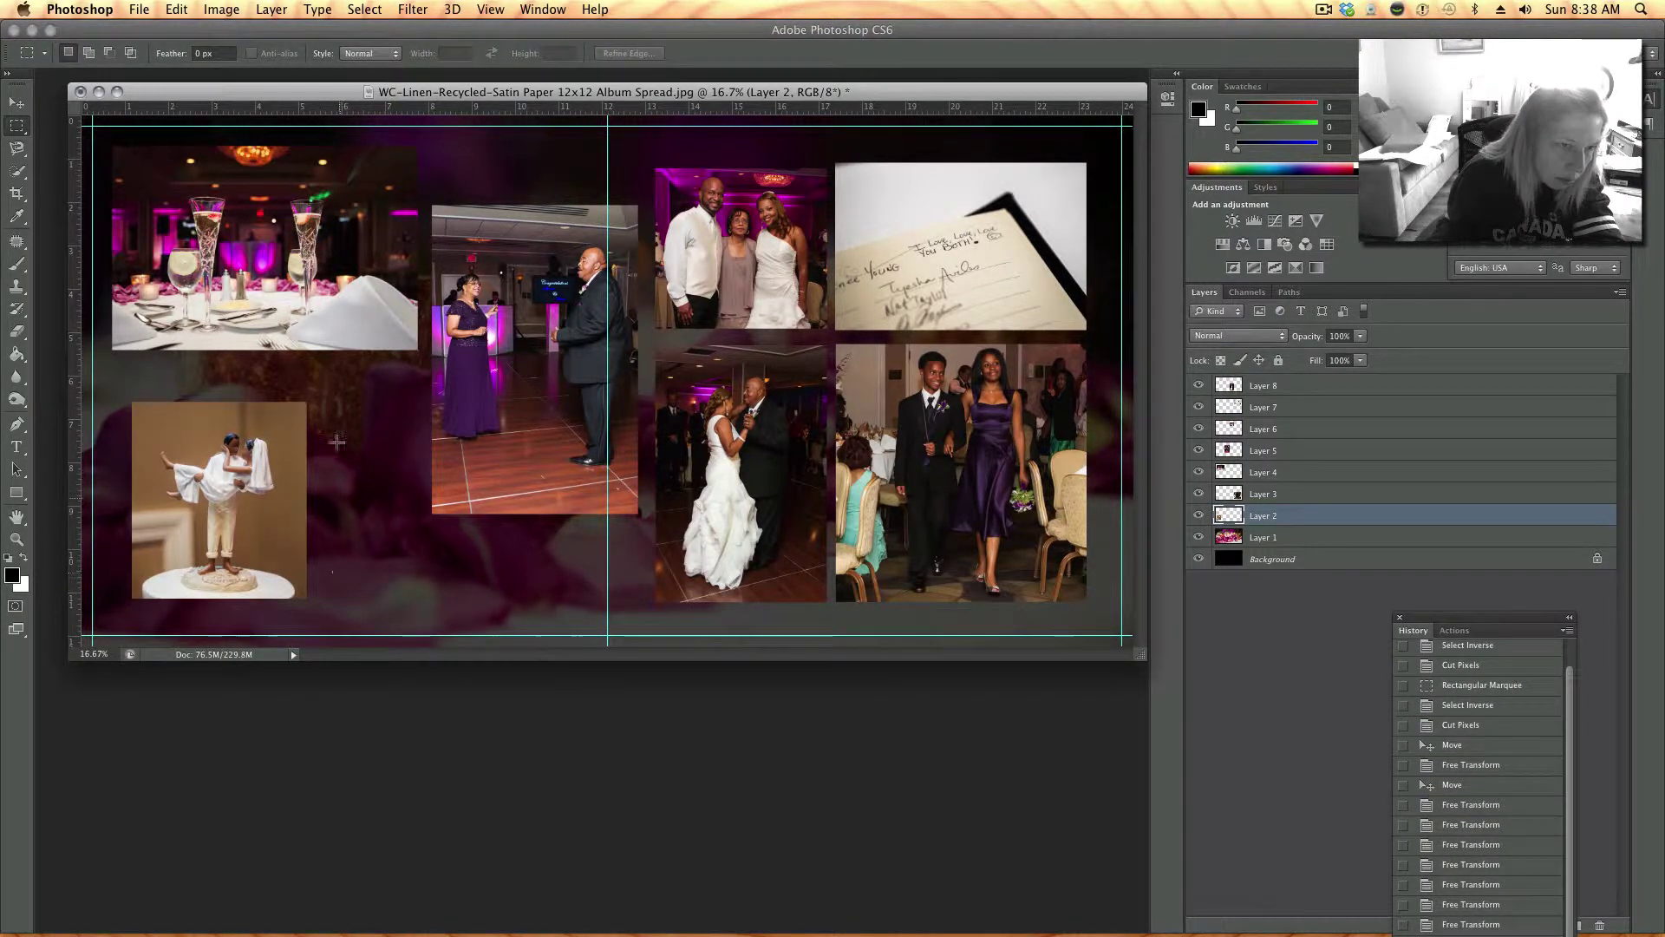
{"action": "left_click_drag", "start_coordinate": [334, 422], "coordinate": [104, 348]}
{"action": "key", "text": "Delete"}
{"action": "key", "text": "ctrl+d"}
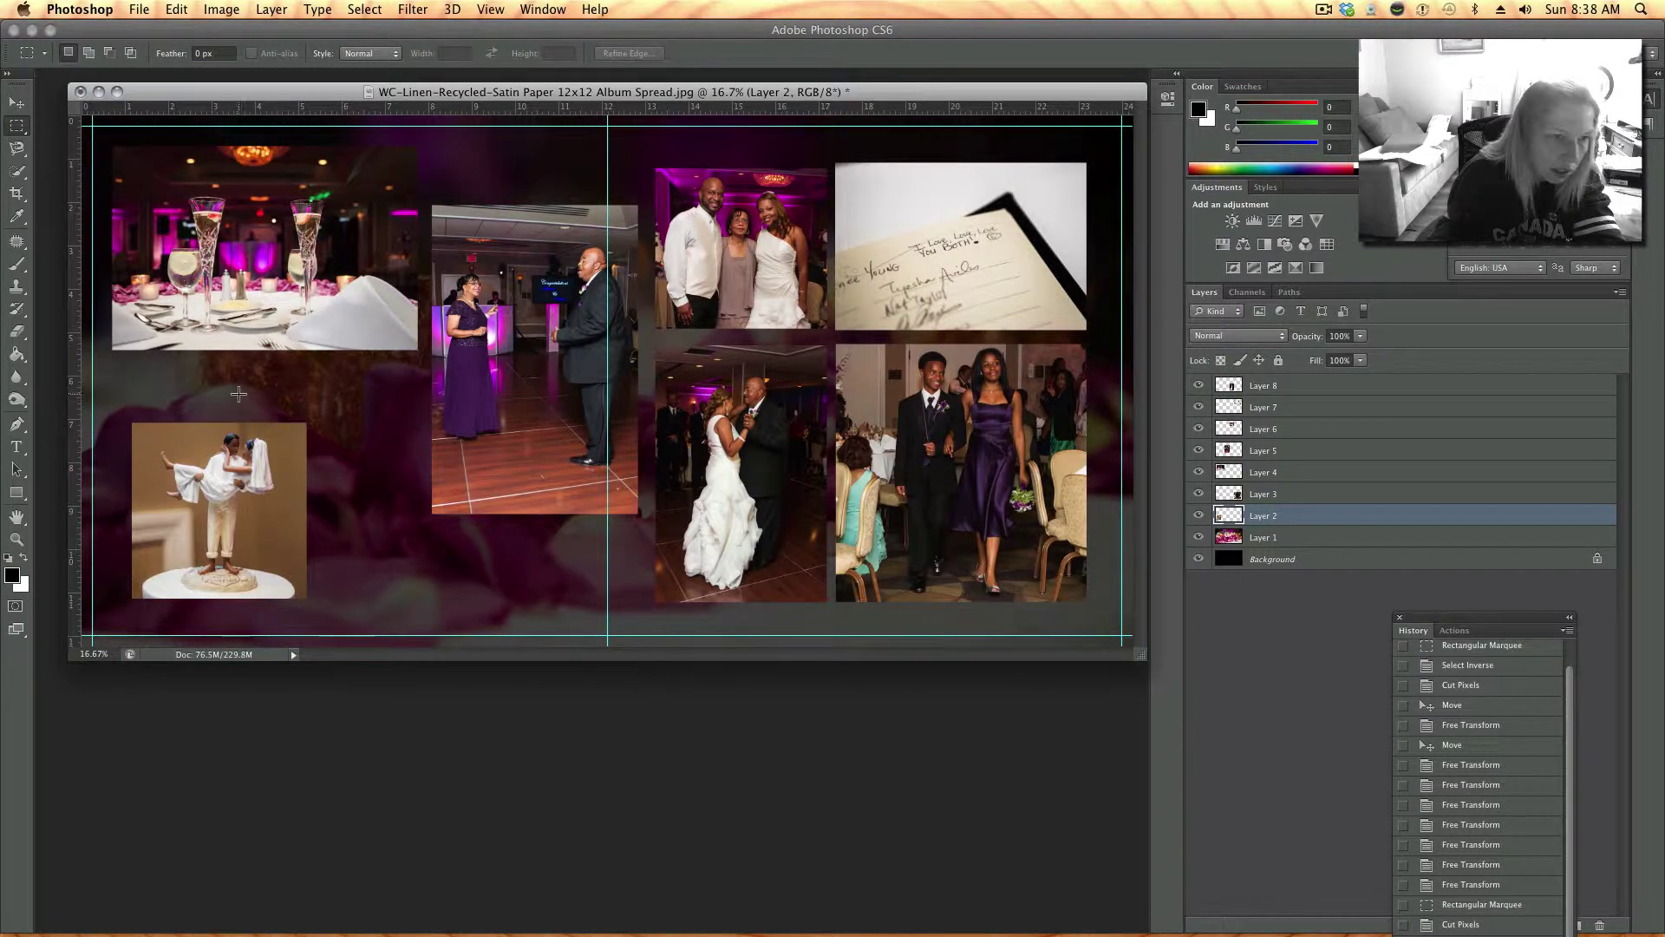
- Scale the trimmed cake photo up to about 147%
{"action": "key", "text": "ctrl+t"}
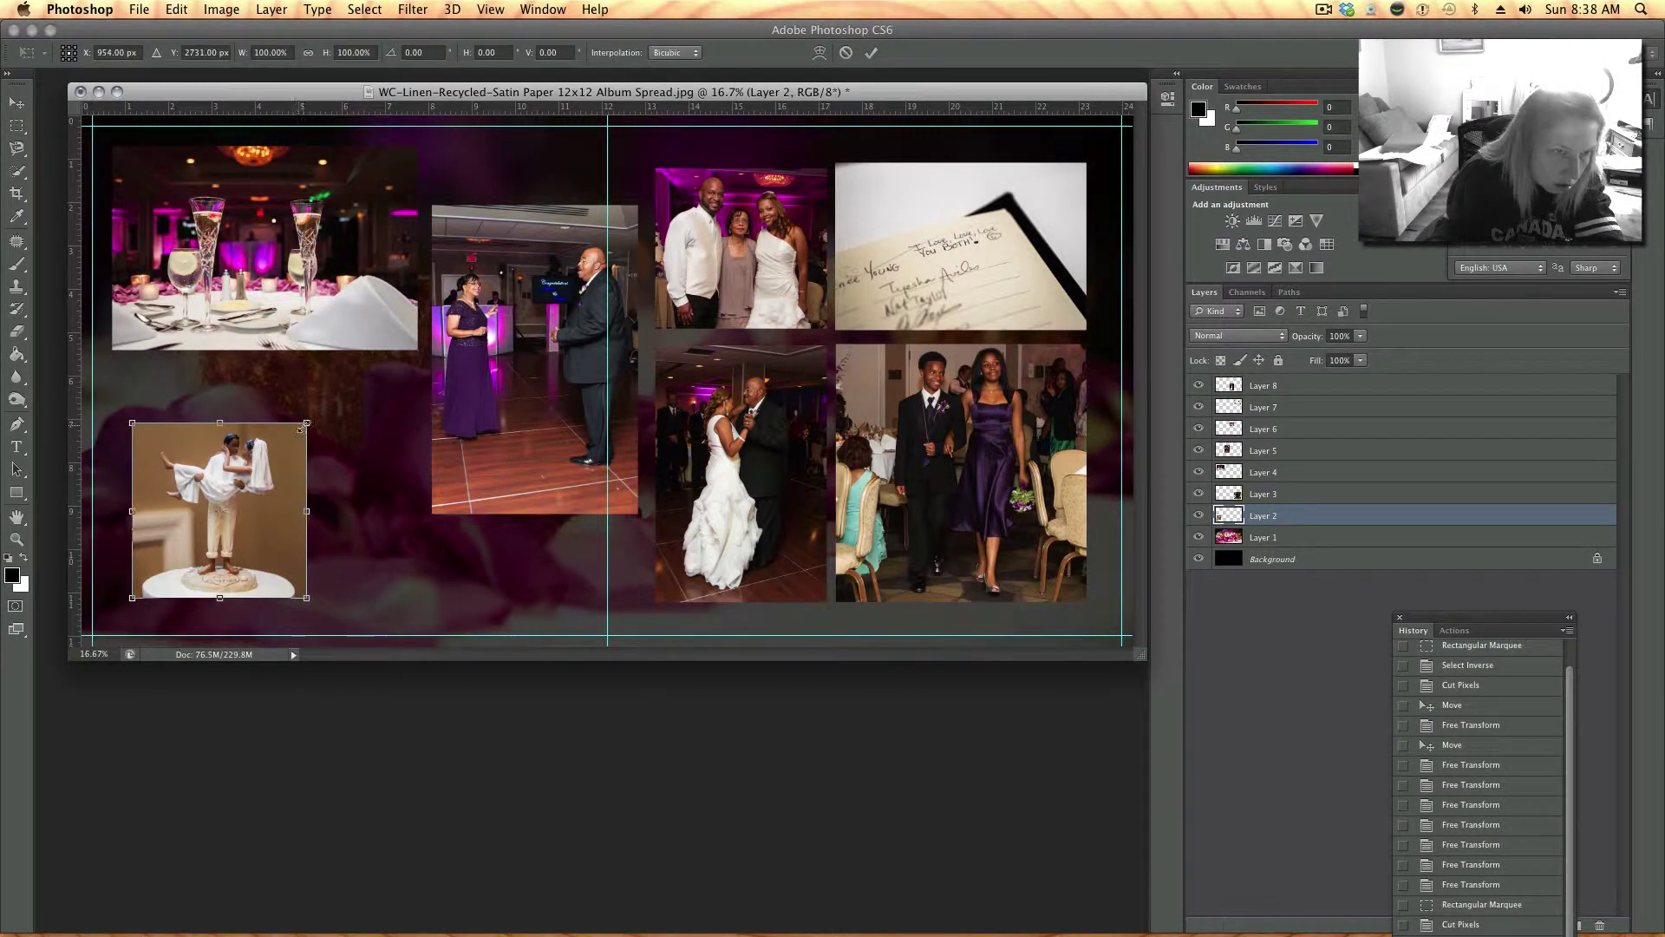
{"action": "left_click_drag", "start_coordinate": [305, 425], "coordinate": [268, 422]}
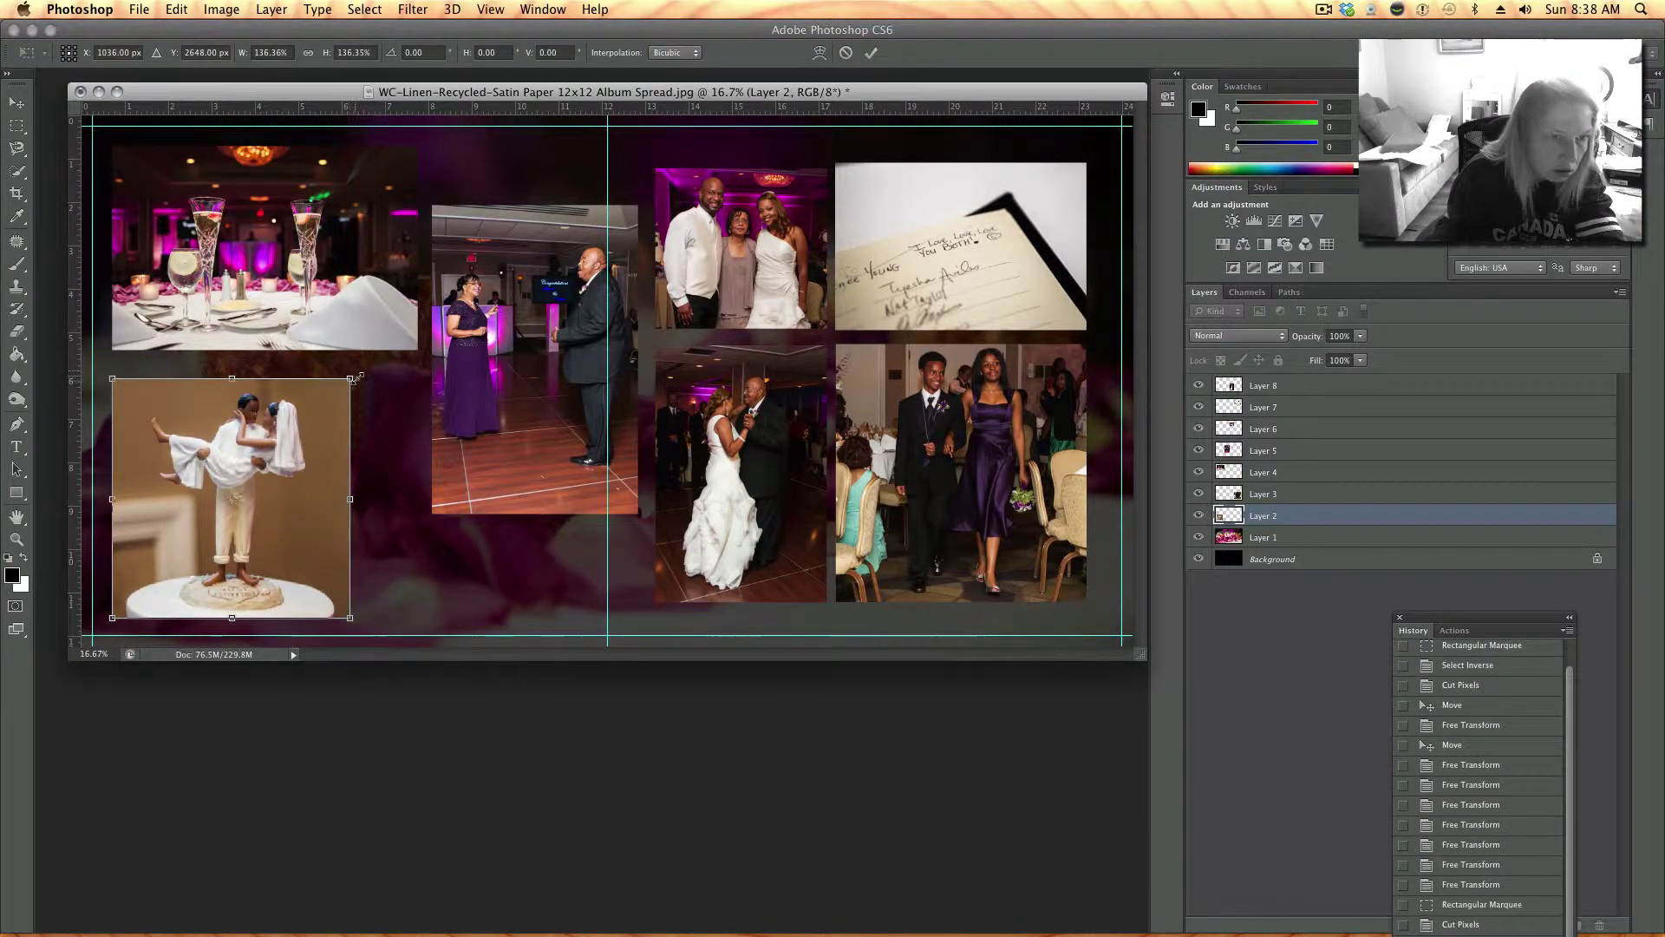
{"action": "left_click_drag", "start_coordinate": [357, 376], "coordinate": [375, 356]}
{"action": "key", "text": "Return"}
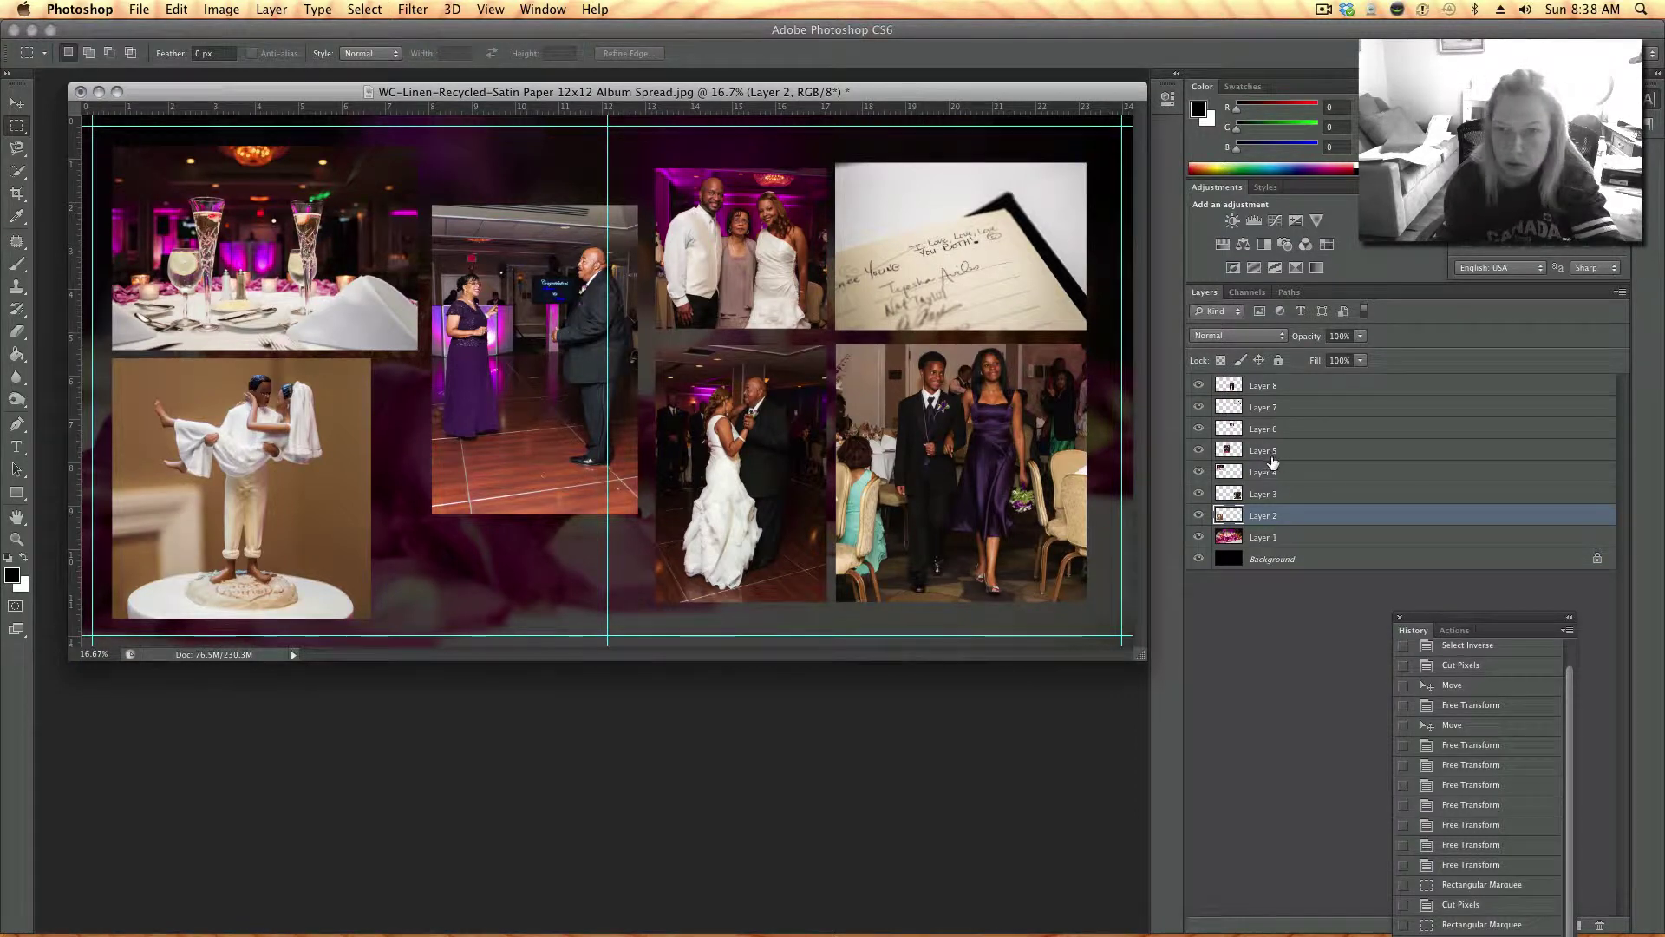
- Shrink the table-setting photo to about 86%
{"action": "left_click", "coordinate": [1280, 480]}
{"action": "key", "text": "ctrl+t"}
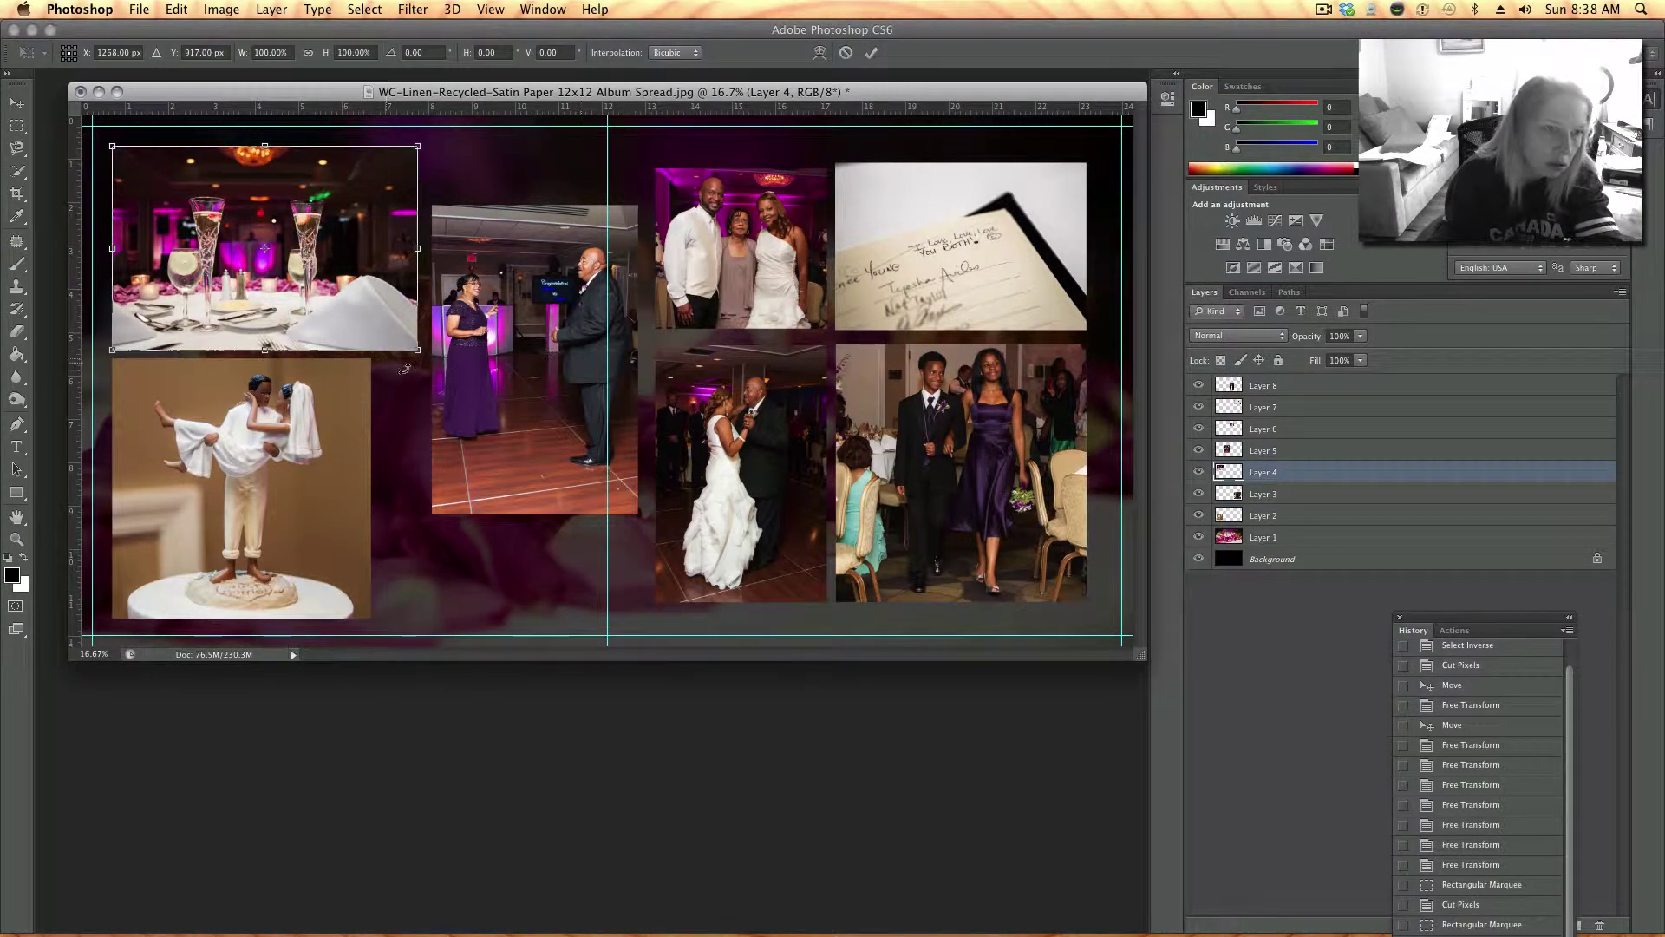
{"action": "left_click_drag", "start_coordinate": [415, 351], "coordinate": [377, 322]}
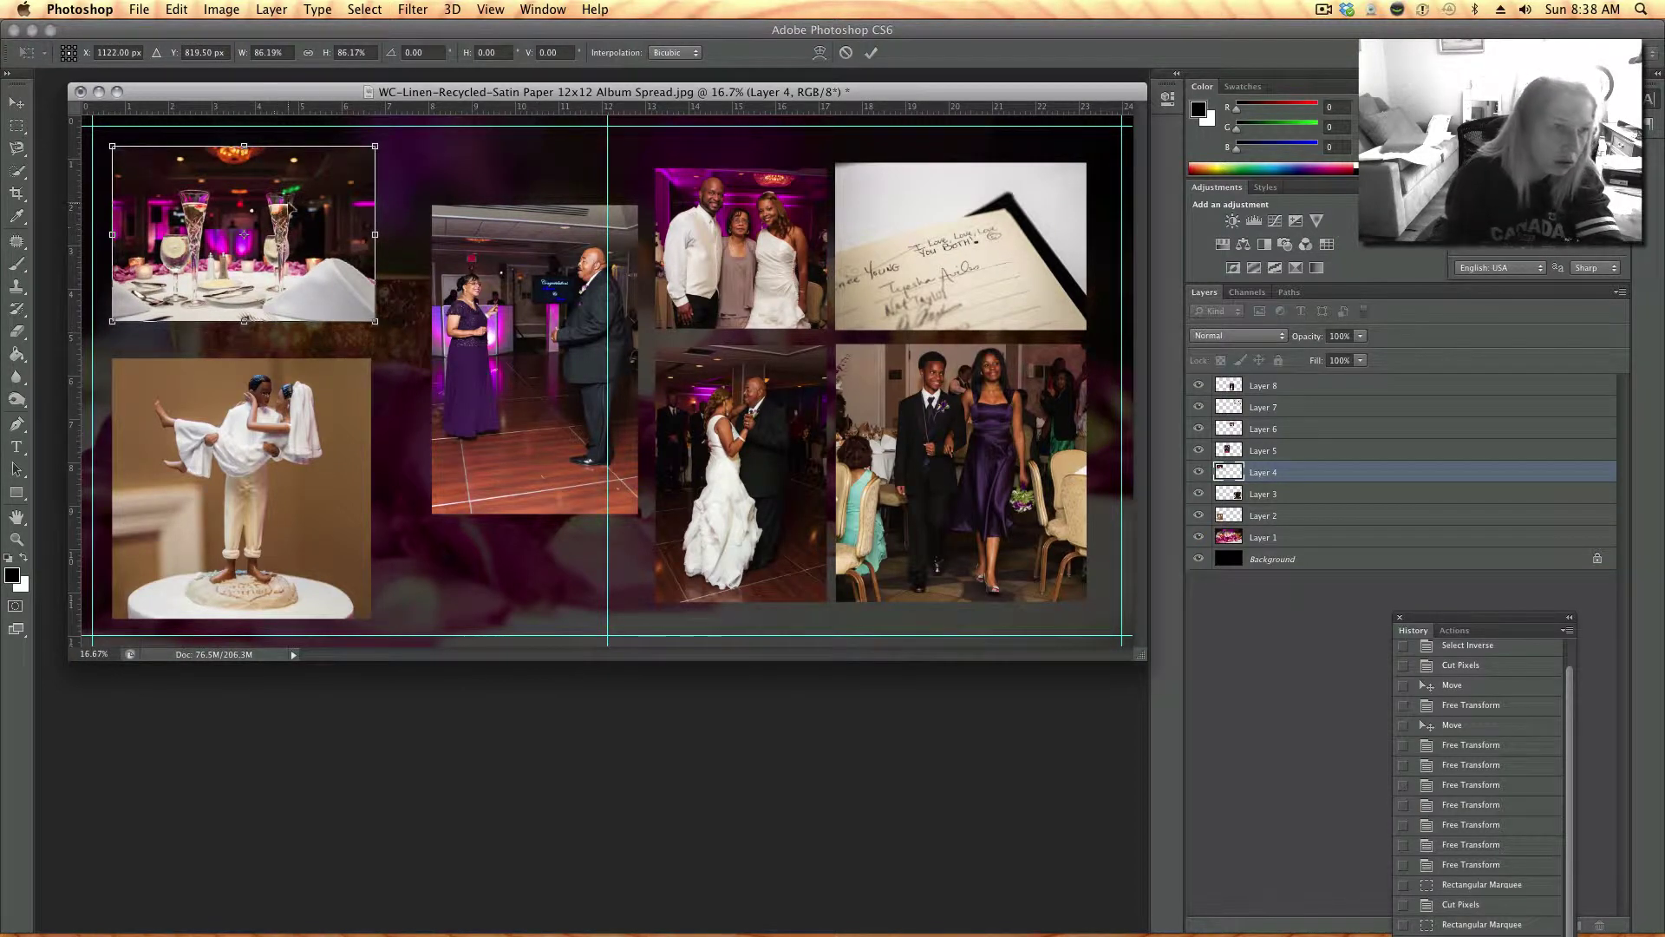
{"action": "left_click_drag", "start_coordinate": [292, 208], "coordinate": [299, 215]}
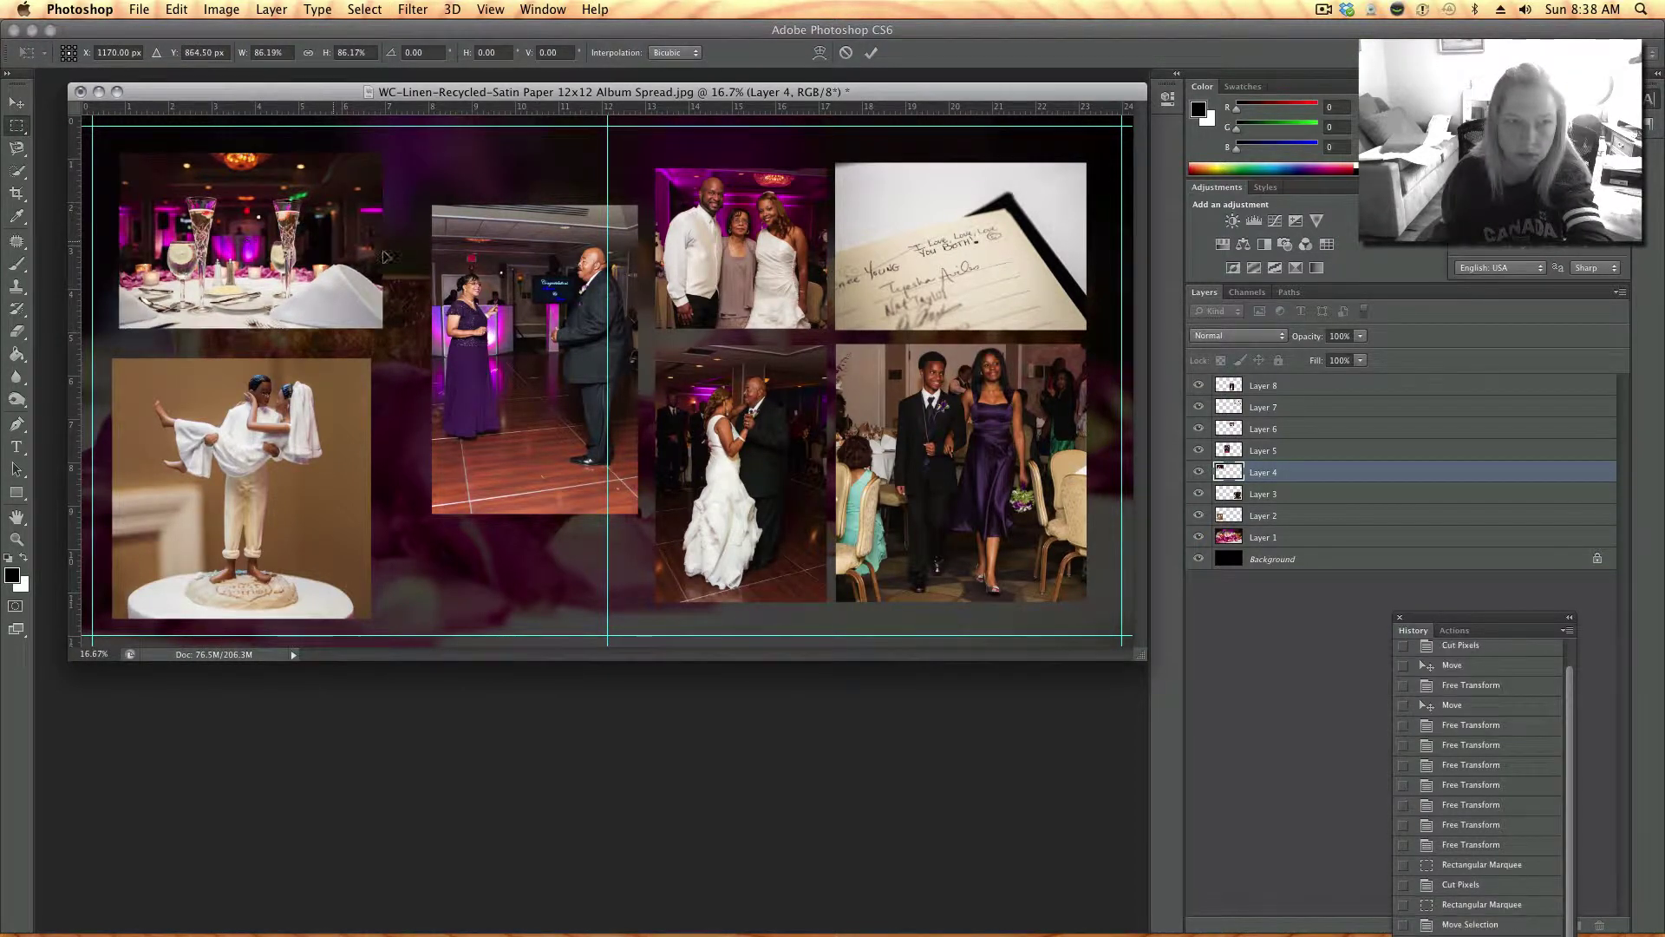
{"action": "key", "text": "Return"}
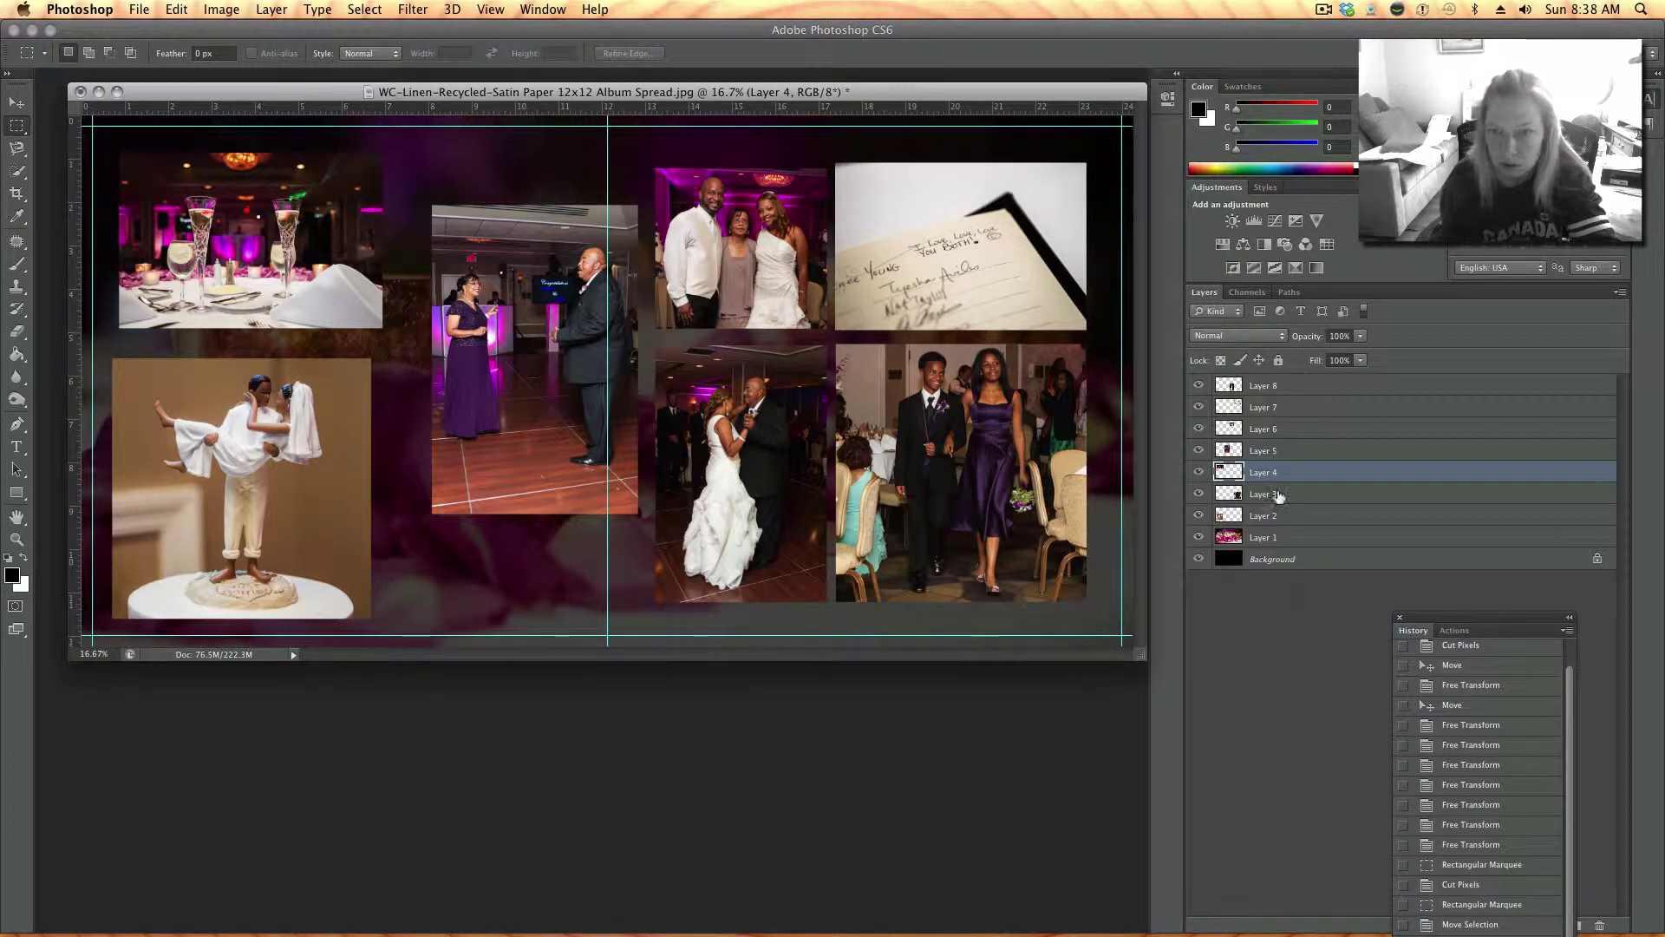
- Slide the dancing-couple photo left beside the table photo
{"action": "left_click", "coordinate": [1271, 453]}
{"action": "key", "text": "super+t"}
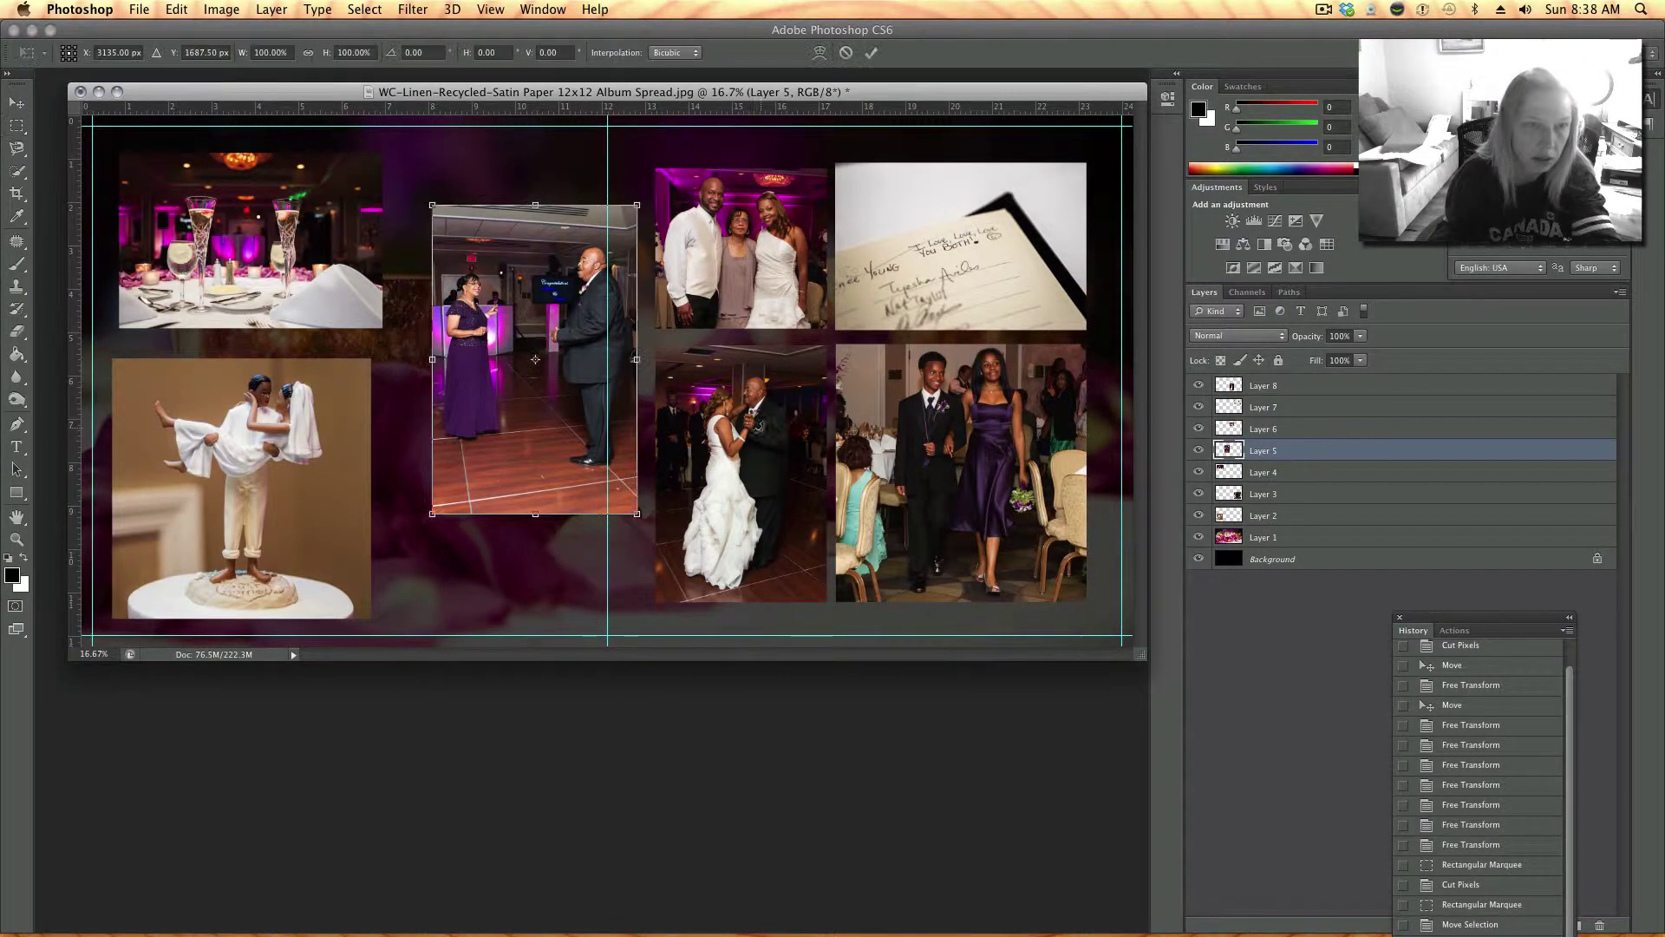
{"action": "left_click_drag", "start_coordinate": [506, 305], "coordinate": [460, 313]}
{"action": "key", "text": "m"}
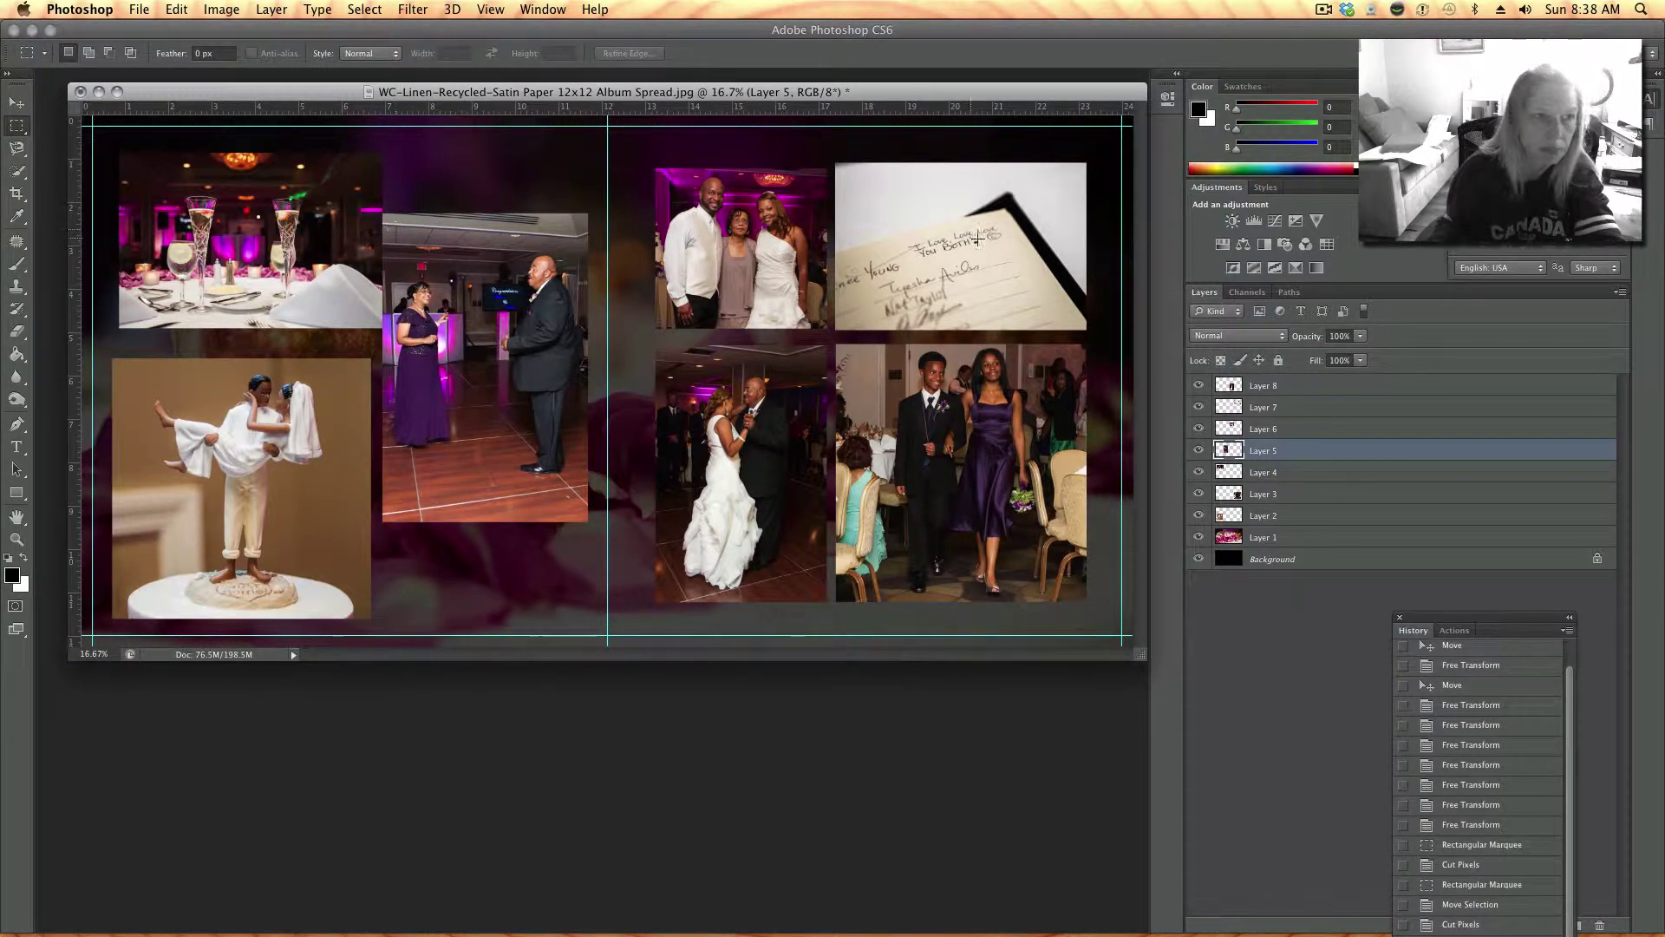
- Nudge the table-setting photo up and left into the corner
{"action": "left_click", "coordinate": [1297, 475]}
{"action": "key", "text": "super+t"}
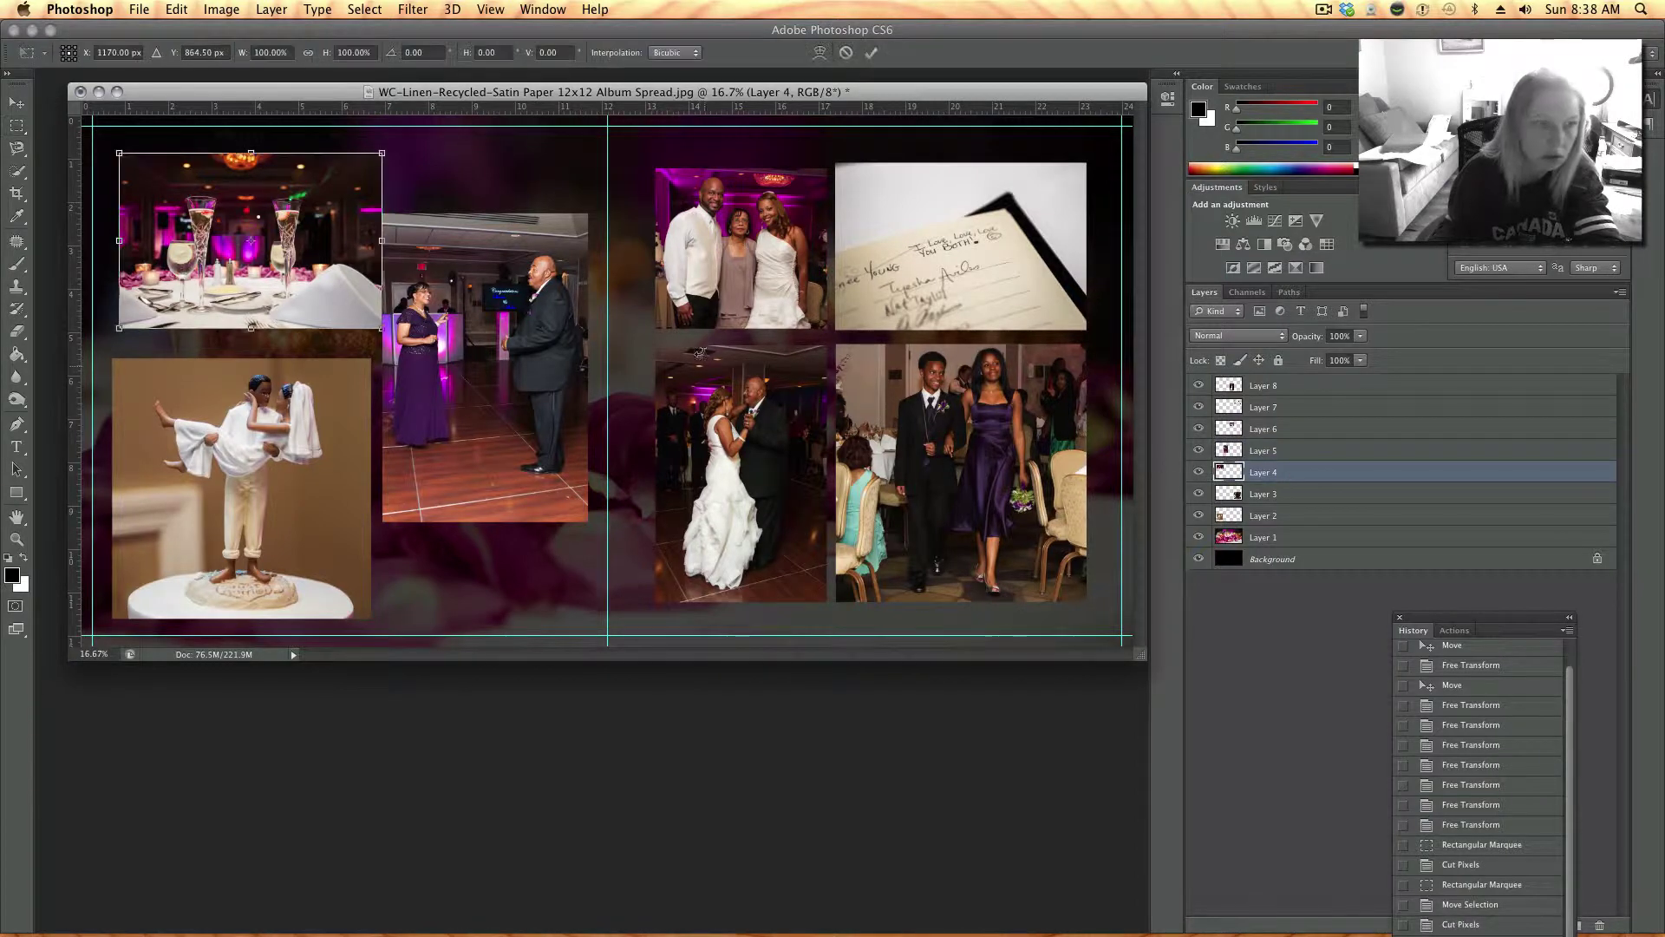
{"action": "left_click_drag", "start_coordinate": [263, 224], "coordinate": [251, 213]}
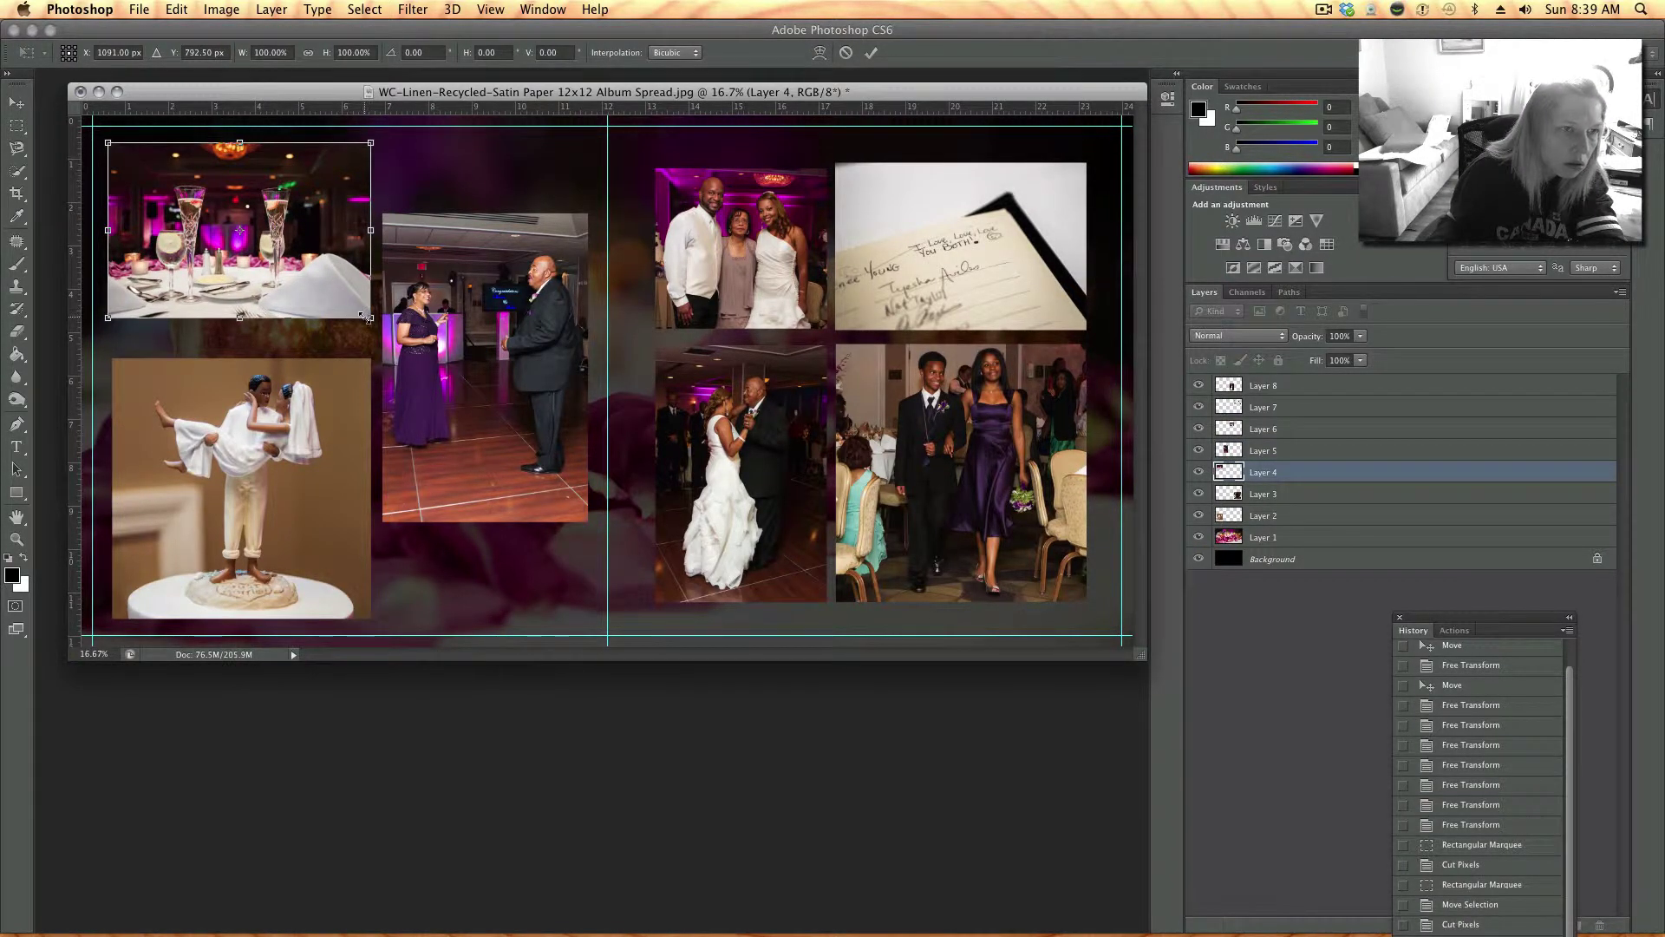
{"action": "key", "text": "Return"}
- Scale the cake-topper photo to about 102% and raise it snug under the table photo
{"action": "key", "text": "m"}
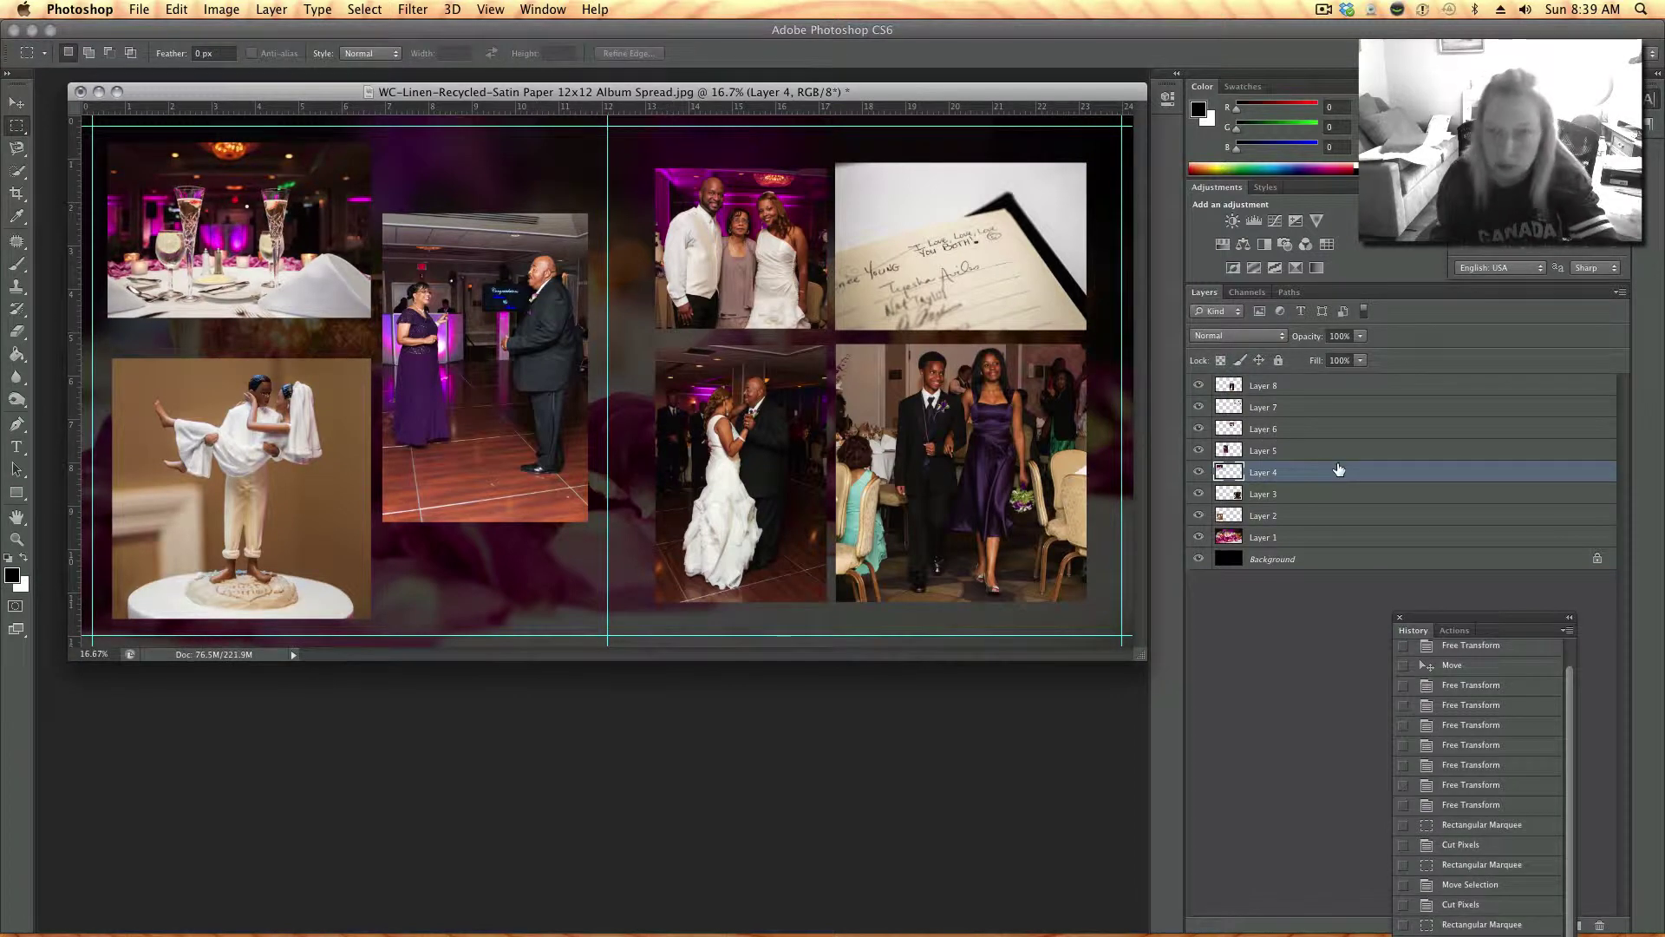
{"action": "left_click", "coordinate": [1306, 520]}
{"action": "key", "text": "ctrl+t"}
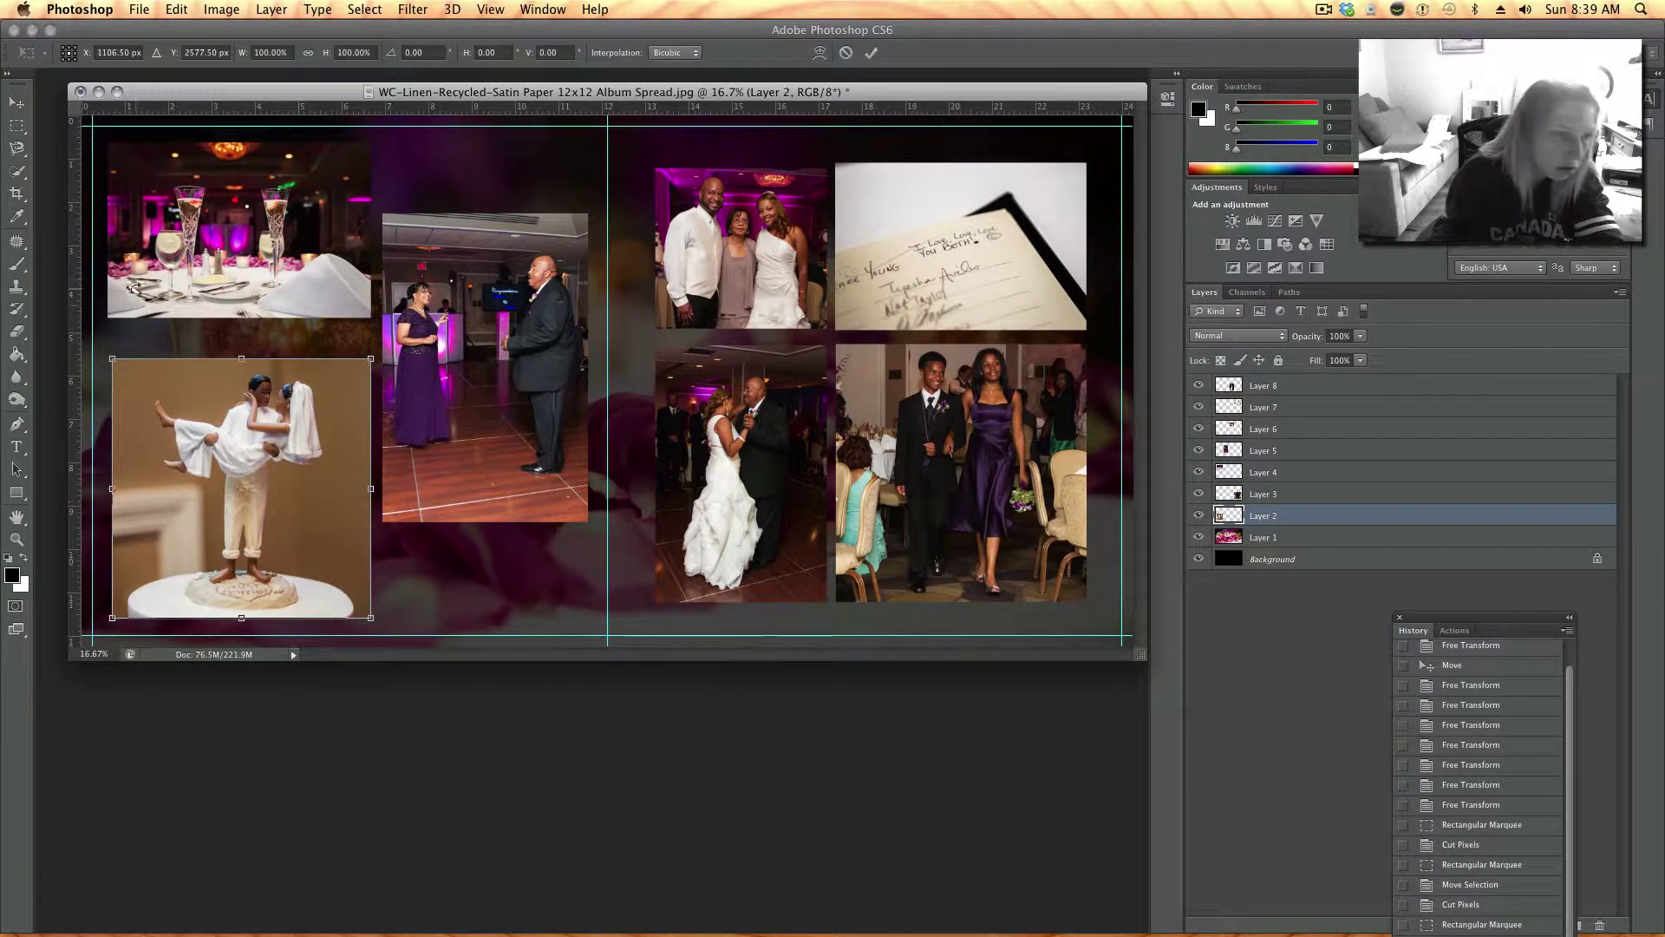
{"action": "left_click_drag", "start_coordinate": [113, 359], "coordinate": [107, 354]}
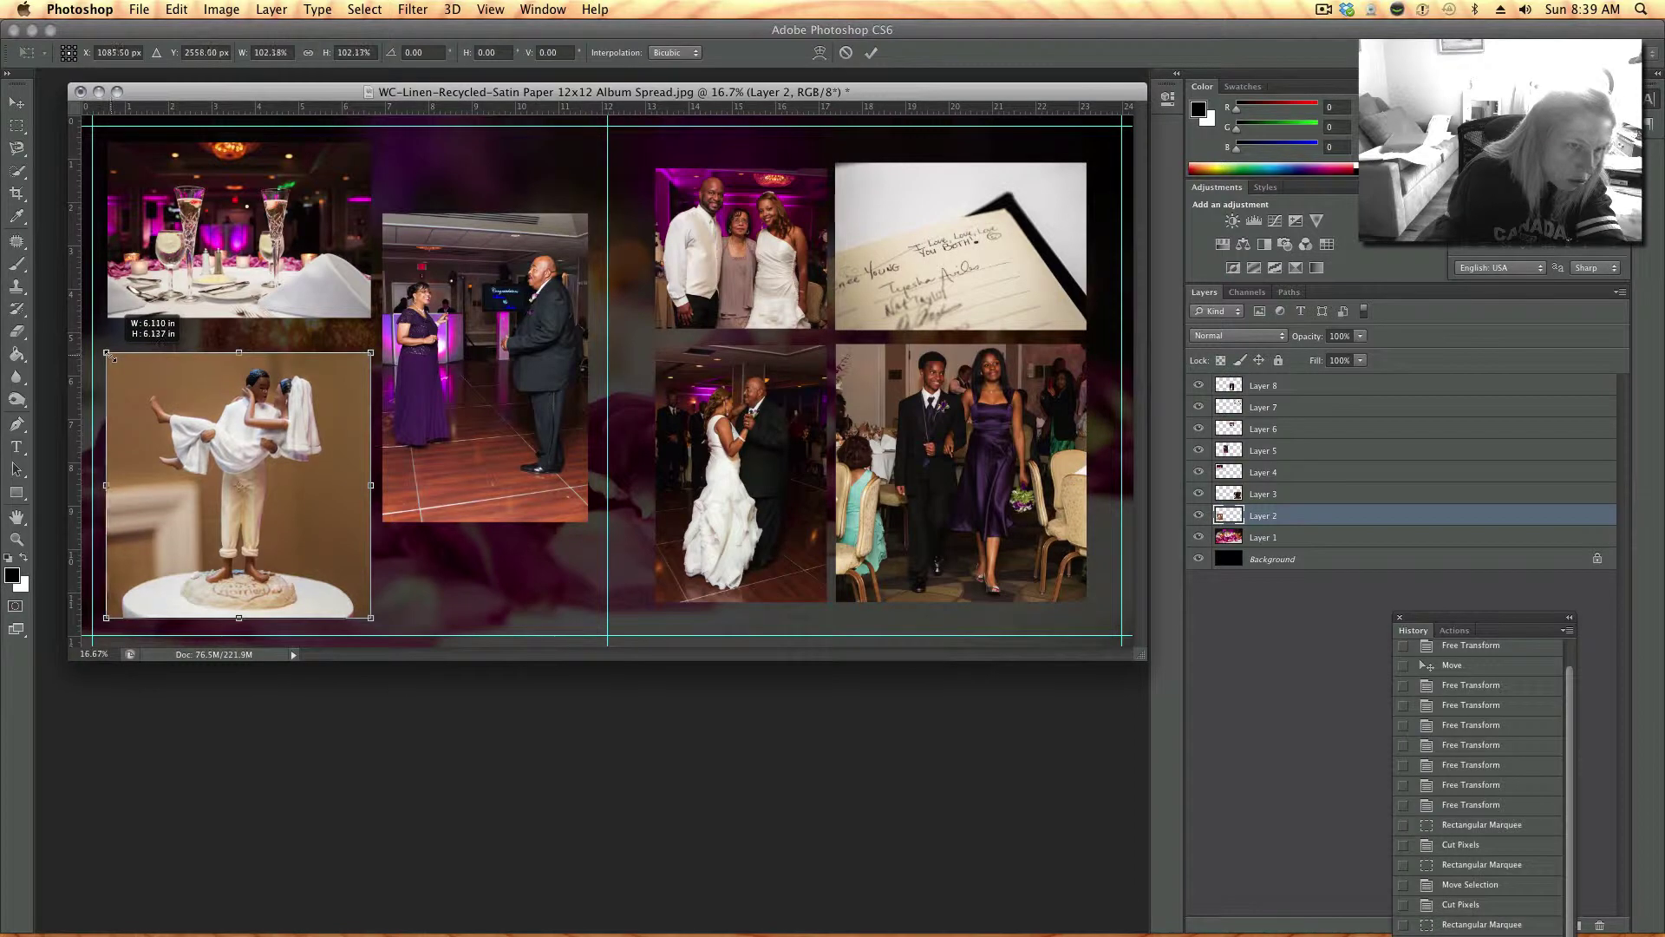
{"action": "mouse_move", "coordinate": [196, 406]}
{"action": "left_mouse_down"}
{"action": "mouse_move", "coordinate": [194, 376]}
{"action": "mouse_move", "coordinate": [195, 394]}
{"action": "left_mouse_up"}
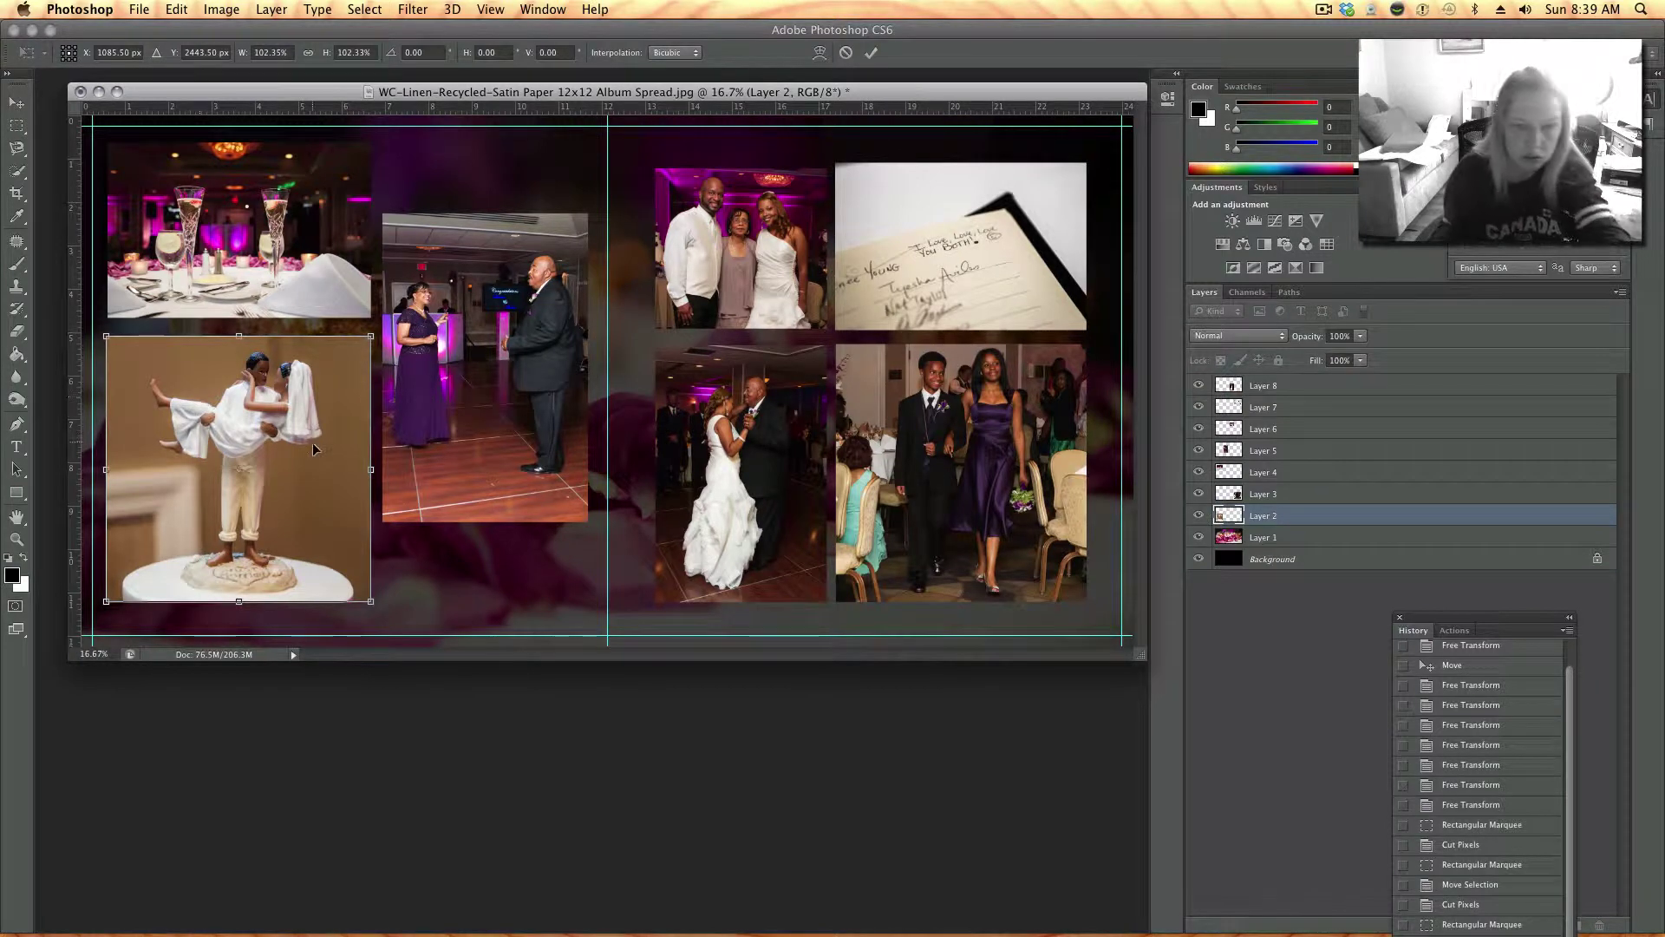
{"action": "key", "text": "Return"}
{"action": "key", "text": "m"}
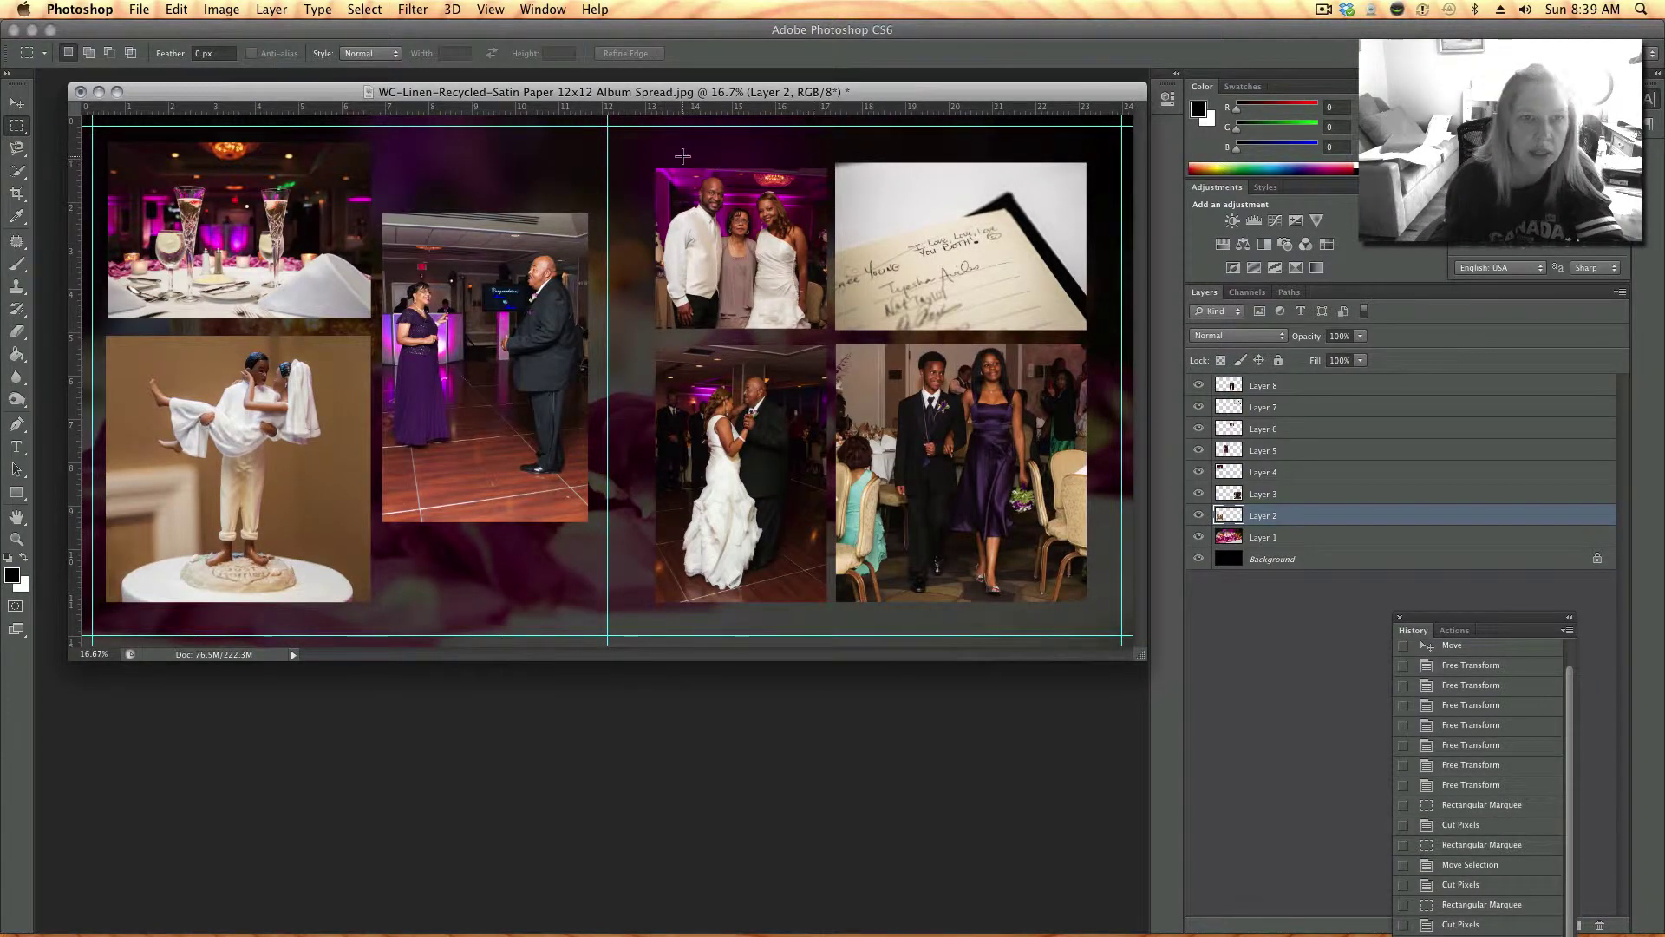
- Show the grid and cut the stray top strip from Layer 7 above the note photo
{"action": "left_click", "coordinate": [492, 10]}
{"action": "mouse_move", "coordinate": [607, 294]}
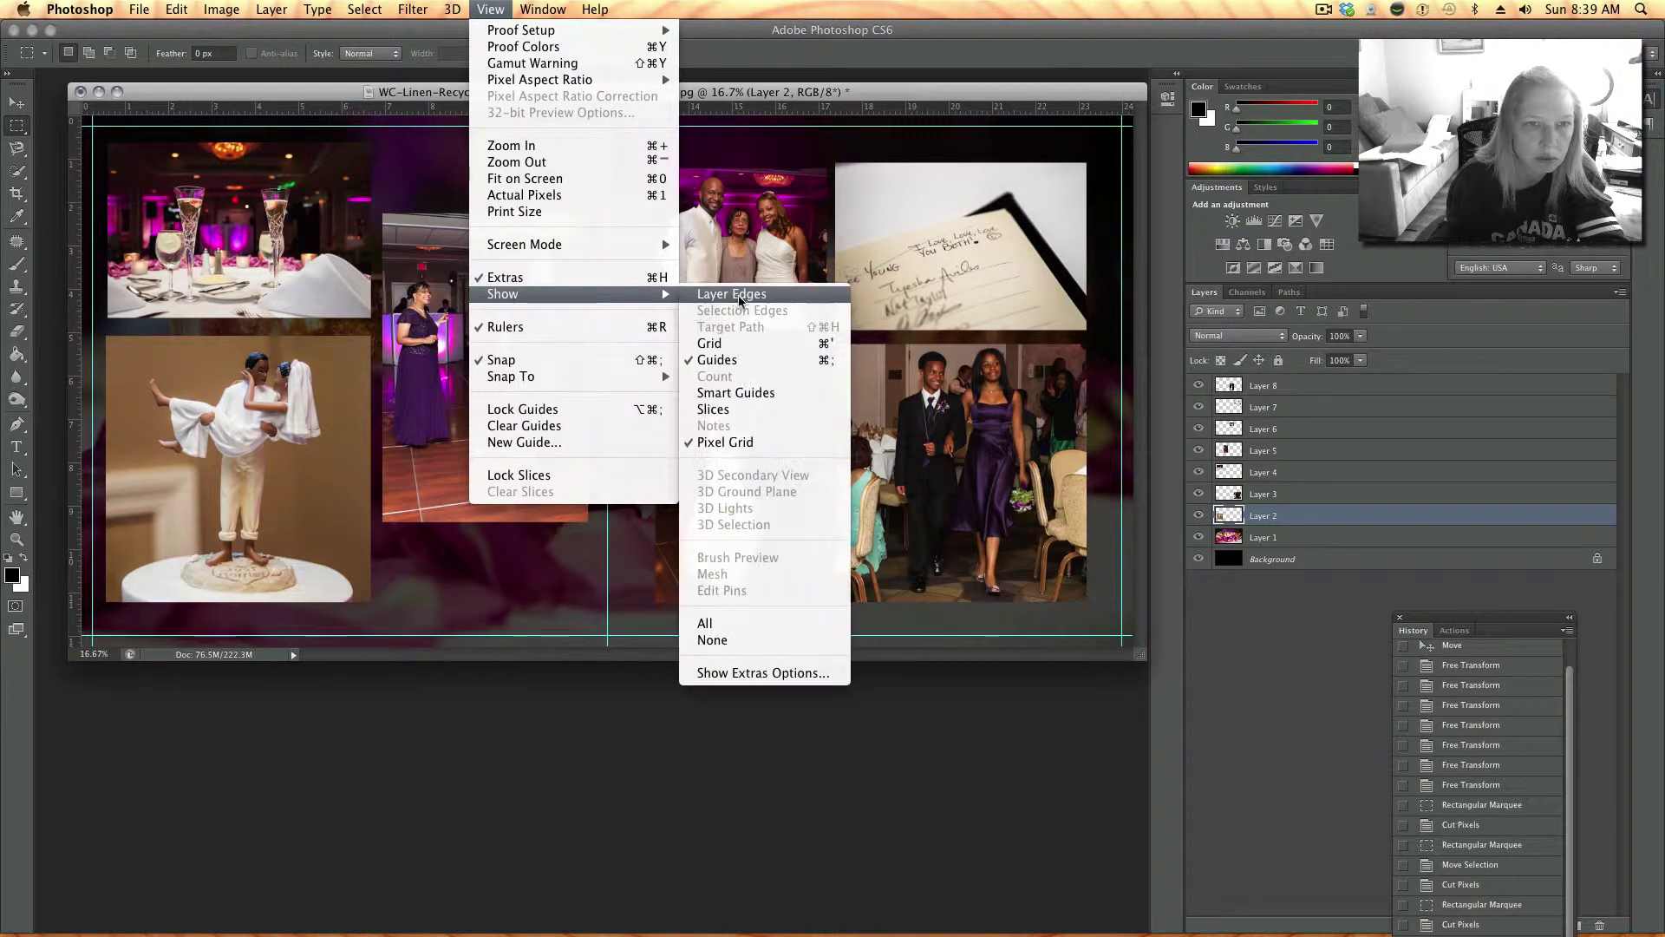
{"action": "left_click", "coordinate": [747, 350]}
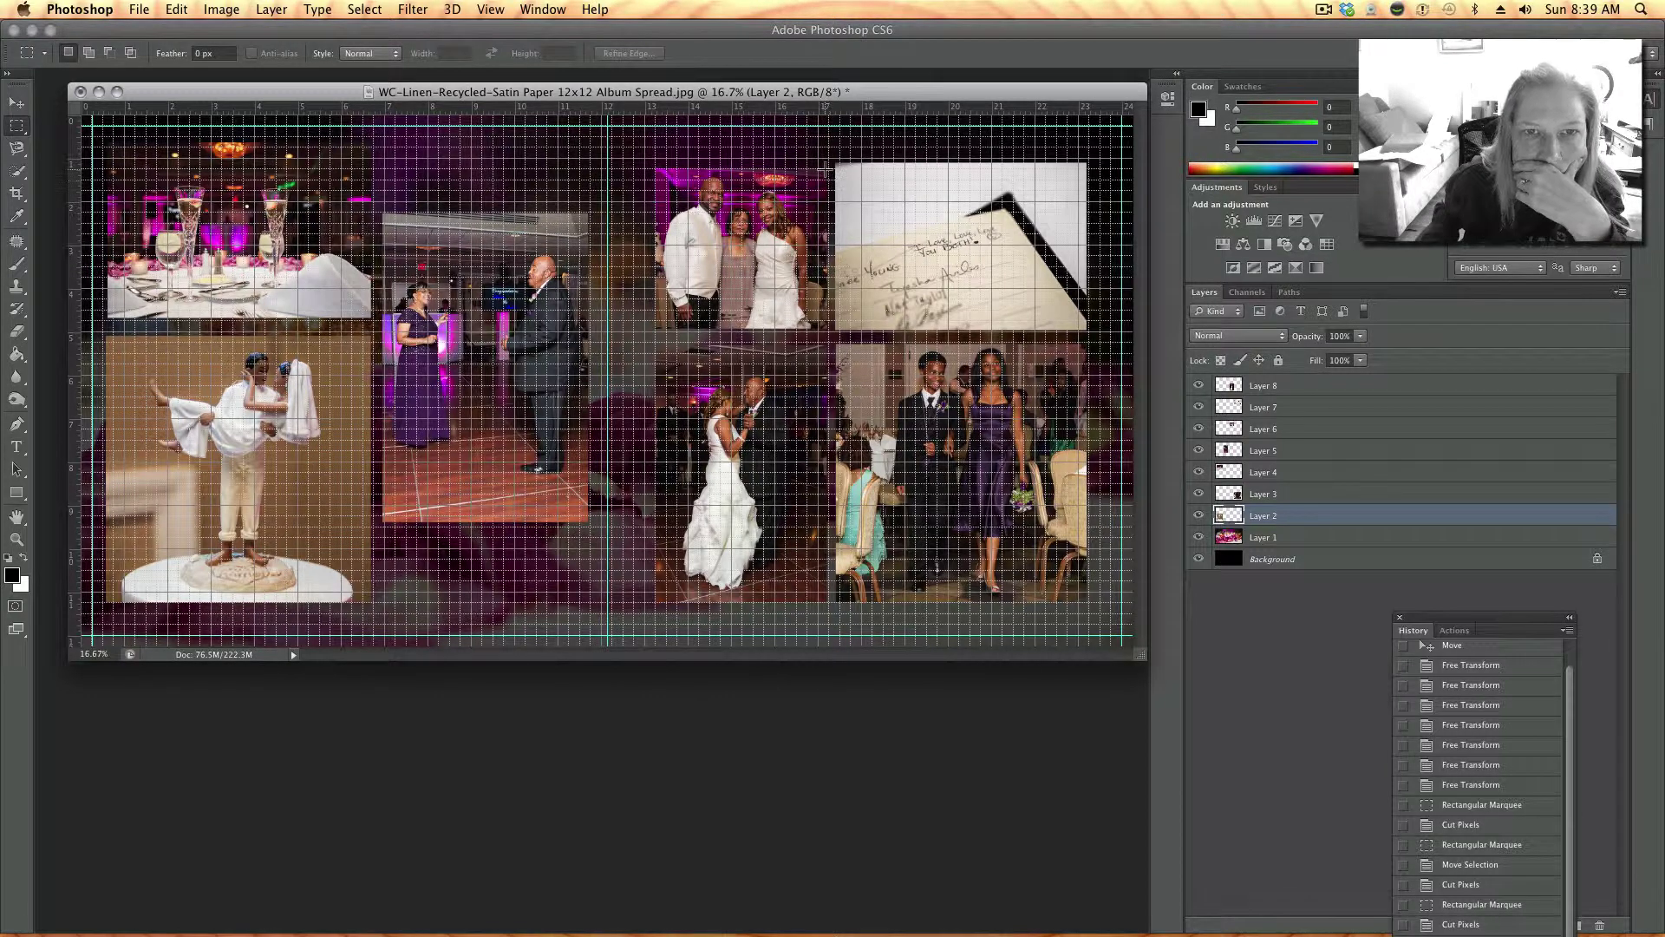
{"action": "left_click", "coordinate": [1347, 409]}
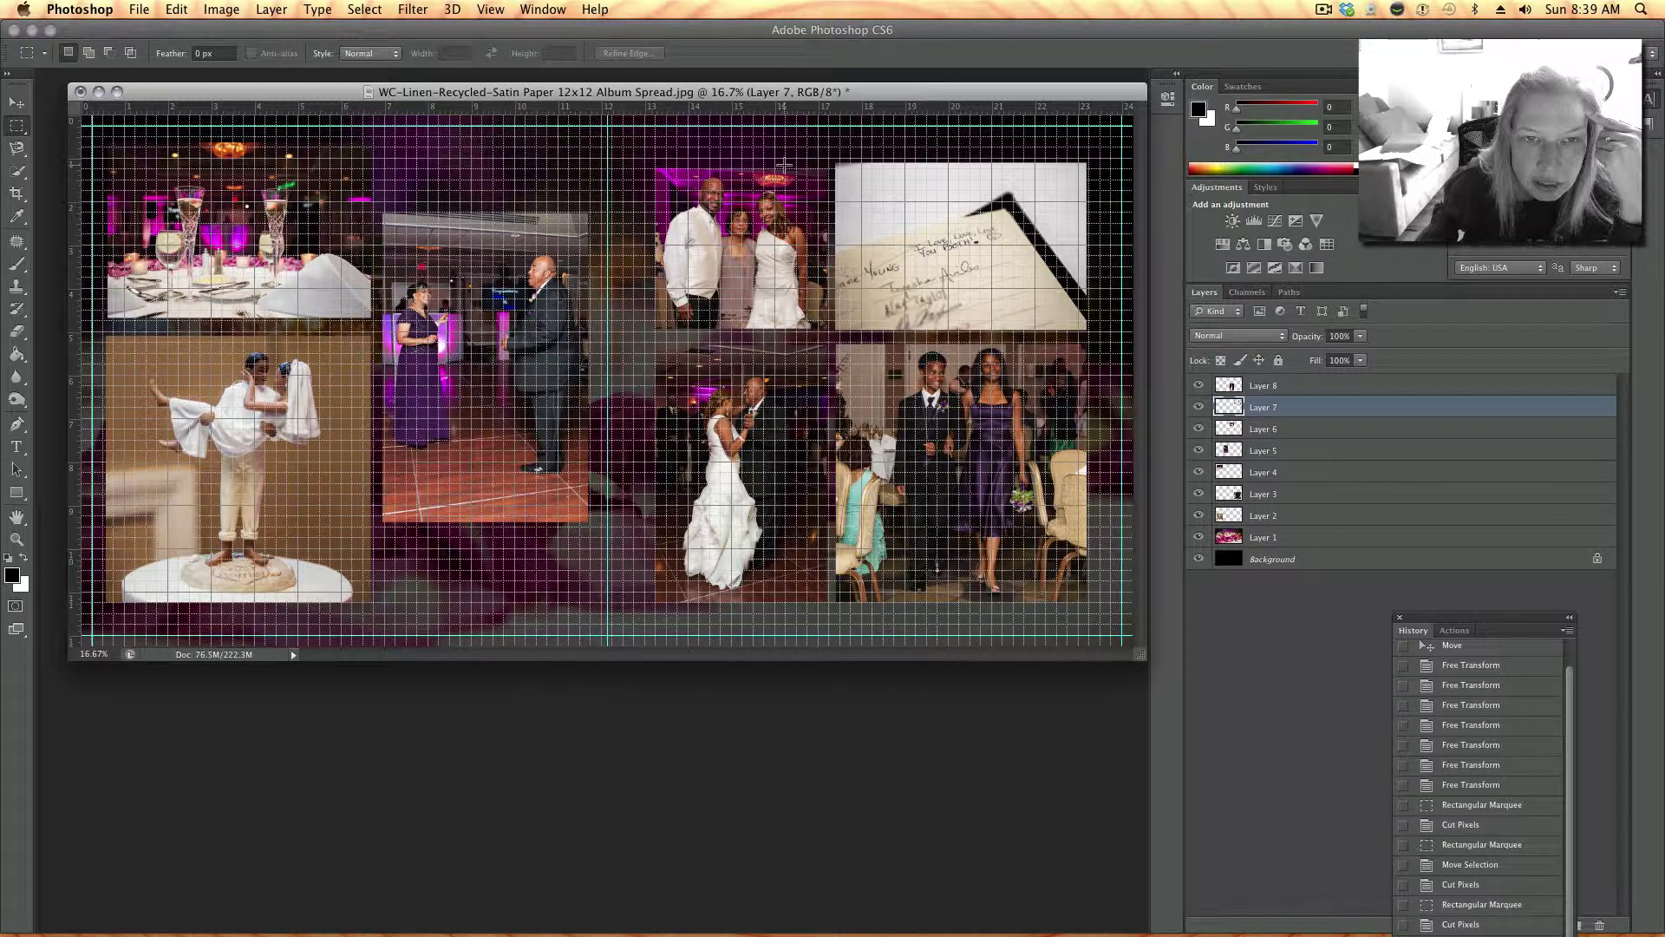
{"action": "left_click_drag", "start_coordinate": [785, 166], "coordinate": [1133, 127]}
{"action": "key", "text": "super+x"}
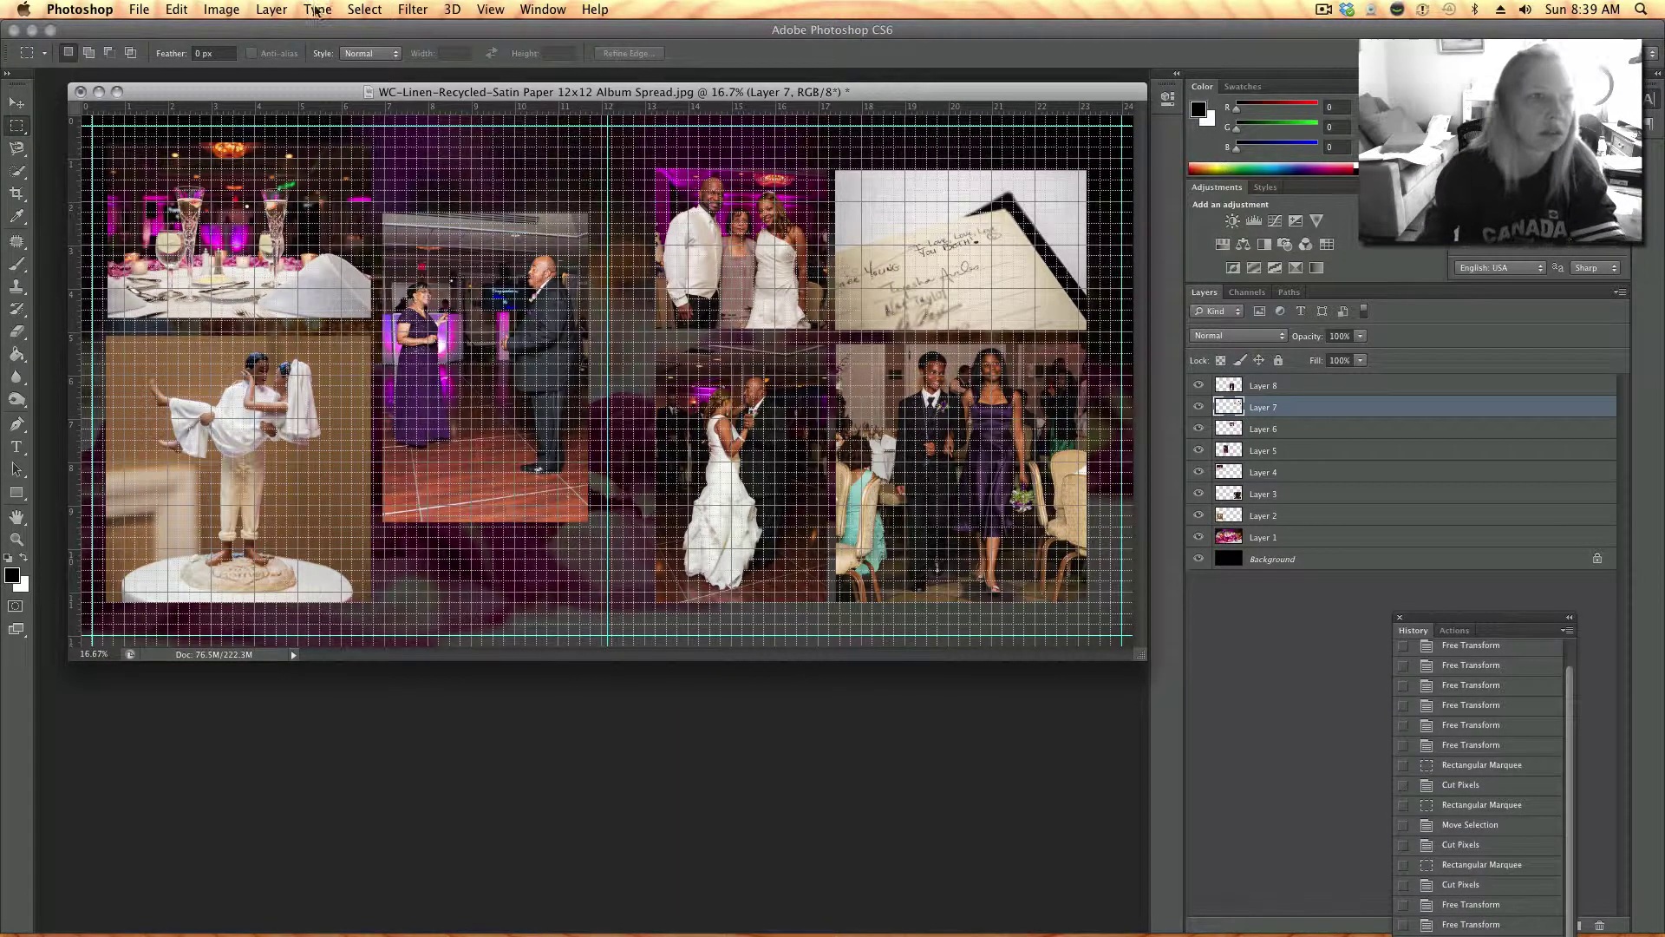
- Turn the grid overlay back off
{"action": "left_click", "coordinate": [486, 9]}
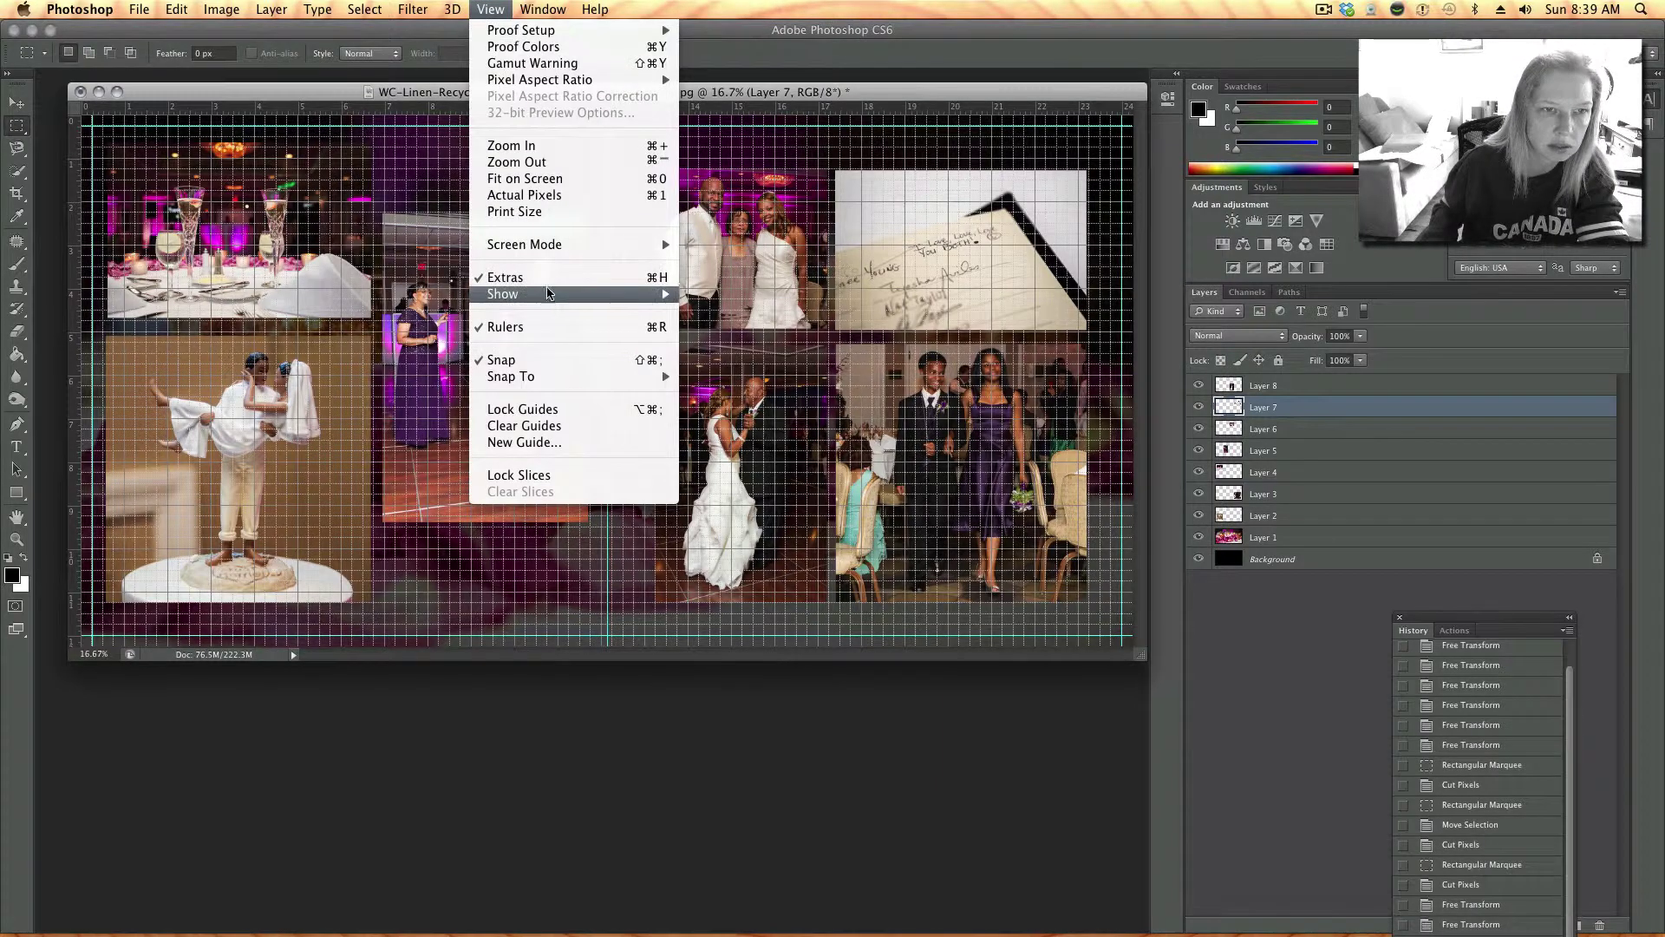
{"action": "mouse_move", "coordinate": [549, 295]}
{"action": "left_click", "coordinate": [734, 347]}
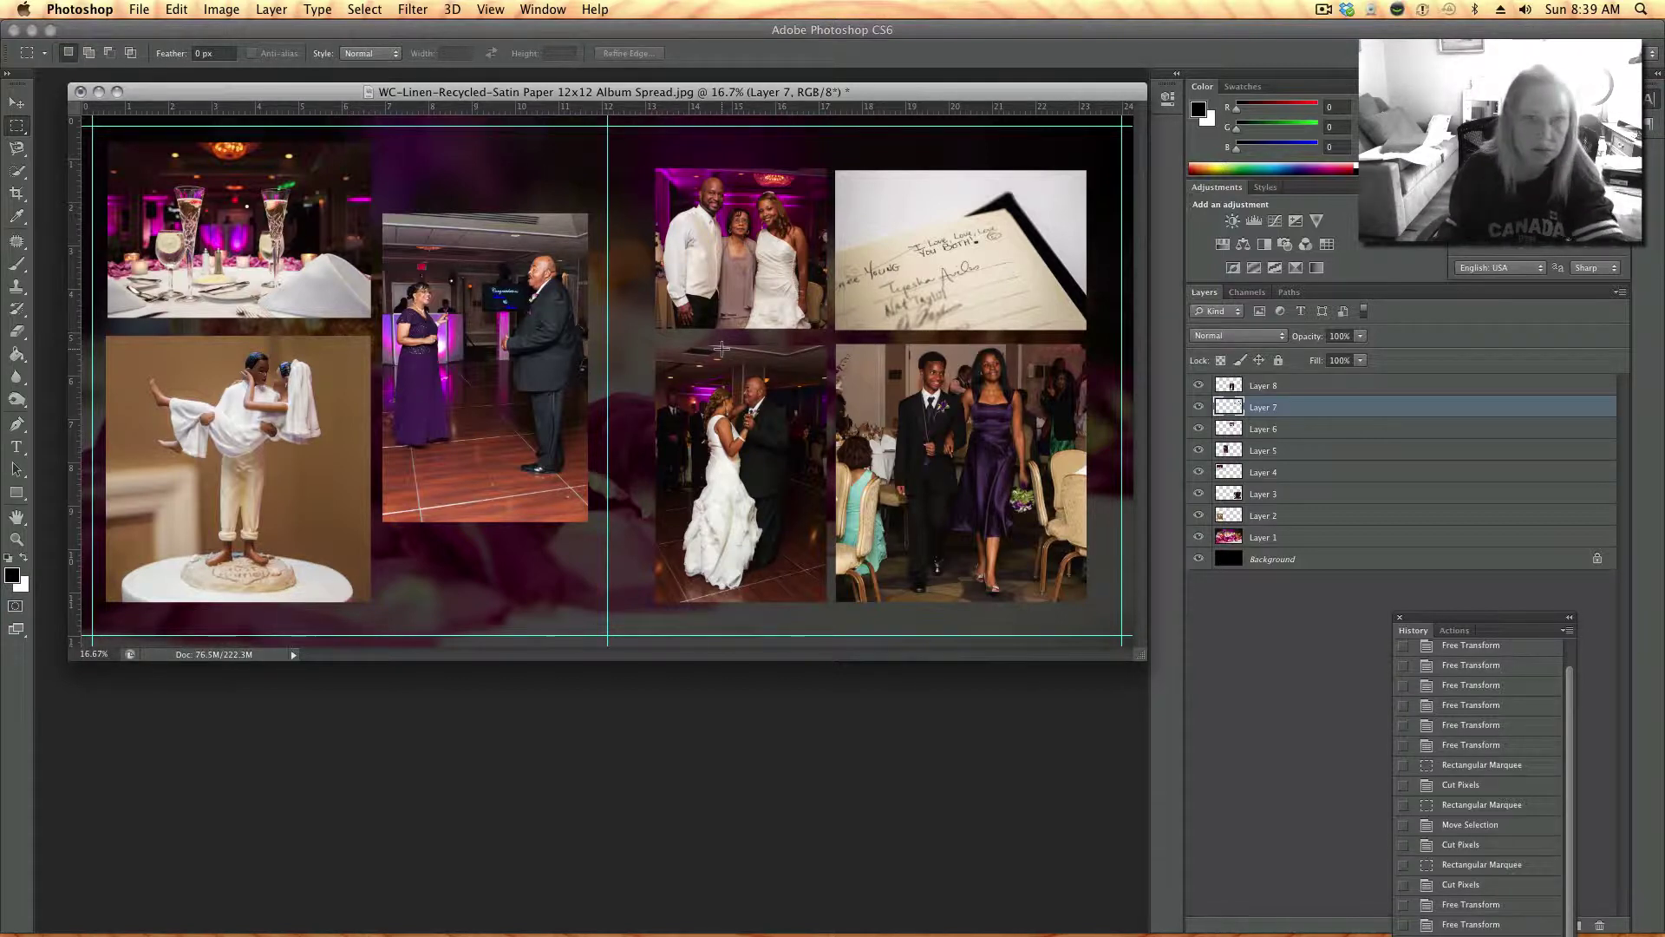
- Add a 27 px black inside Stroke at 100% opacity to Layer 8's dance photo
{"action": "left_click", "coordinate": [1293, 386]}
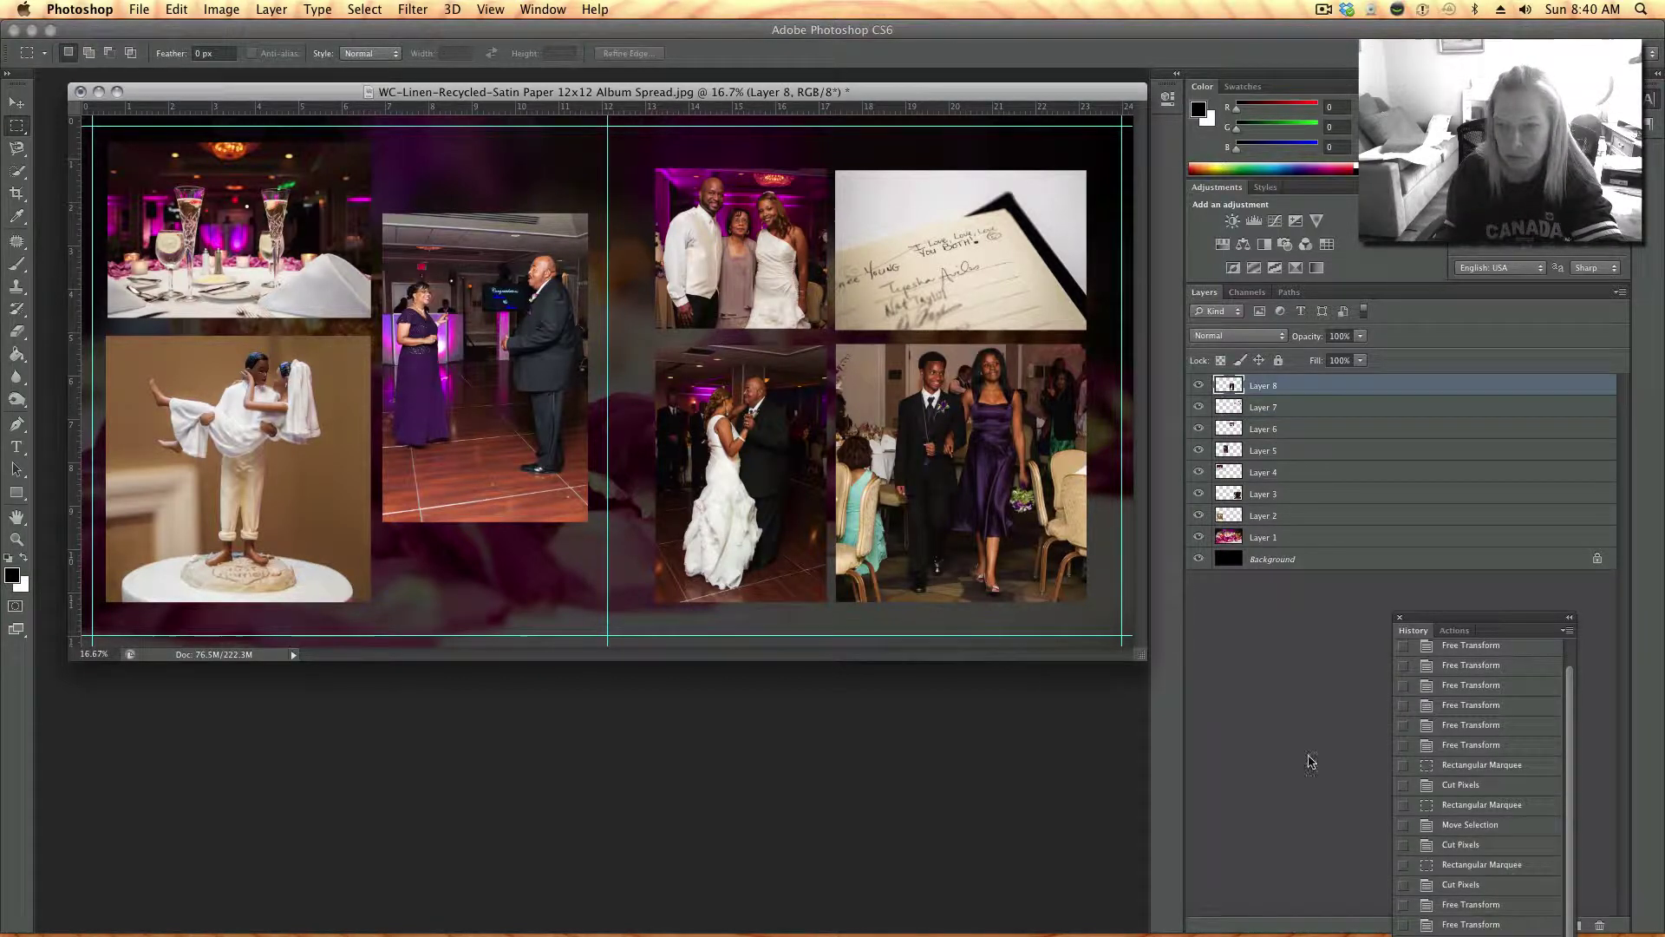
{"action": "left_click_drag", "start_coordinate": [1471, 618], "coordinate": [1276, 589]}
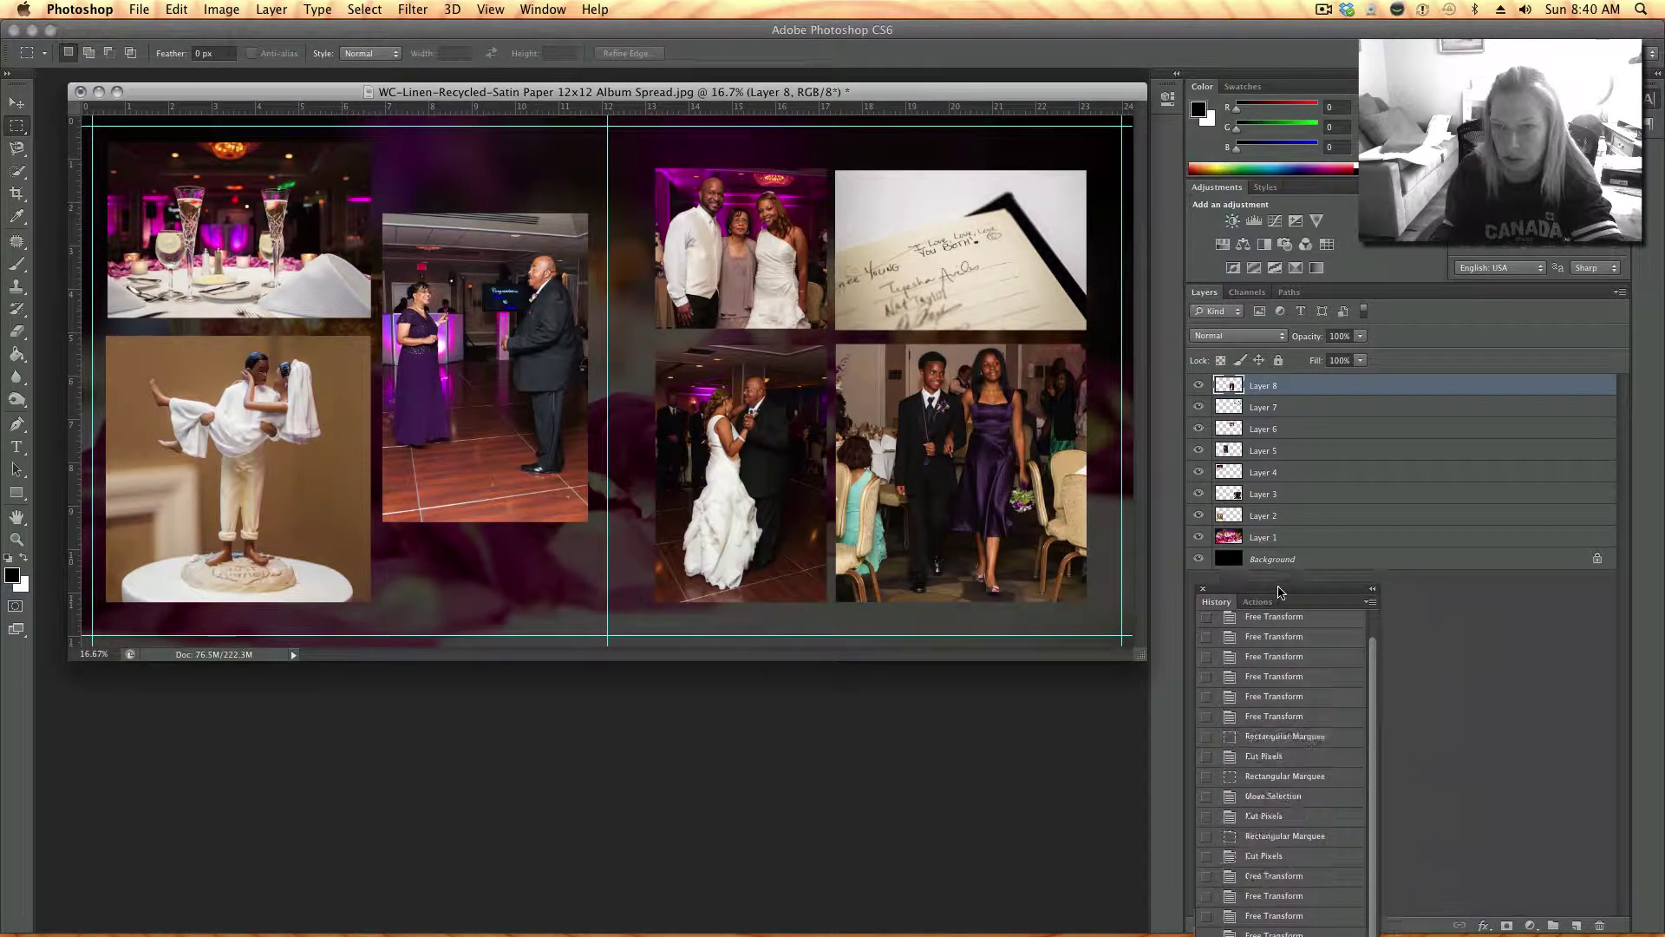
{"action": "left_click", "coordinate": [1484, 926]}
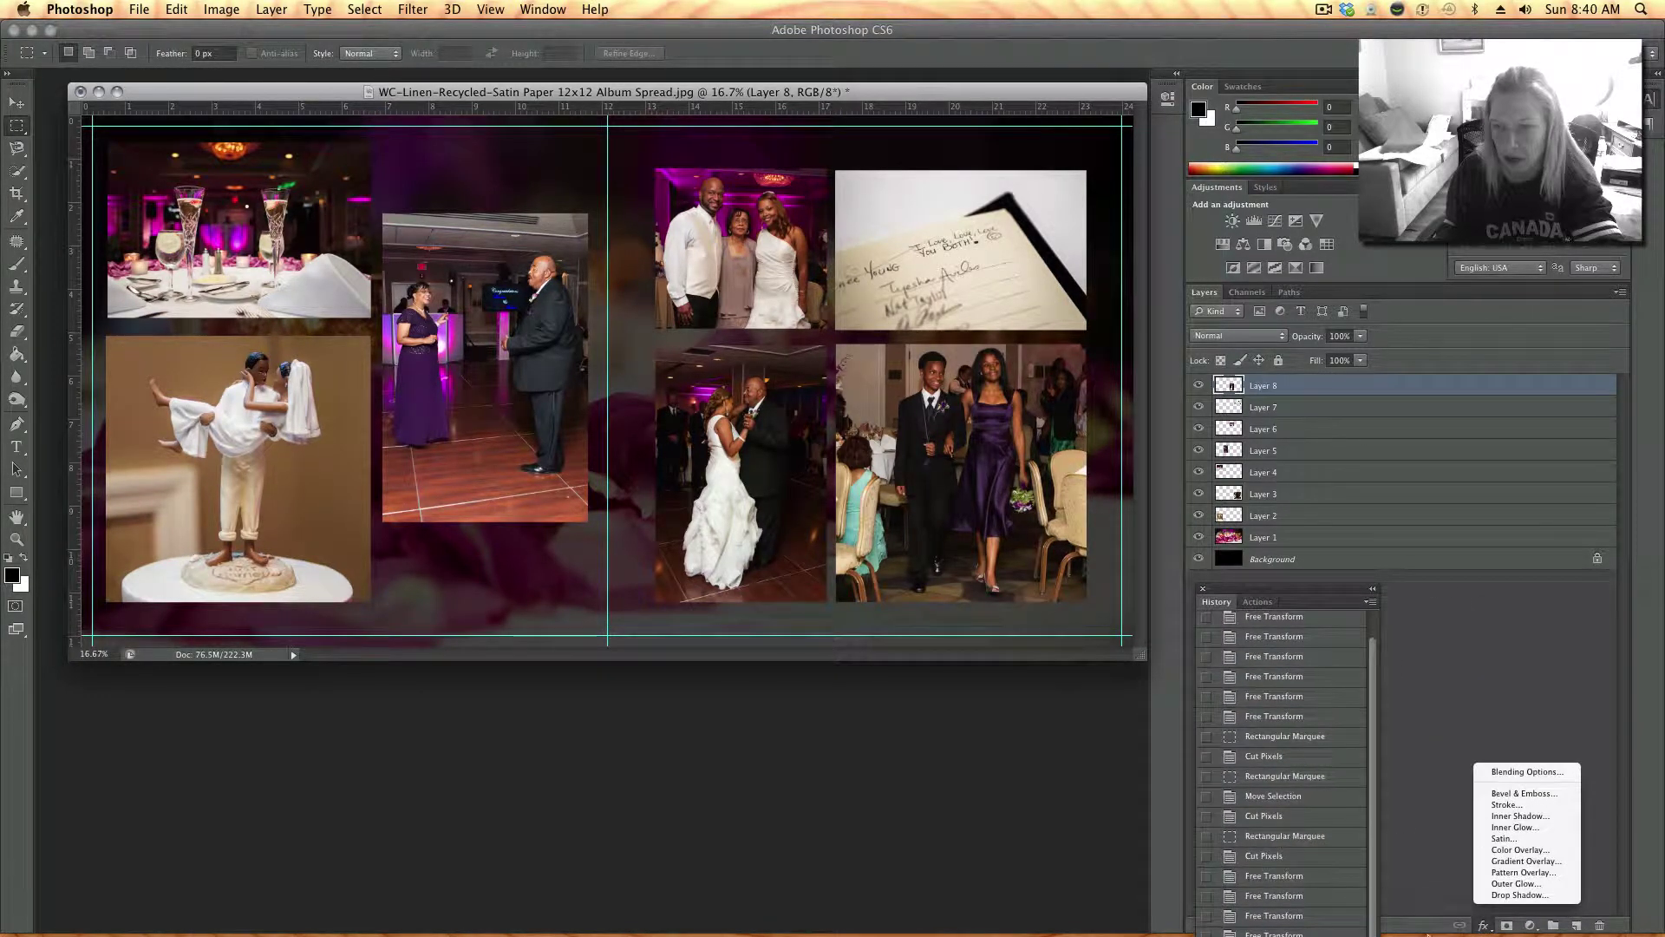
{"action": "key", "text": "Escape"}
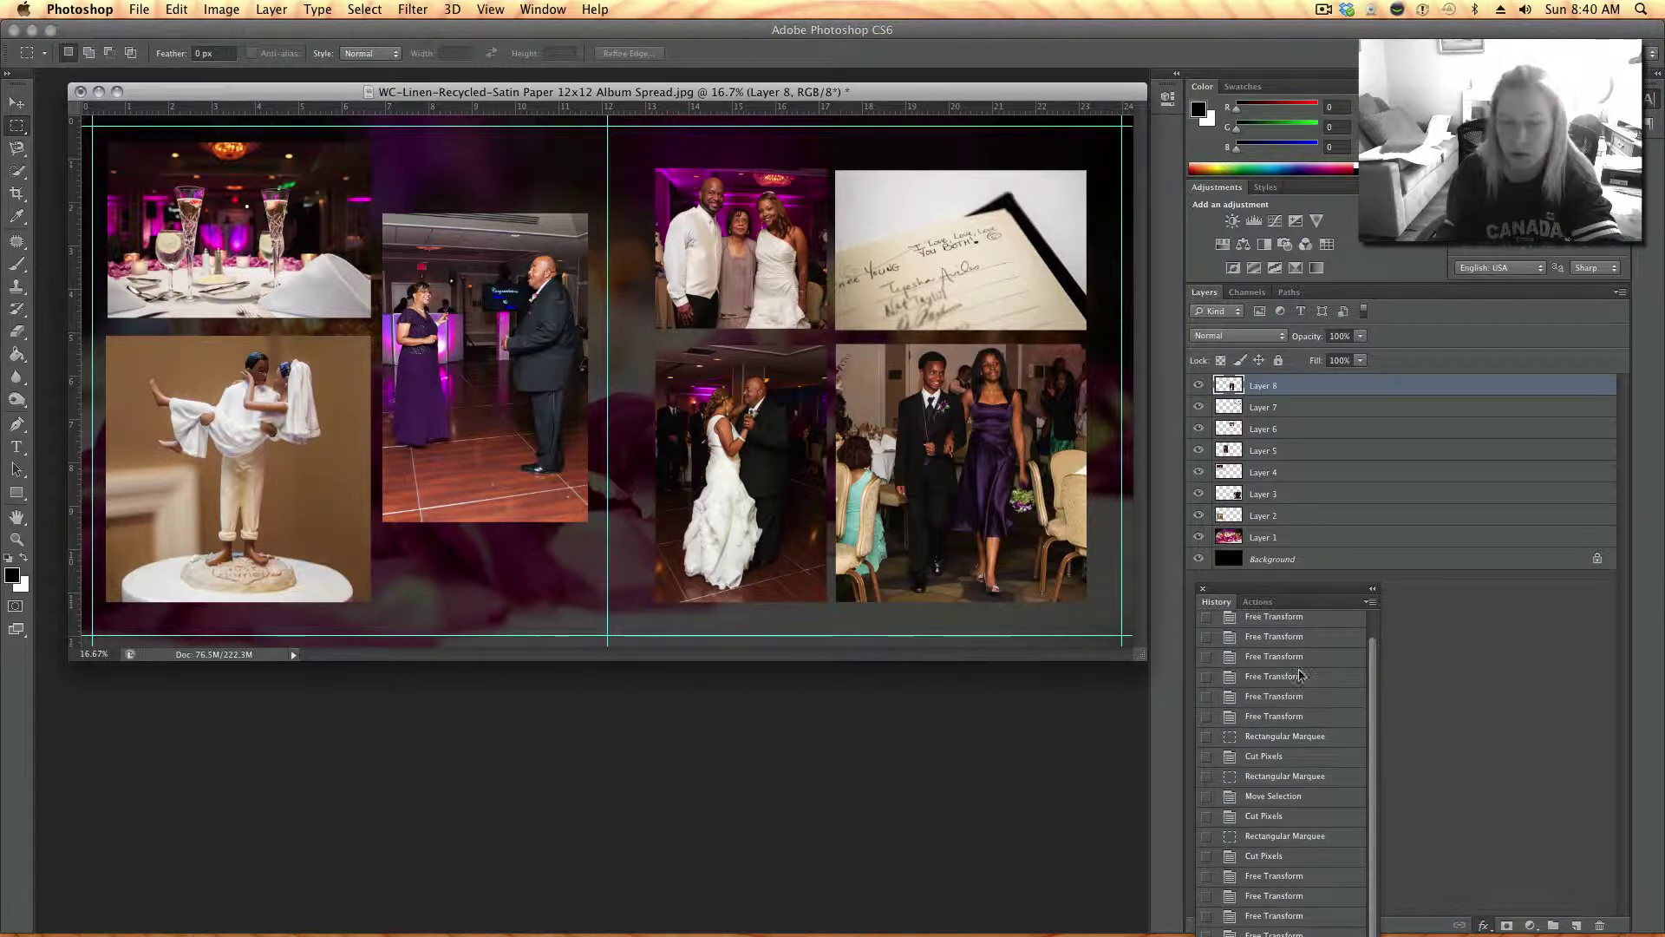
{"action": "key", "text": "h"}
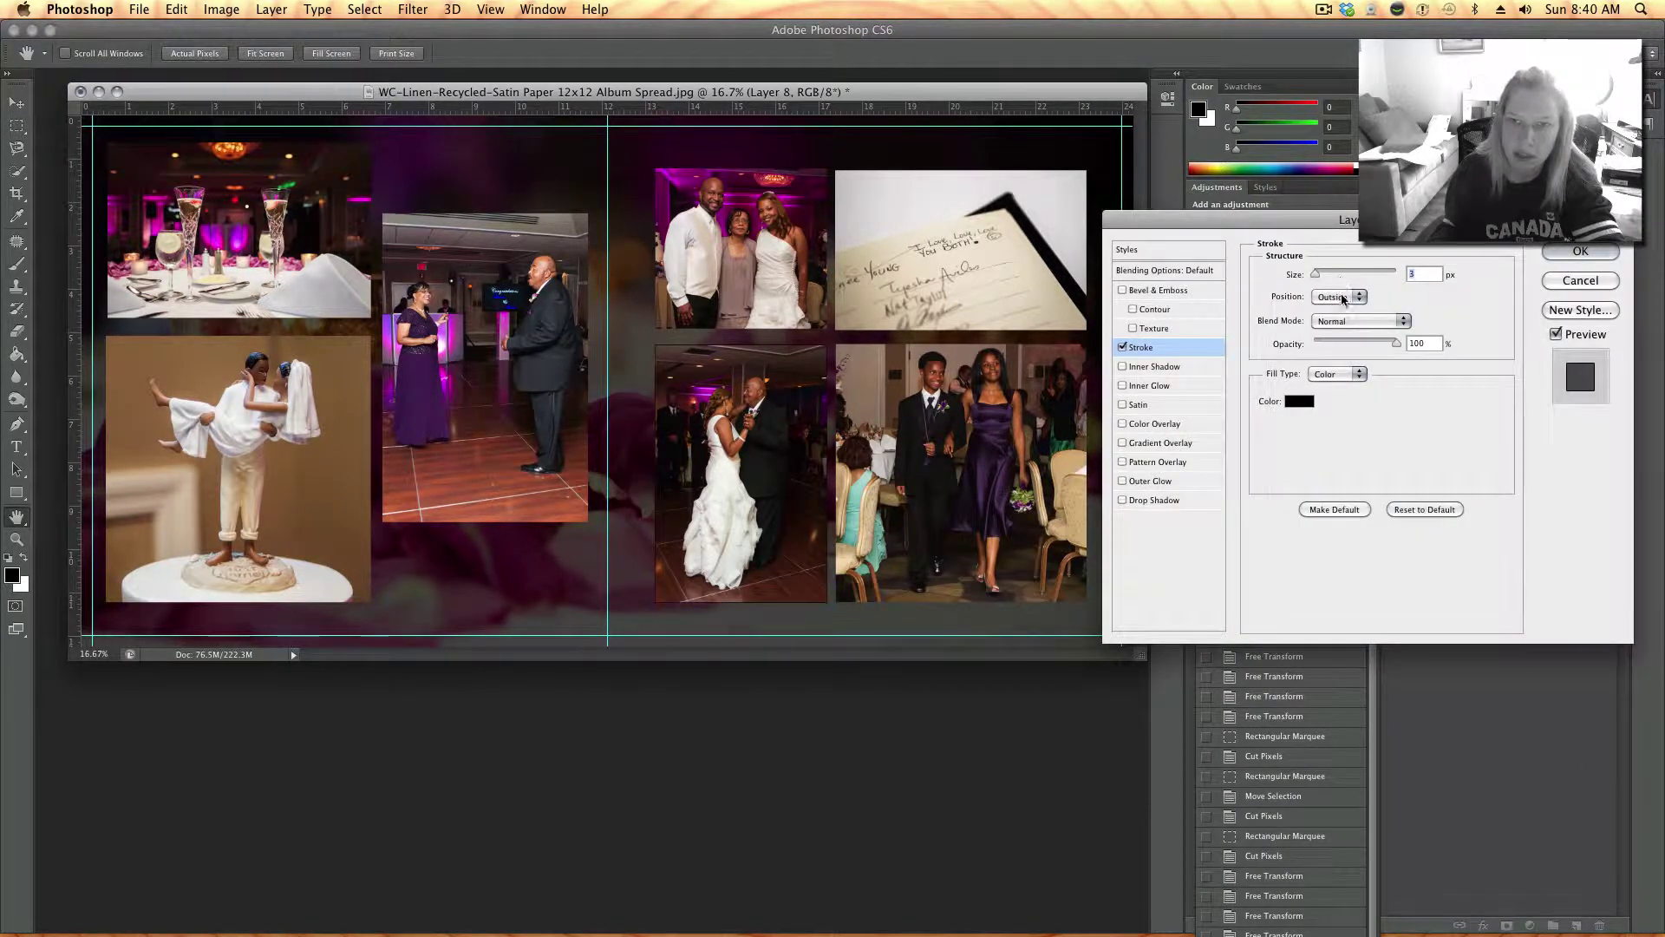
{"action": "left_click", "coordinate": [1343, 296]}
{"action": "left_click", "coordinate": [1336, 312]}
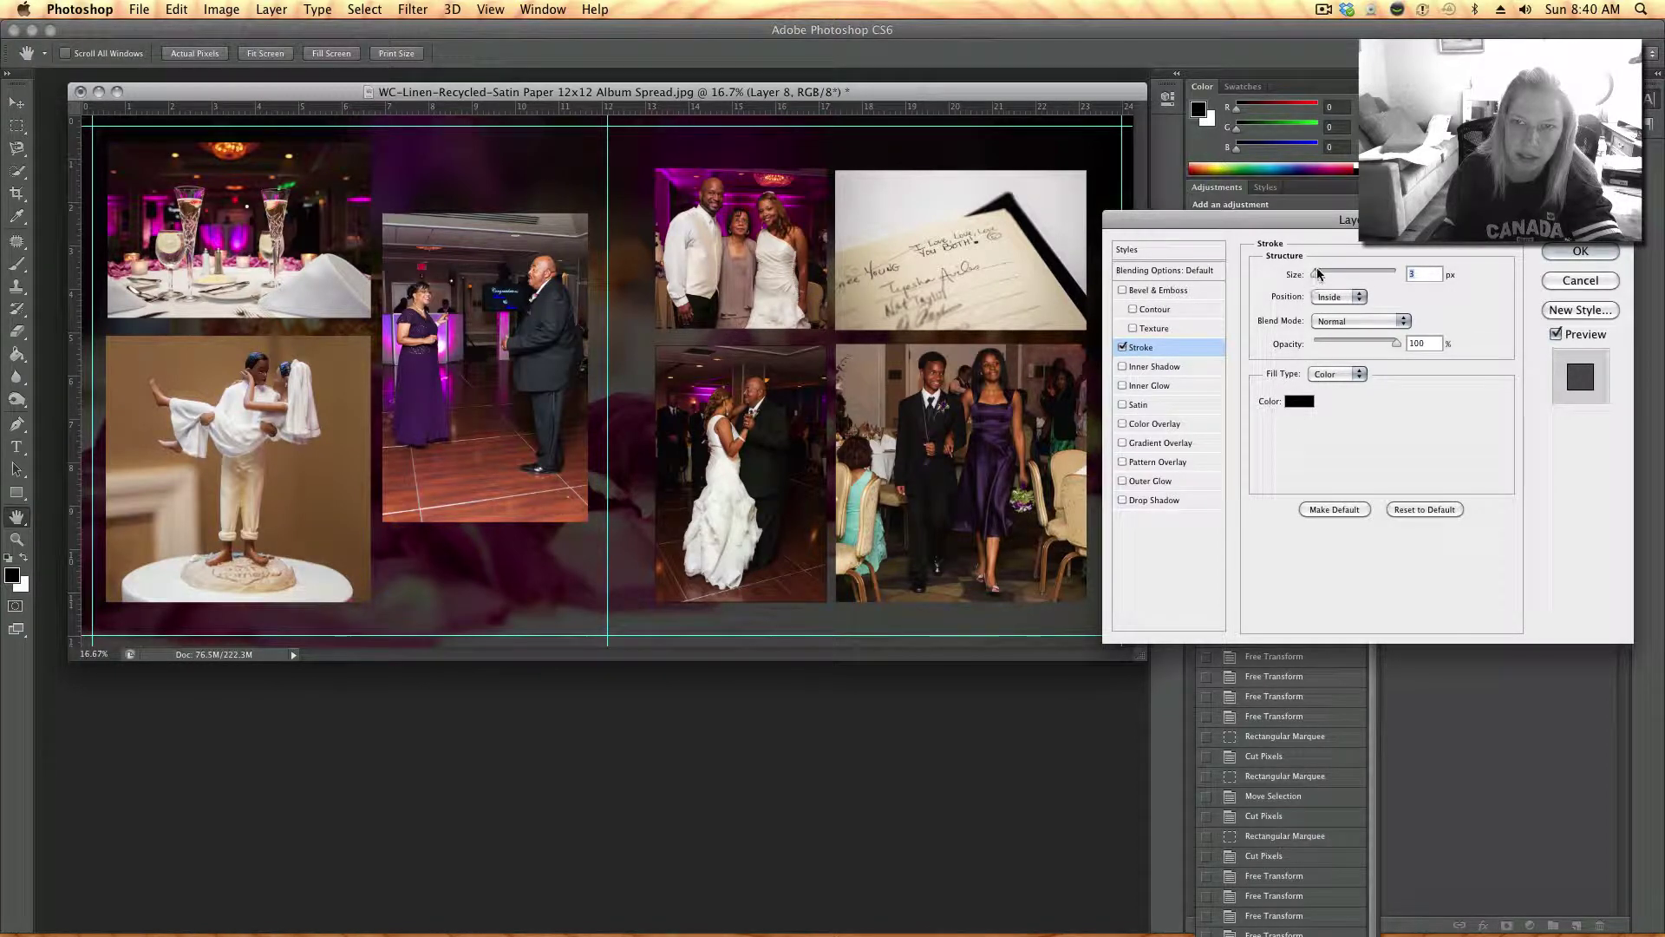
{"action": "mouse_move", "coordinate": [1317, 274]}
{"action": "left_mouse_down"}
{"action": "mouse_move", "coordinate": [1382, 272]}
{"action": "mouse_move", "coordinate": [1331, 278]}
{"action": "left_mouse_up"}
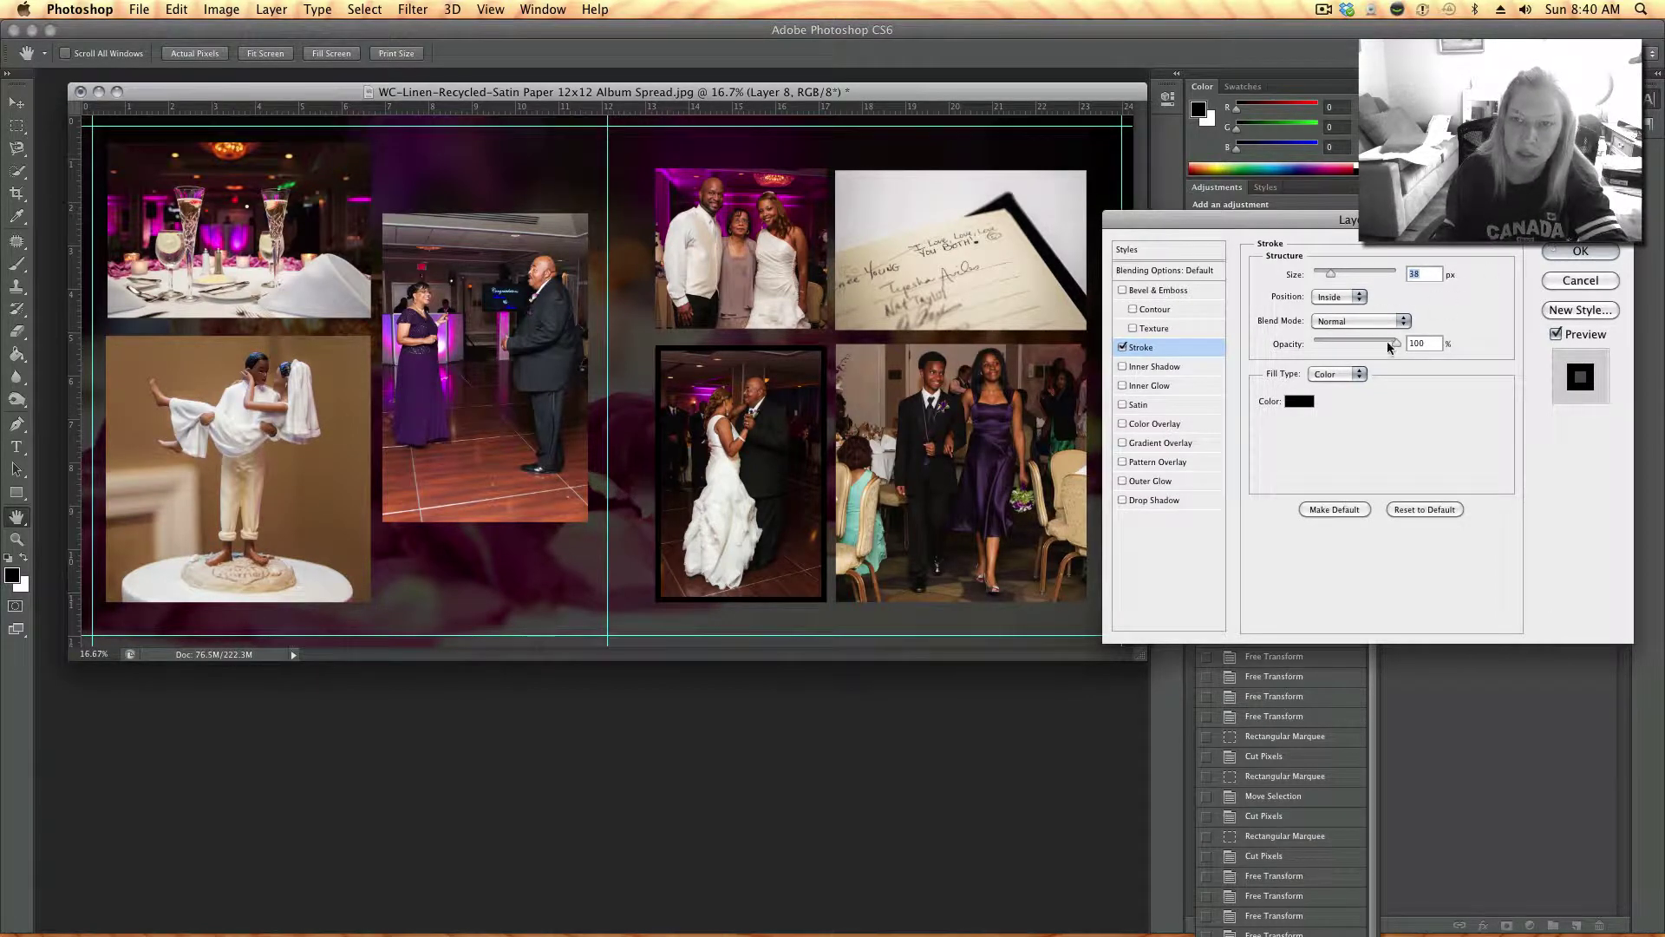
{"action": "mouse_move", "coordinate": [1392, 348]}
{"action": "left_mouse_down"}
{"action": "mouse_move", "coordinate": [1320, 345]}
{"action": "mouse_move", "coordinate": [1333, 337]}
{"action": "left_mouse_up"}
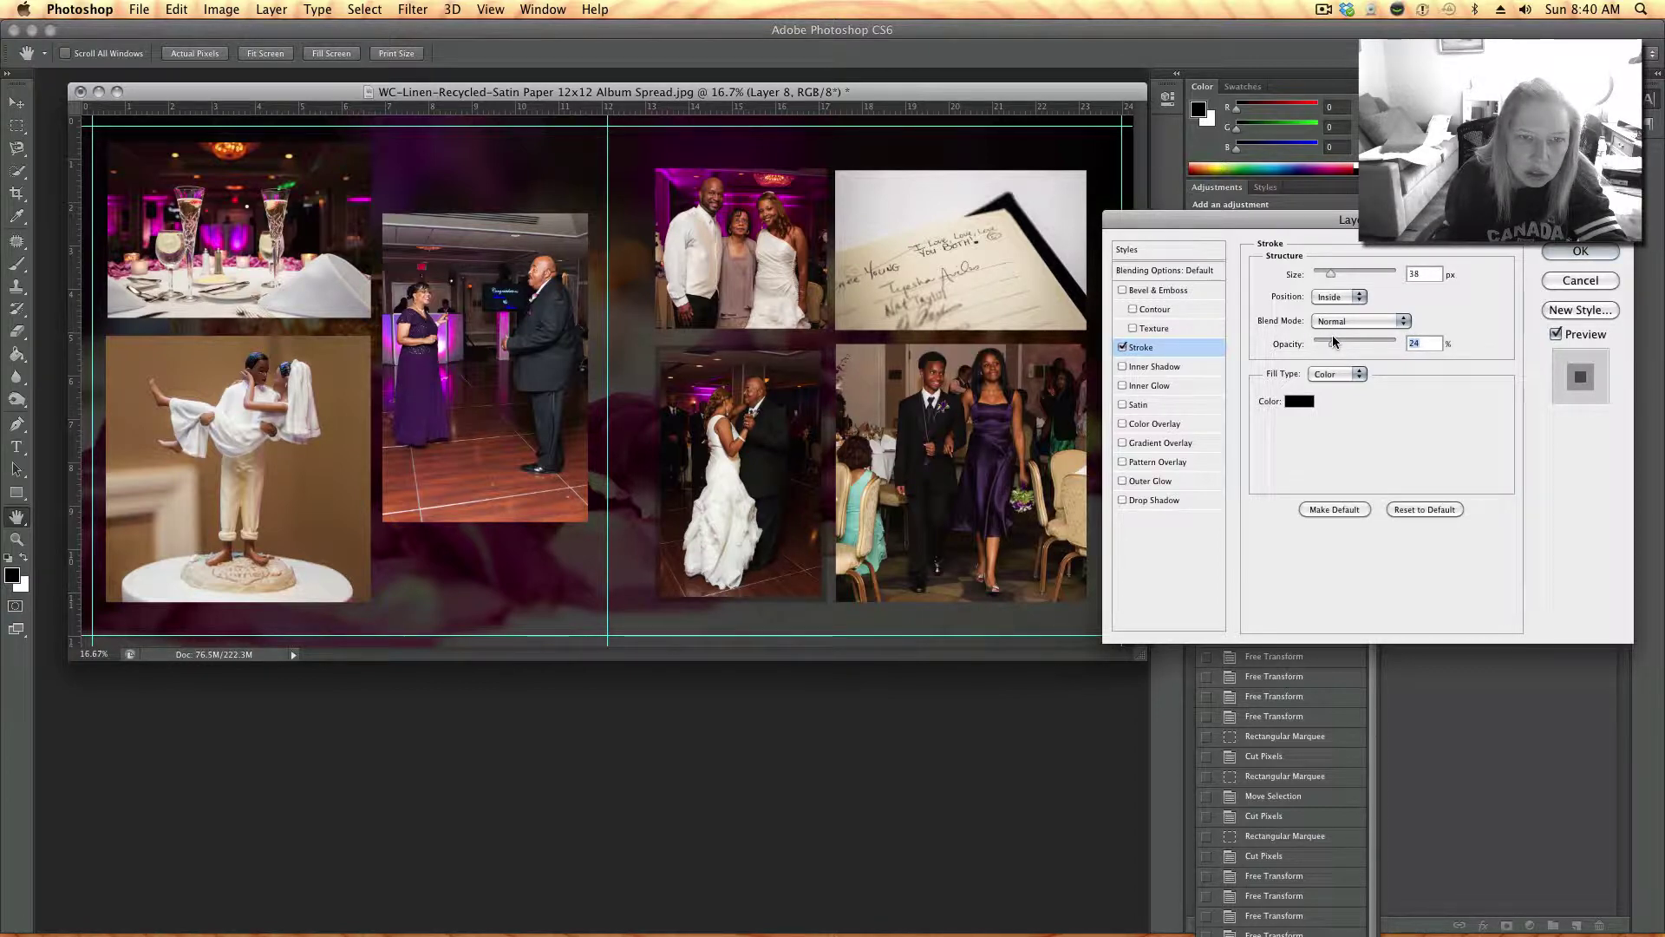
{"action": "left_click_drag", "start_coordinate": [1332, 335], "coordinate": [1323, 336]}
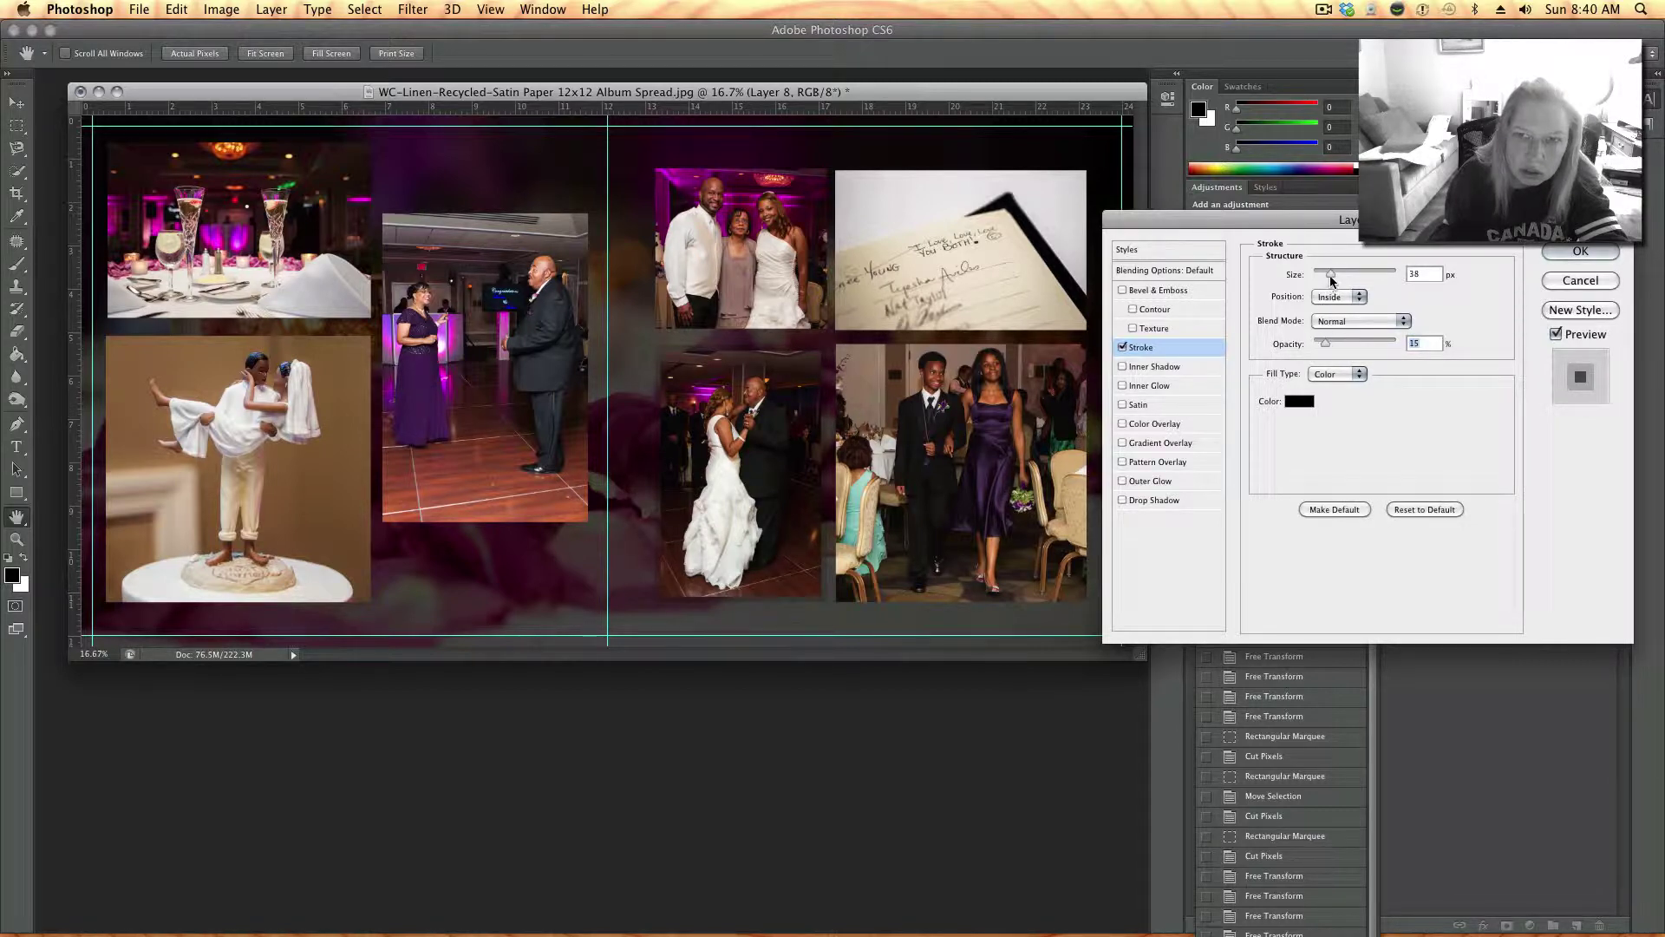
{"action": "left_click_drag", "start_coordinate": [1329, 273], "coordinate": [1328, 271]}
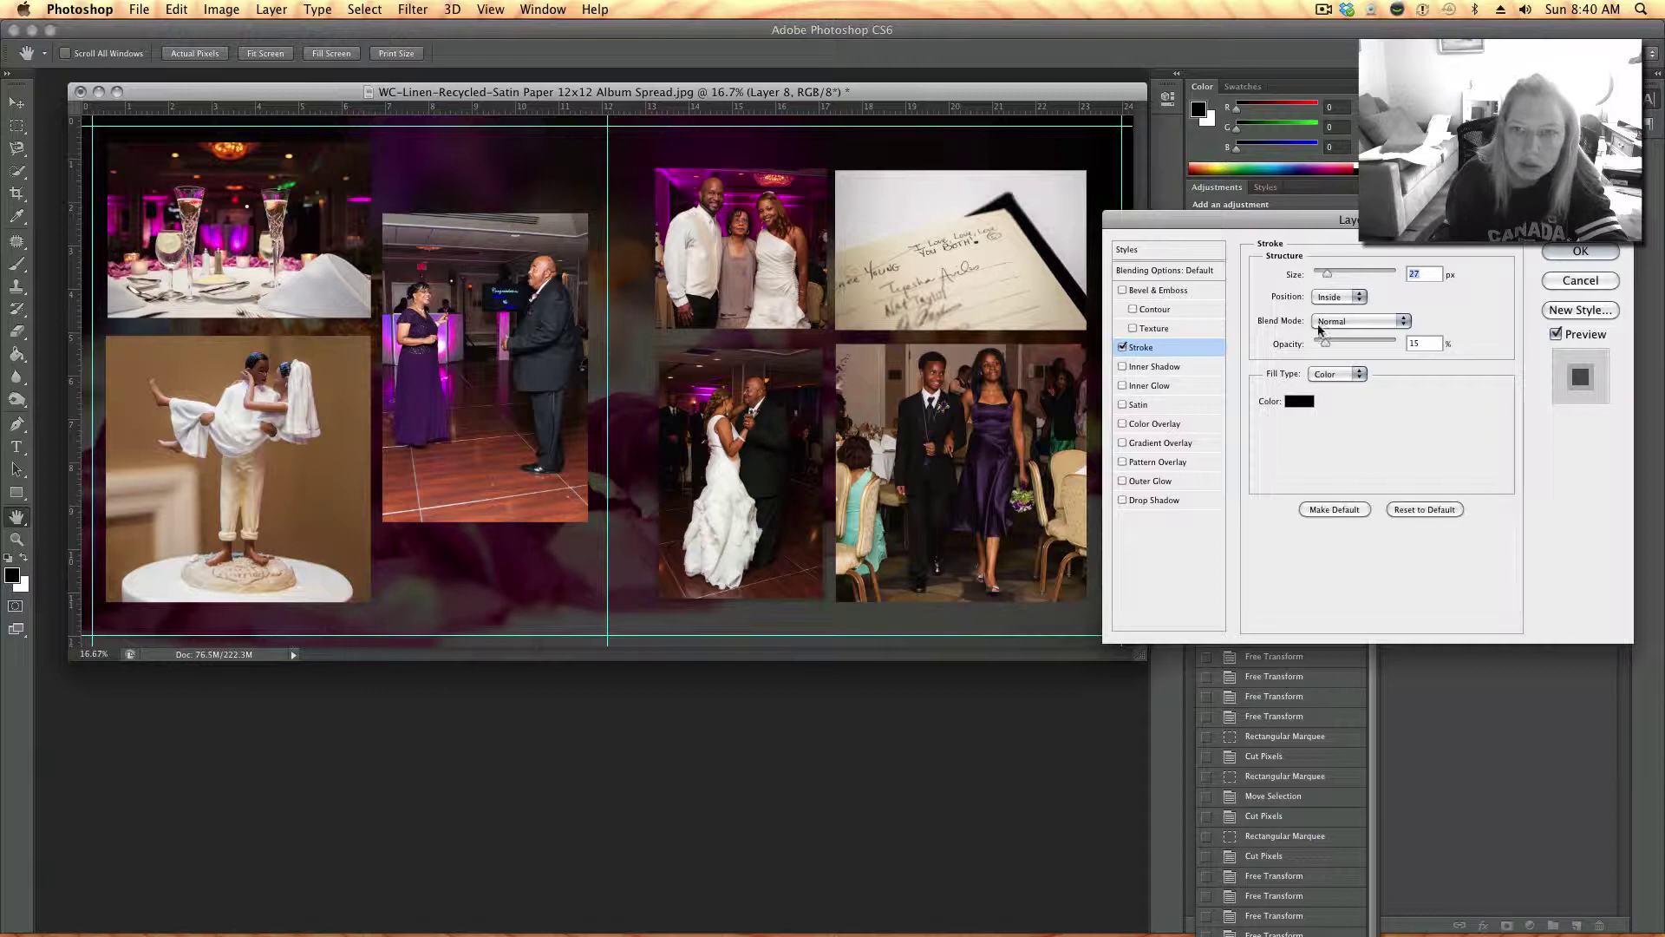
{"action": "left_click_drag", "start_coordinate": [1323, 343], "coordinate": [1460, 356]}
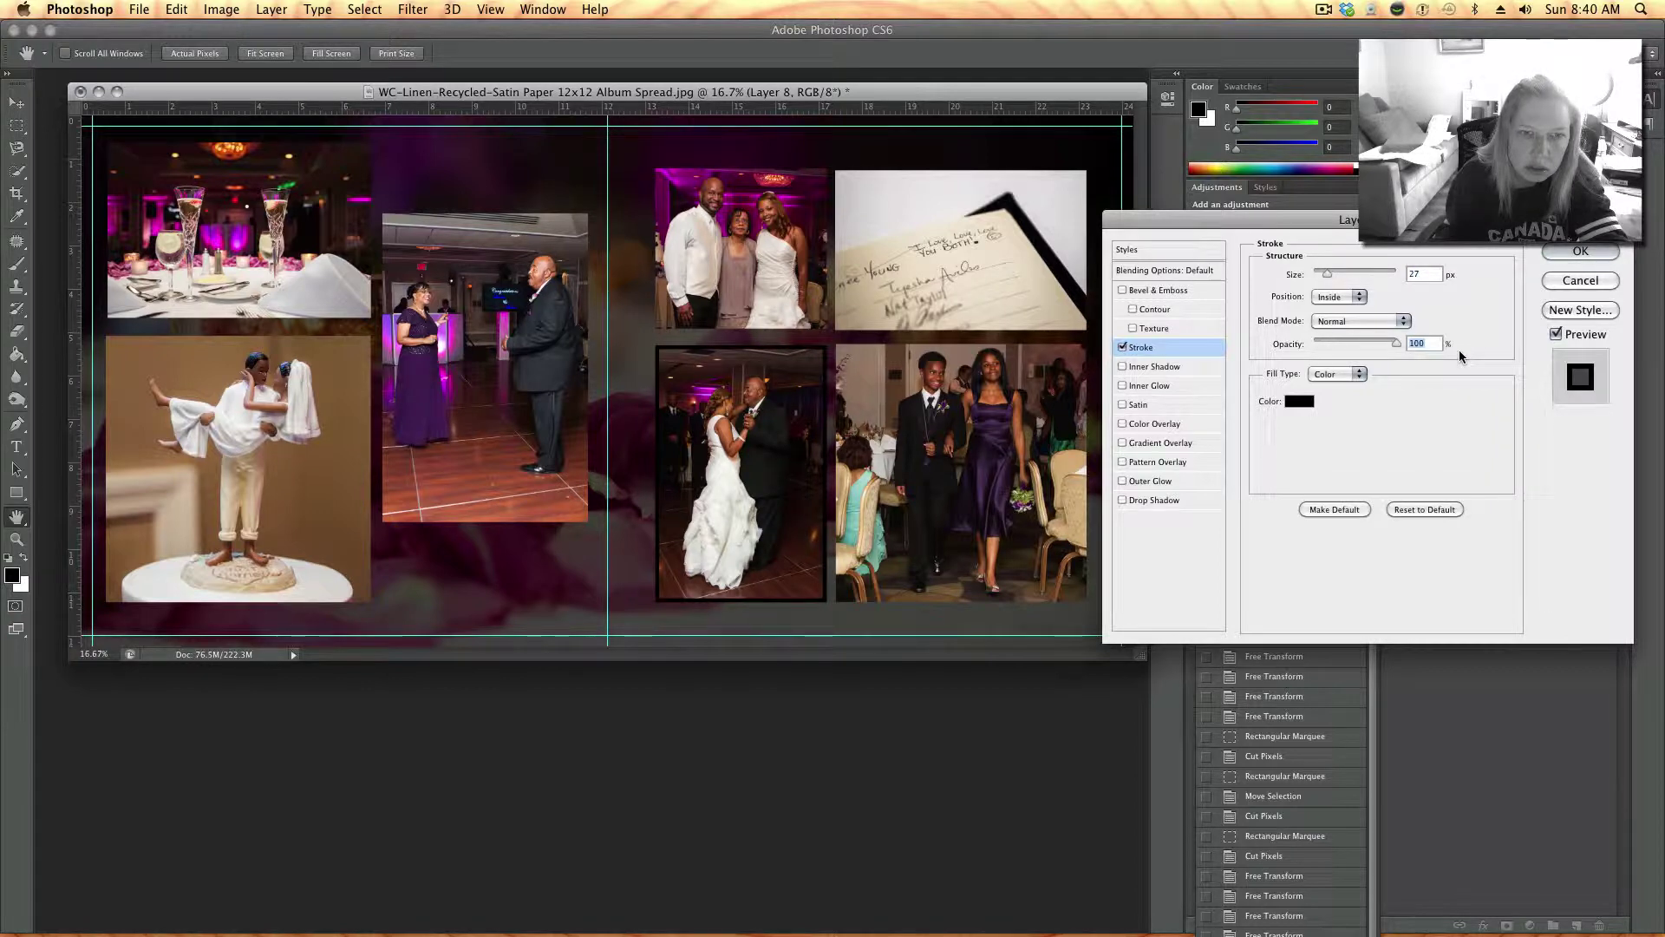
{"action": "left_click", "coordinate": [1582, 251]}
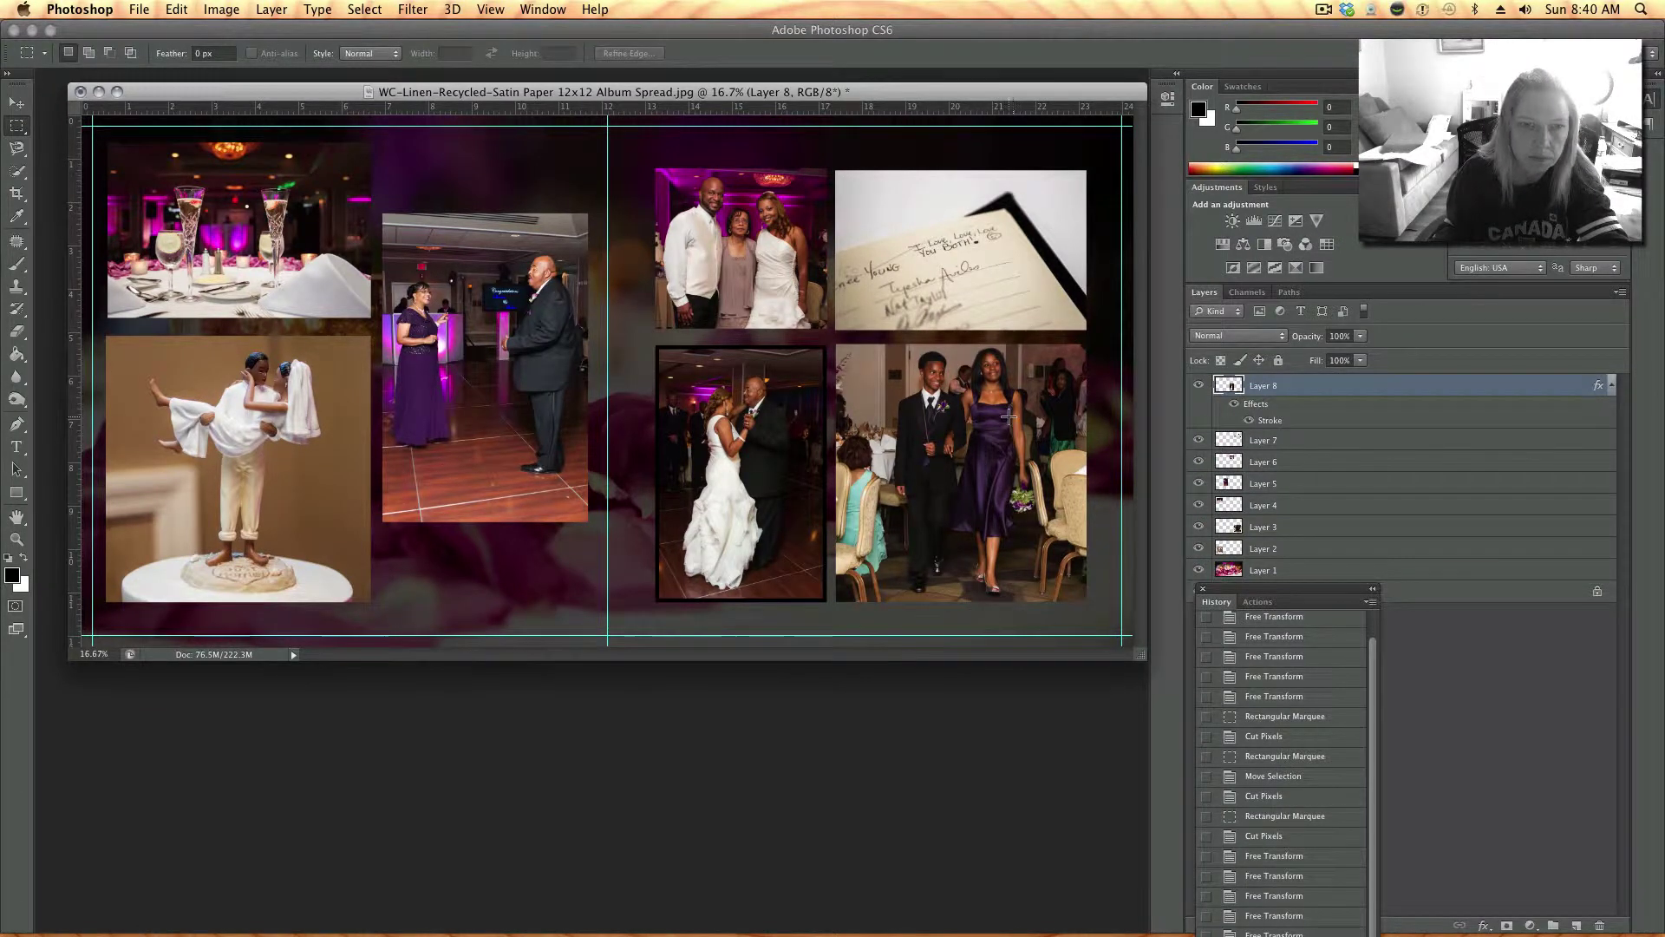
- Copy Layer 8's stroke style and paste it onto Layers 7 through 2
{"action": "right_click", "coordinate": [1341, 387]}
{"action": "left_click", "coordinate": [1382, 588]}
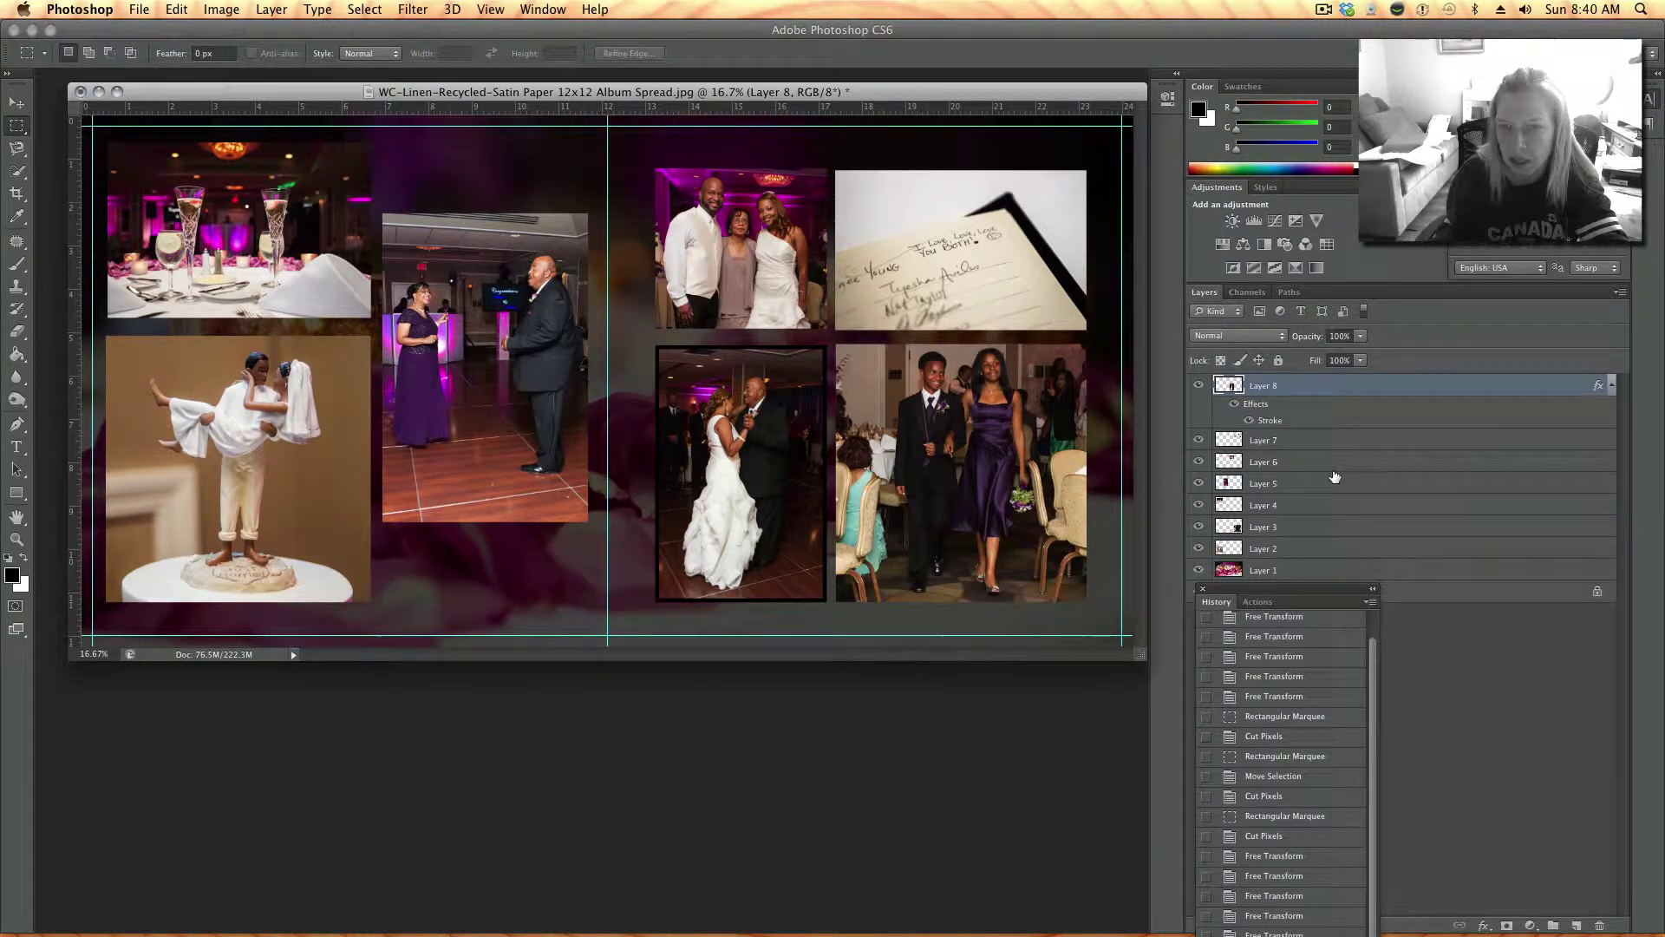
{"action": "left_click", "coordinate": [1330, 440]}
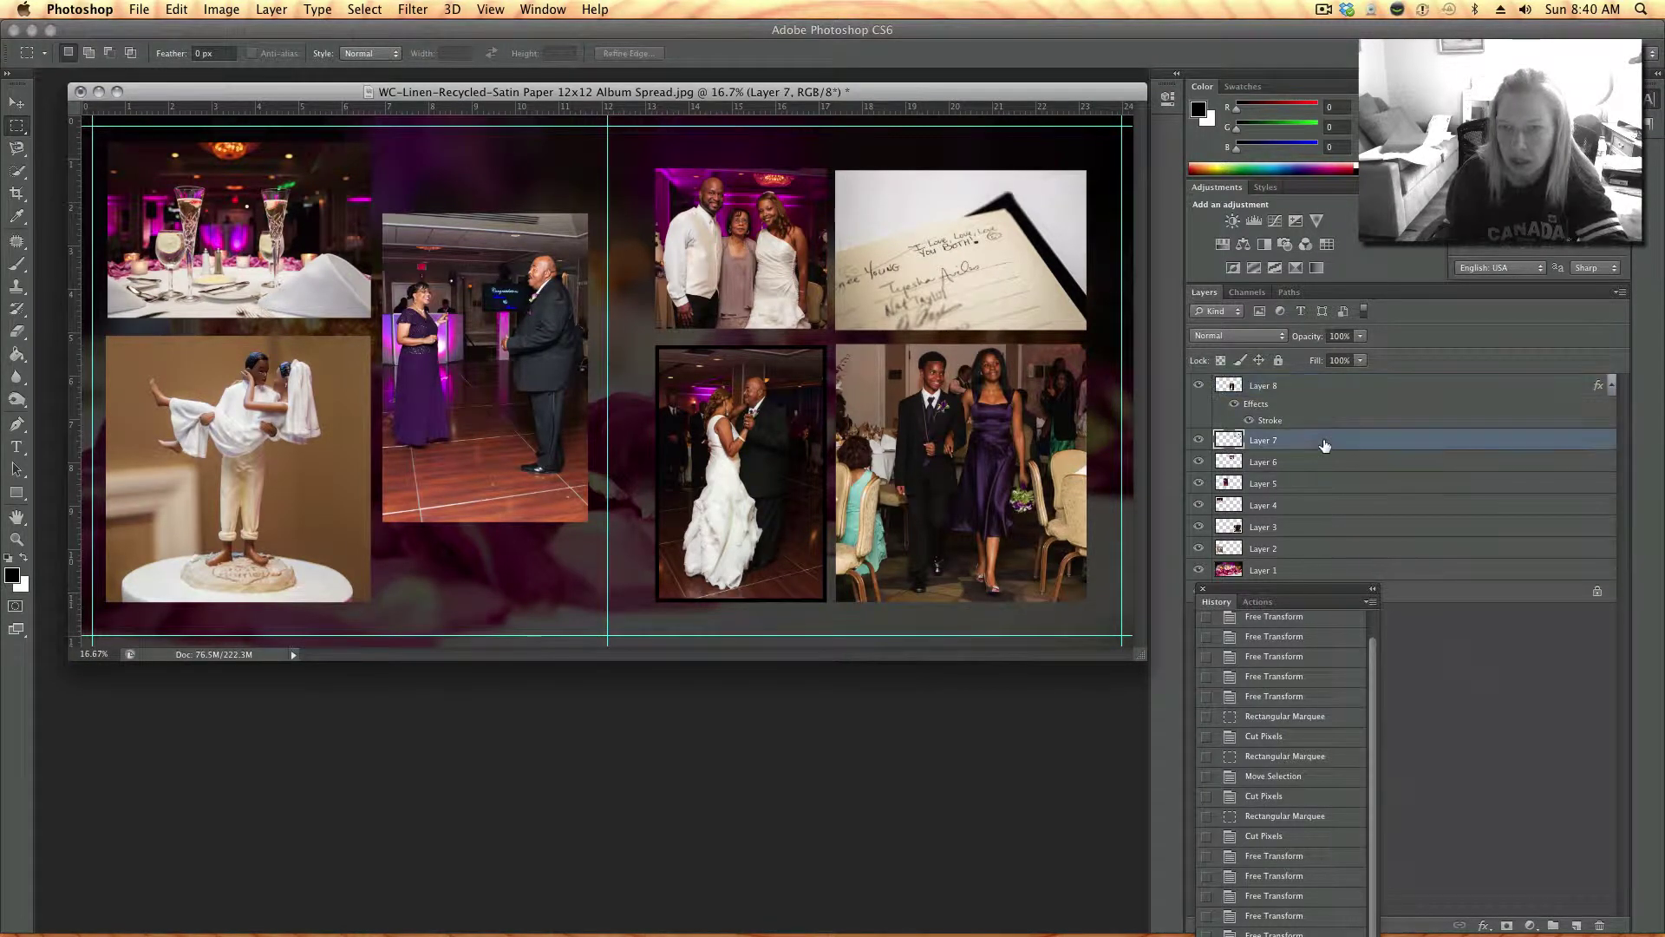
{"action": "left_click", "coordinate": [1310, 540], "text": "shift"}
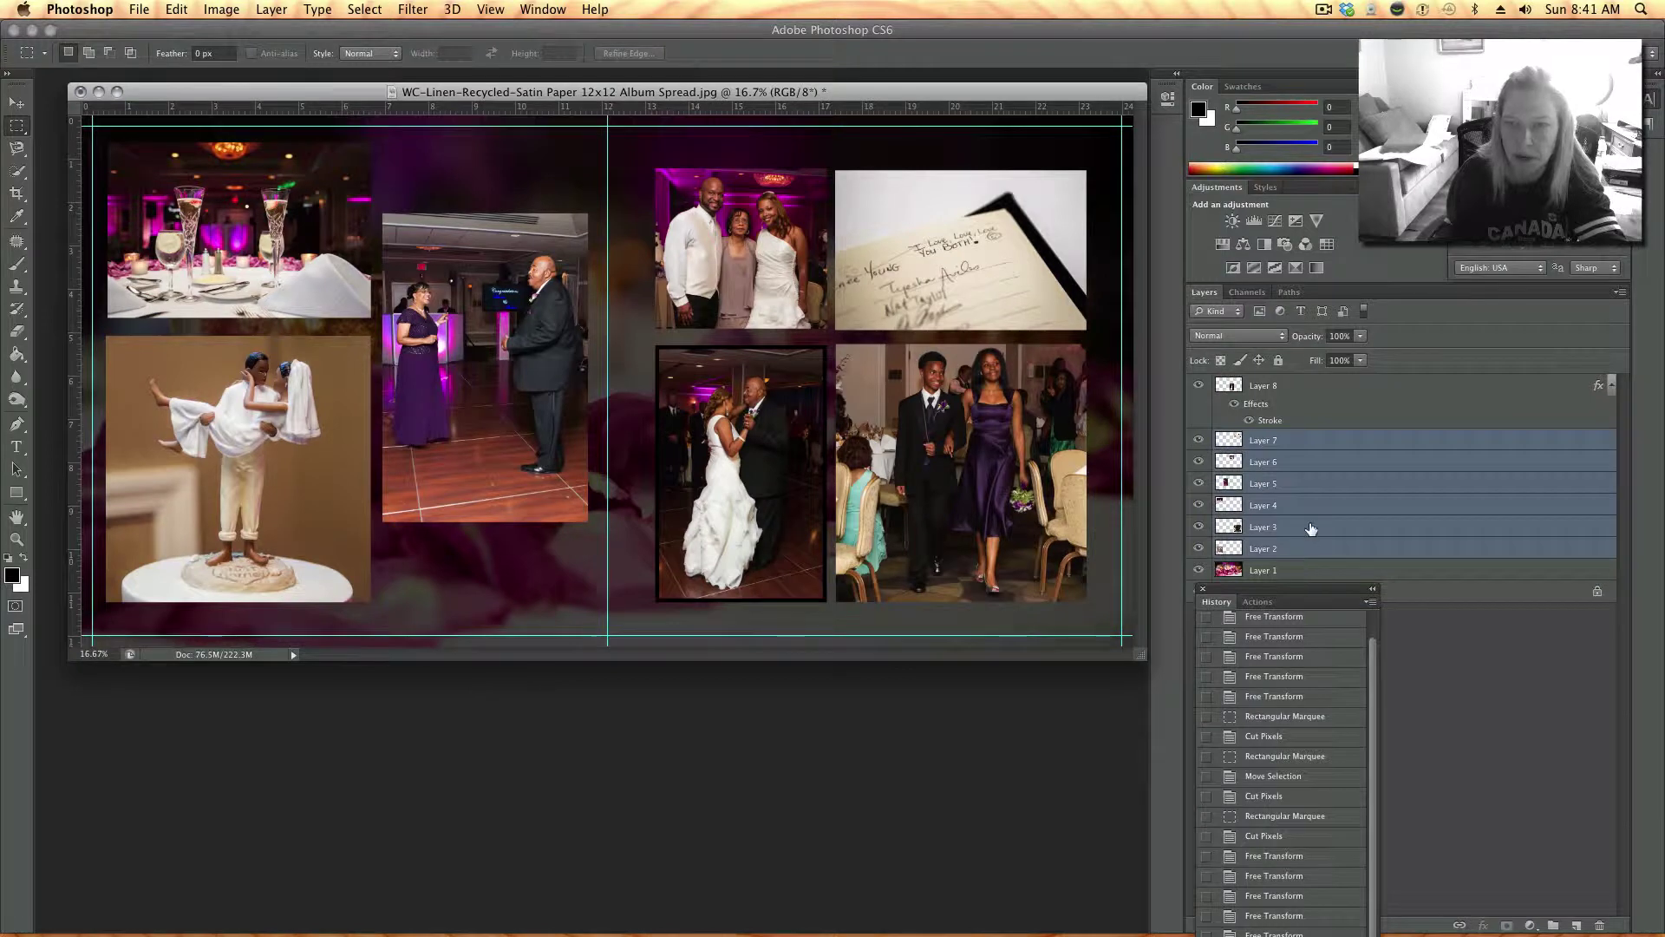
{"action": "right_click", "coordinate": [1310, 506]}
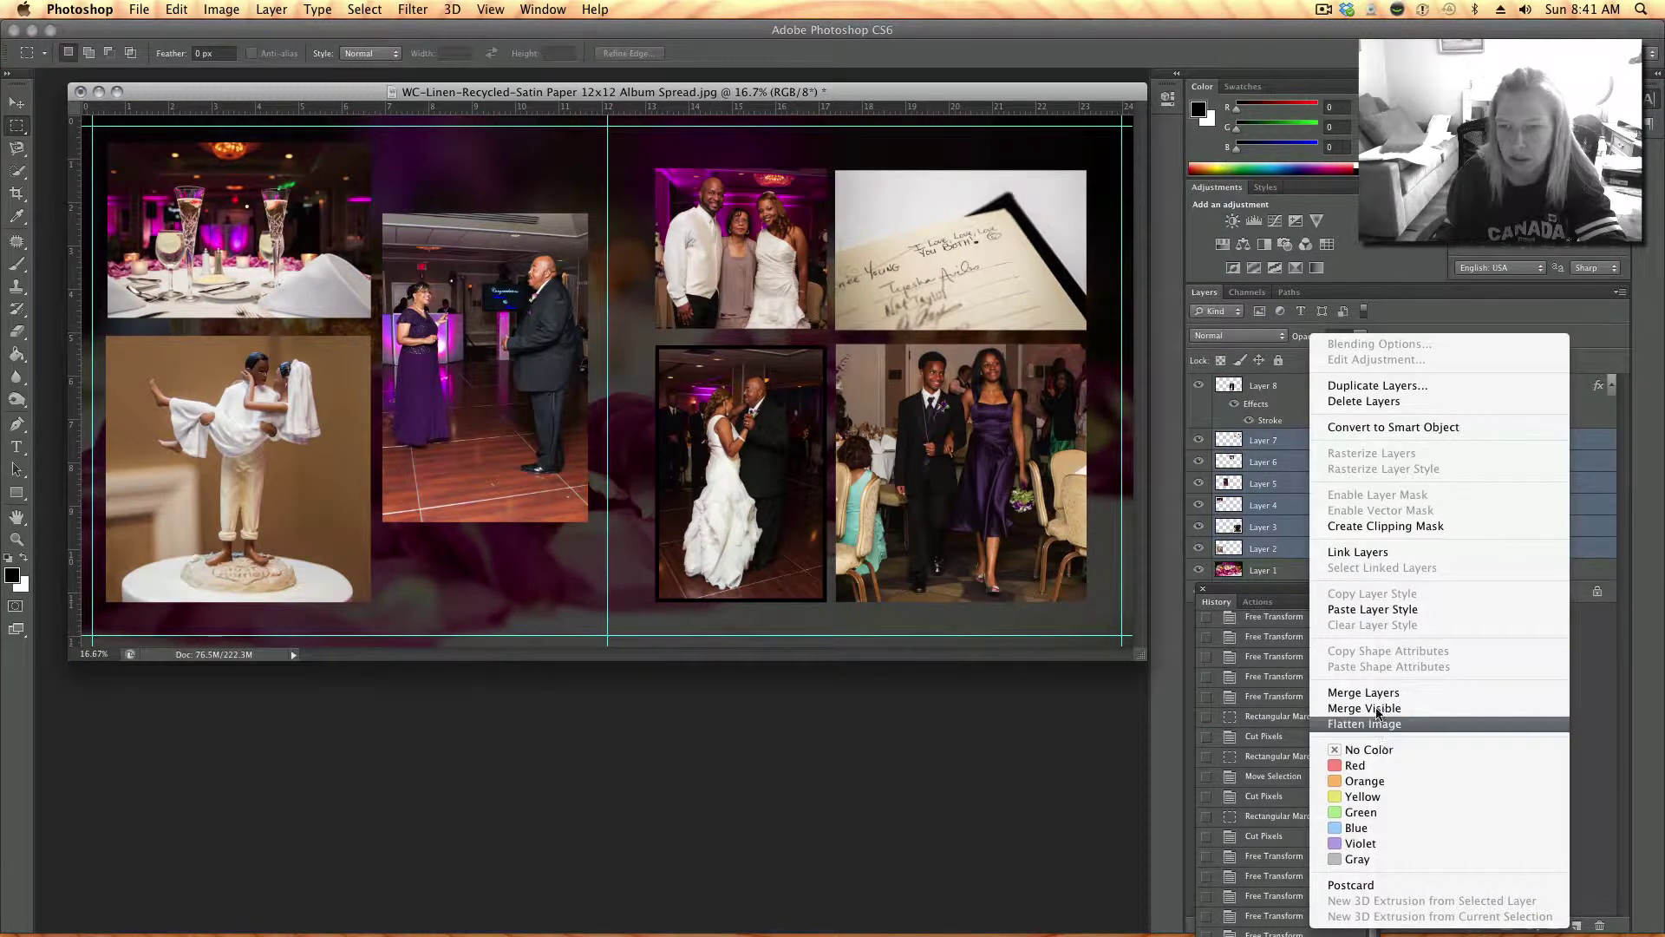
{"action": "left_click", "coordinate": [1373, 608]}
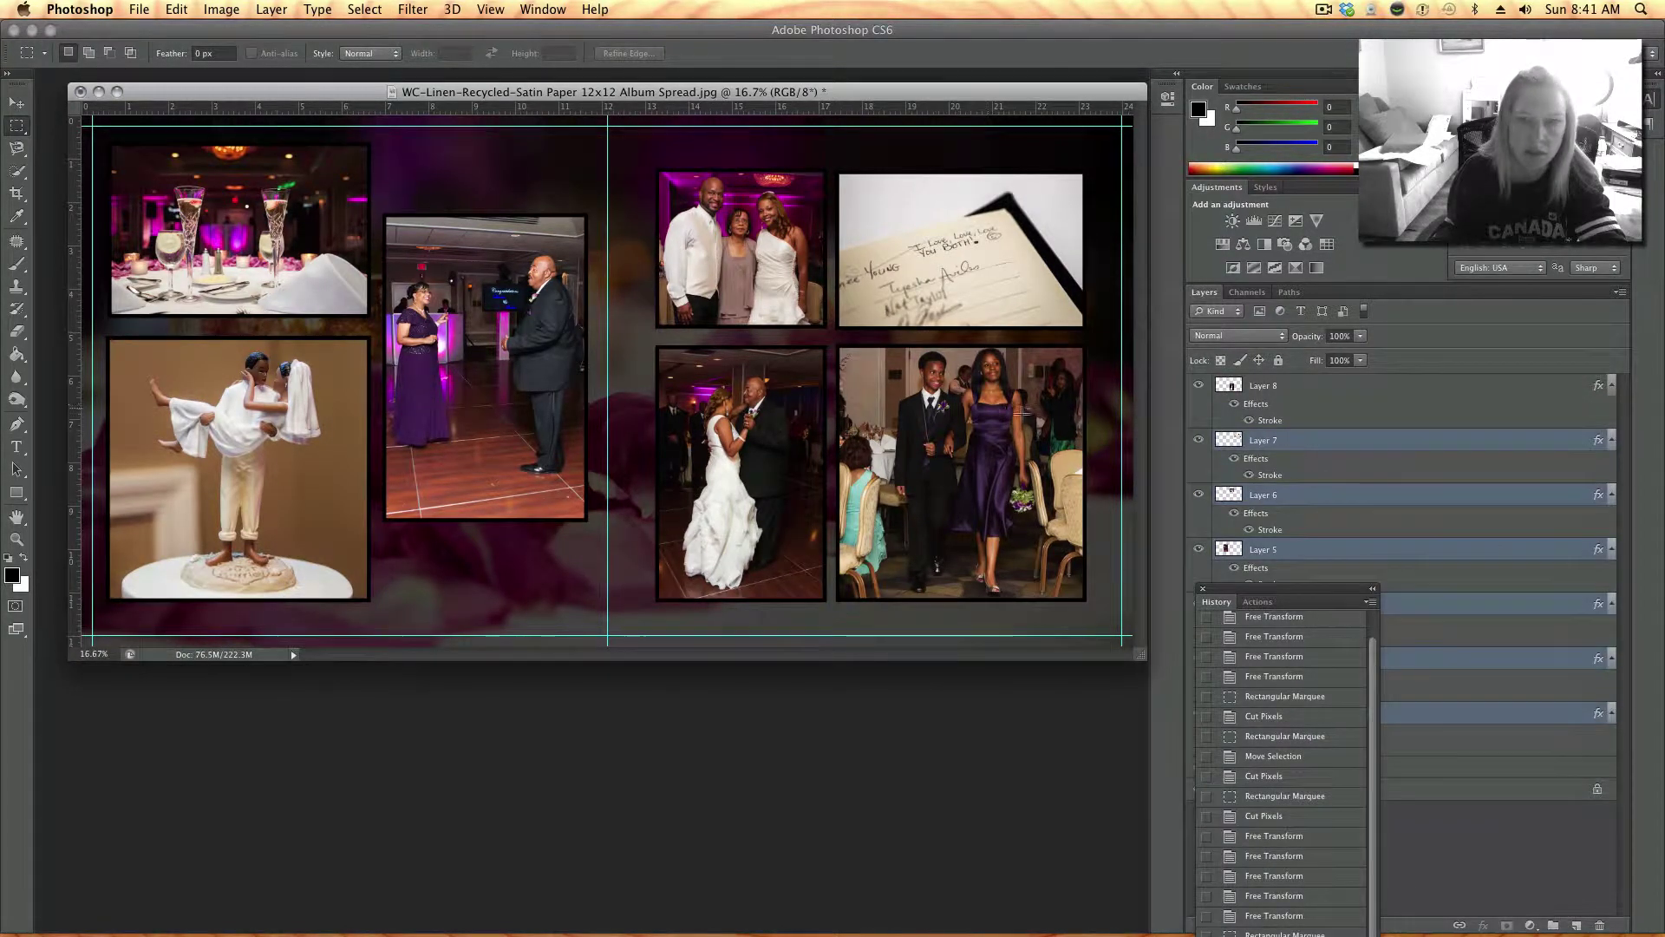
{"action": "left_click", "coordinate": [1347, 416]}
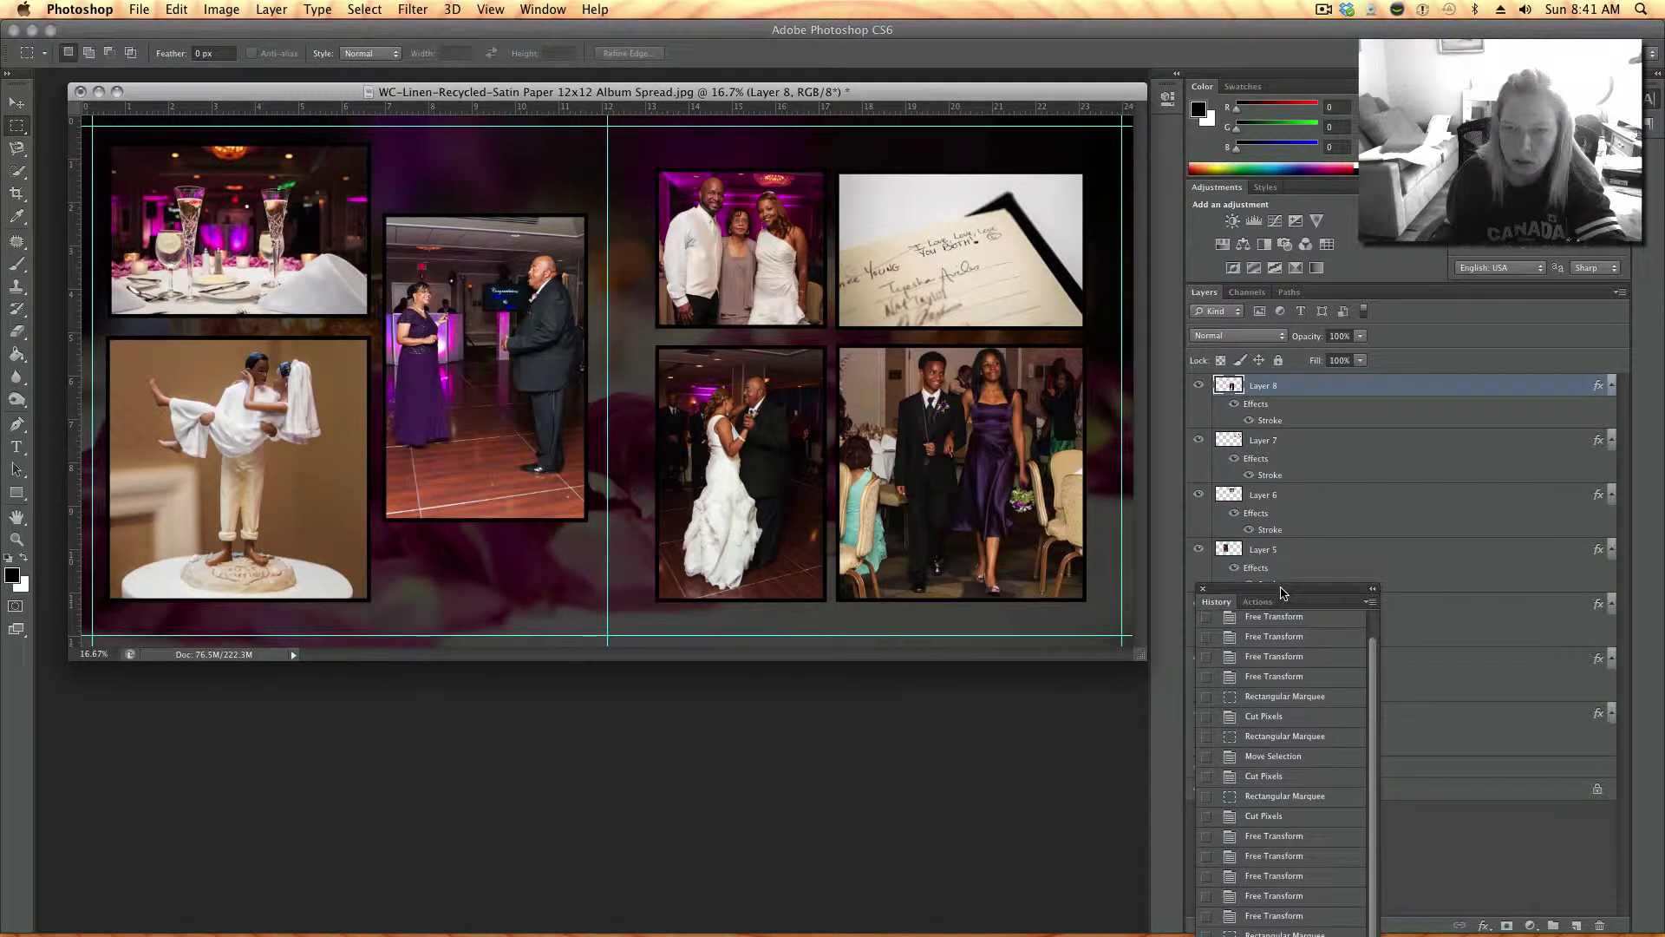
{"action": "left_click_drag", "start_coordinate": [1282, 593], "coordinate": [982, 689]}
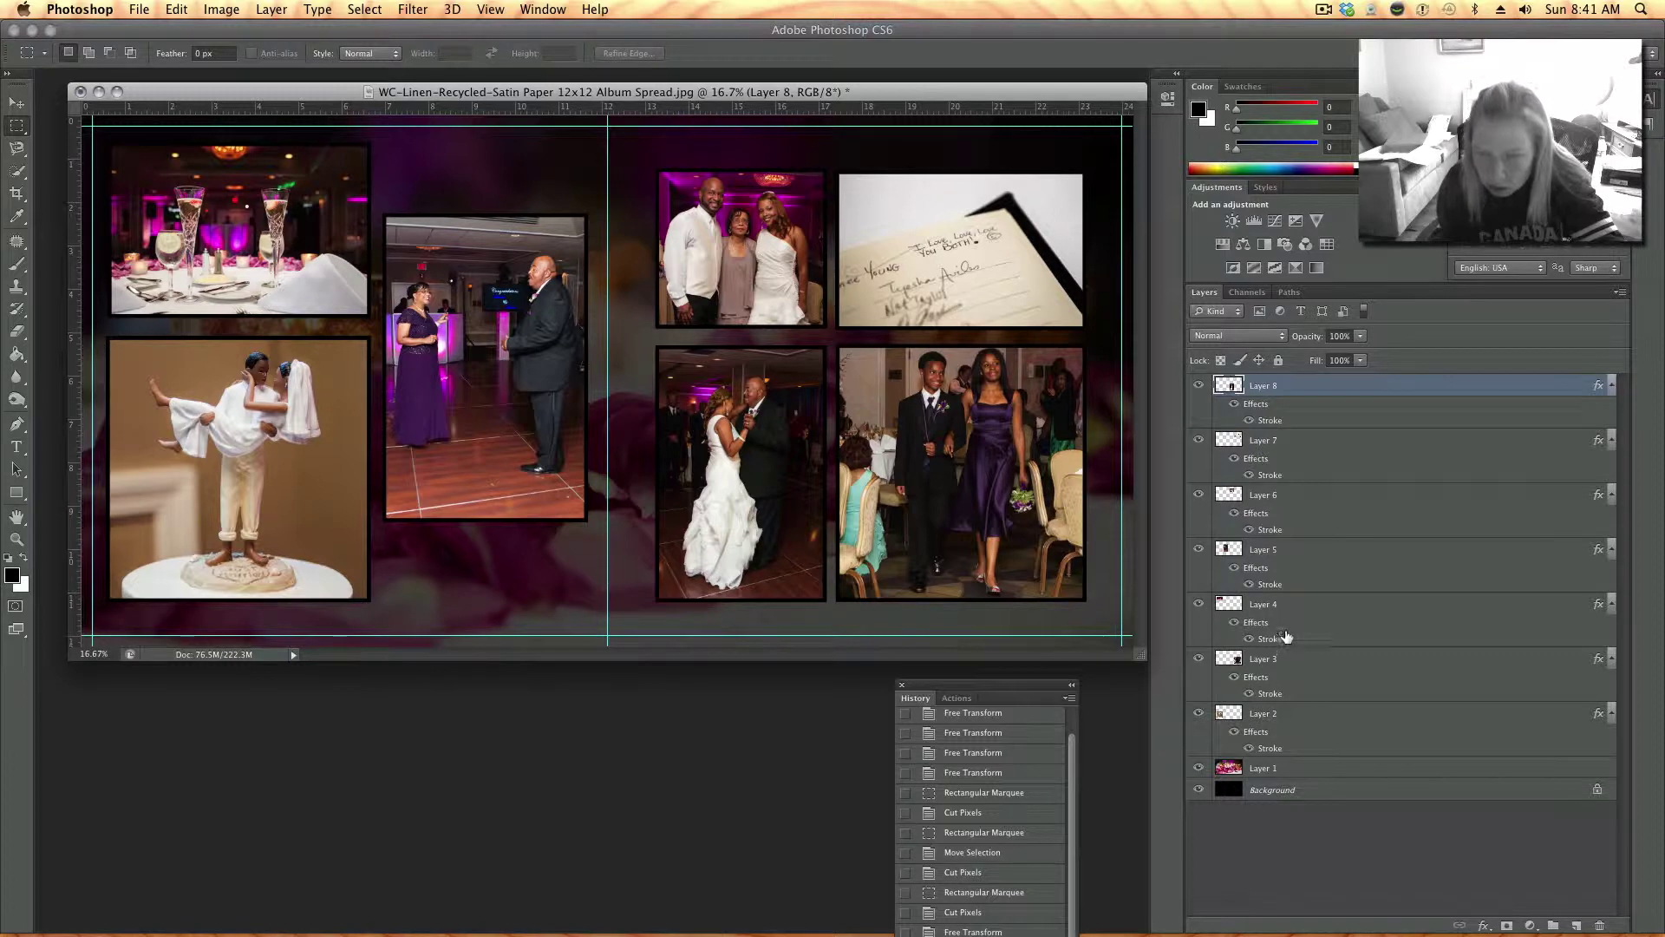
- Merge Layers 3, 6, 7 and 8 into one right-page layer
{"action": "left_click", "coordinate": [1296, 668]}
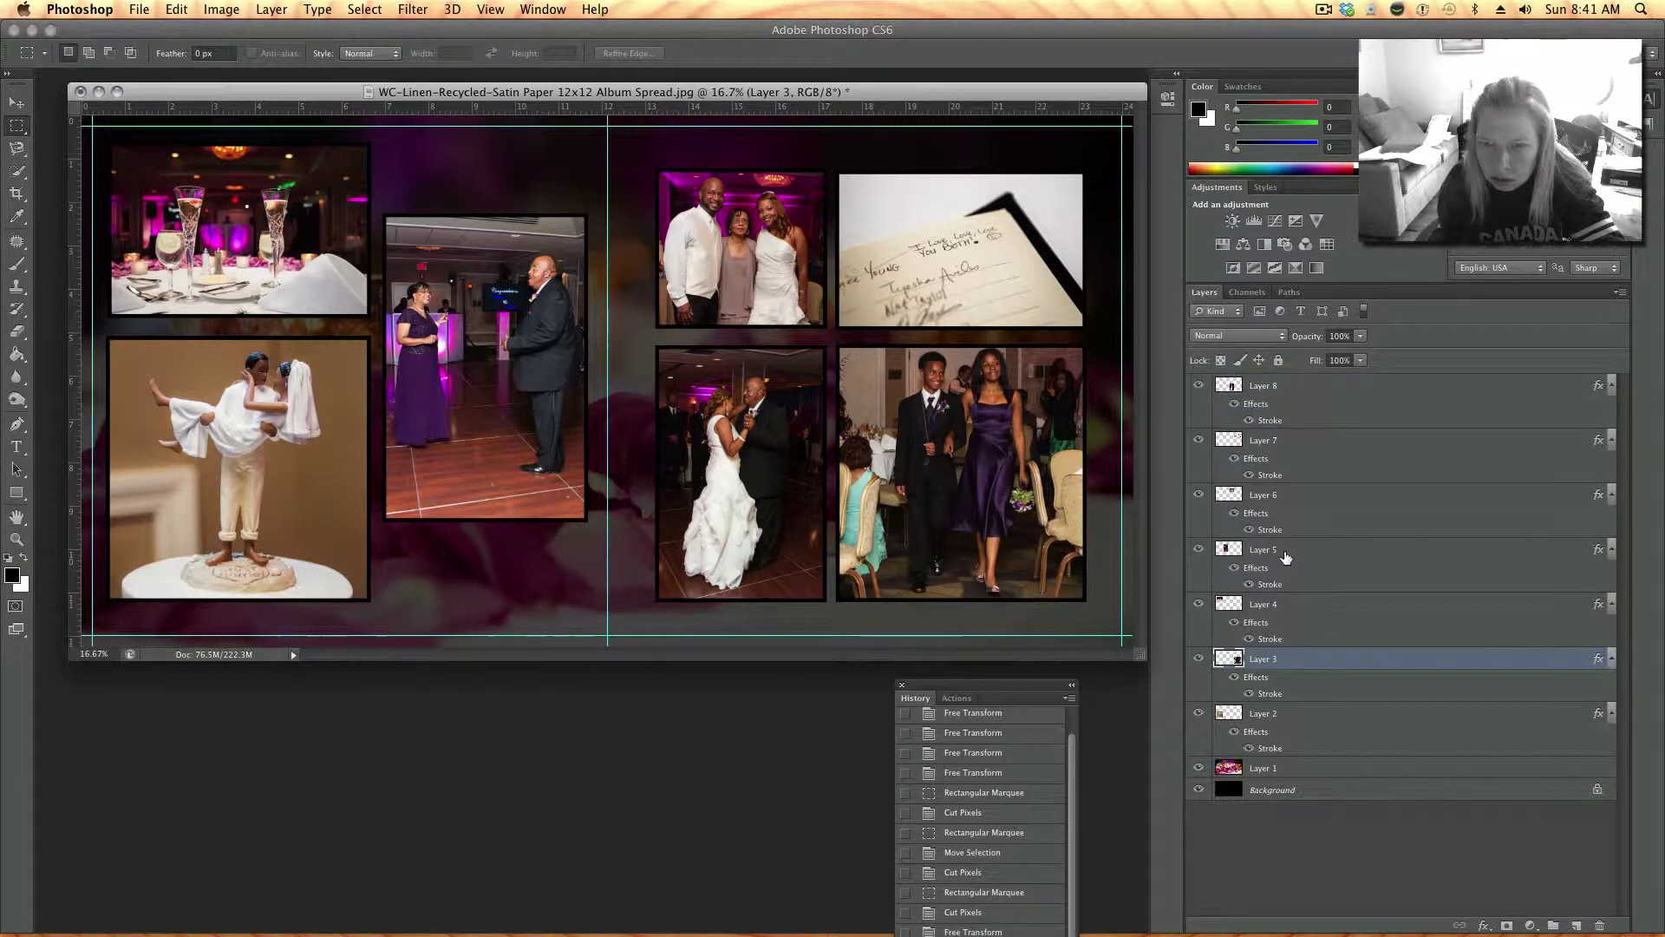
{"action": "left_click", "coordinate": [1294, 494], "text": "super"}
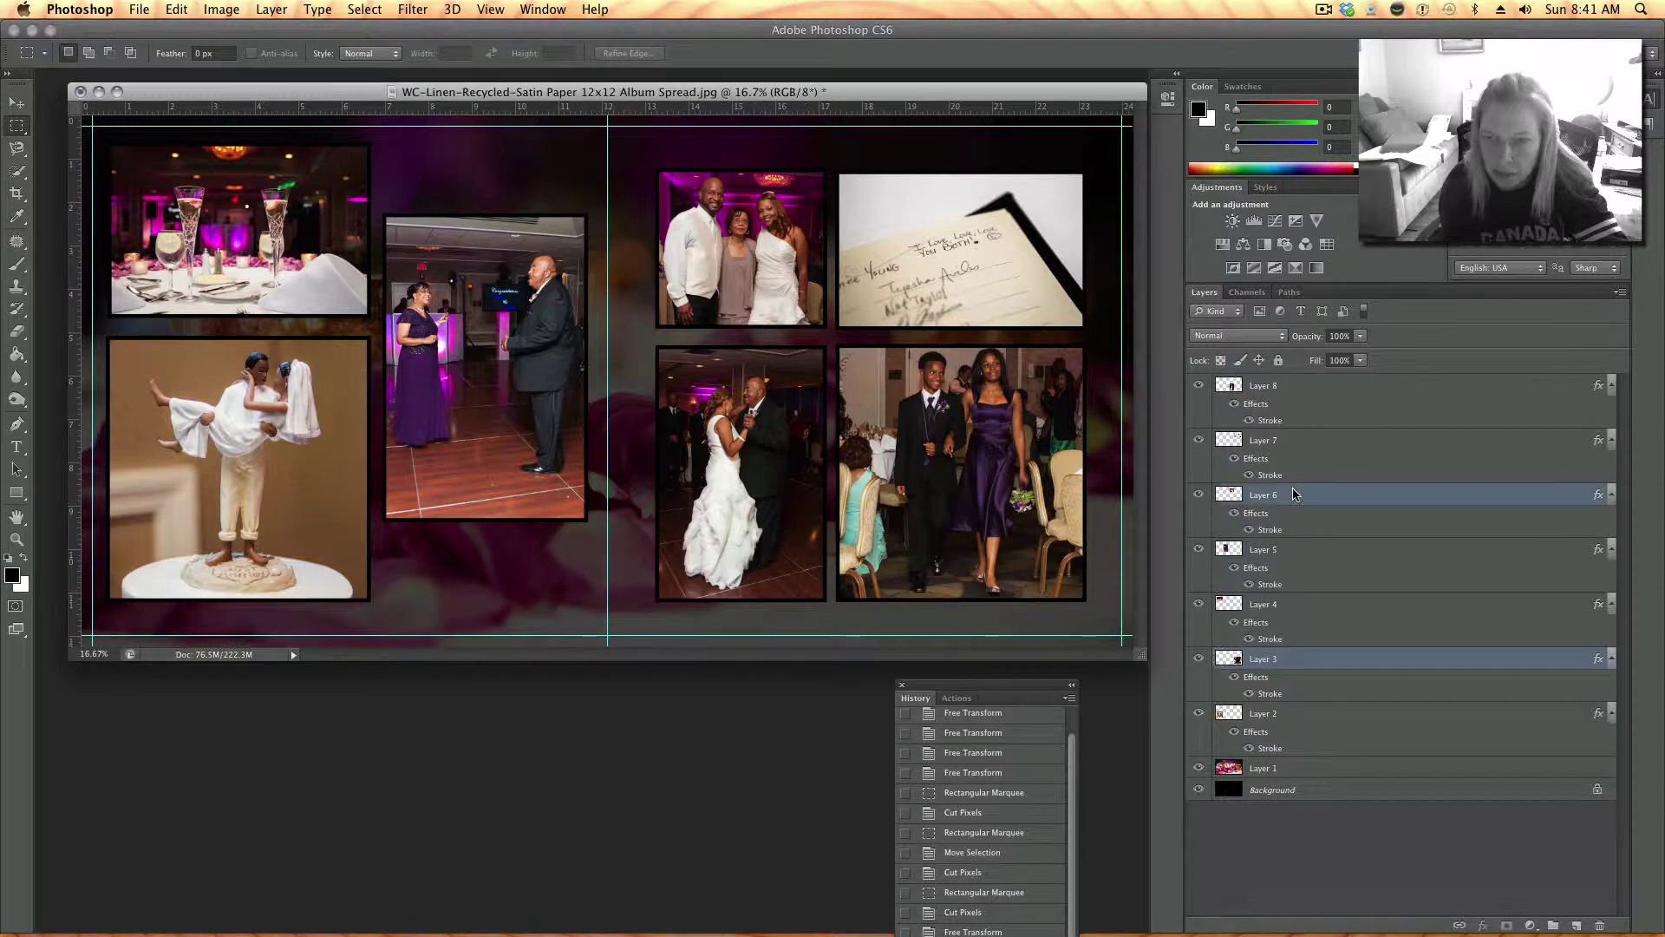
{"action": "left_click", "coordinate": [1303, 440], "text": "super"}
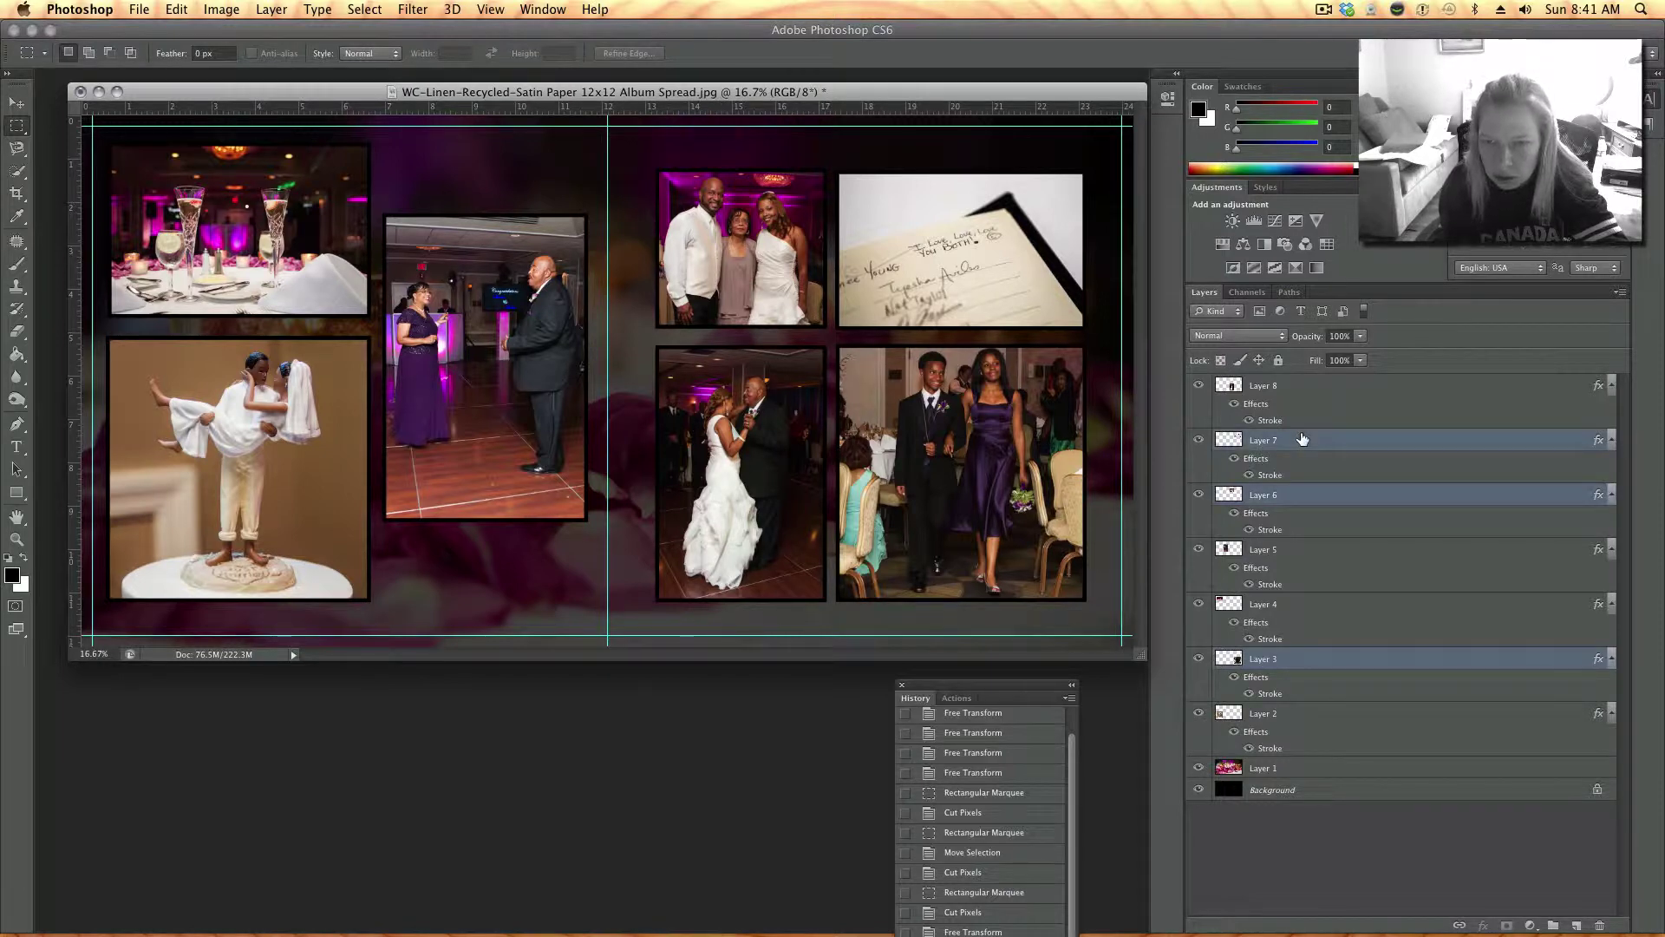
{"action": "left_click", "coordinate": [1308, 390], "text": "super"}
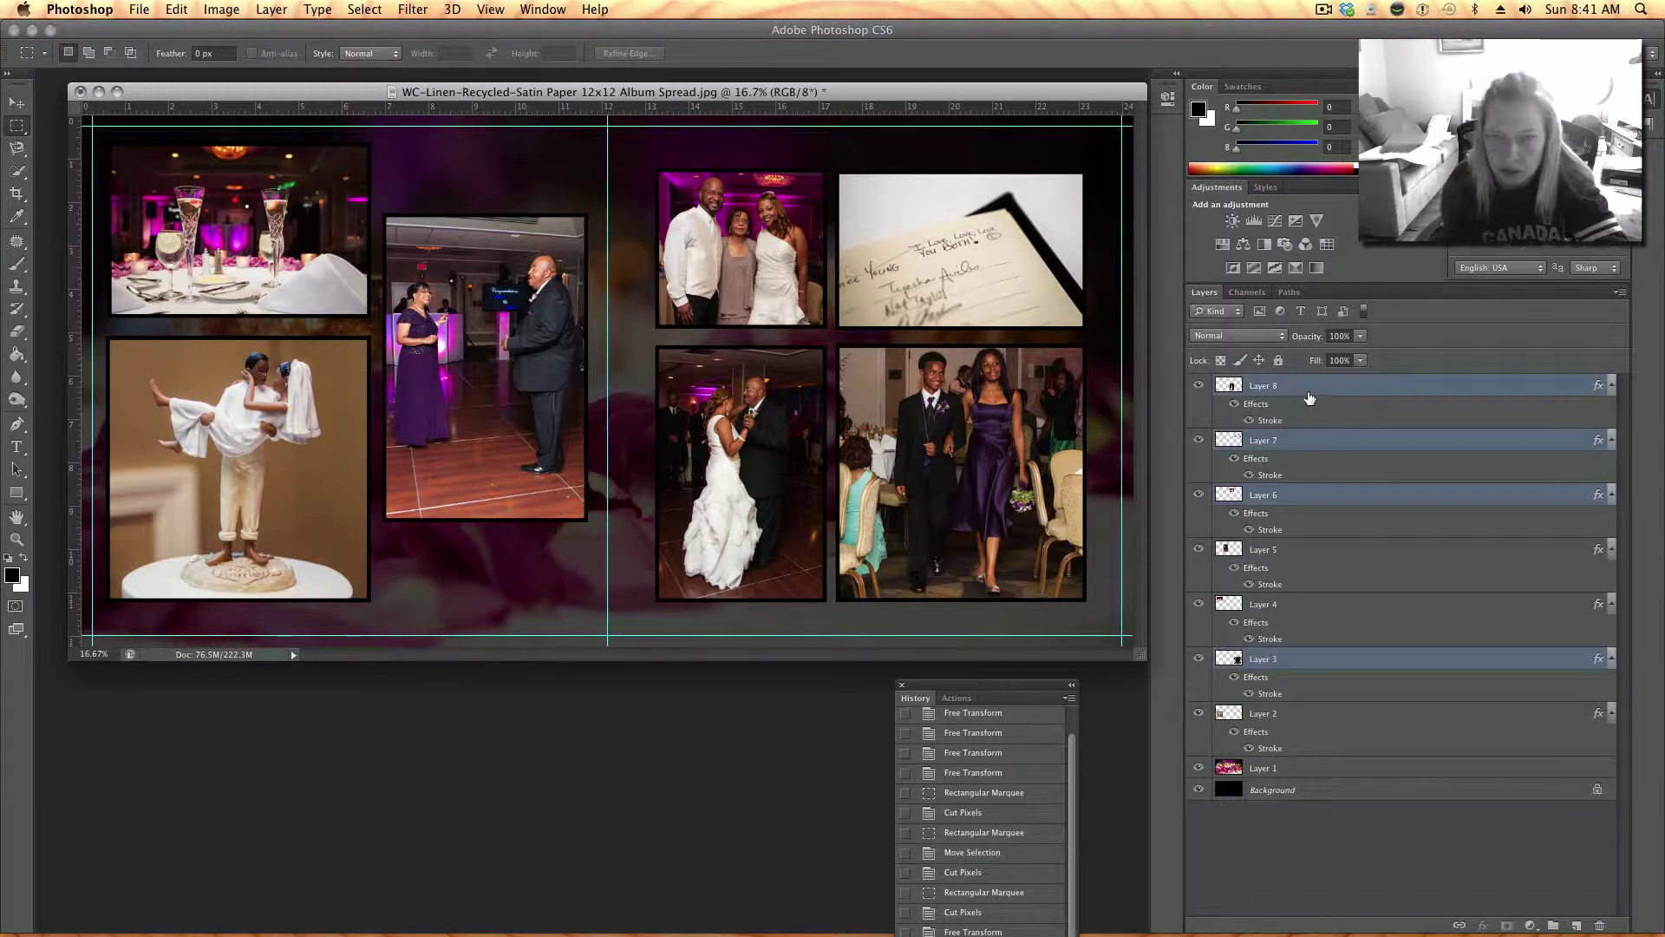
{"action": "right_click", "coordinate": [1310, 396]}
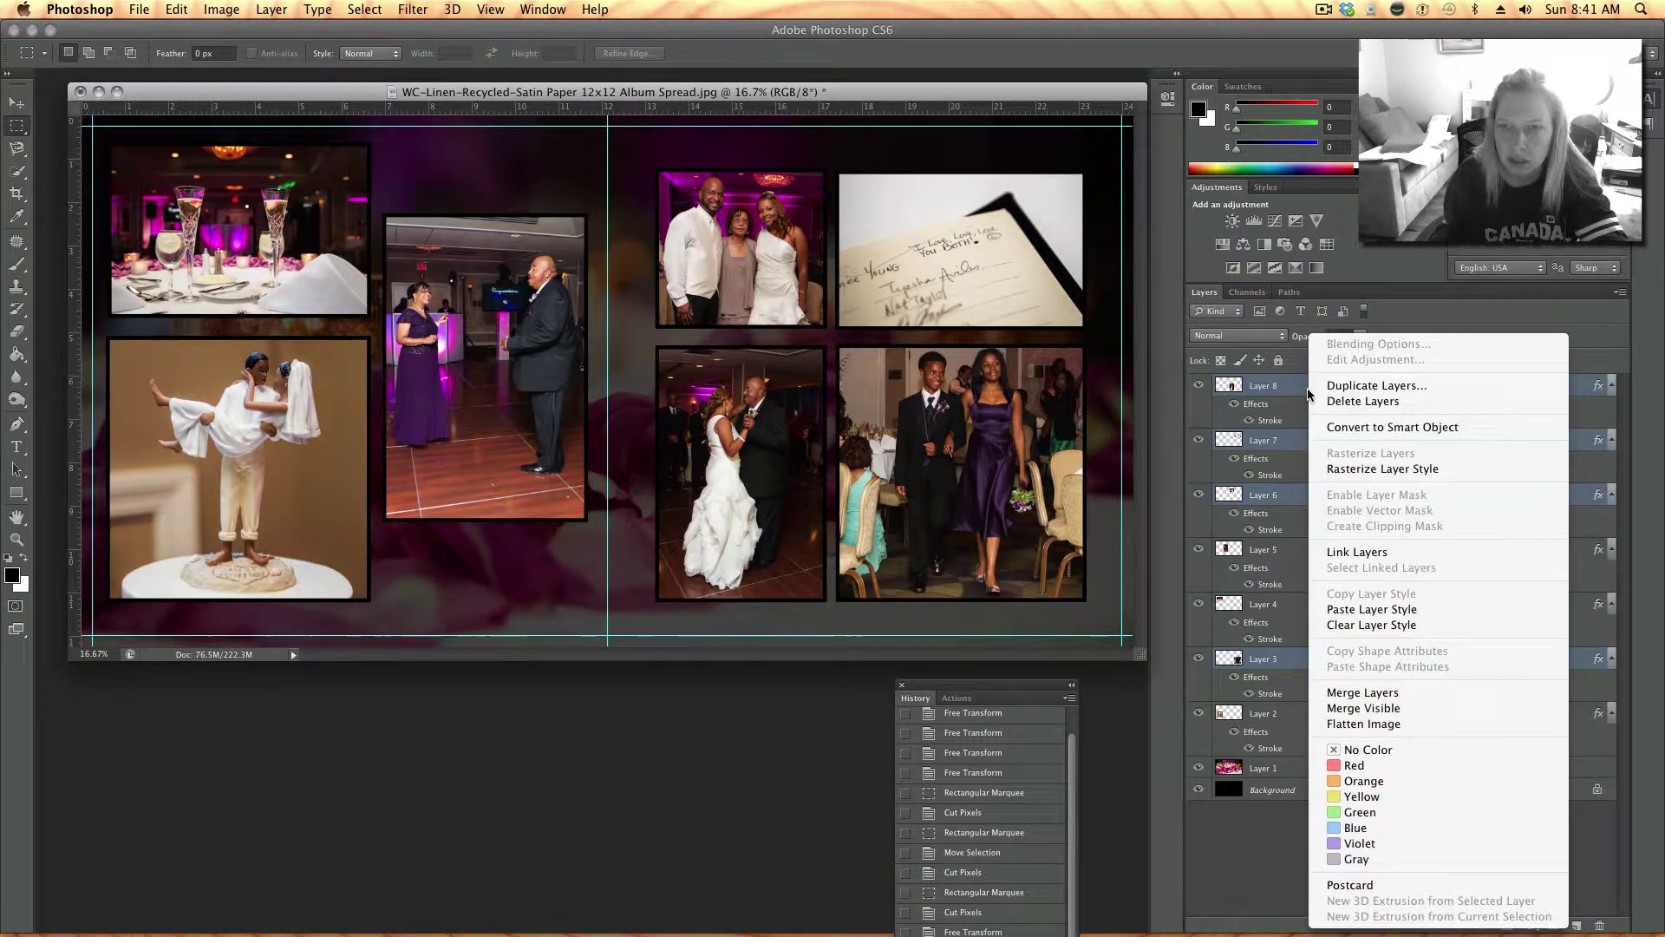
{"action": "left_click", "coordinate": [1379, 693]}
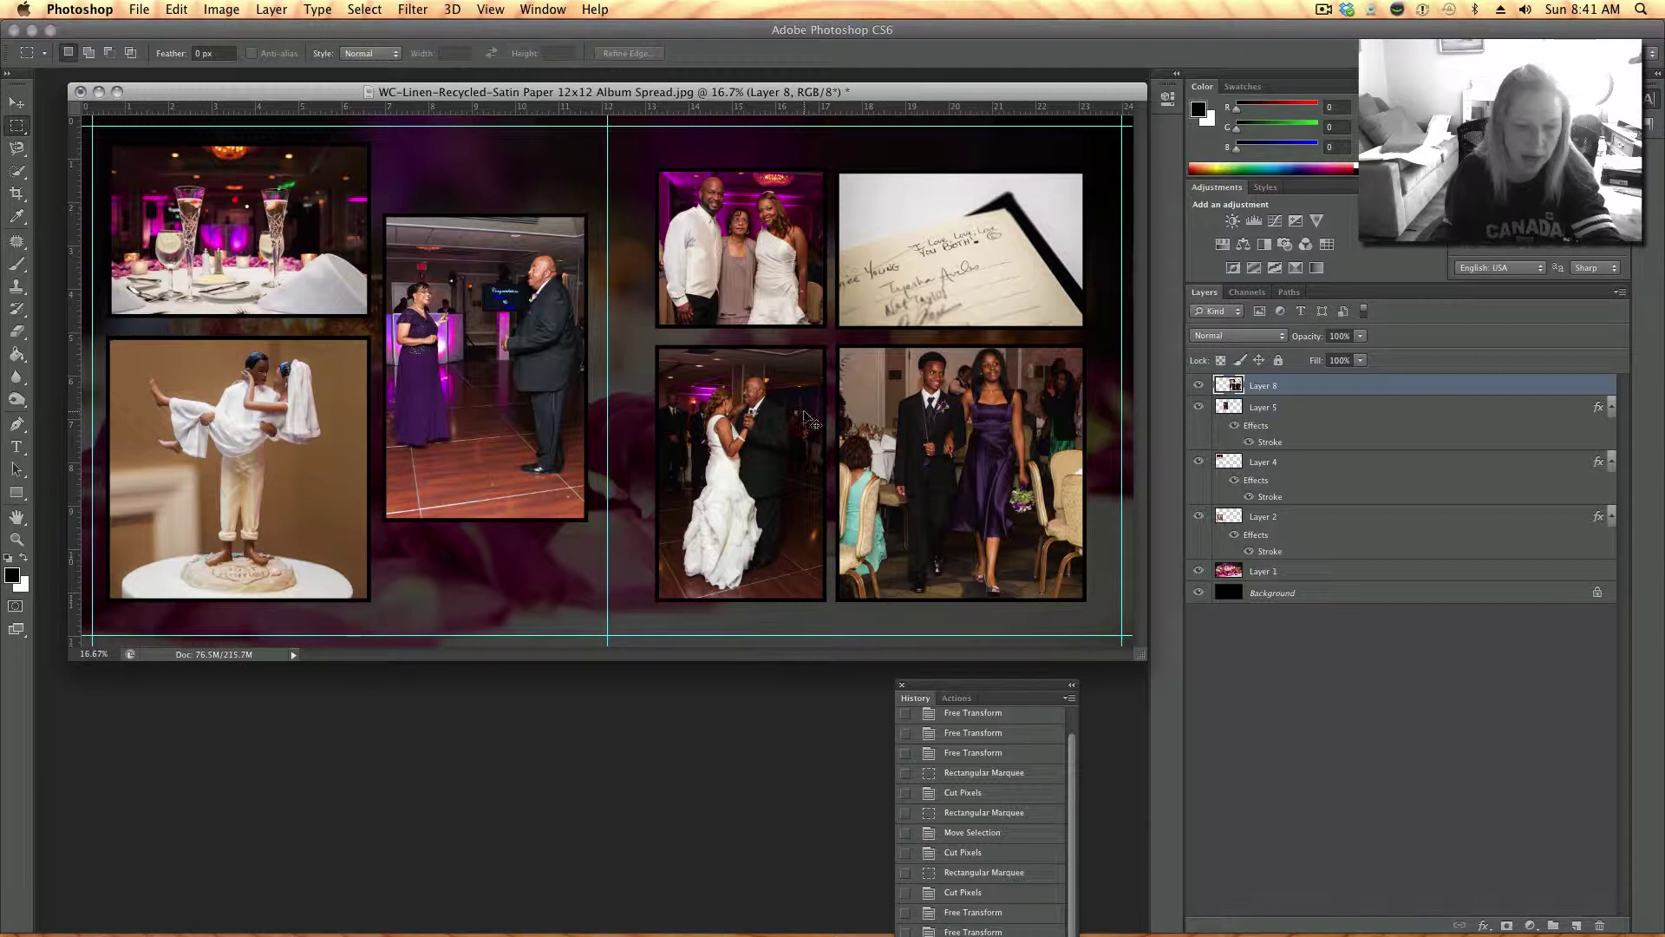
- Scale the merged right-page grid to about 112% to fill the page
{"action": "key", "text": "super+t"}
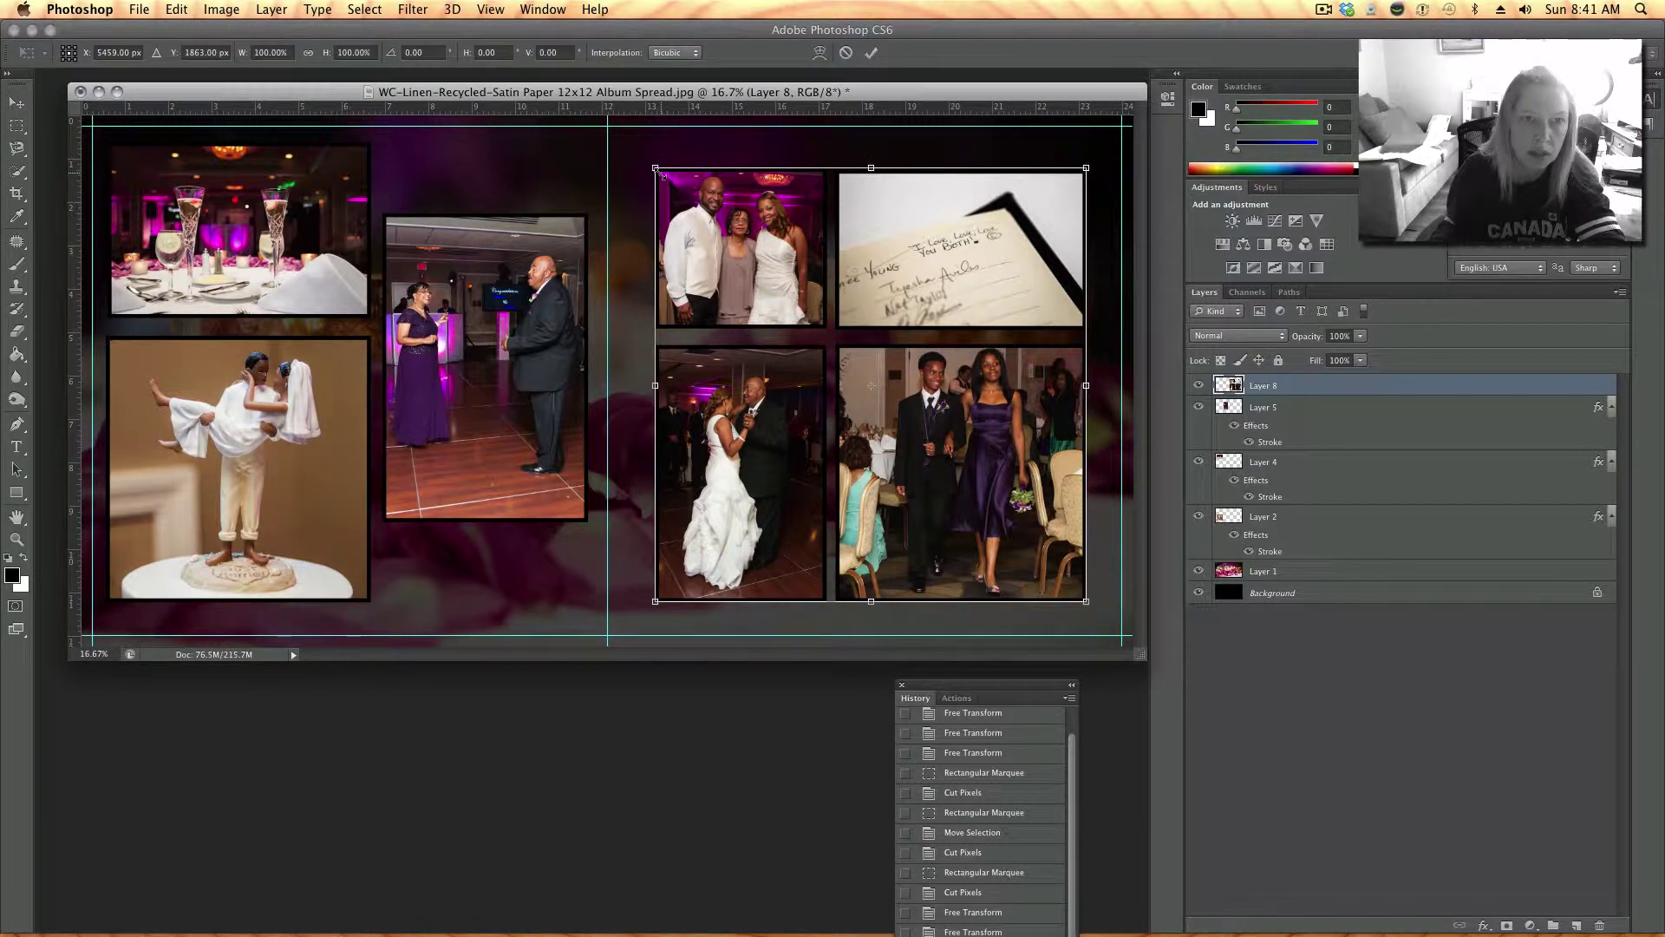
{"action": "left_click_drag", "start_coordinate": [659, 172], "coordinate": [628, 139]}
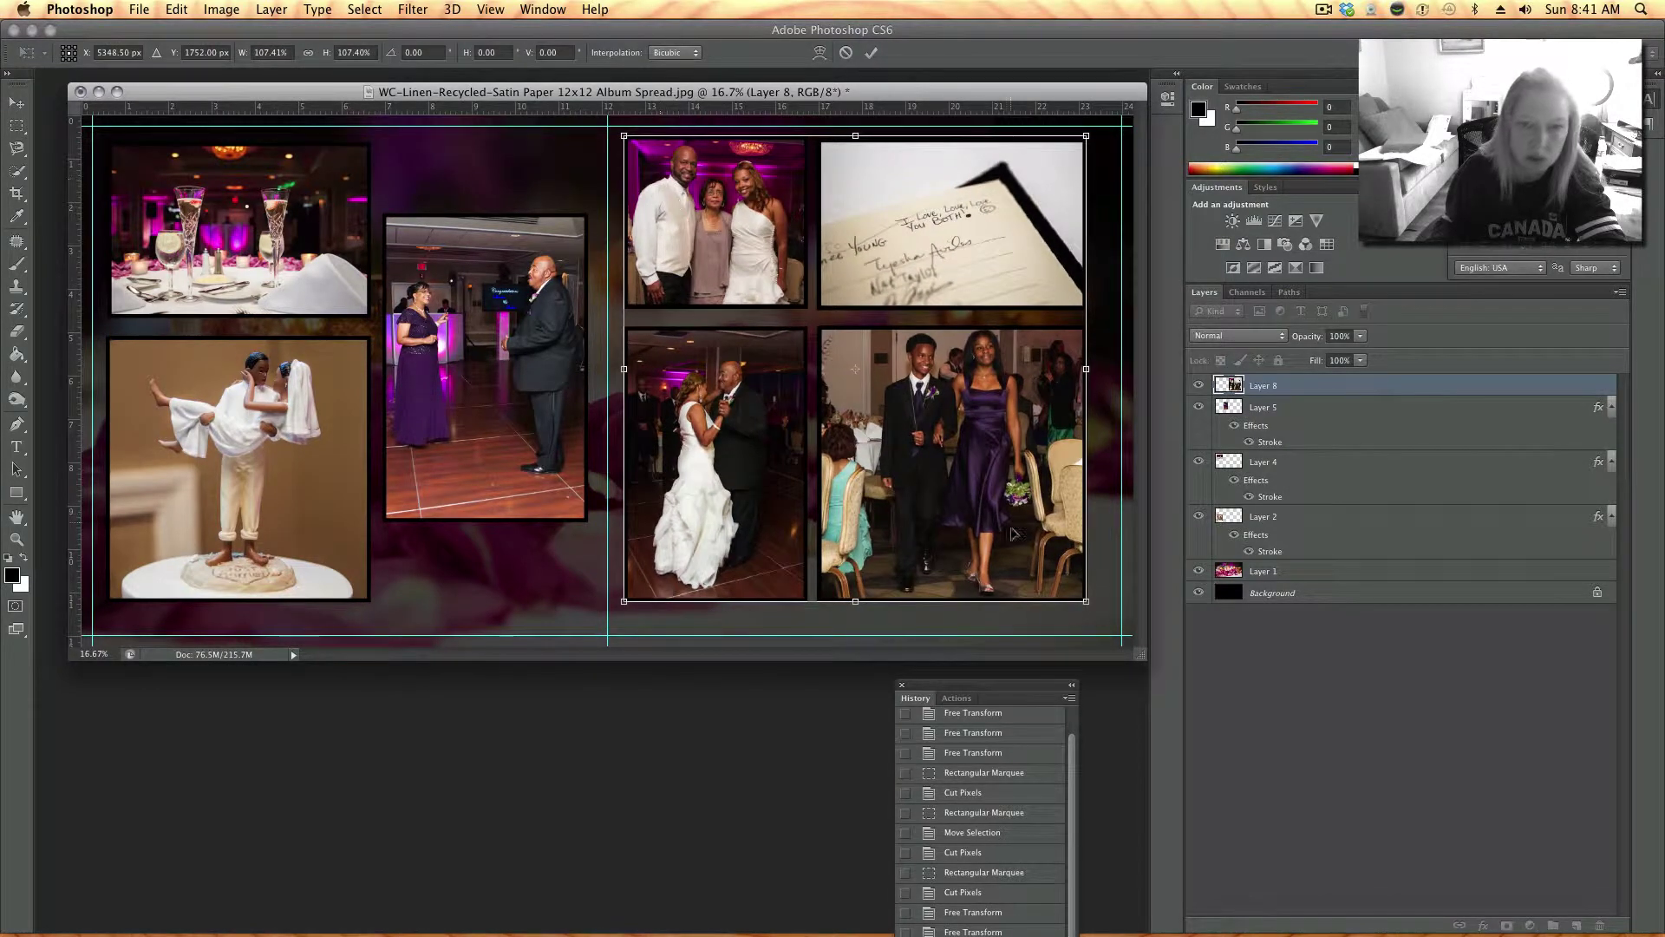
{"action": "left_click_drag", "start_coordinate": [1086, 601], "coordinate": [1107, 623]}
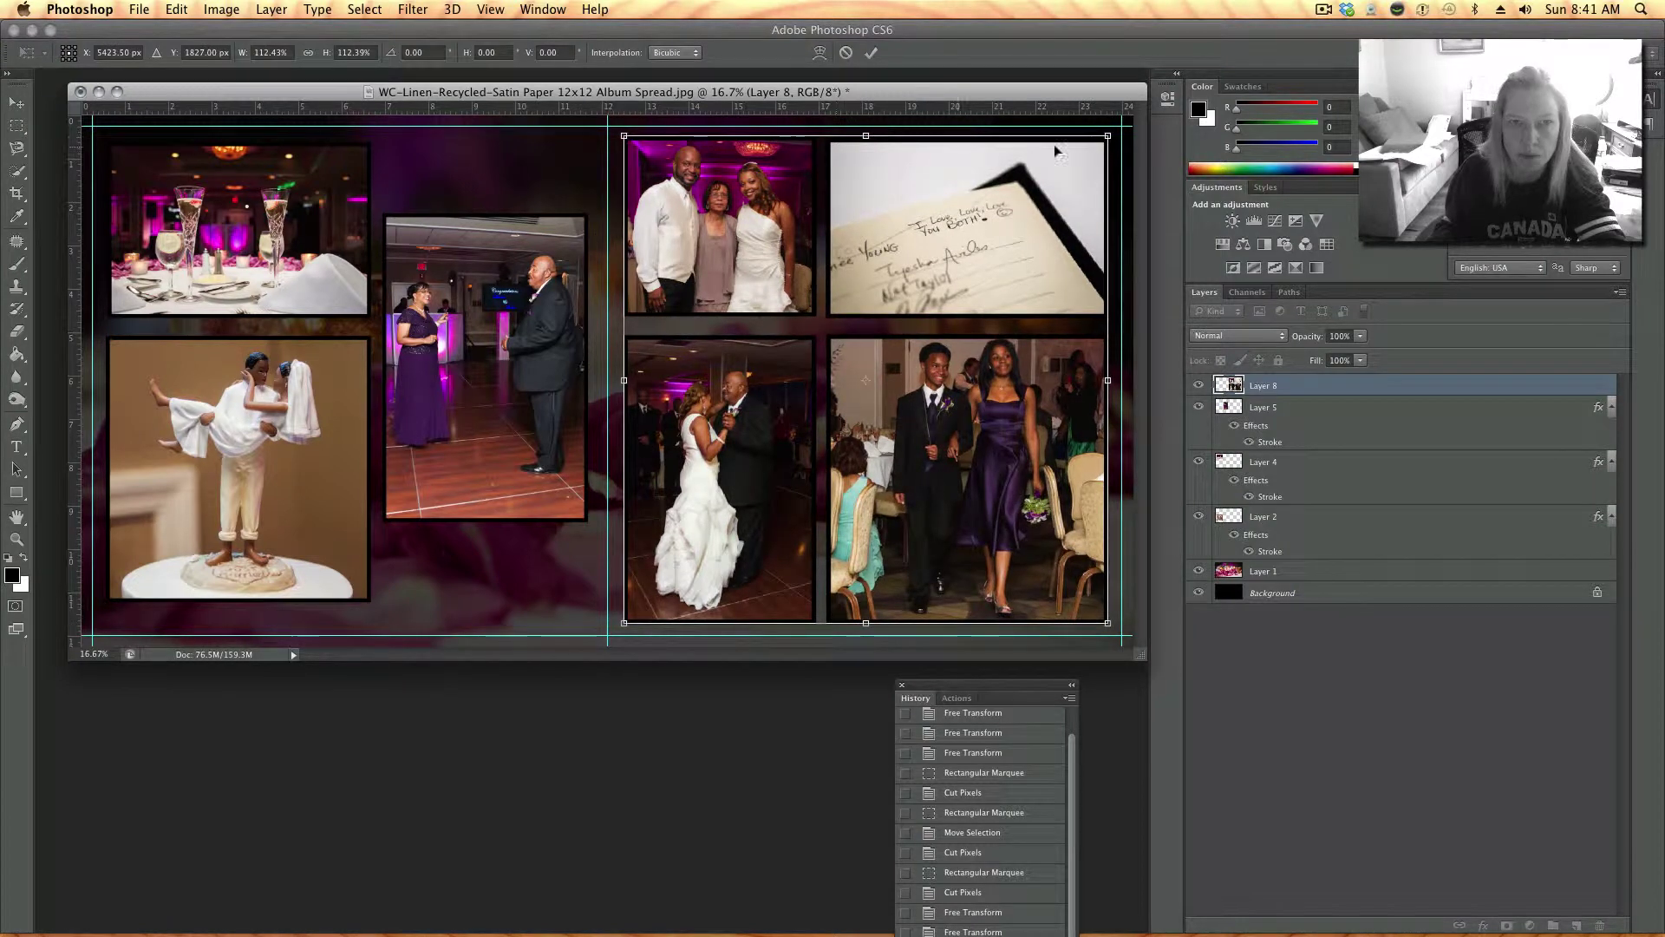
{"action": "key", "text": "m"}
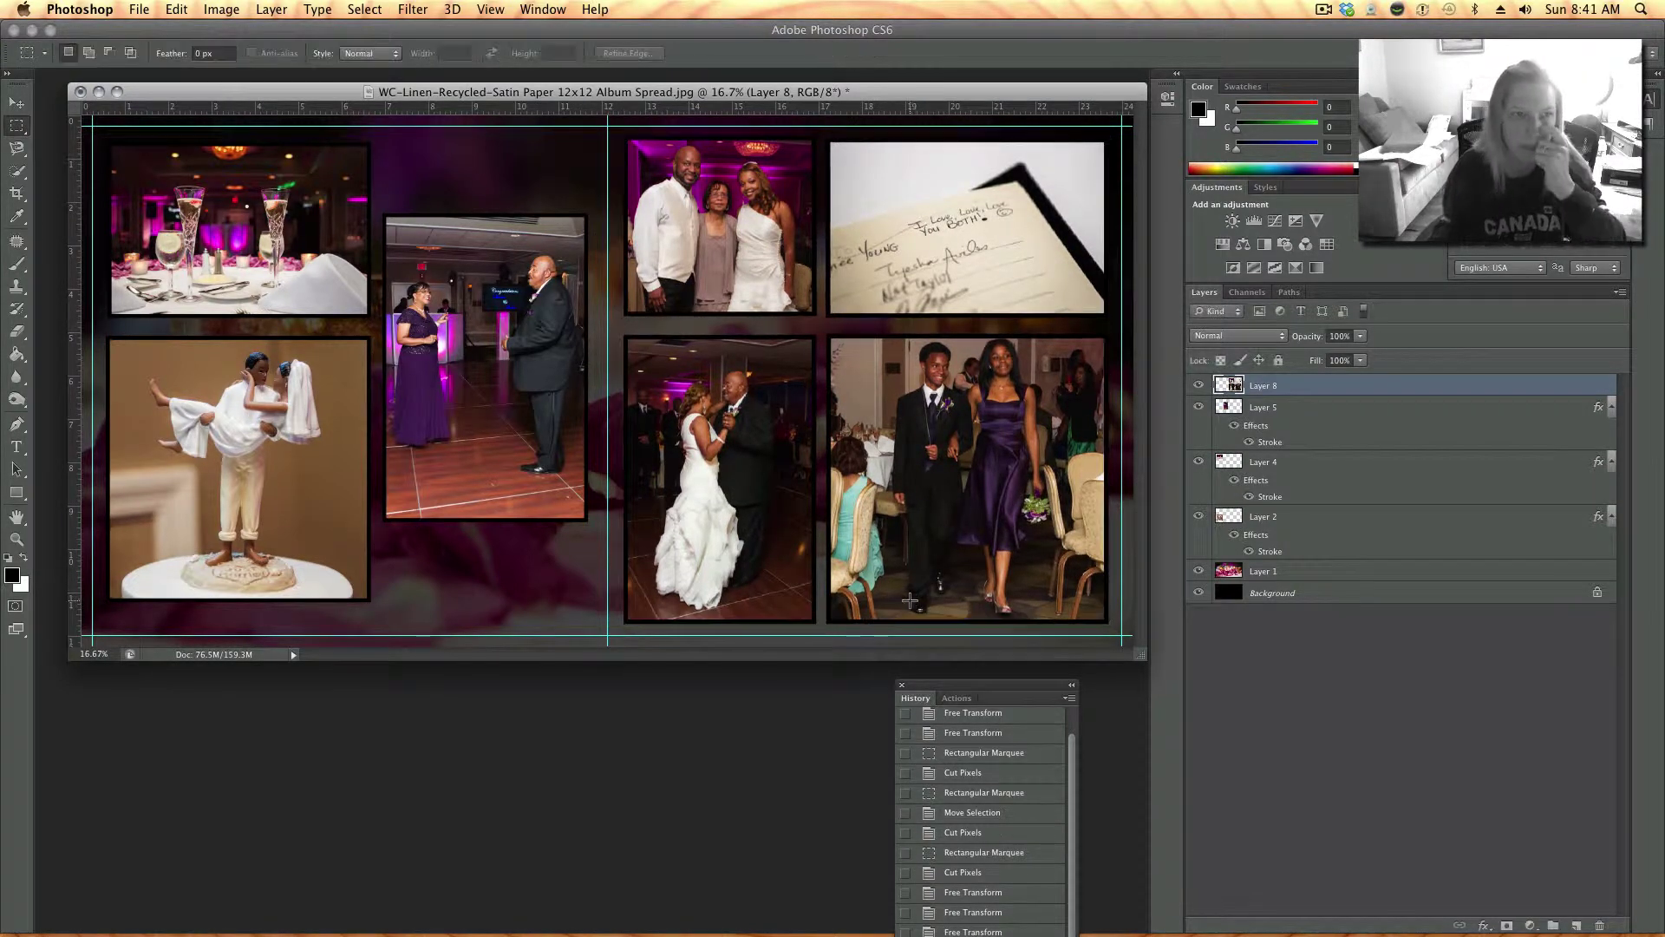
- Merge Layers 5, 4 and 2 into one left-page layer
{"action": "left_click", "coordinate": [1300, 408]}
{"action": "left_click", "coordinate": [1306, 479], "text": "shift"}
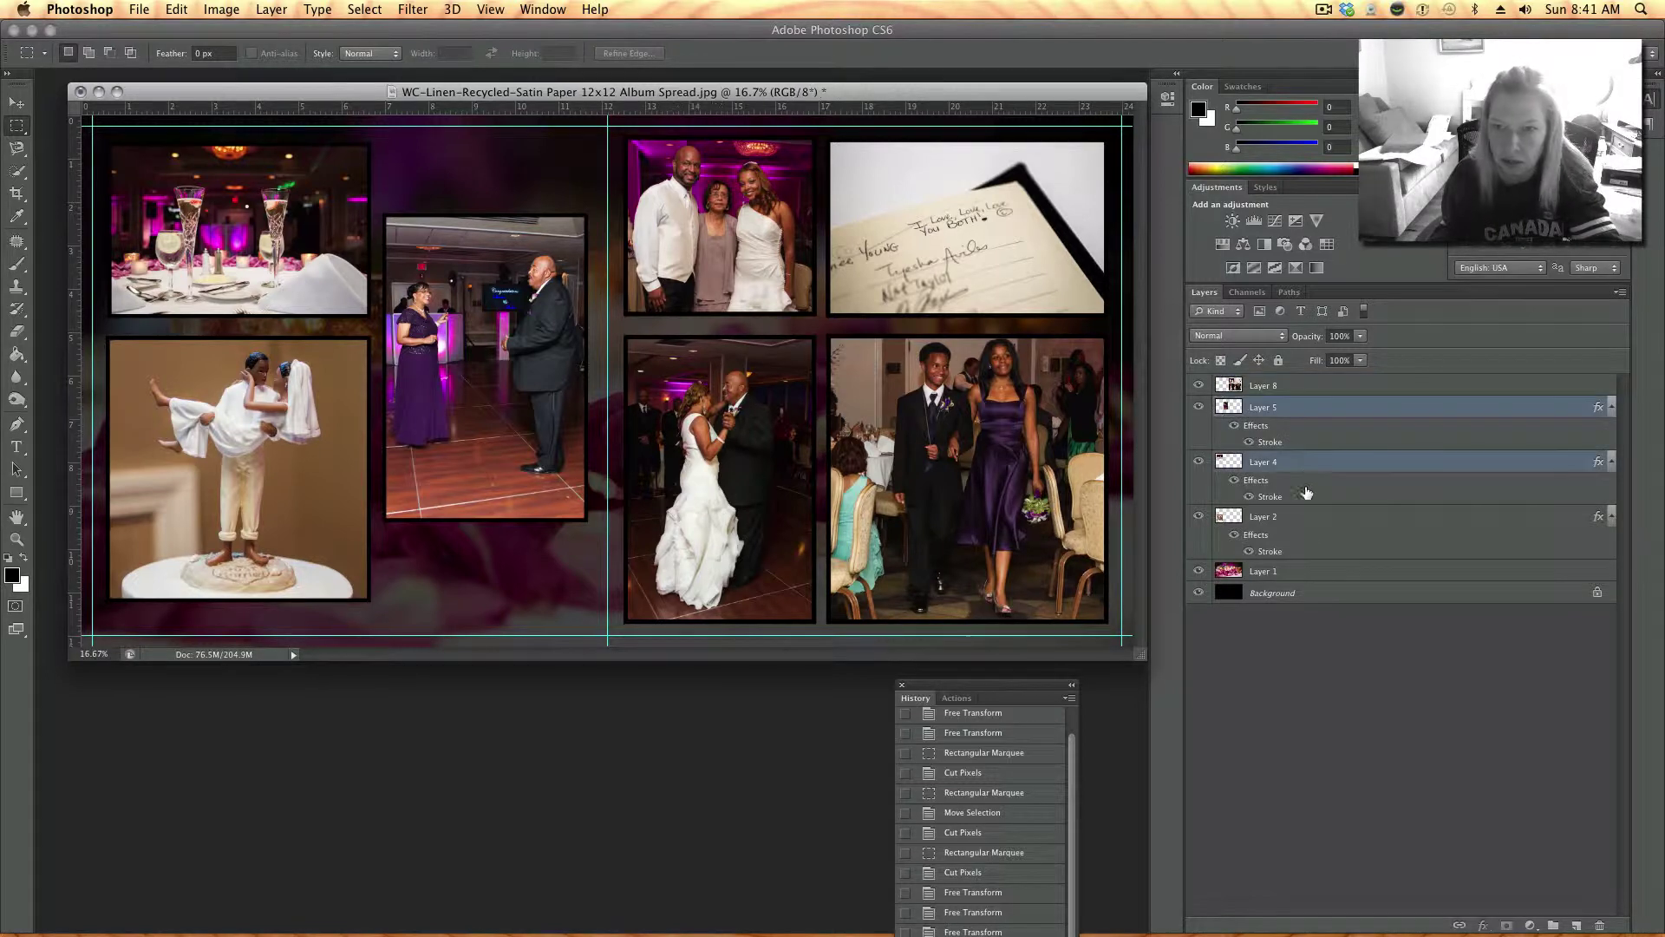
{"action": "left_click", "coordinate": [1310, 525], "text": "shift"}
{"action": "right_click", "coordinate": [1310, 528]}
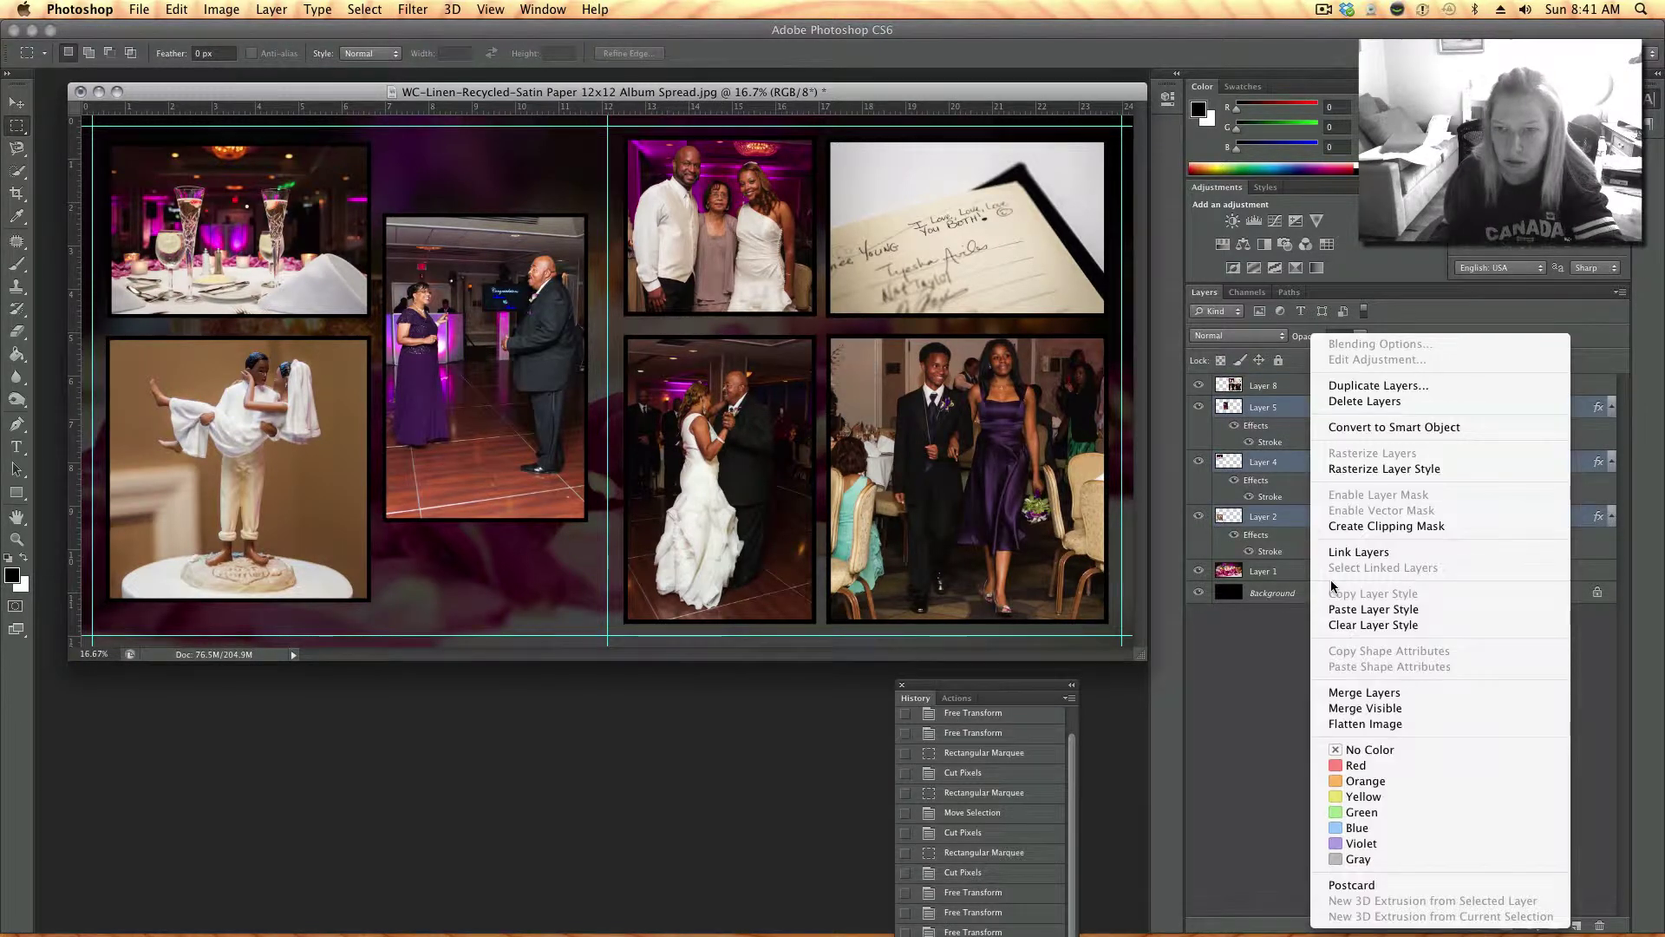
{"action": "left_click", "coordinate": [1364, 692]}
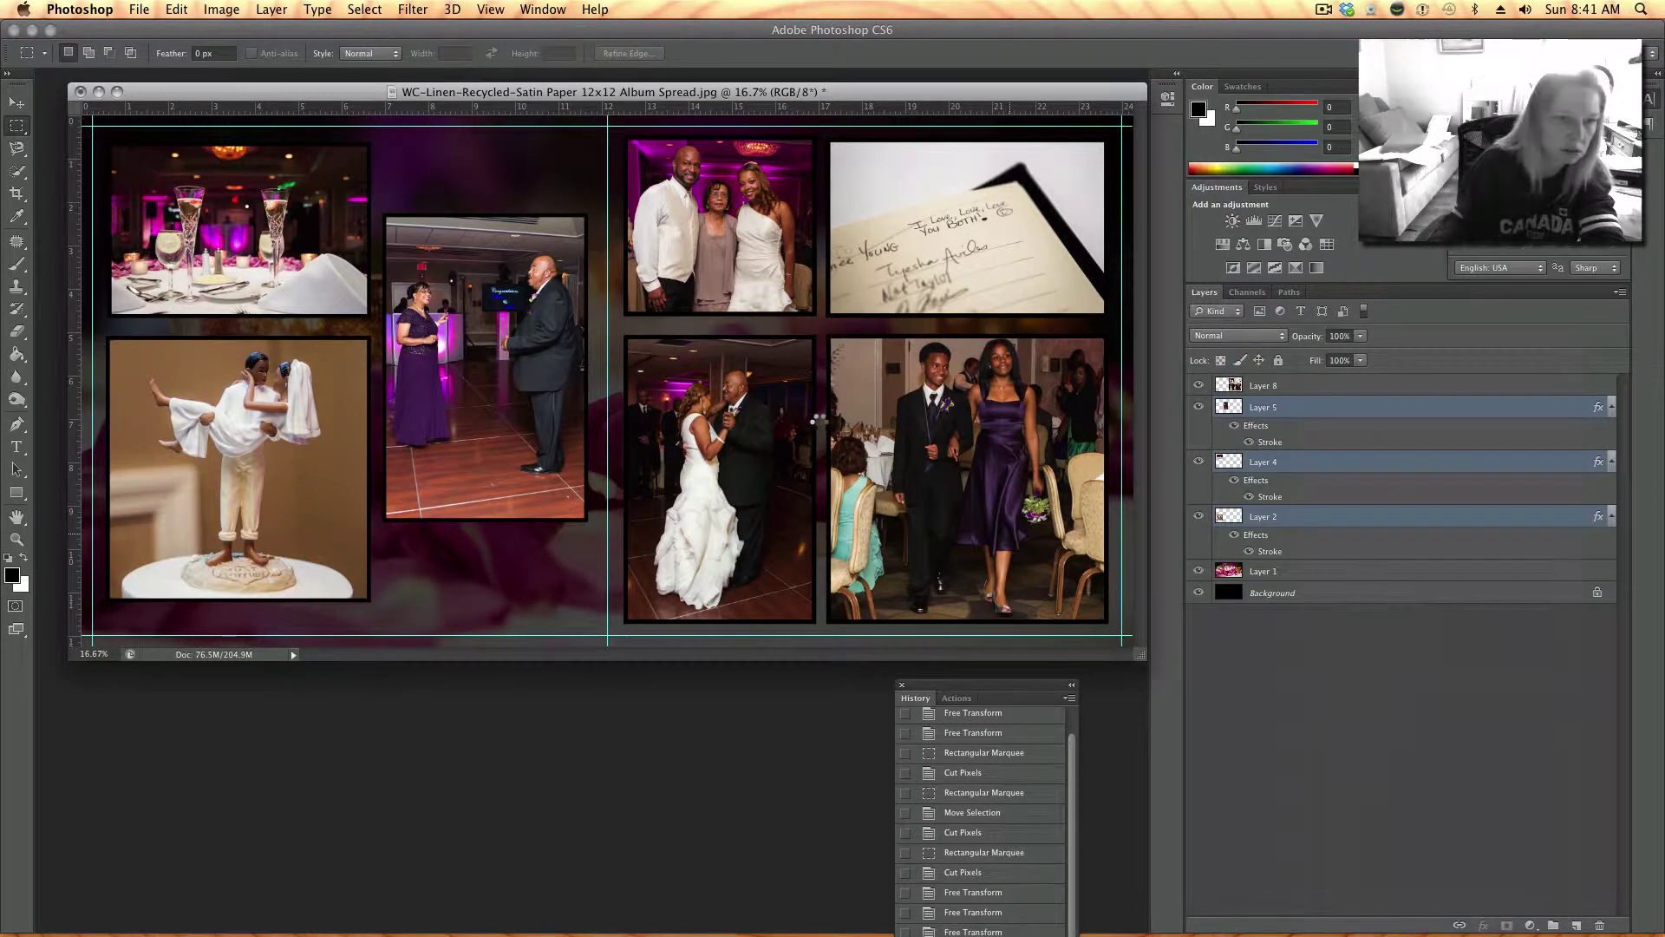
- Scale the left photo group to about 104.59% and shift it left and up
{"action": "key", "text": "super+t"}
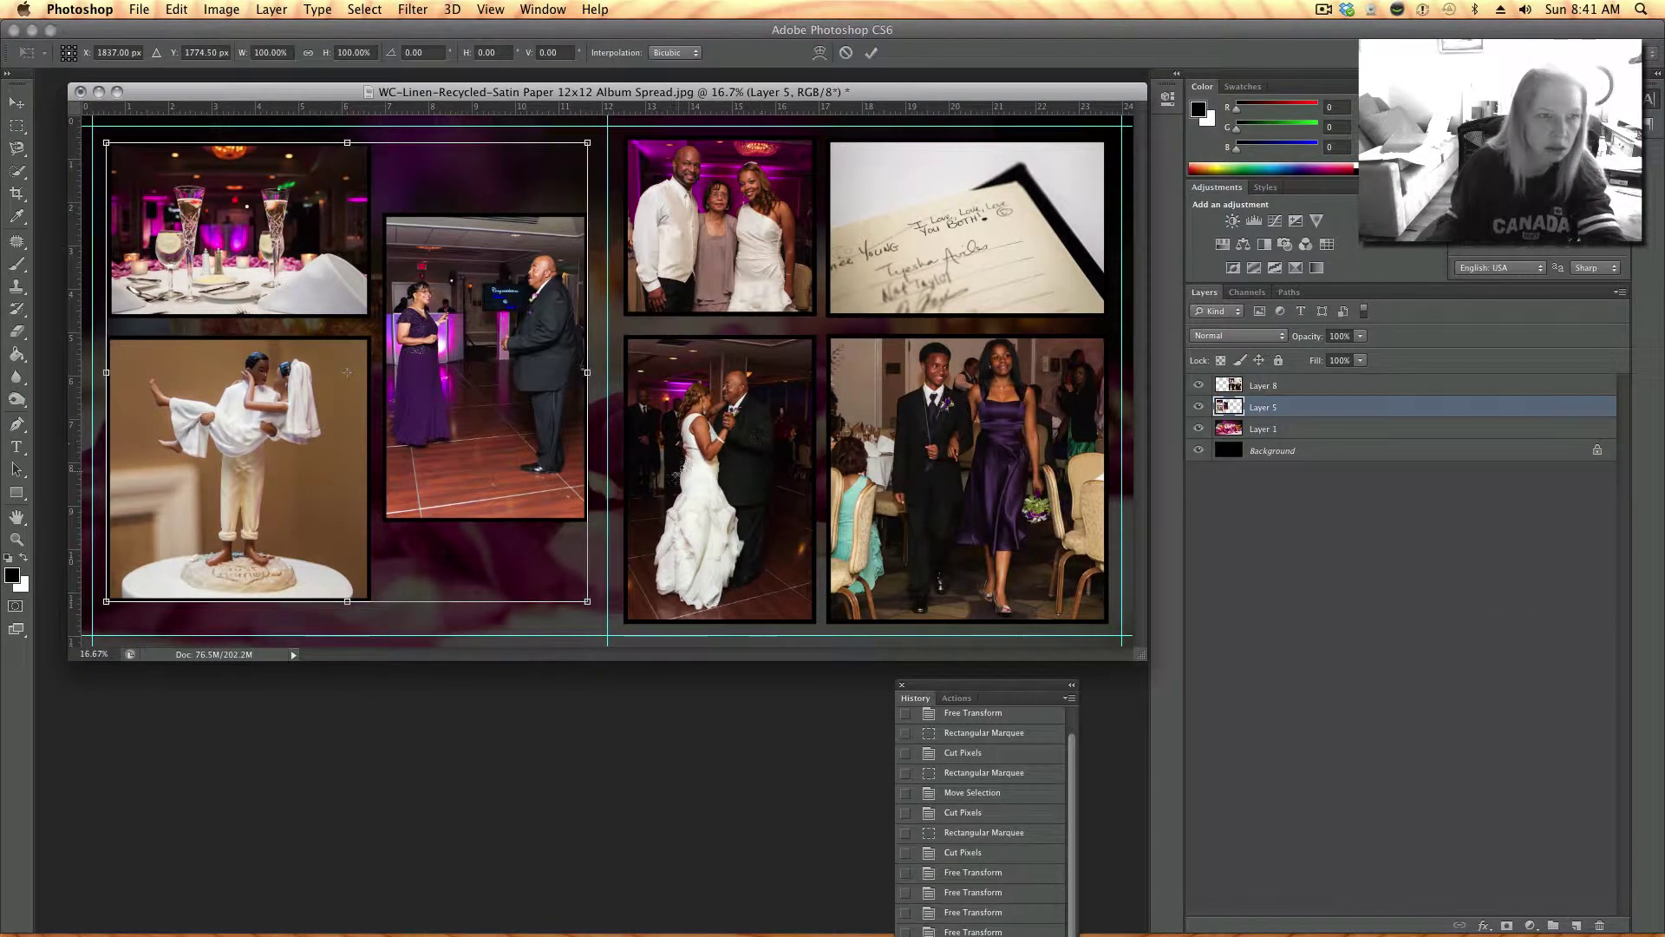
{"action": "left_click_drag", "start_coordinate": [587, 601], "coordinate": [598, 620]}
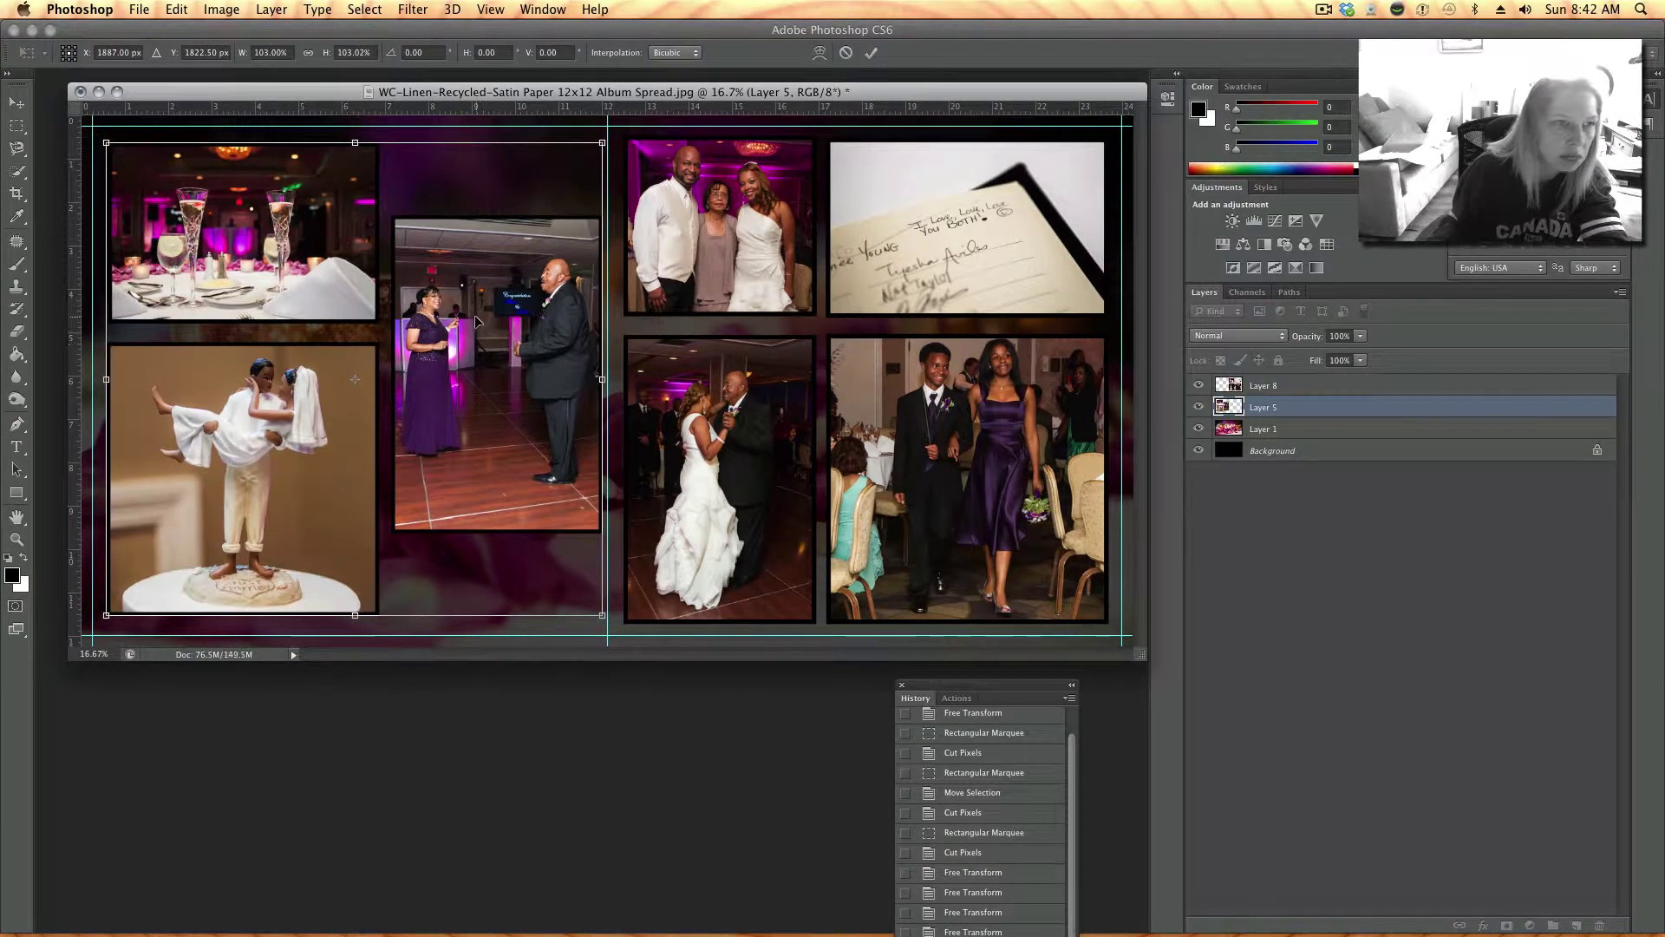
{"action": "left_click_drag", "start_coordinate": [475, 320], "coordinate": [472, 321]}
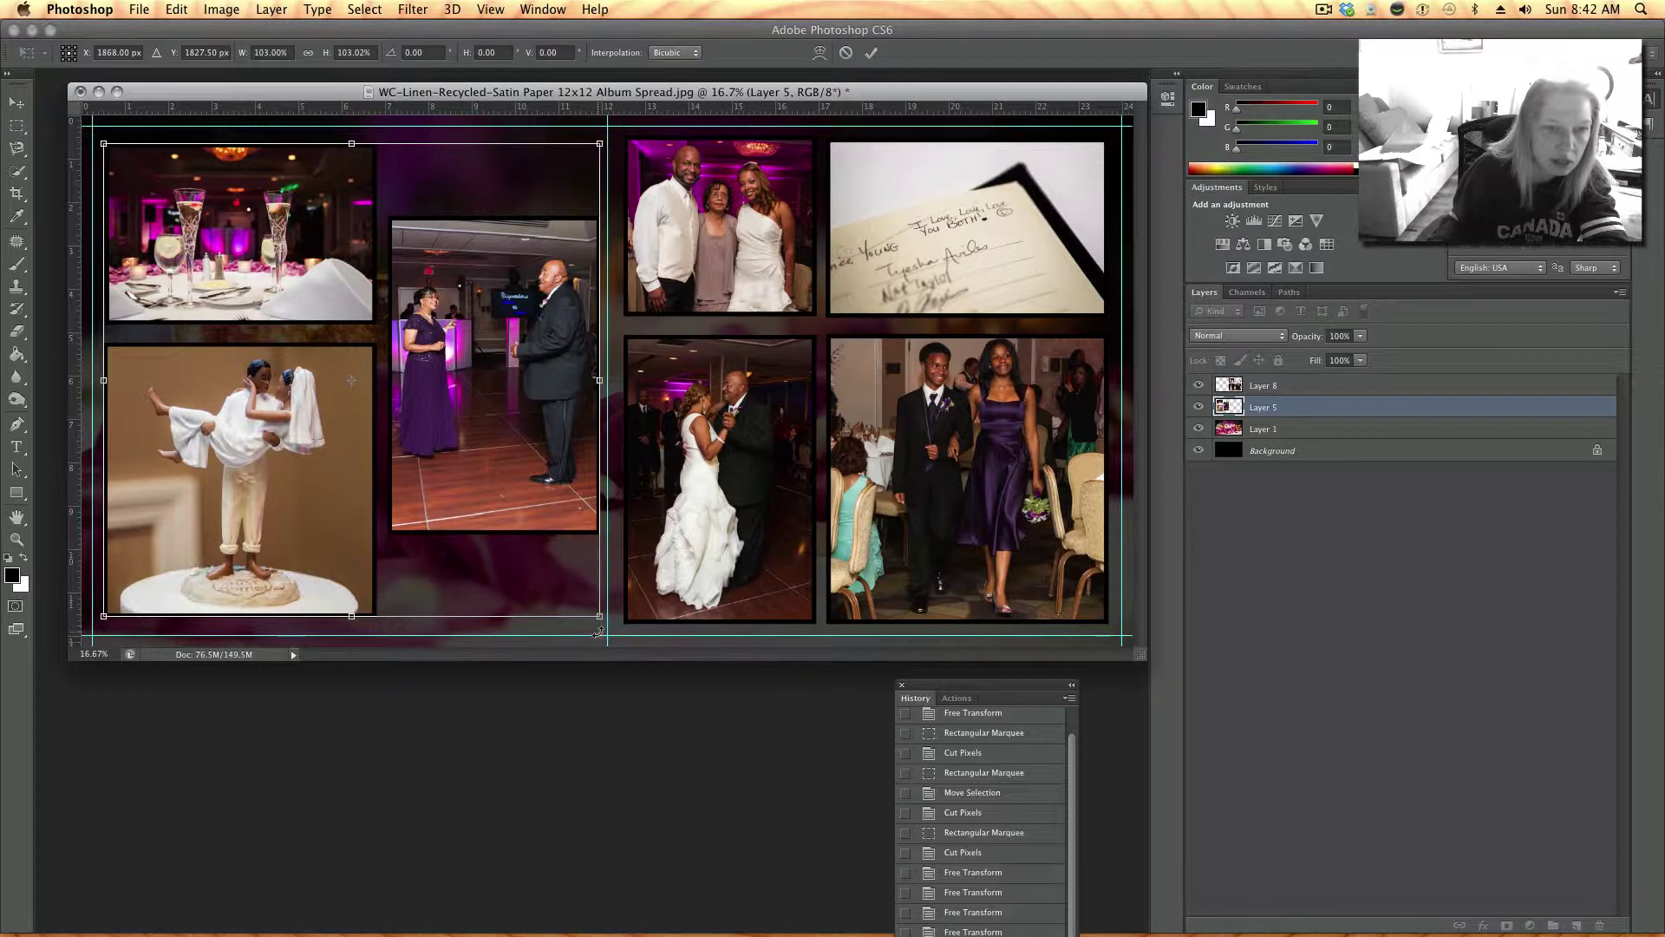
{"action": "left_click_drag", "start_coordinate": [597, 616], "coordinate": [605, 621]}
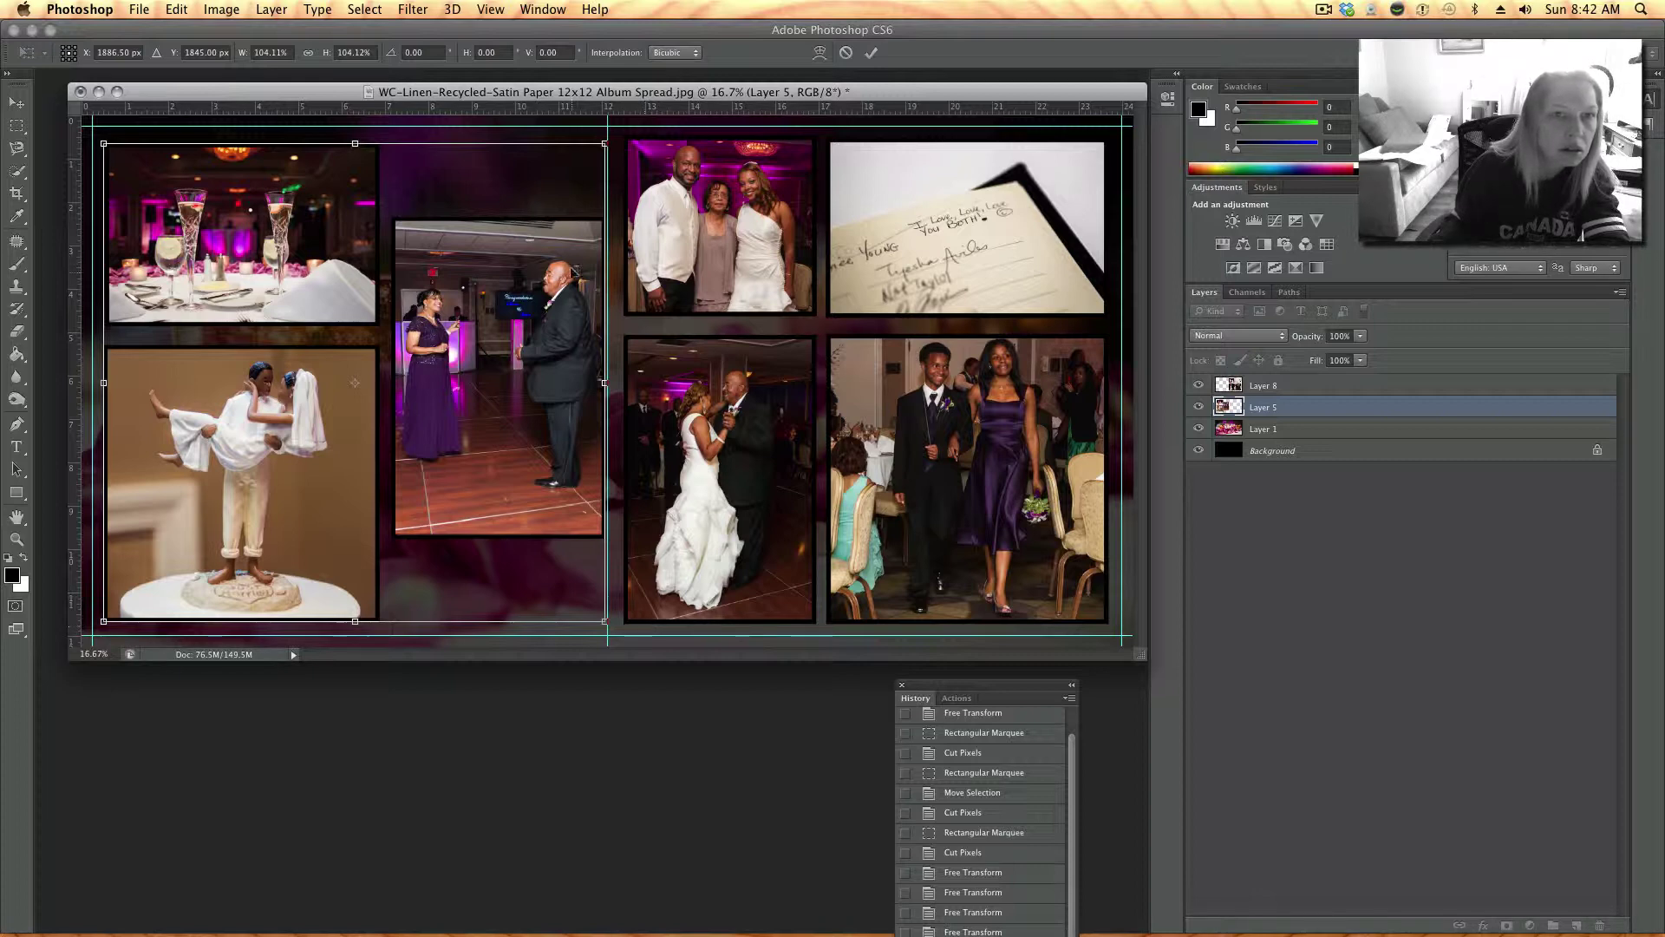
{"action": "left_click_drag", "start_coordinate": [604, 143], "coordinate": [607, 141]}
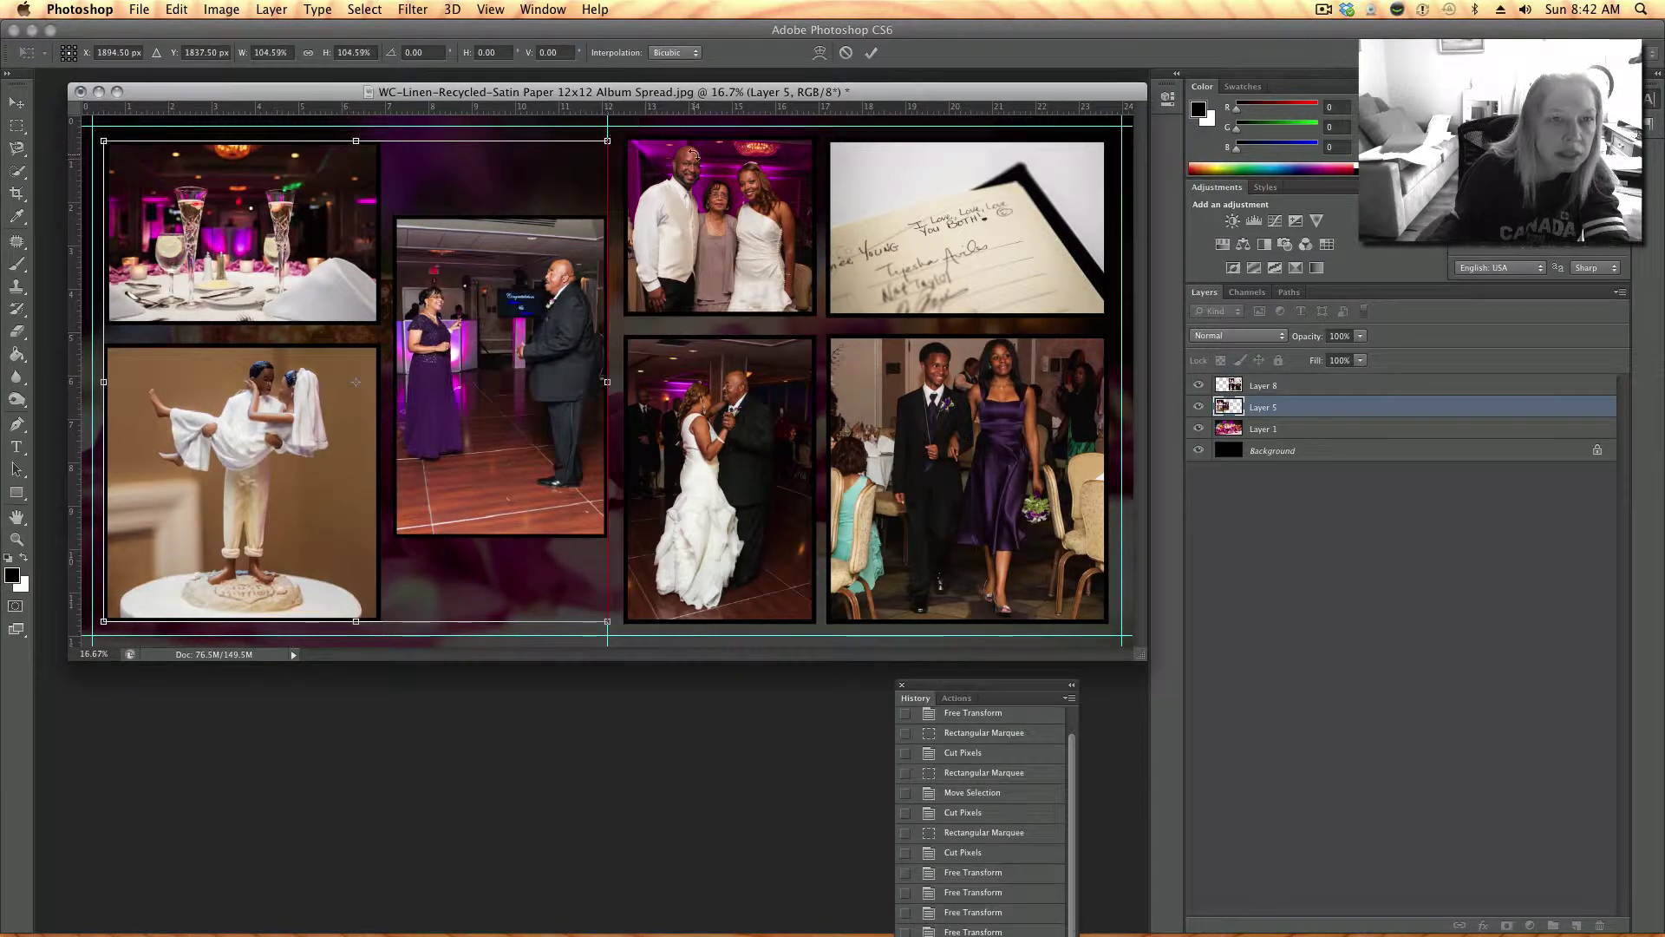
{"action": "left_click_drag", "start_coordinate": [386, 341], "coordinate": [386, 340]}
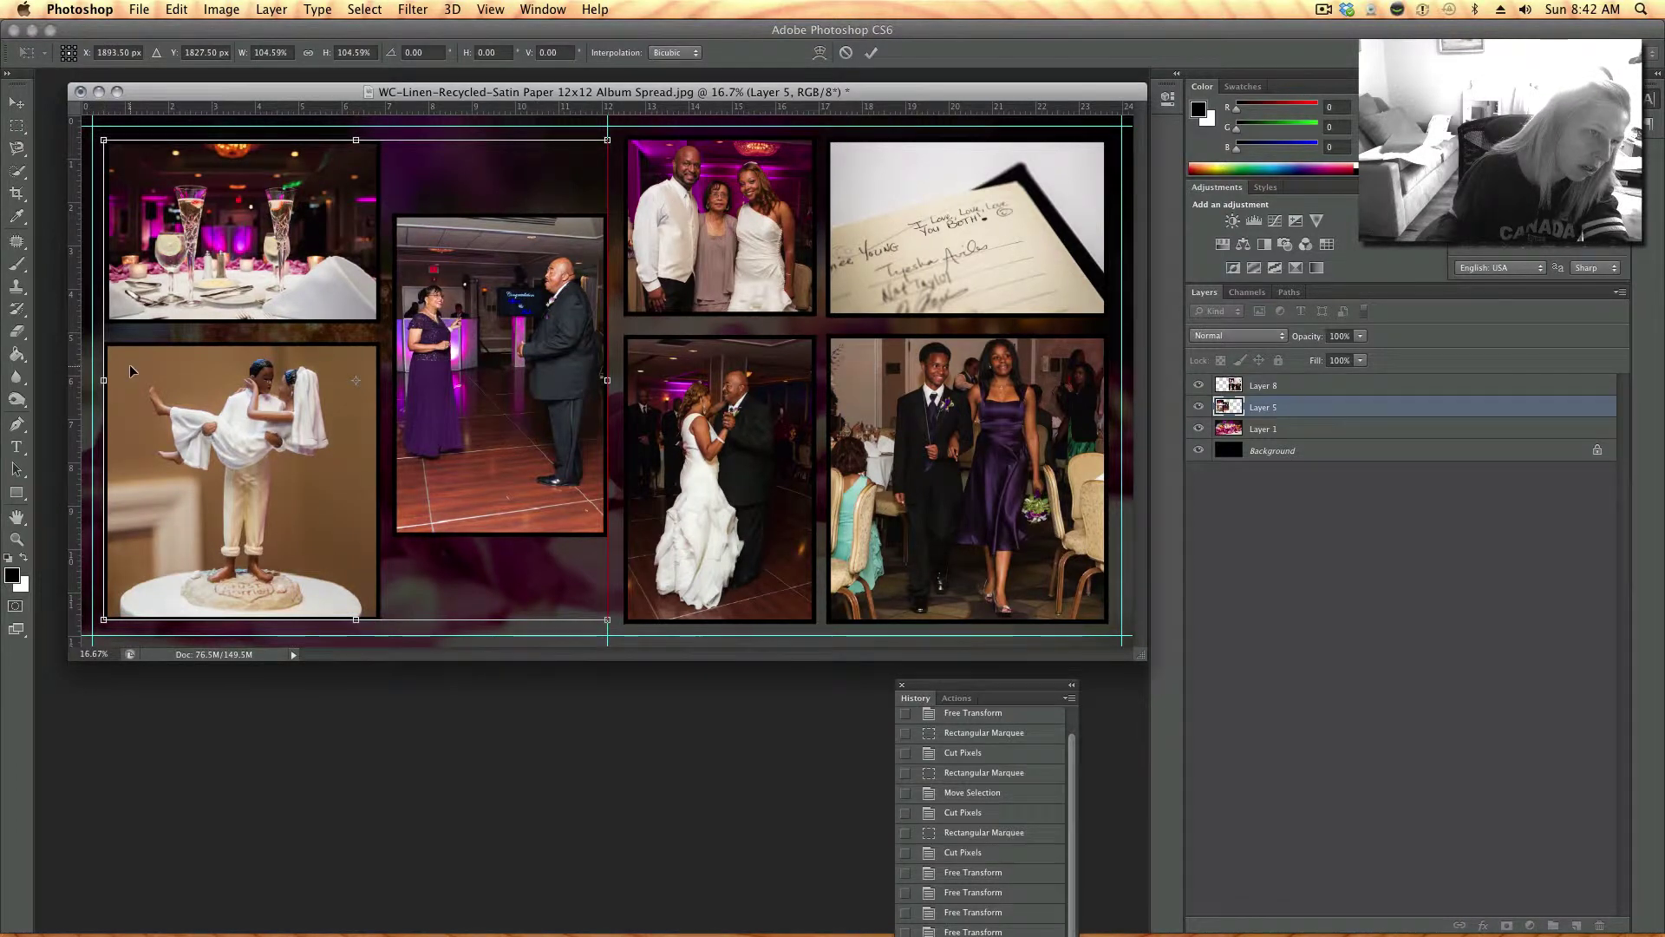
{"action": "left_click_drag", "start_coordinate": [130, 366], "coordinate": [123, 365]}
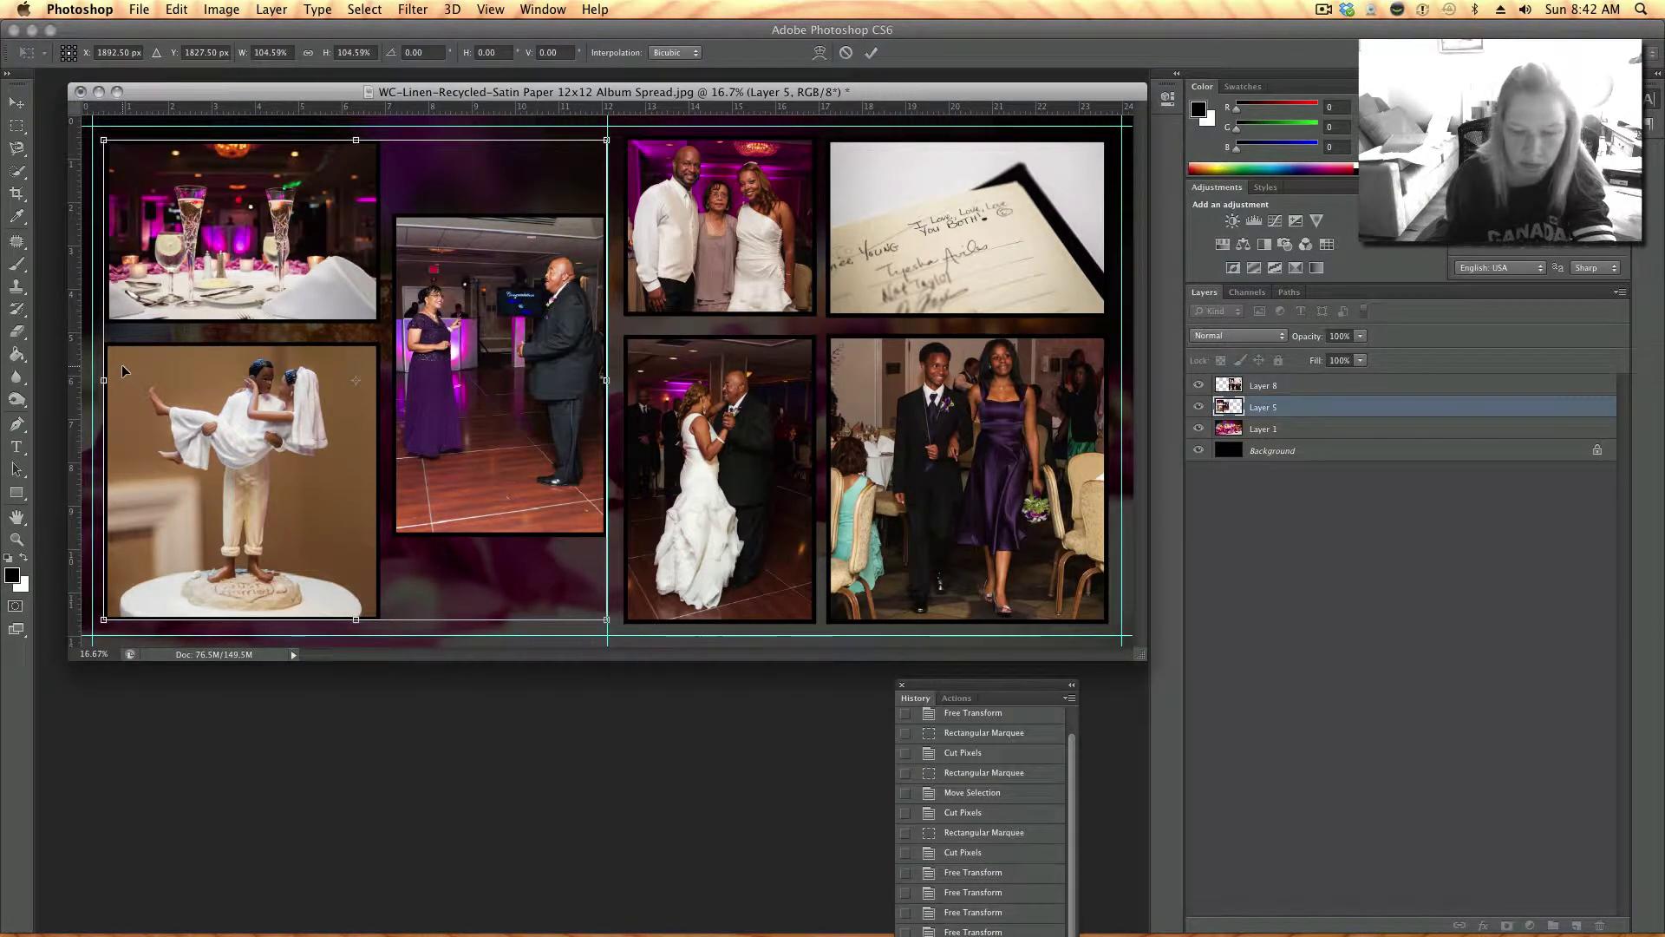
- Check the edges zoomed in, then finish the group at about 105%
{"action": "key", "text": "super+equal"}
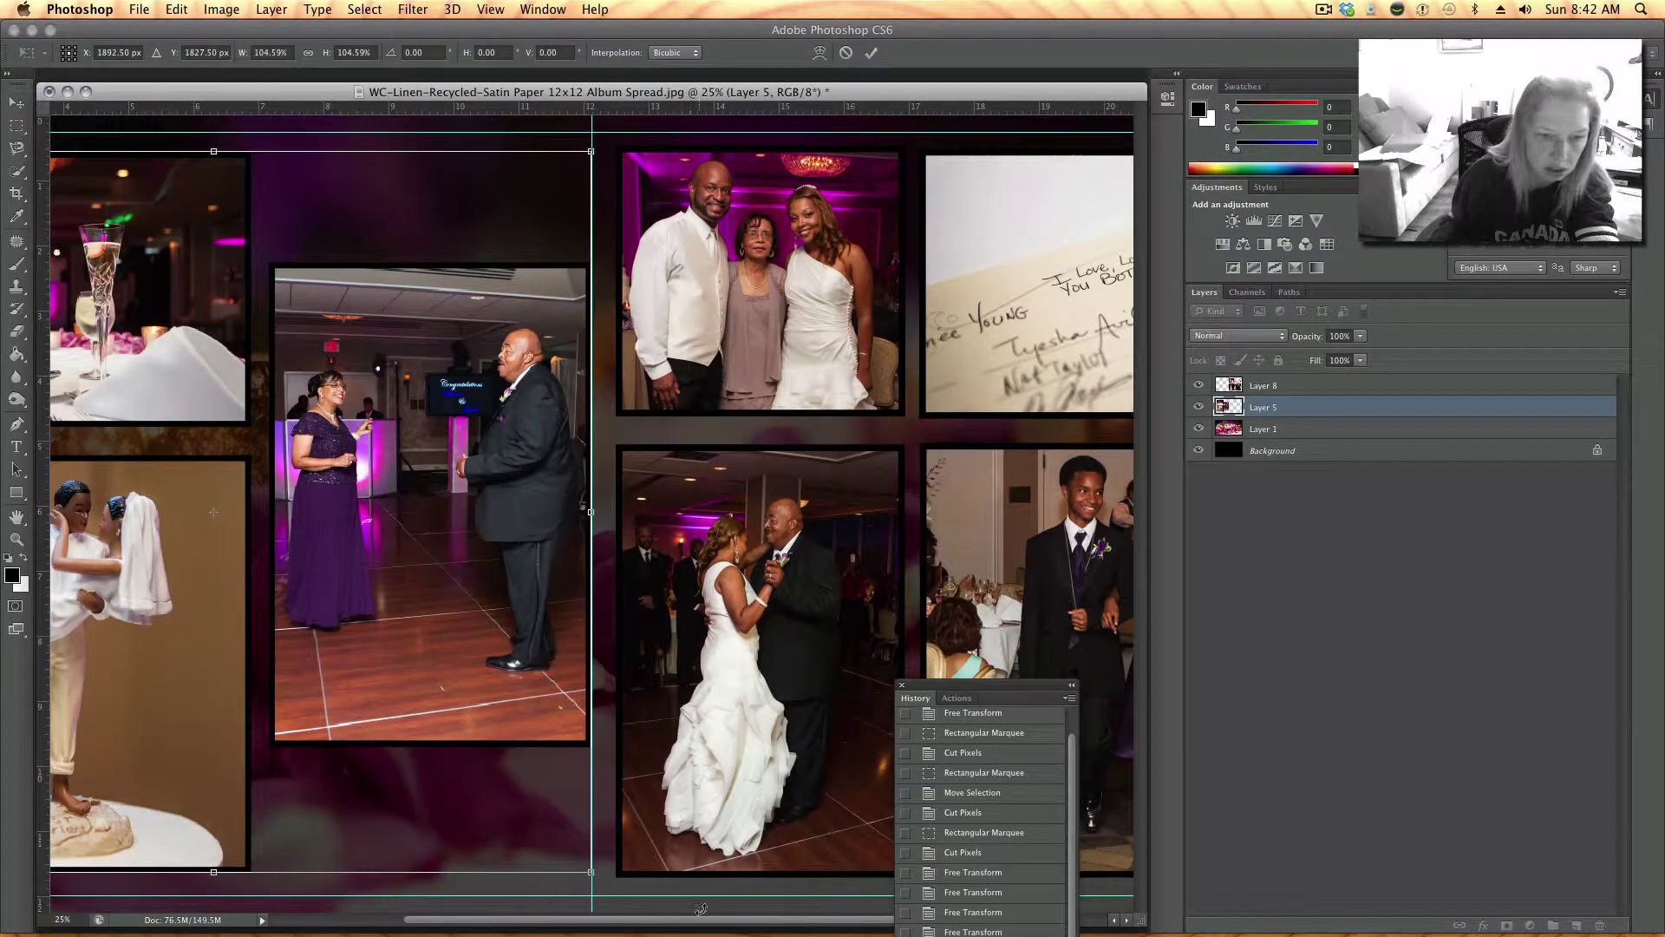
{"action": "left_click_drag", "start_coordinate": [691, 923], "coordinate": [376, 897]}
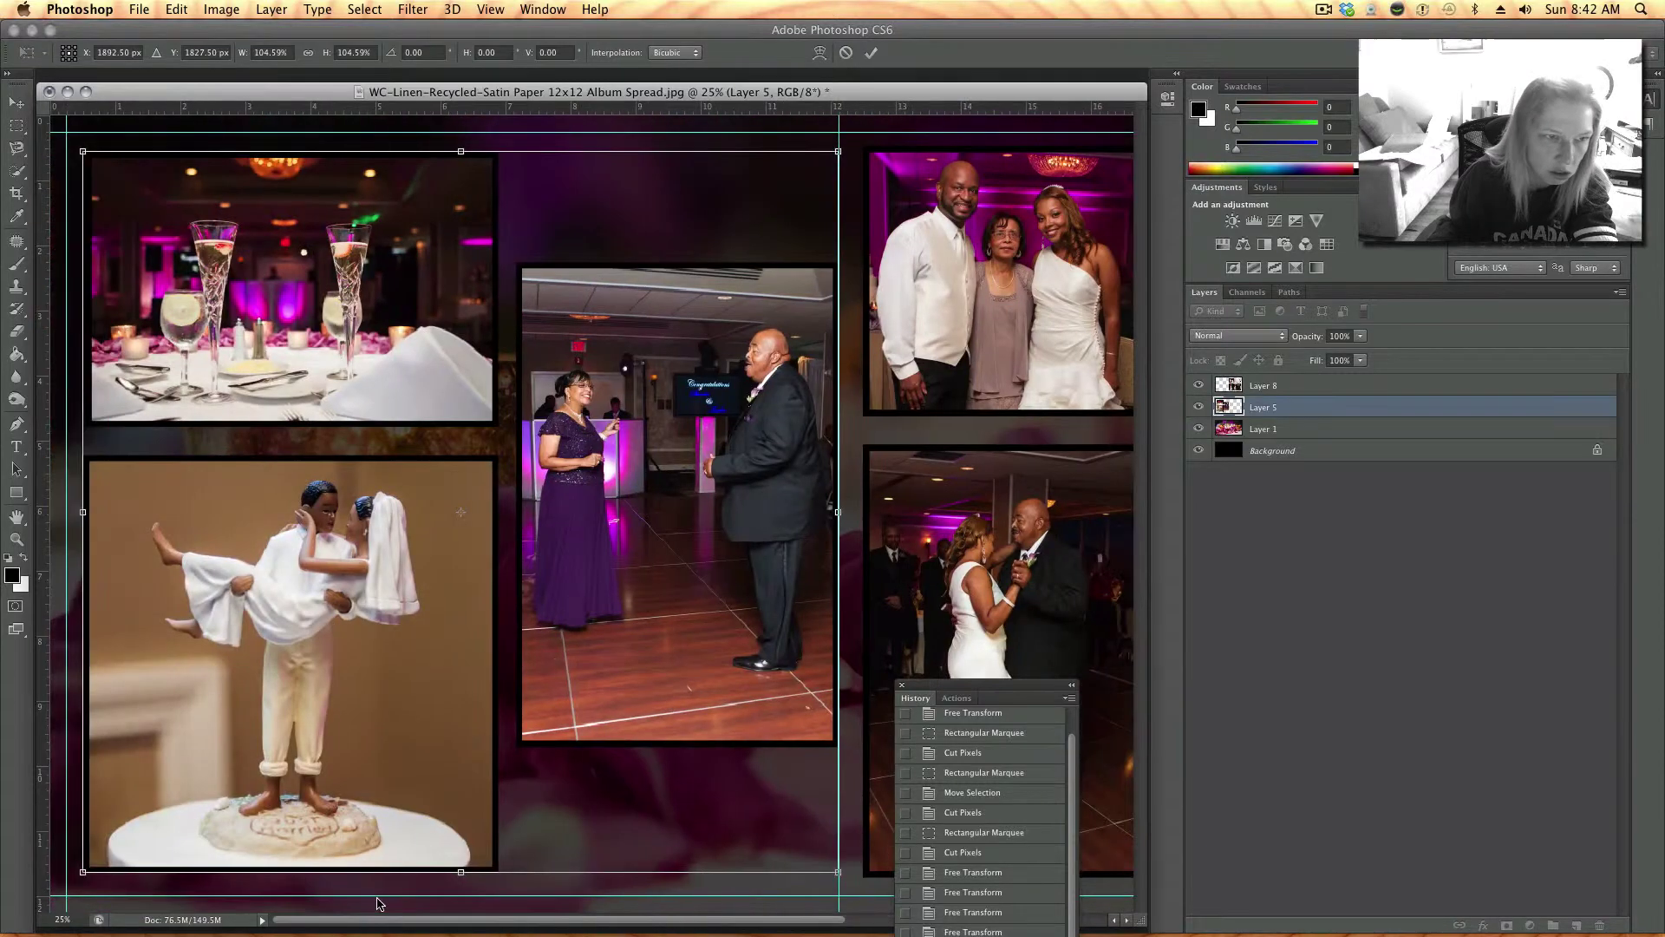
{"action": "key", "text": "super+equal"}
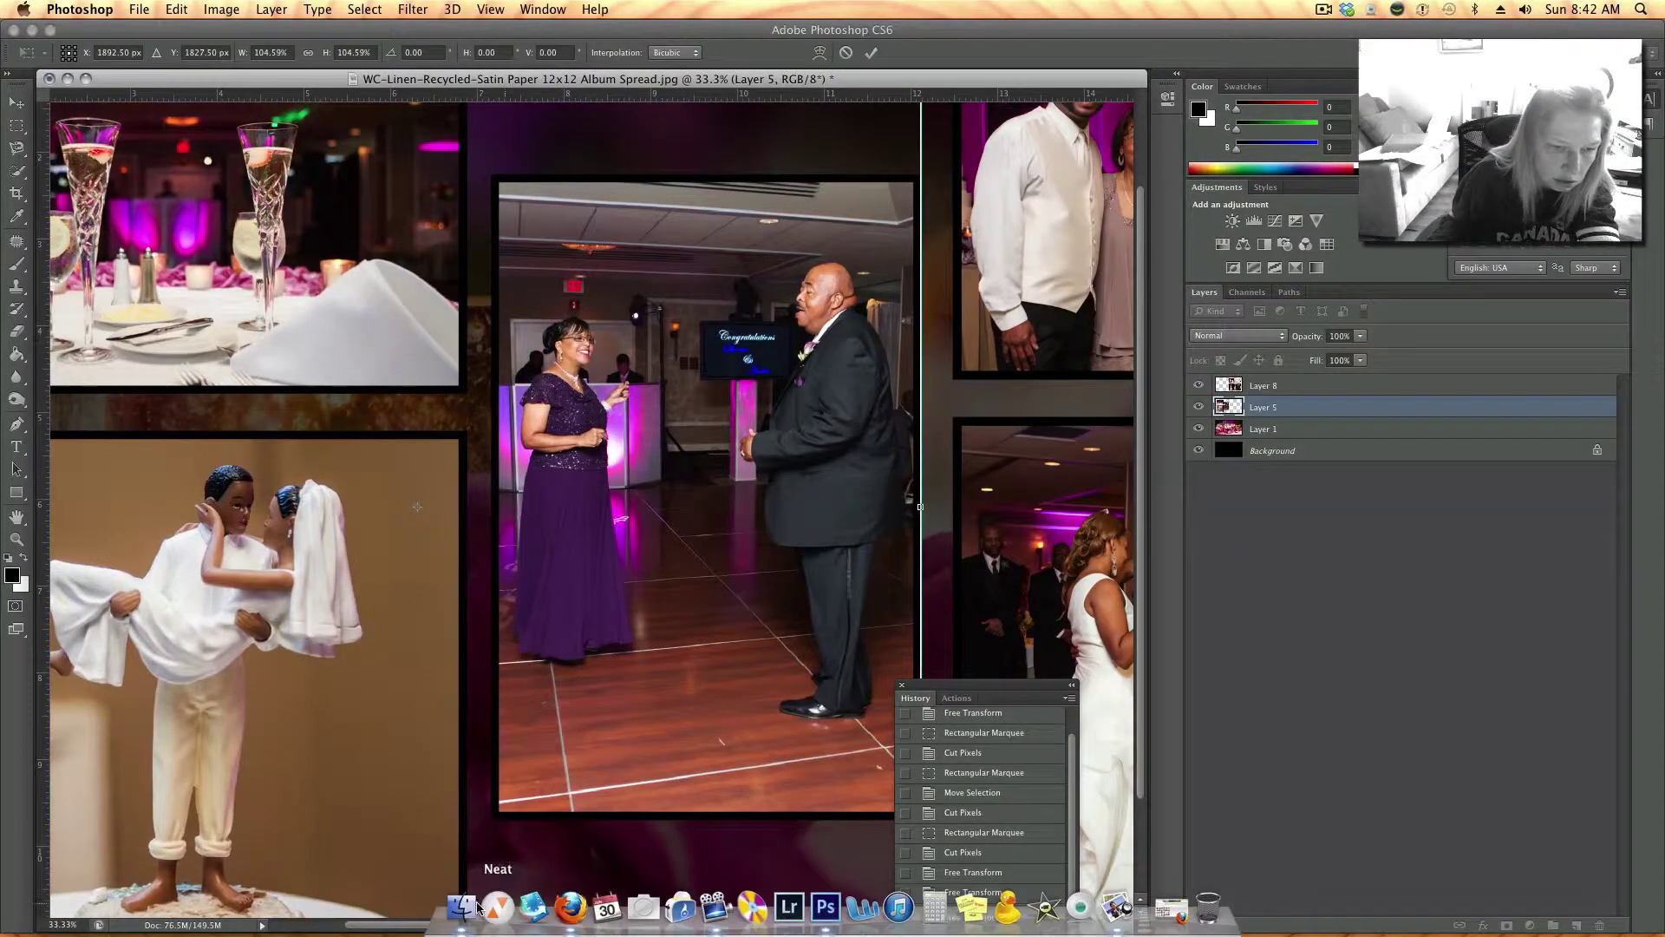
{"action": "left_click_drag", "start_coordinate": [402, 926], "coordinate": [328, 927]}
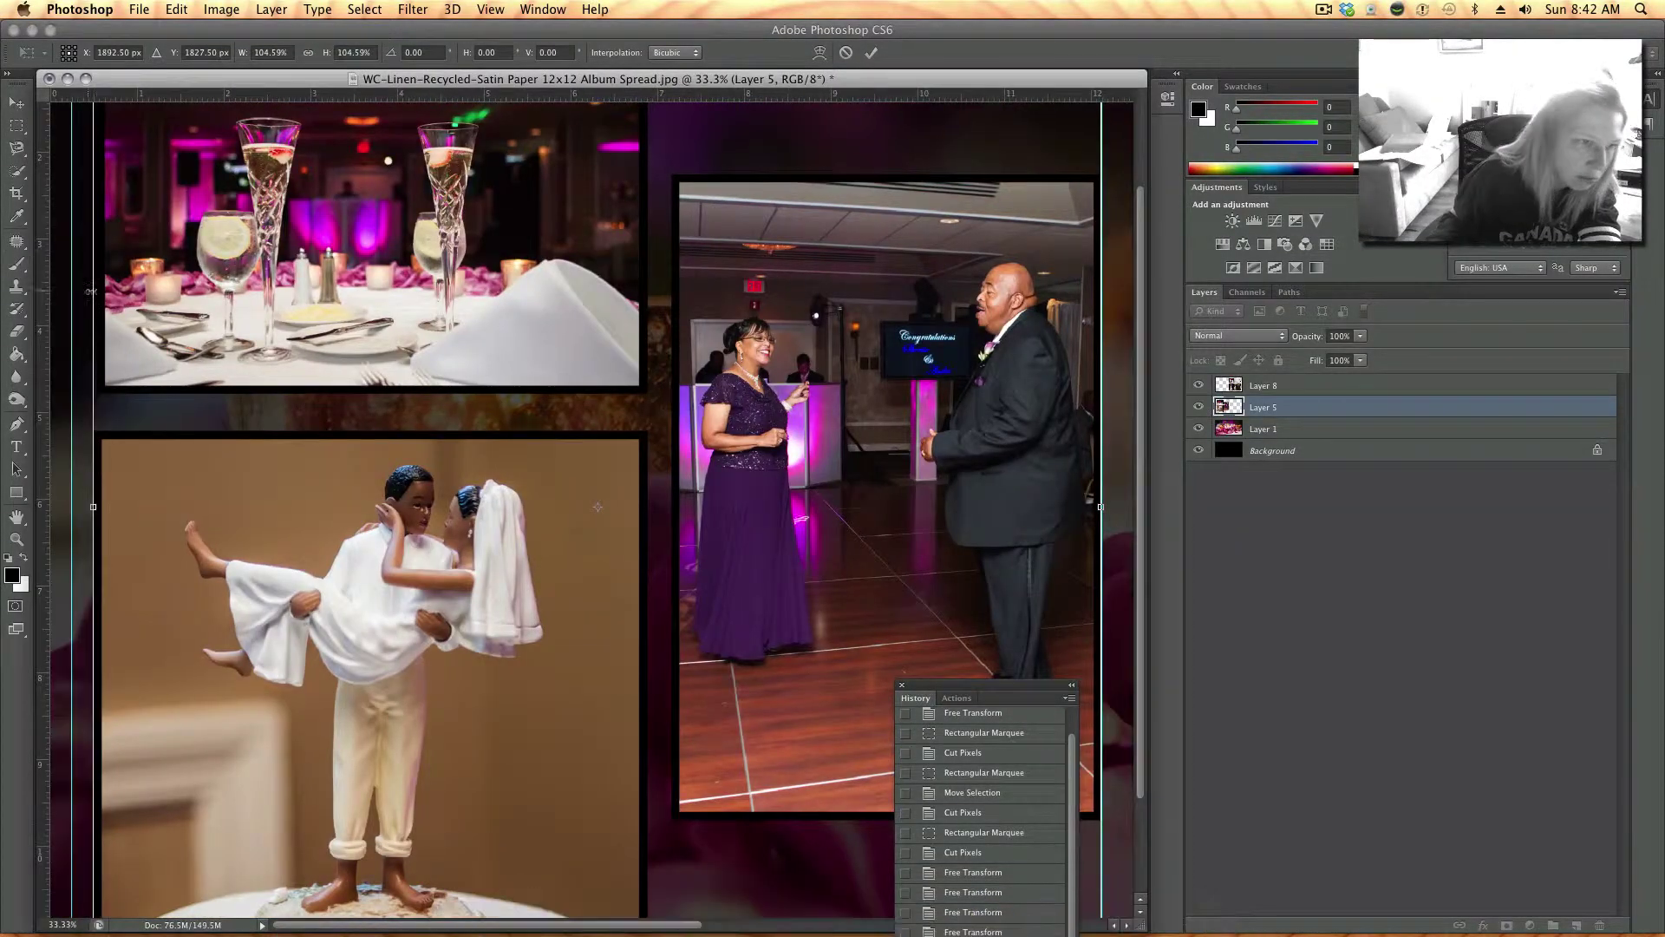
{"action": "left_click_drag", "start_coordinate": [198, 429], "coordinate": [194, 427]}
{"action": "key", "text": "super+minus"}
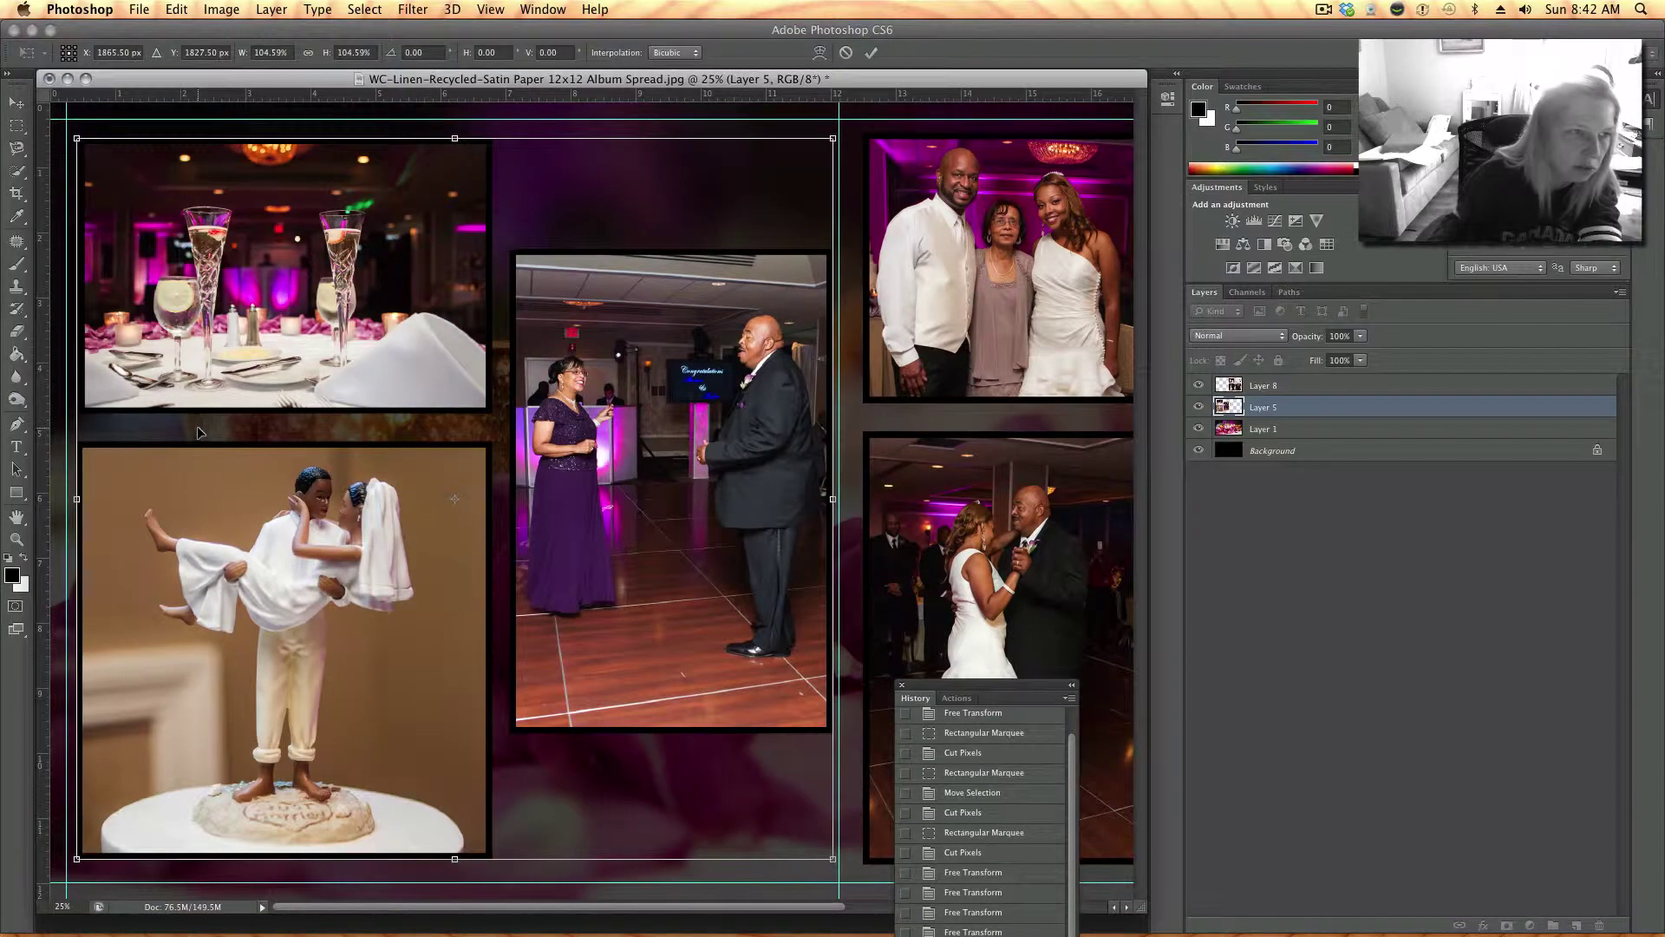
{"action": "key", "text": "super+minus"}
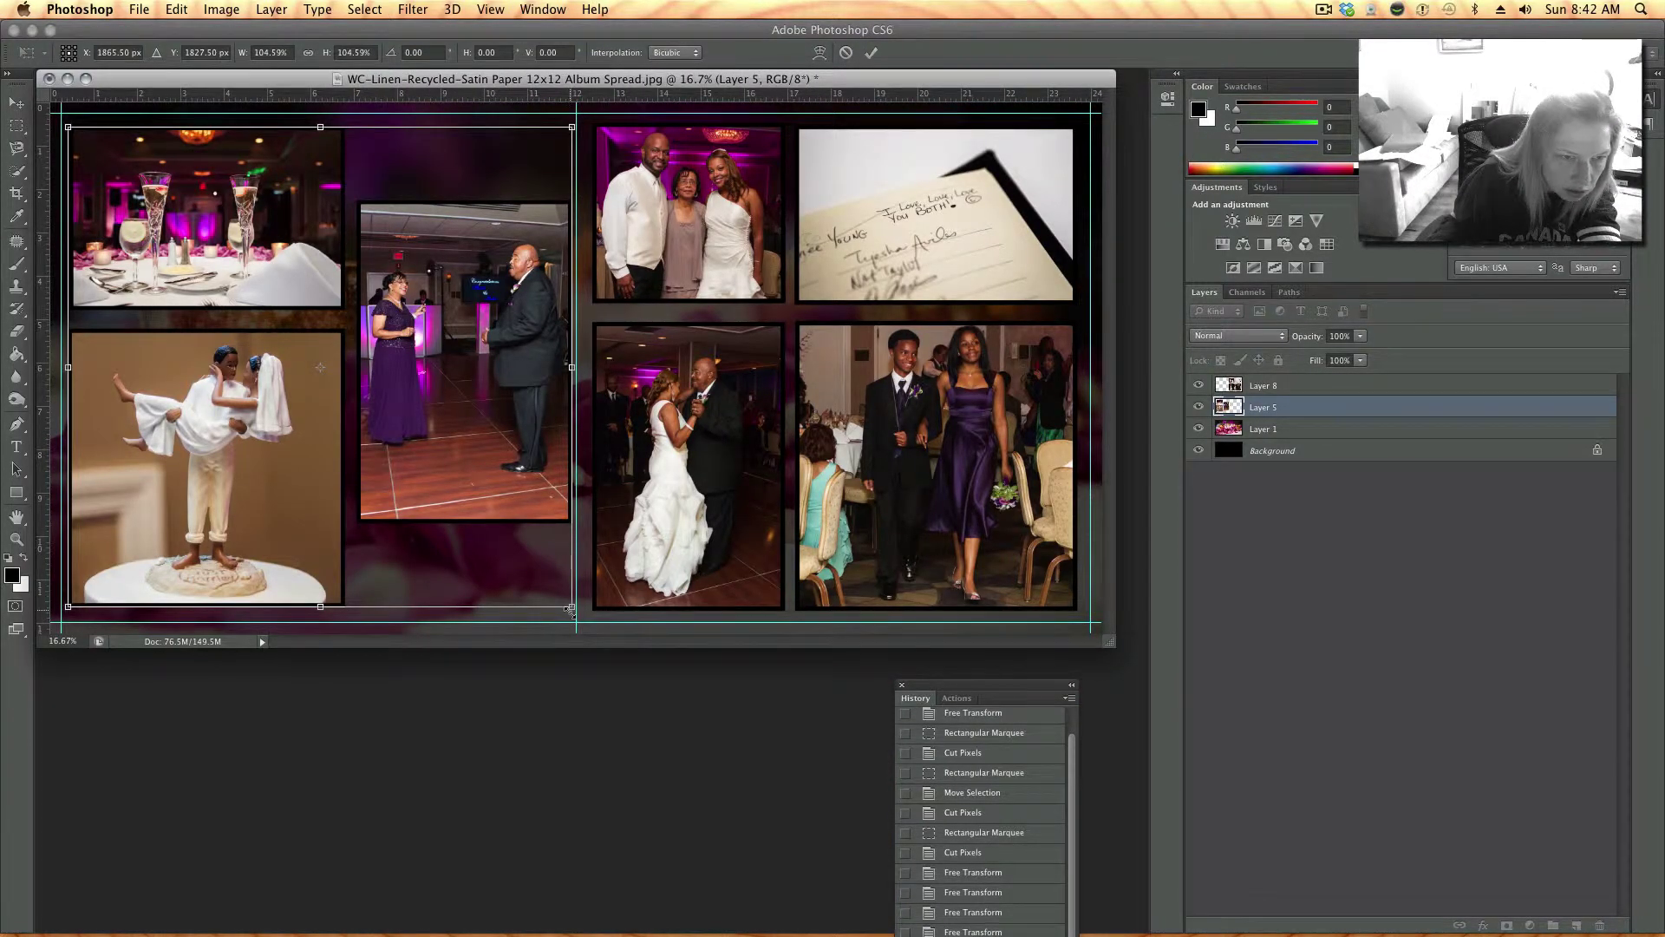
{"action": "left_click_drag", "start_coordinate": [570, 608], "coordinate": [576, 611]}
{"action": "key", "text": "Return"}
{"action": "key", "text": "m"}
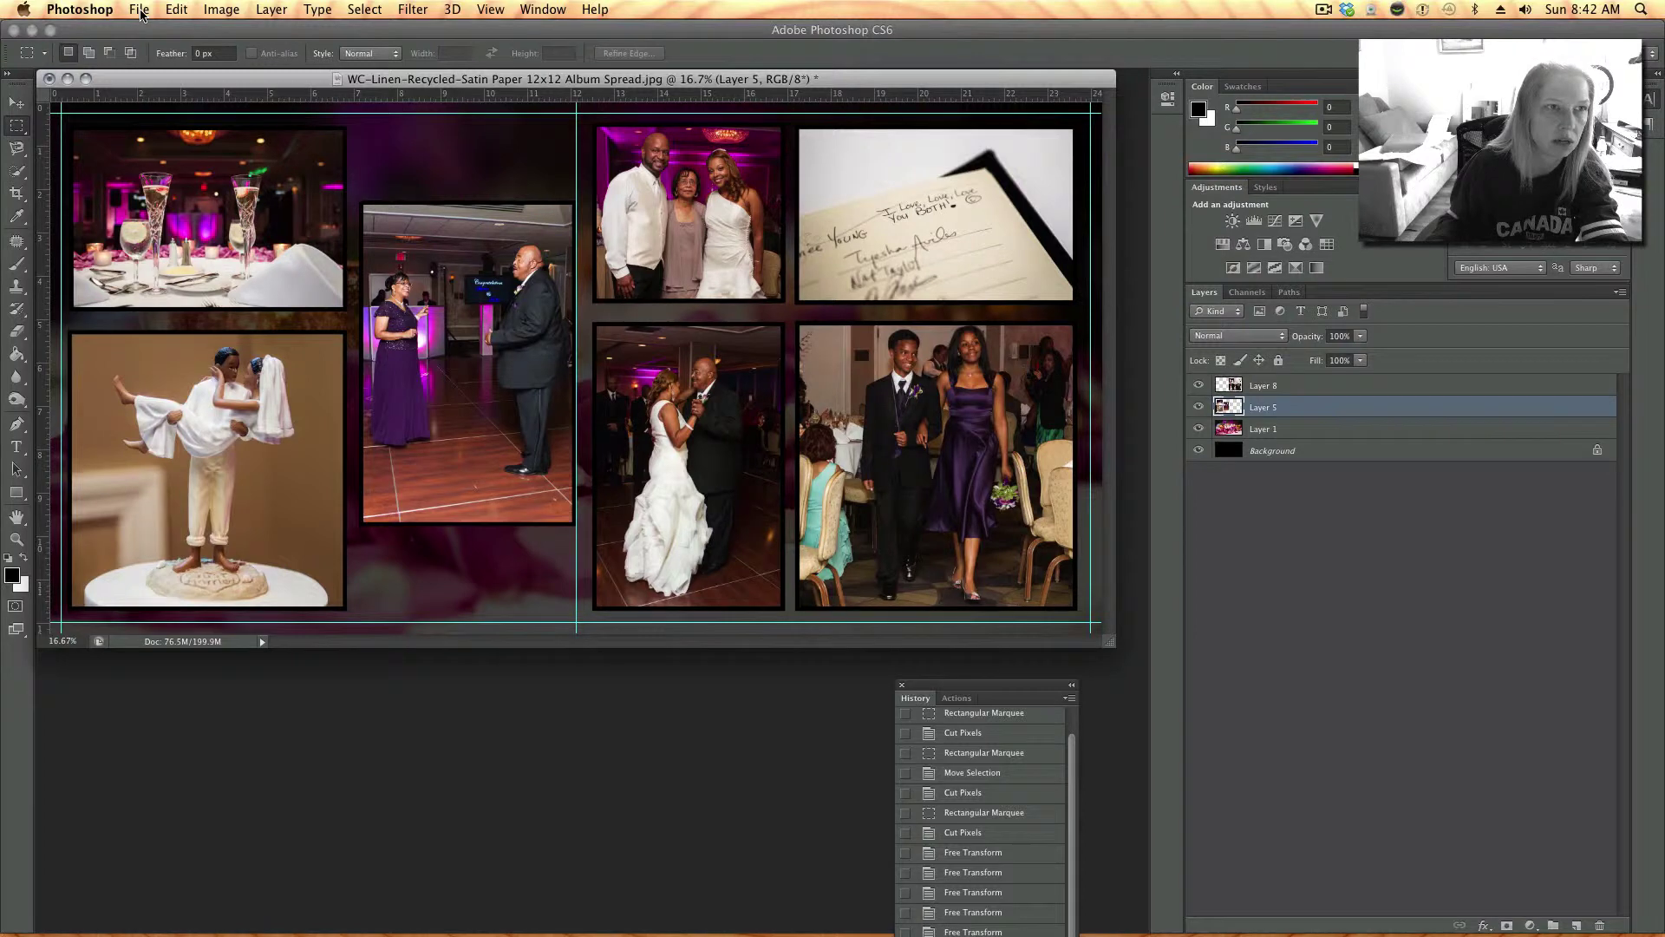
- Save the spread as the Photoshop file 'sherisealbum013' on the Desktop, accepting the format options
{"action": "left_click", "coordinate": [140, 13]}
{"action": "left_click", "coordinate": [164, 212]}
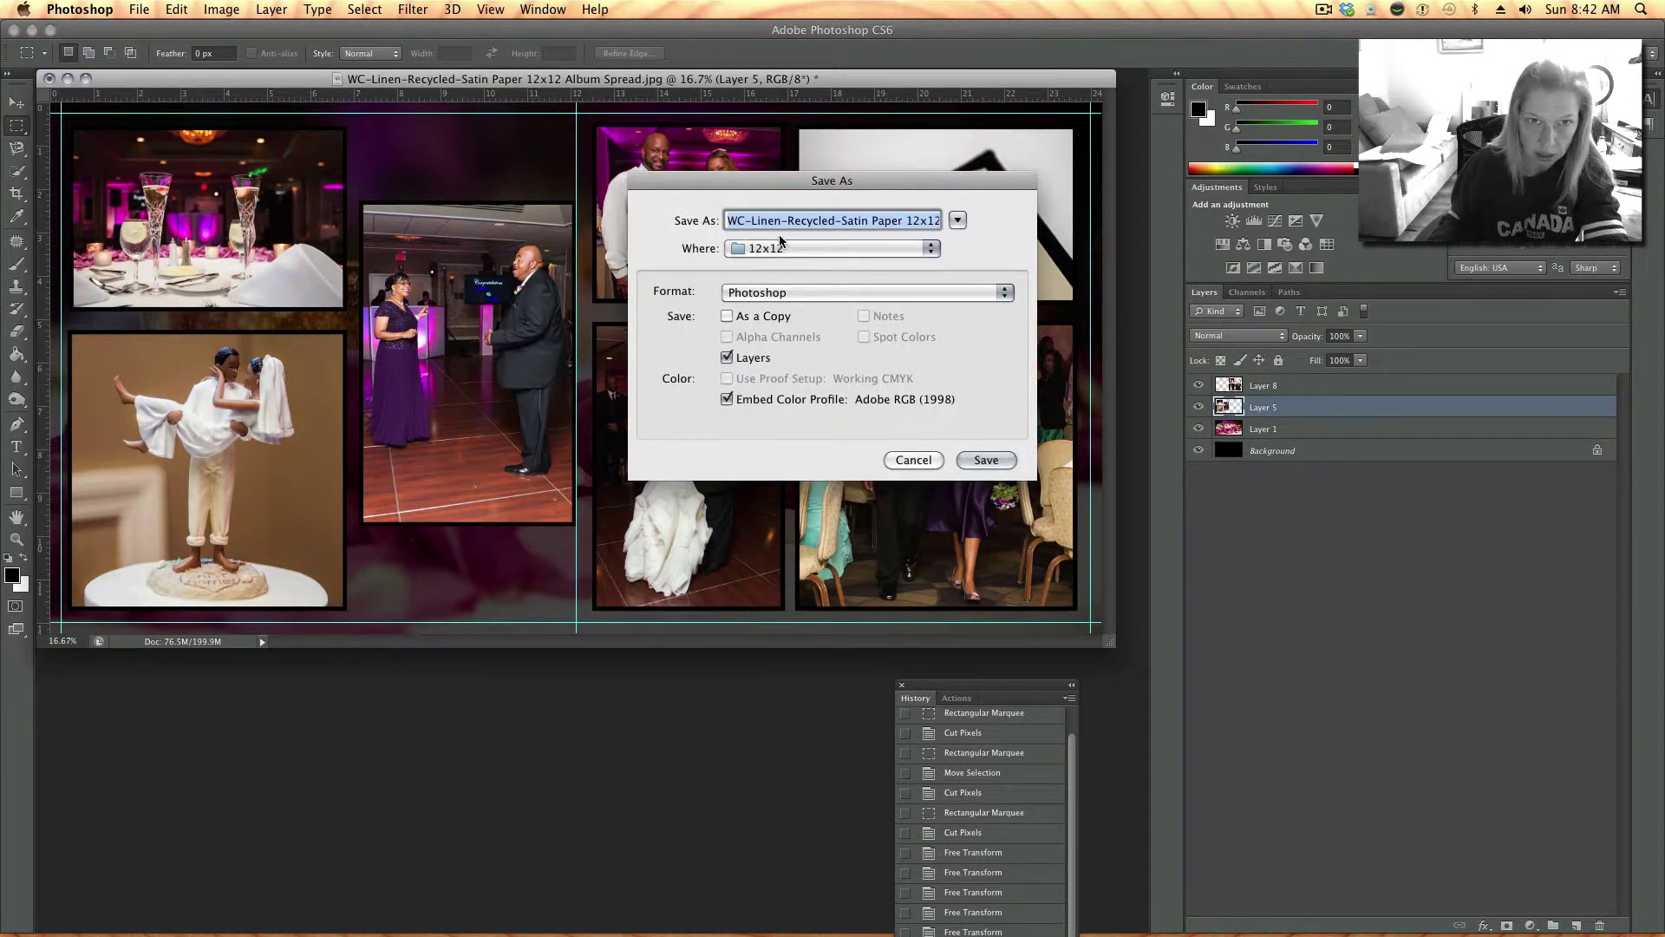
{"action": "type", "text": "sherisealbum"}
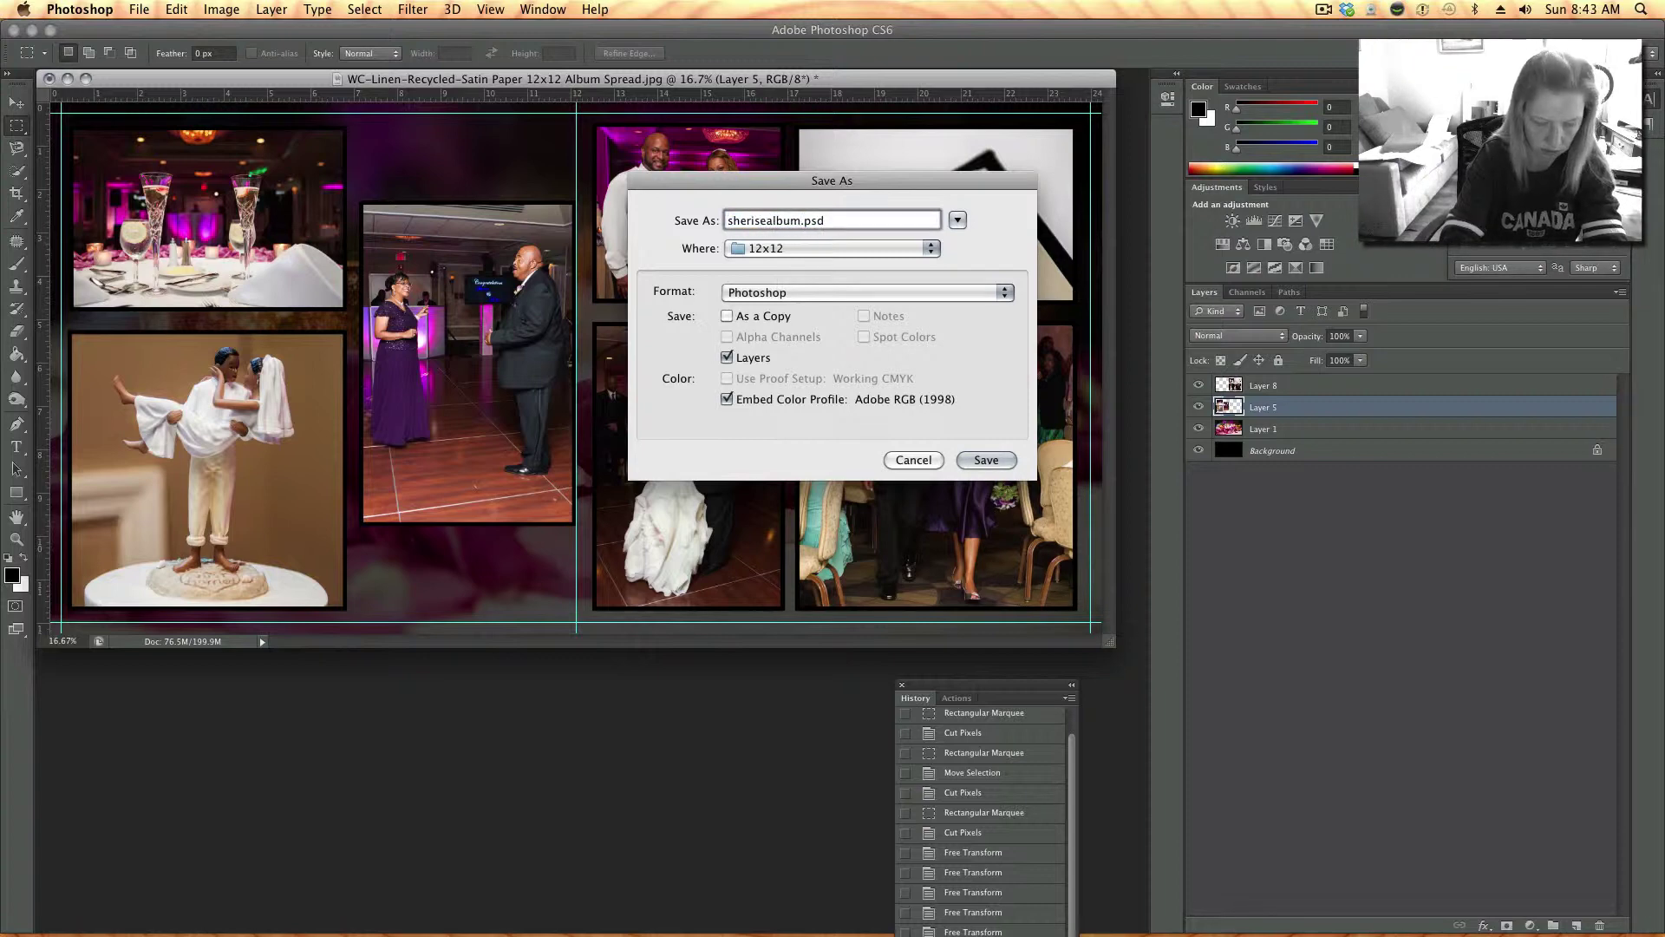
{"action": "type", "text": "013"}
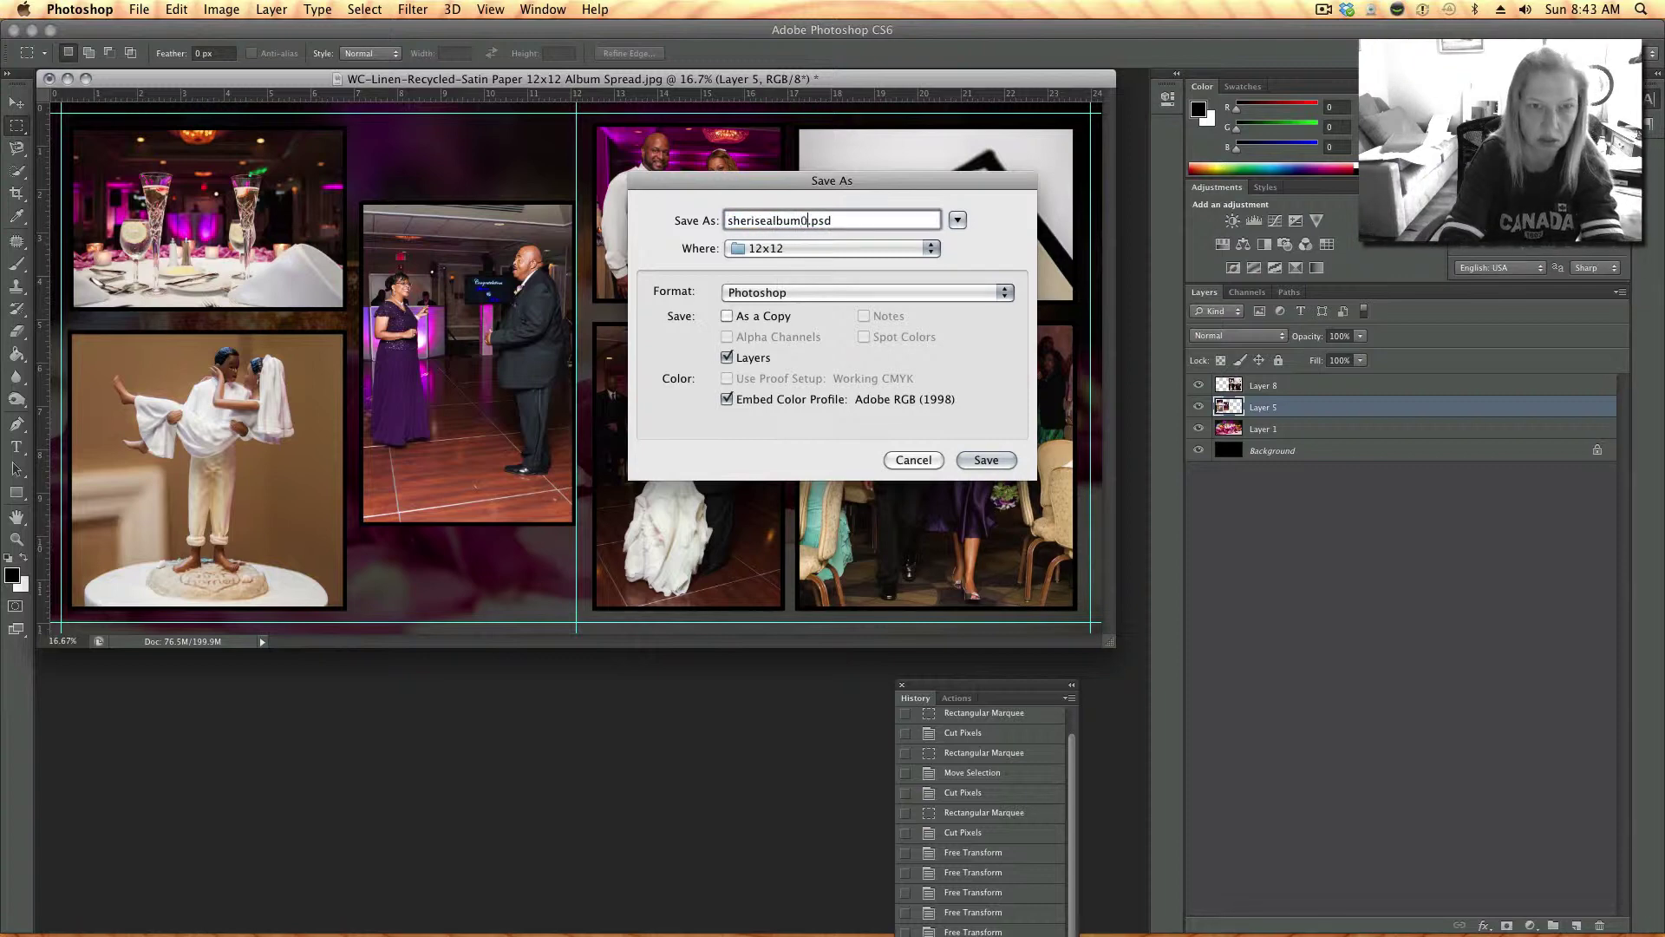
{"action": "left_click", "coordinate": [779, 249]}
{"action": "key", "text": "Escape"}
{"action": "left_click", "coordinate": [986, 460]}
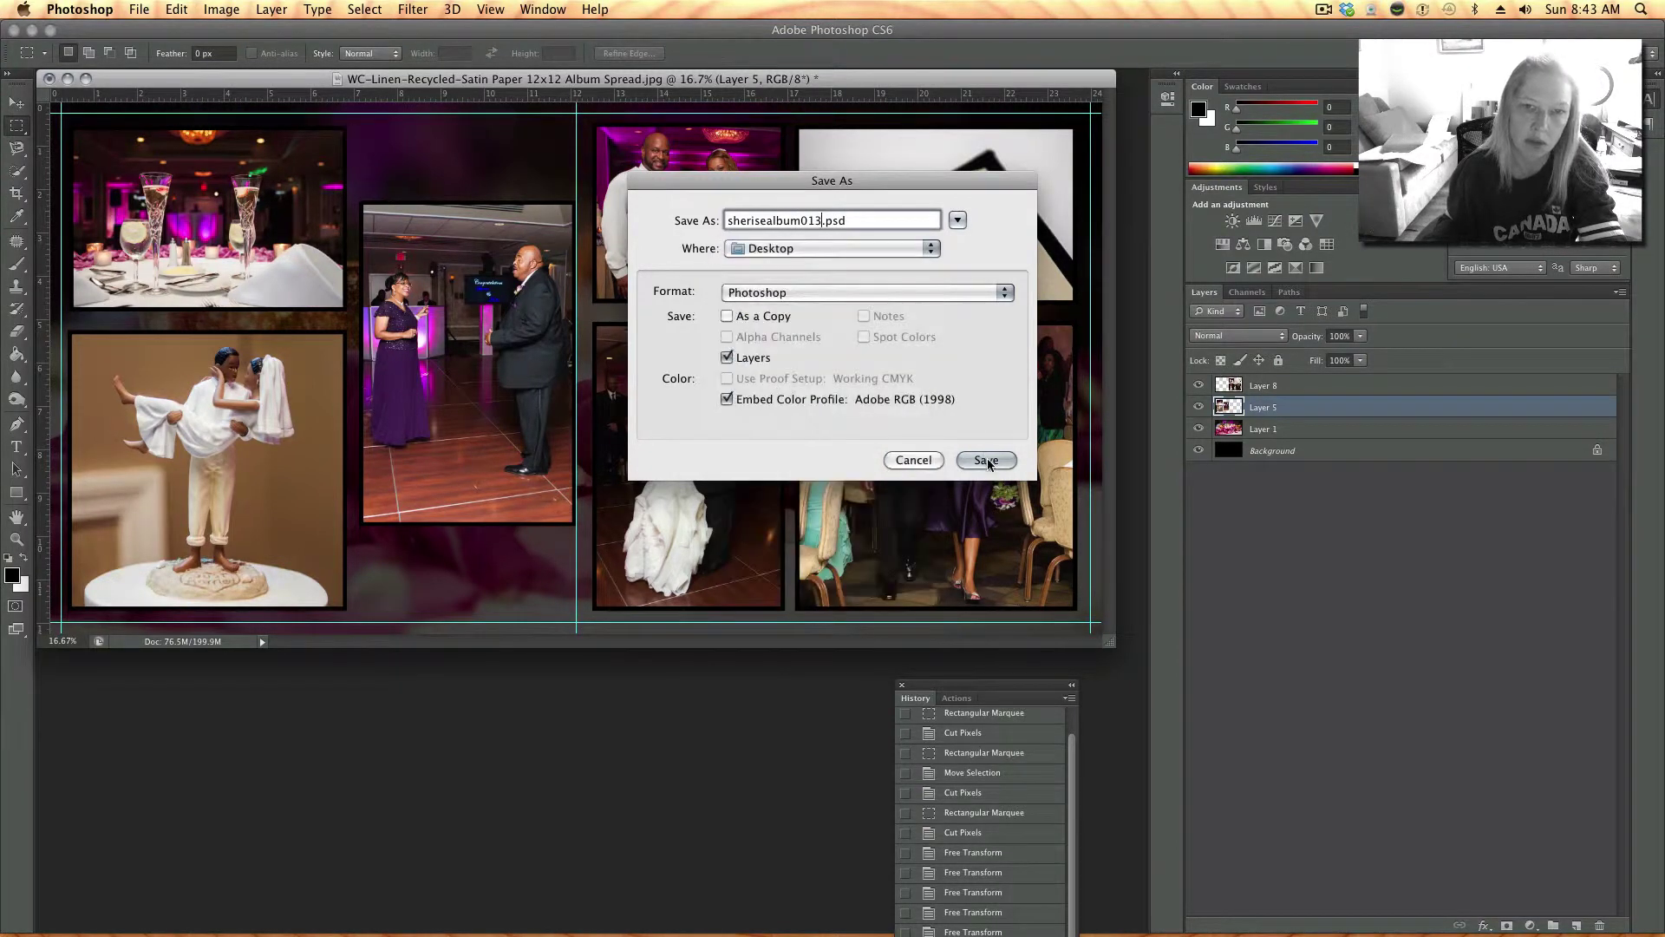
{"action": "left_click", "coordinate": [1027, 384]}
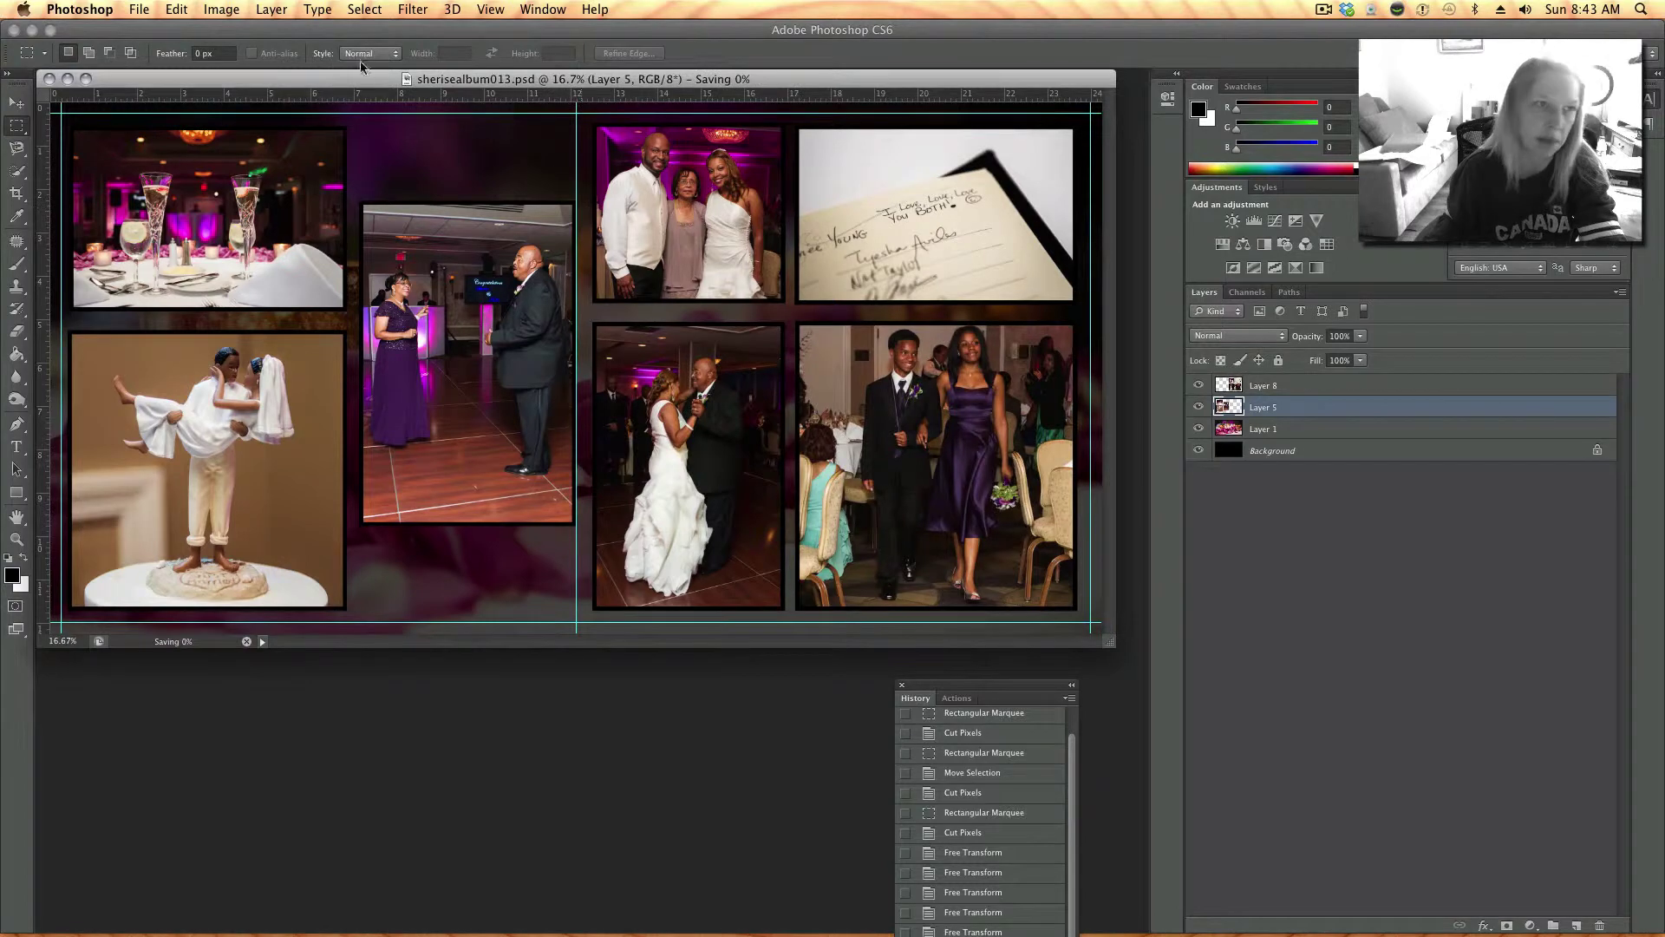
- Open the Layer menu and dismiss it without choosing a command
{"action": "left_click", "coordinate": [271, 9]}
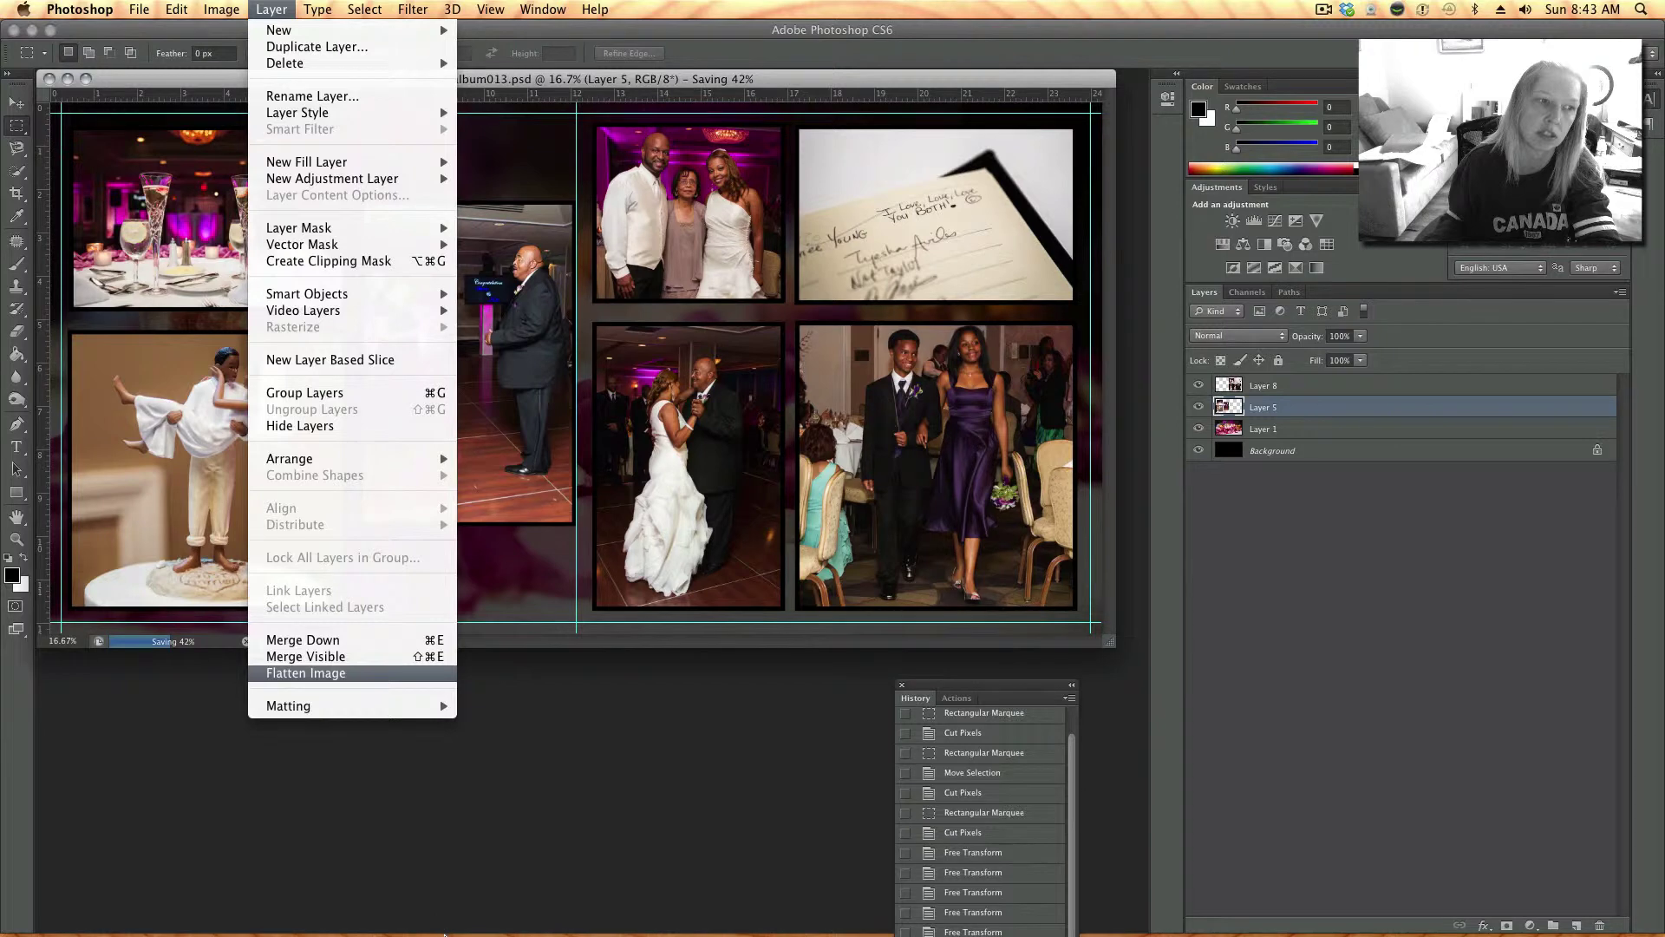
{"action": "left_click", "coordinate": [351, 735]}
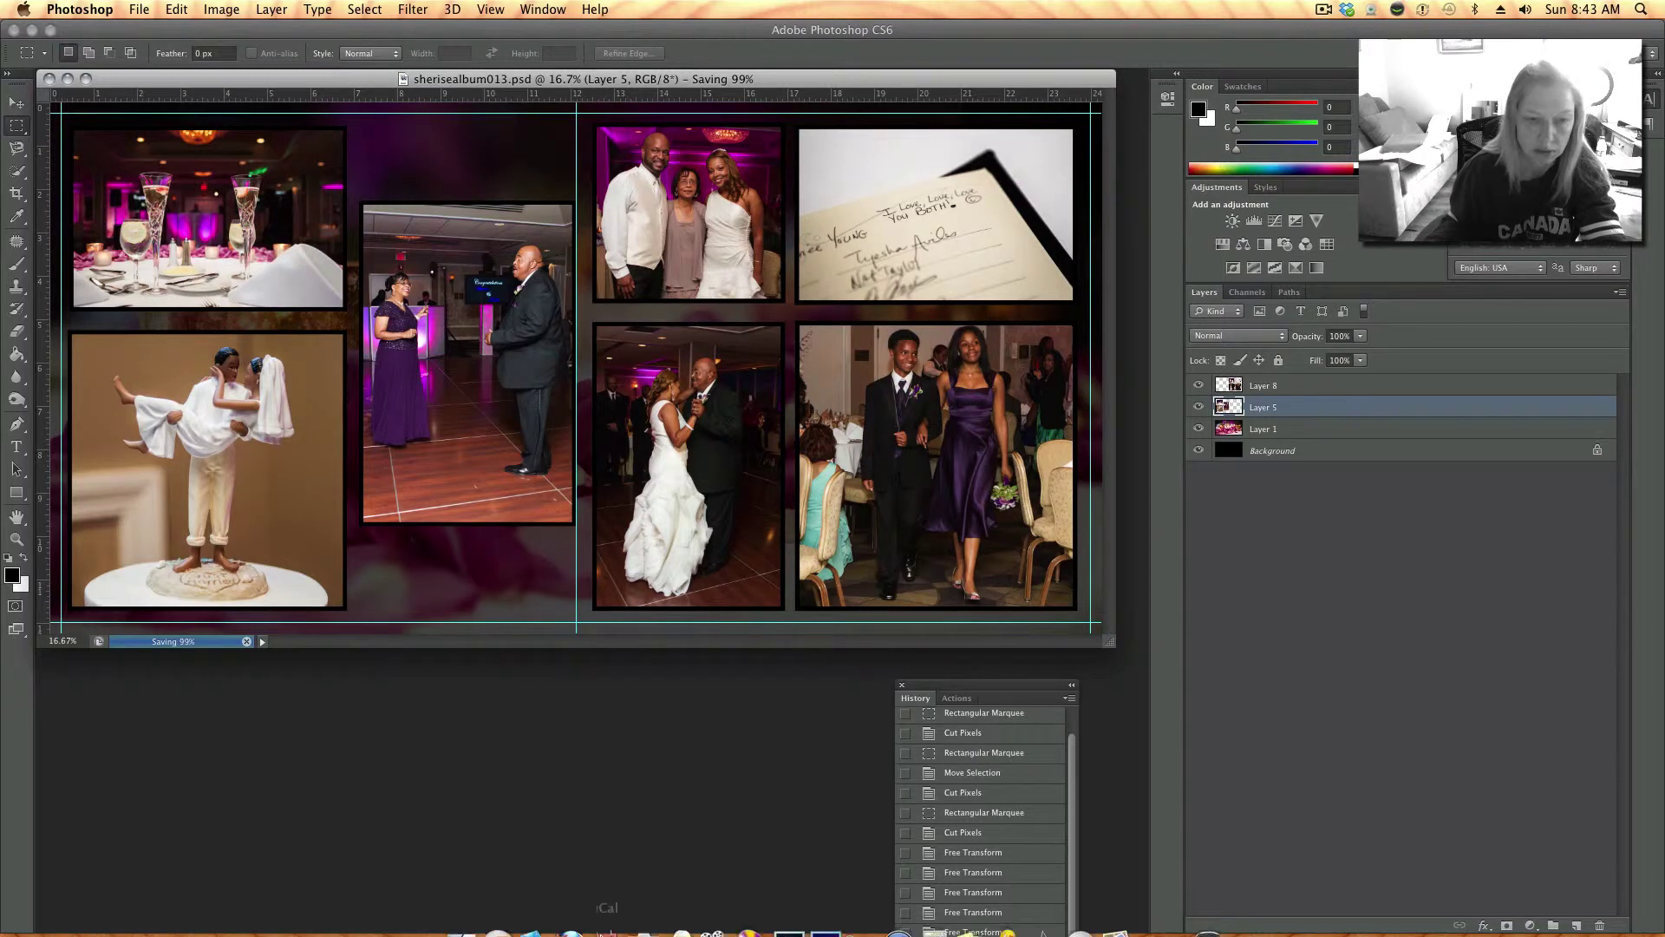
{"action": "mouse_move", "coordinate": [676, 932]}
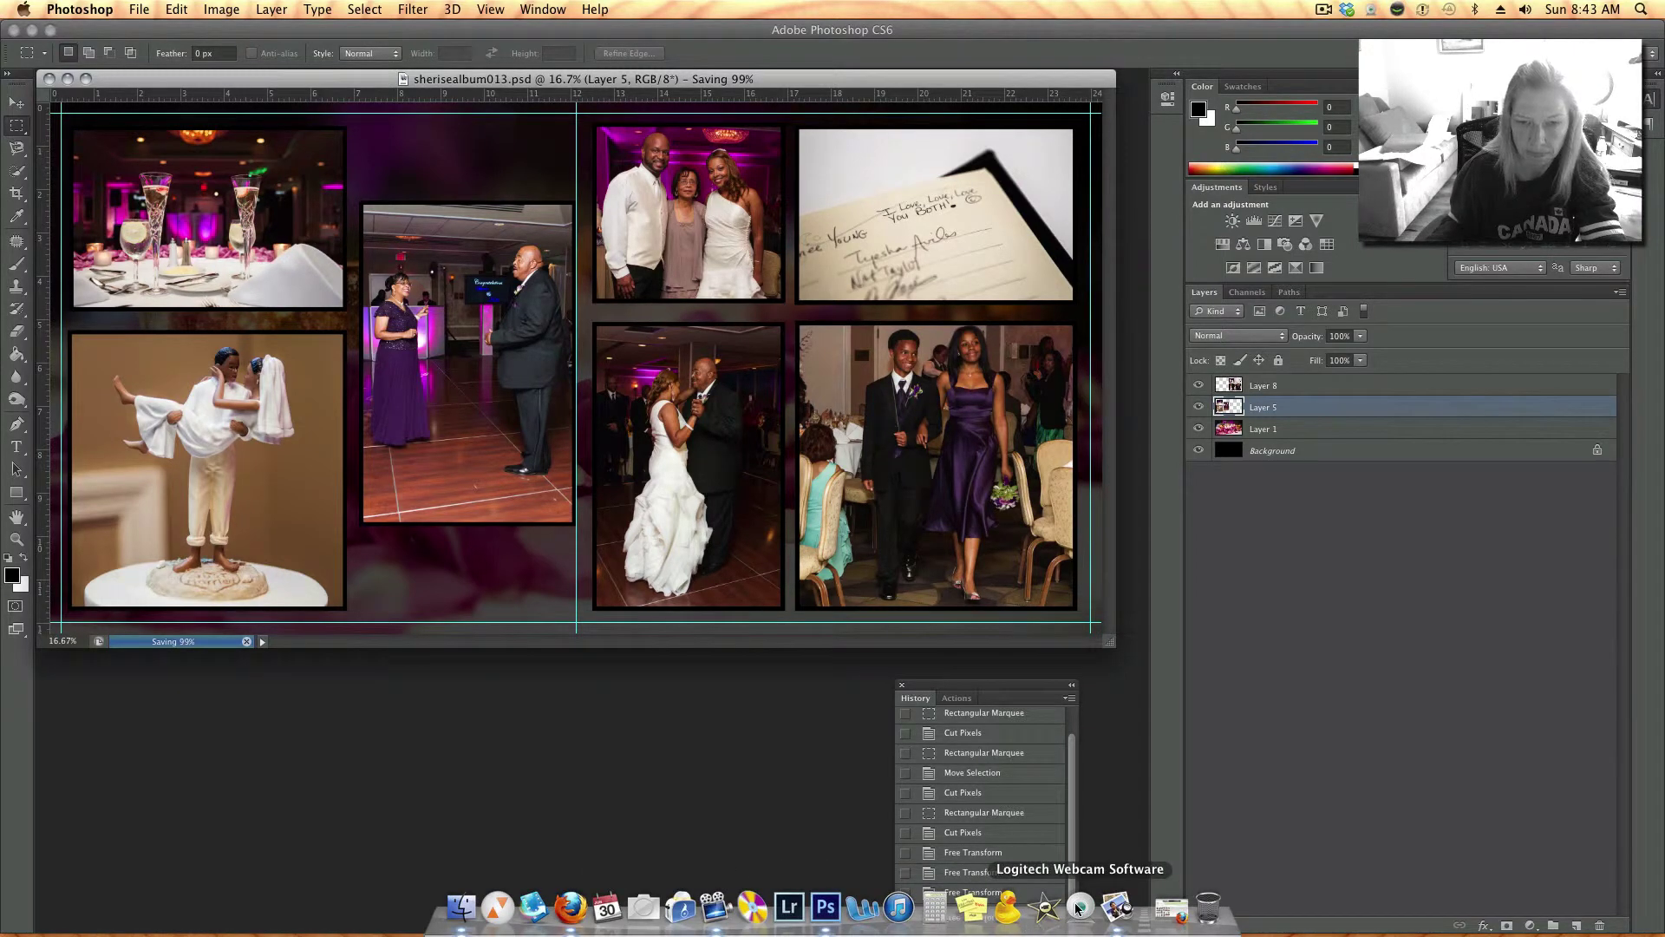
- Close the album document window and bring up ScreenFlow's Dock menu to stop recording
{"action": "left_click", "coordinate": [716, 907]}
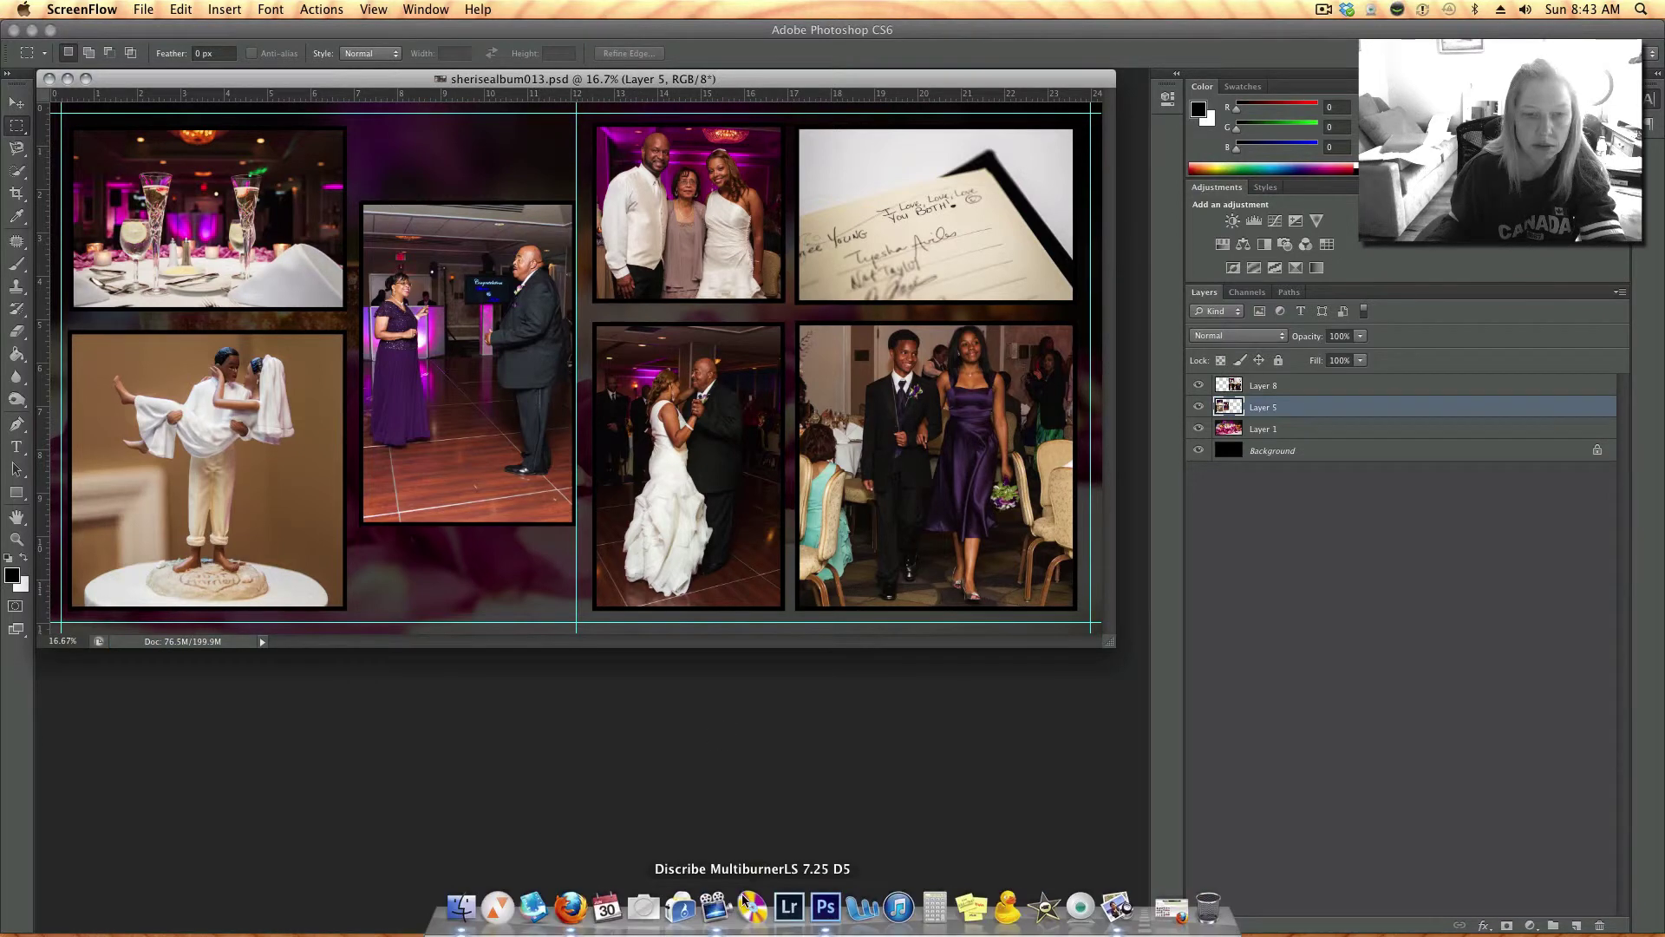
{"action": "left_click", "coordinate": [592, 84]}
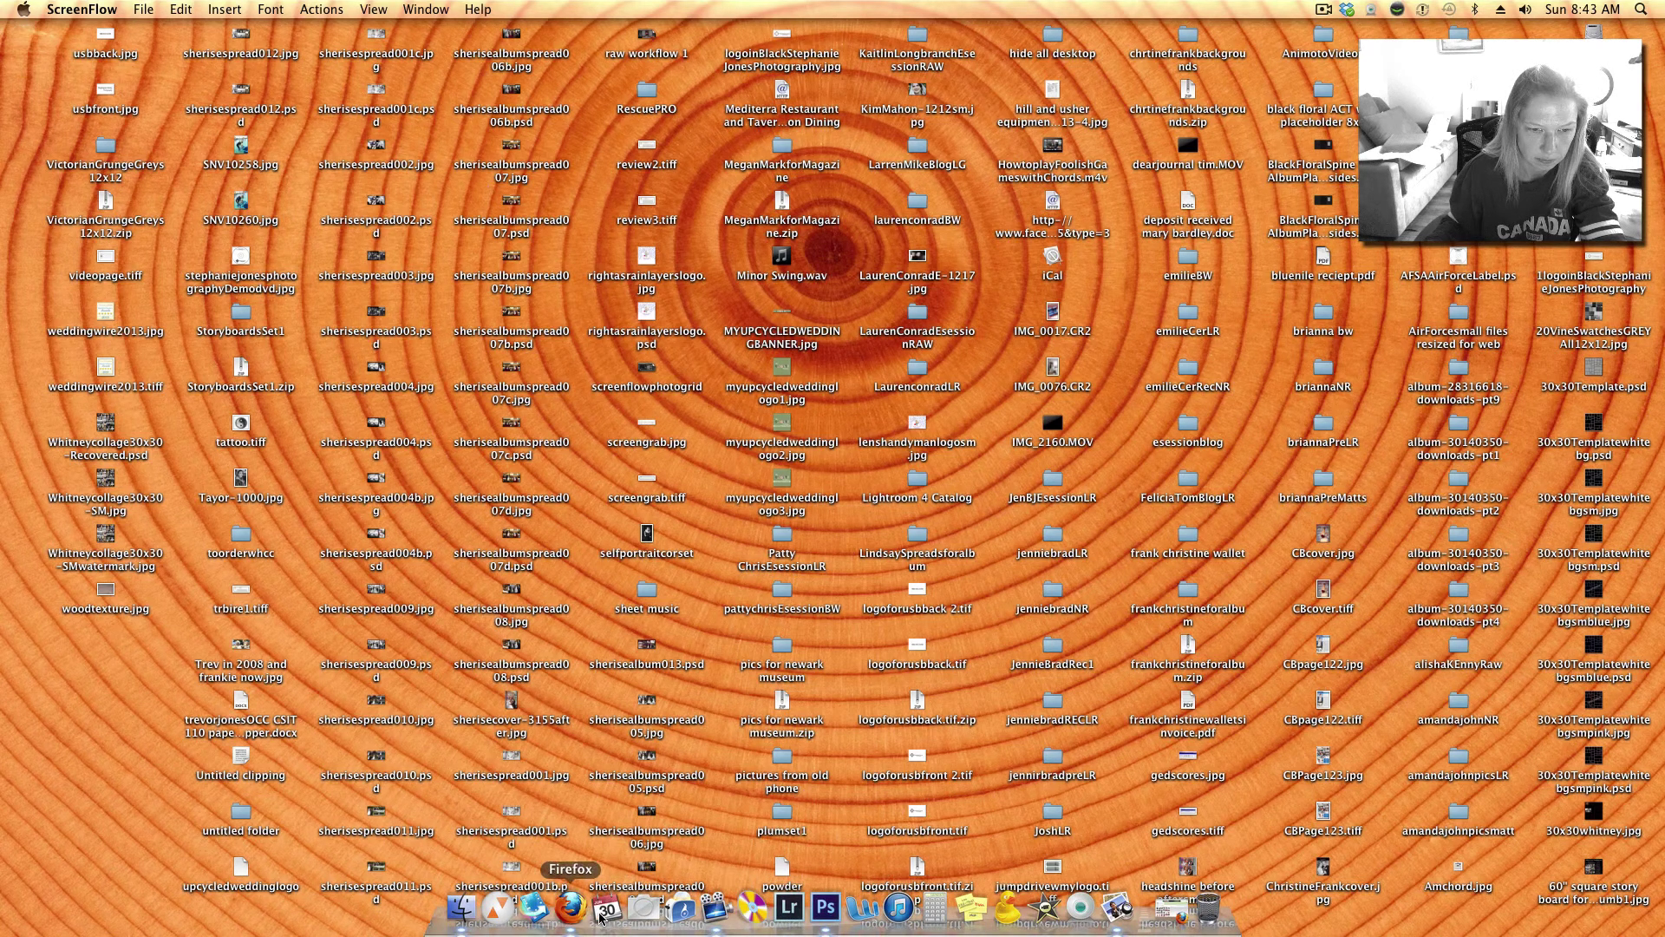
{"action": "left_click", "coordinate": [719, 910]}
{"action": "right_click", "coordinate": [719, 911]}
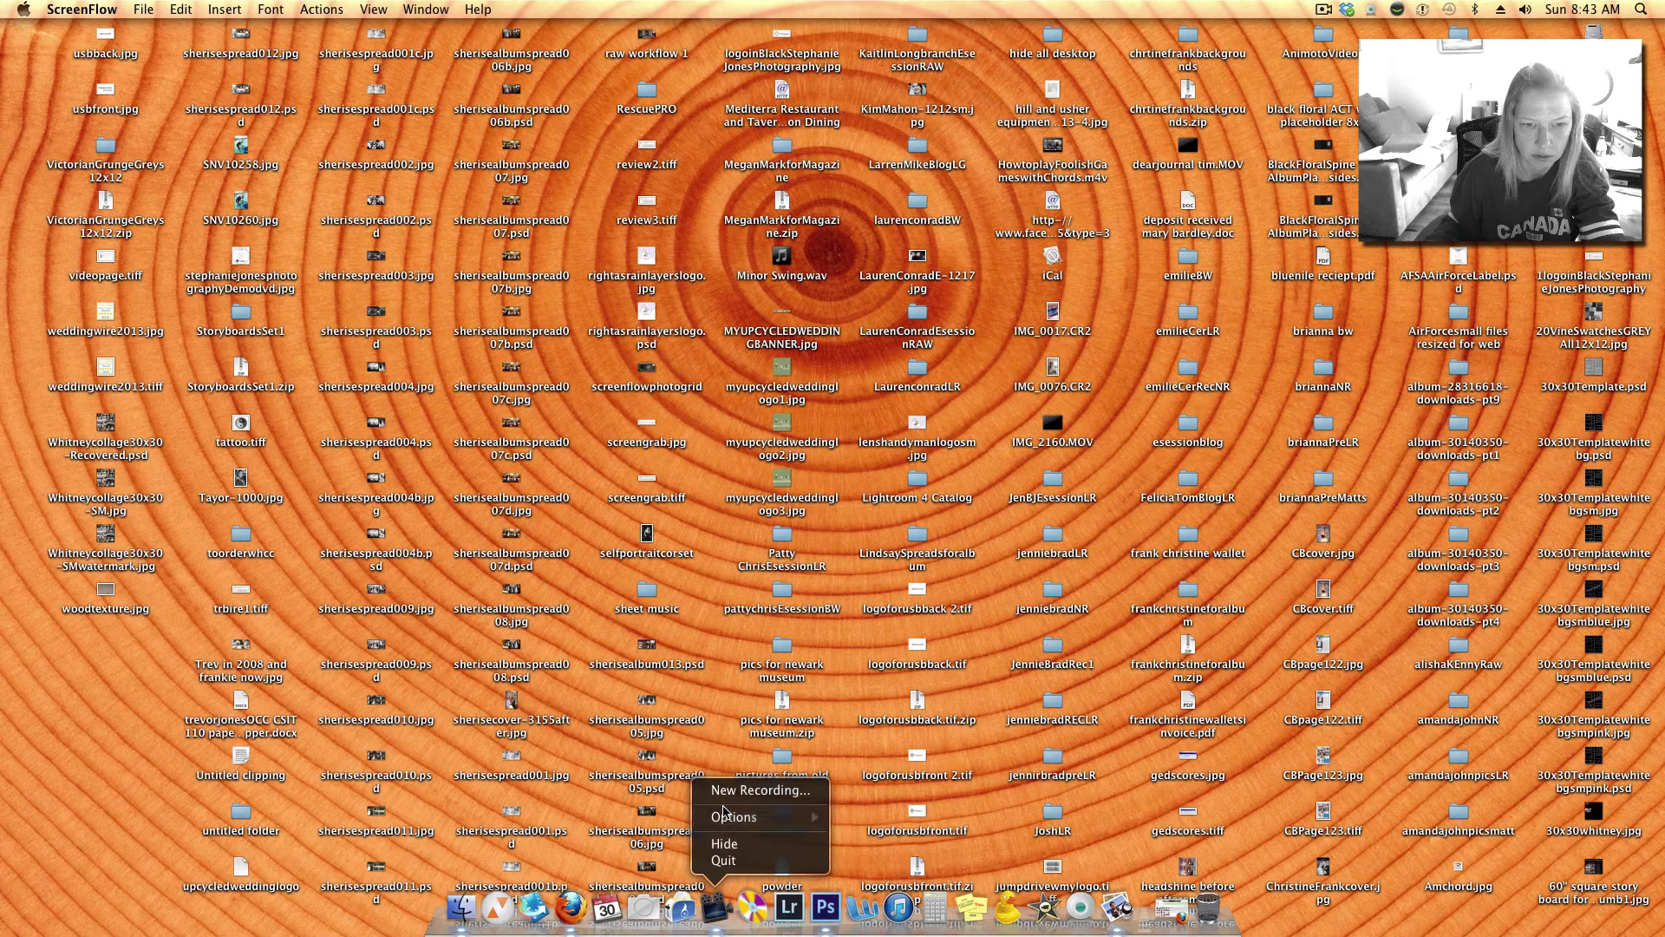